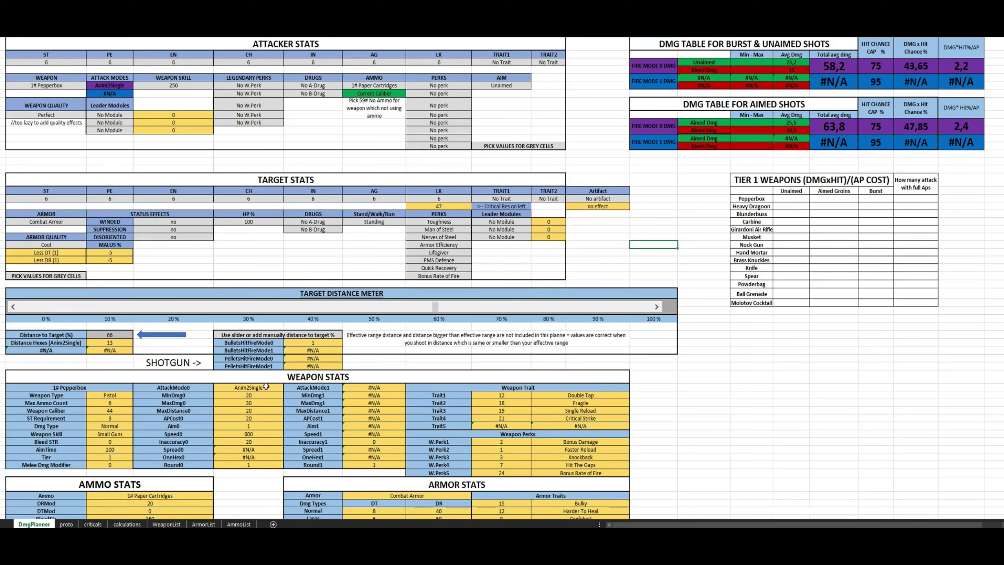
- Browse the available weapons in the attacker's weapon list, keeping 1# Pepperbox selected
{"action": "left_click", "coordinate": [70, 85]}
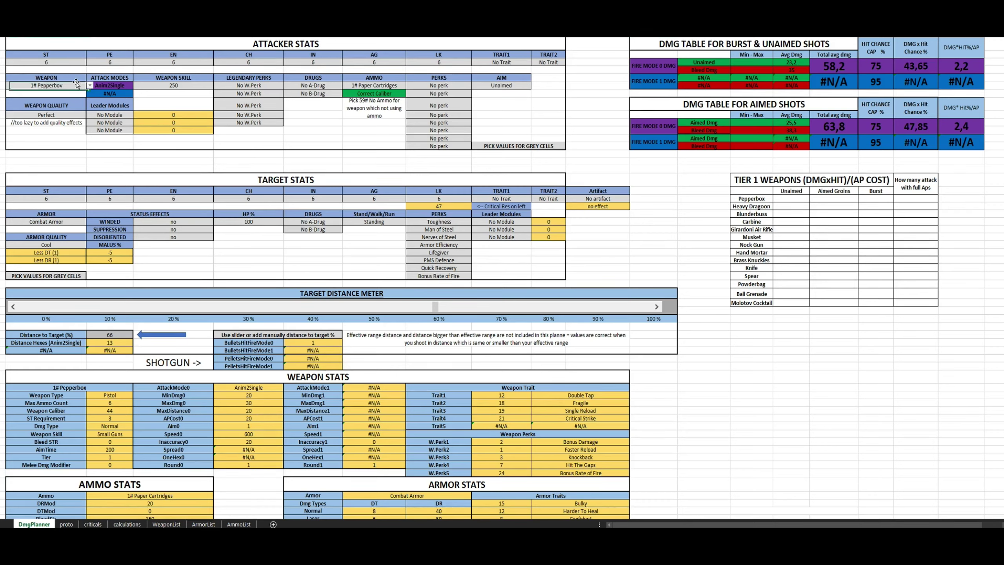
{"action": "left_click", "coordinate": [90, 86]}
{"action": "left_click_drag", "start_coordinate": [90, 104], "coordinate": [94, 126]}
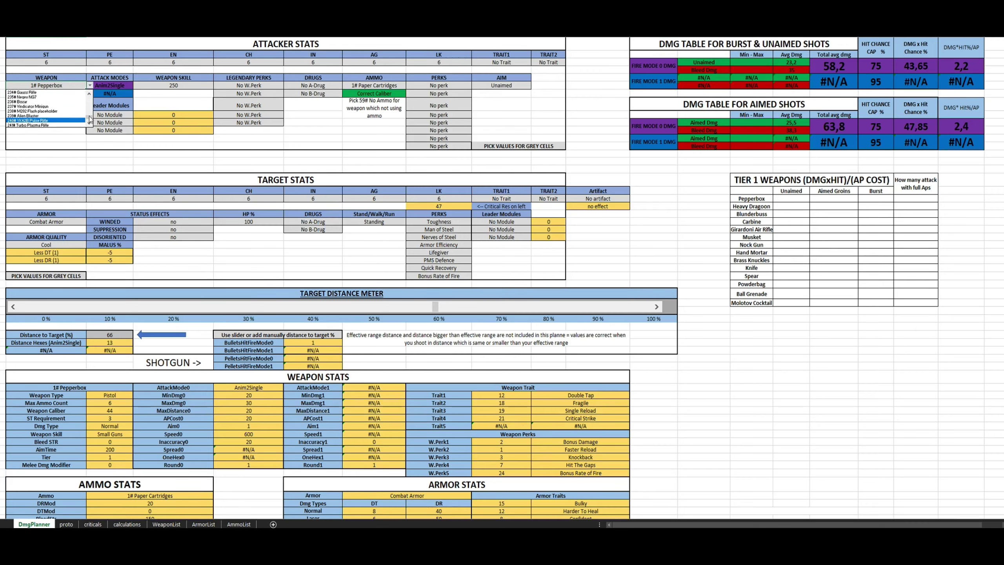
{"action": "scroll", "coordinate": [90, 120], "scroll_direction": "up", "scroll_amount": 3}
{"action": "left_click", "coordinate": [3, 92]}
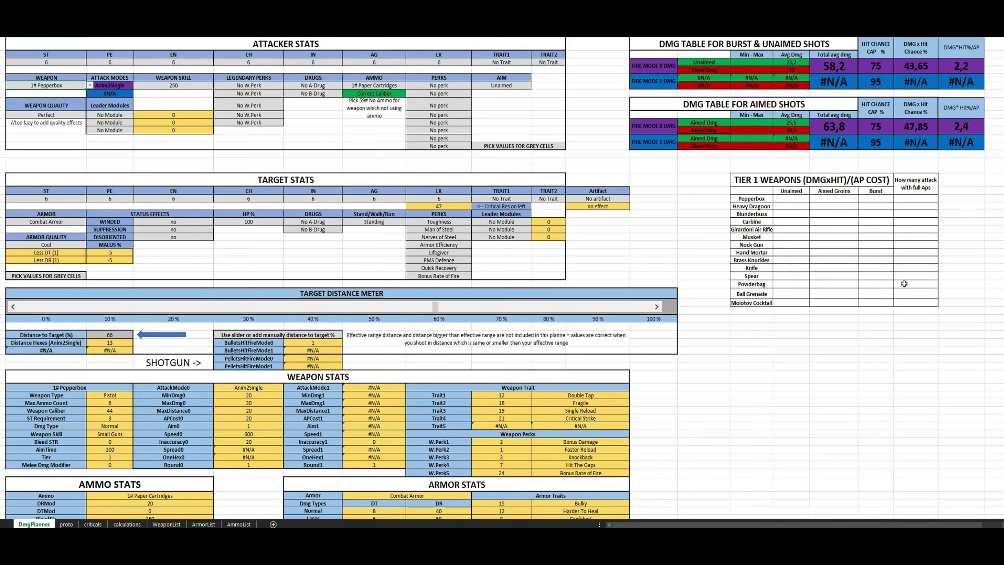
- Examine the Tier 1 Weapons table: its weapon rows, title formula, Unaimed, Aimed Groins and Burst columns, and the full-AP attack count column
{"action": "left_click_drag", "start_coordinate": [923, 301], "coordinate": [724, 300]}
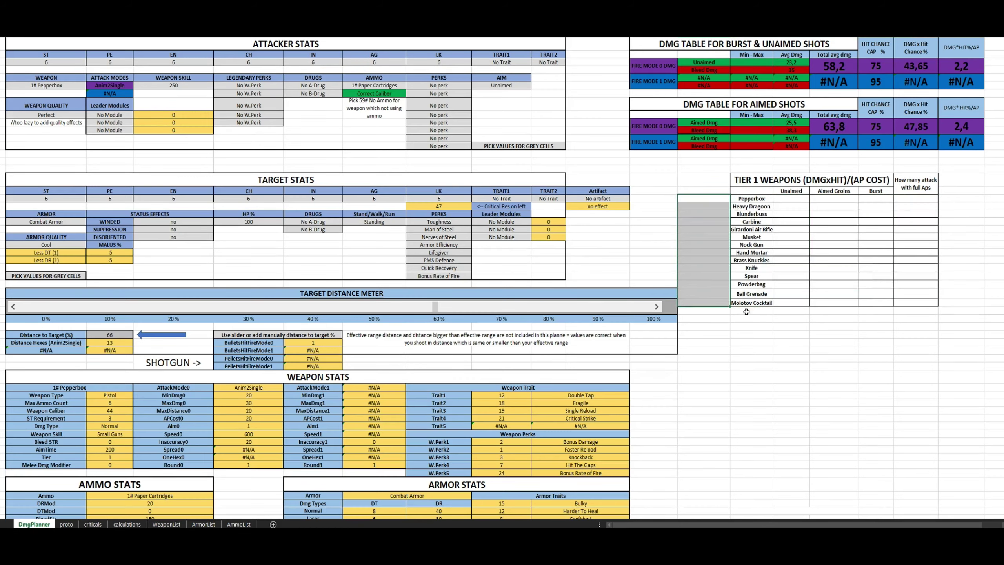
{"action": "left_click", "coordinate": [774, 312]}
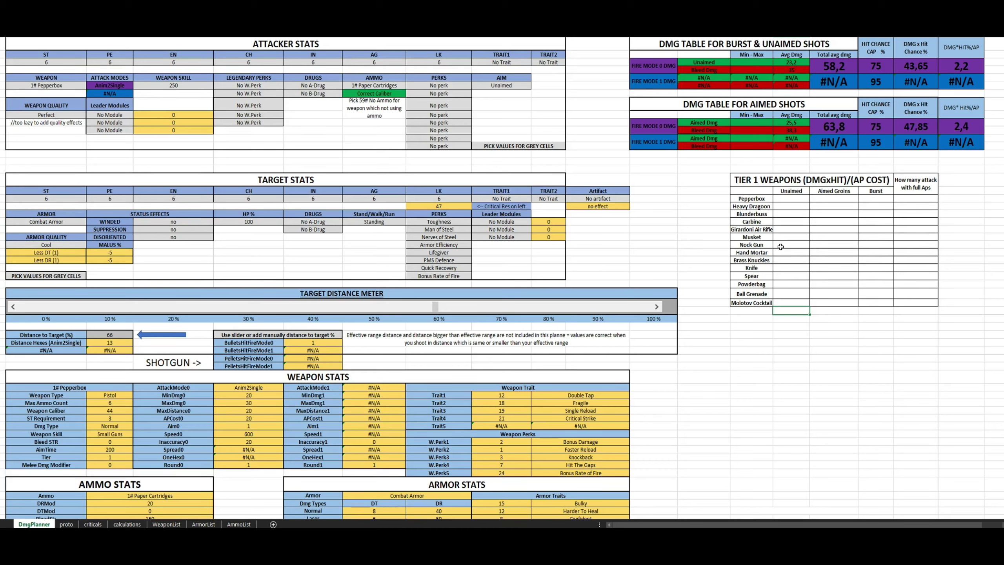
{"action": "left_click_drag", "start_coordinate": [906, 302], "coordinate": [815, 216]}
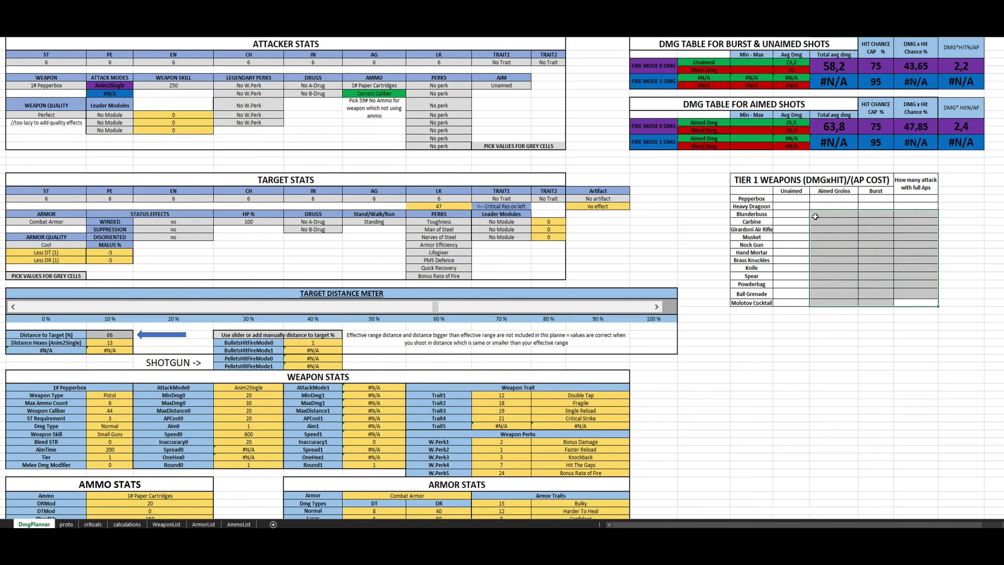
{"action": "left_click", "coordinate": [792, 205]}
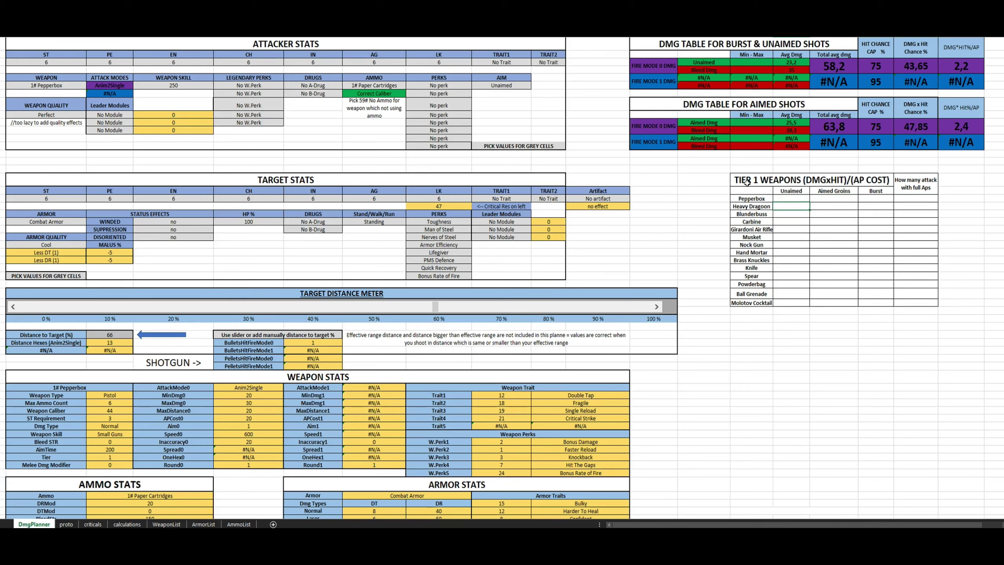
{"action": "left_click_drag", "start_coordinate": [747, 182], "coordinate": [905, 222]}
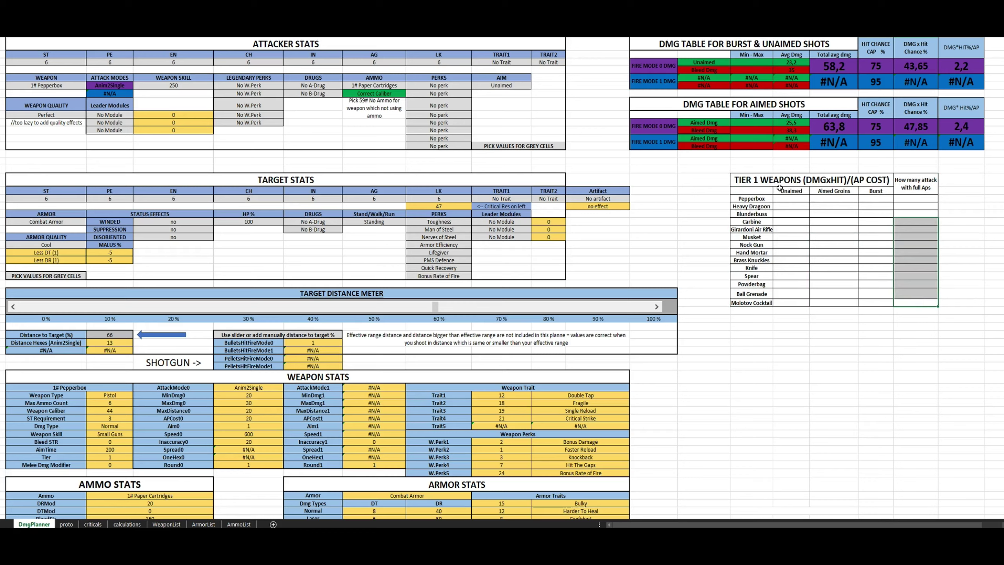
{"action": "left_click", "coordinate": [824, 180]}
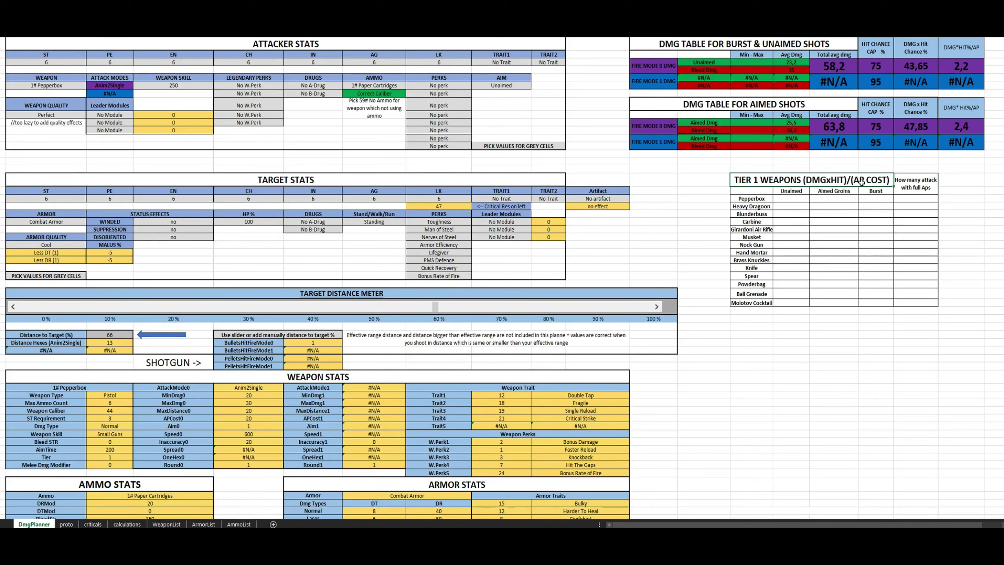
{"action": "left_click", "coordinate": [839, 214]}
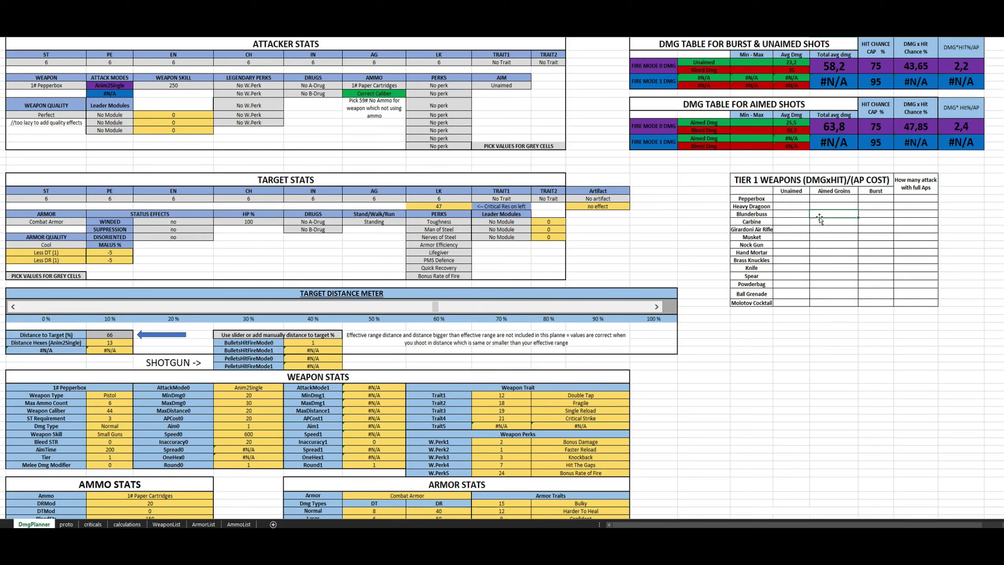
{"action": "left_click", "coordinate": [804, 198]}
- Review the target's base stats and perks, and check the armor and armor quality options, keeping Combat Armor and Cool
{"action": "left_click_drag", "start_coordinate": [25, 179], "coordinate": [154, 198]}
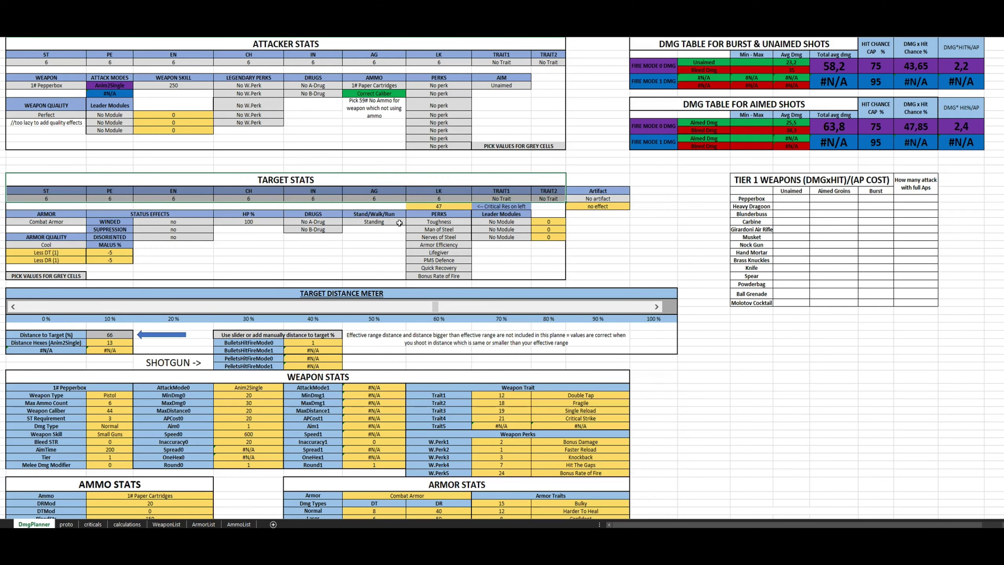
{"action": "left_click_drag", "start_coordinate": [450, 223], "coordinate": [457, 276]}
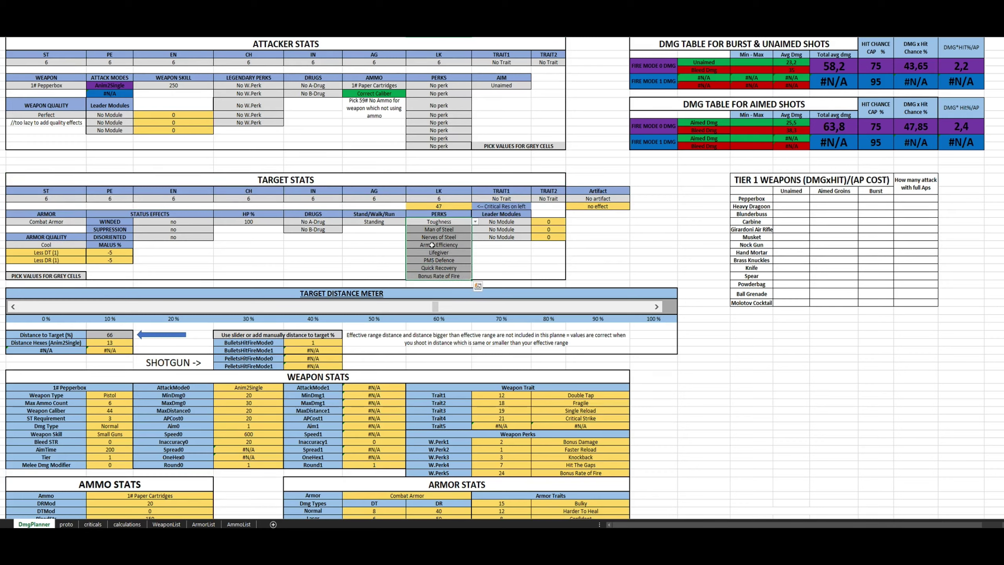
{"action": "left_click", "coordinate": [80, 220]}
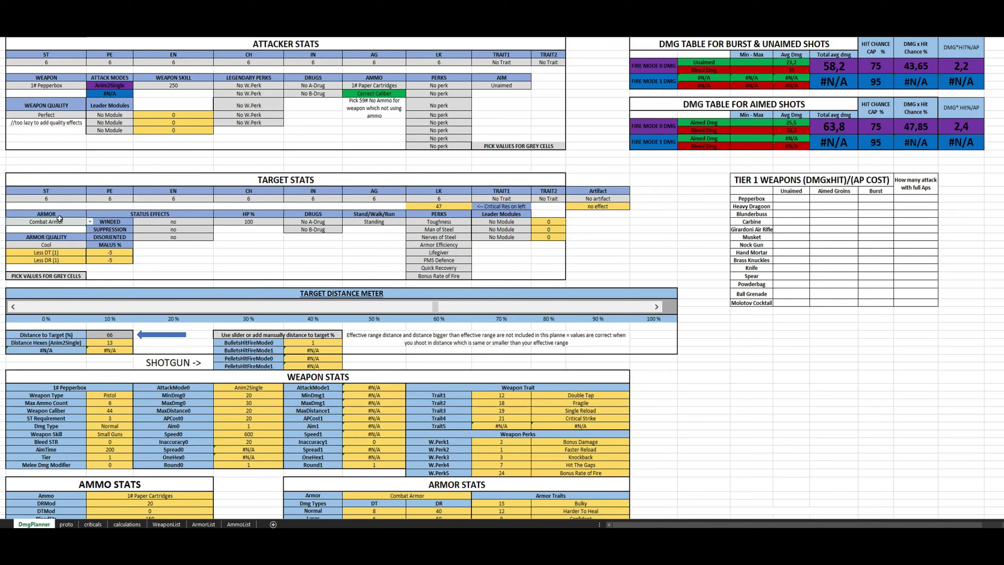
{"action": "left_click", "coordinate": [90, 222]}
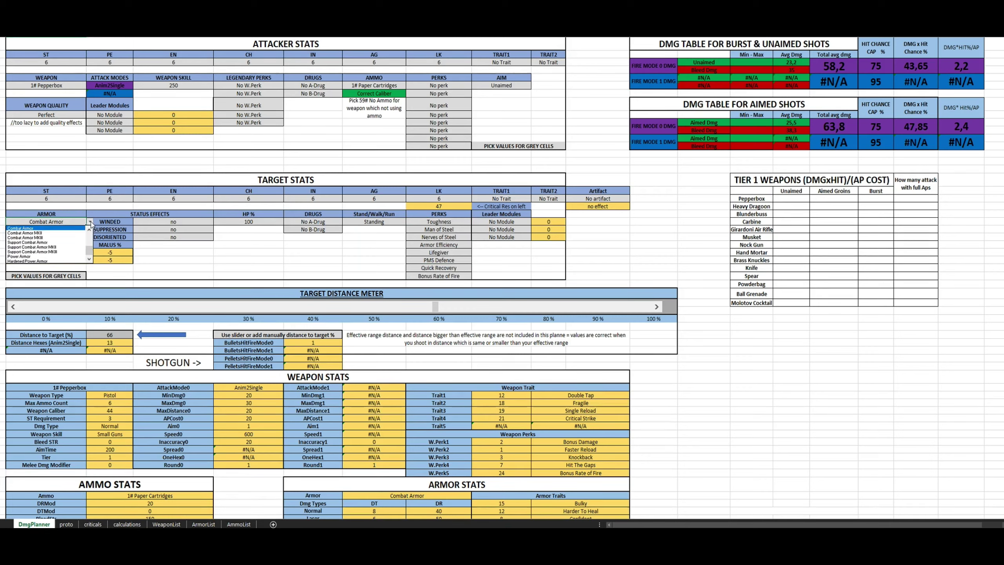
{"action": "left_click", "coordinate": [48, 229]}
{"action": "left_click", "coordinate": [54, 244]}
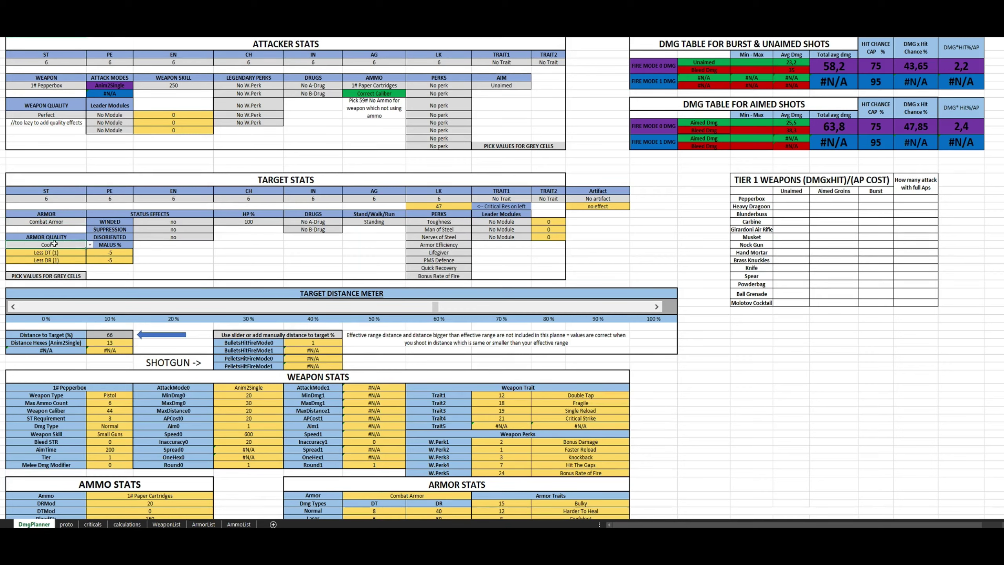
{"action": "left_click", "coordinate": [90, 245]}
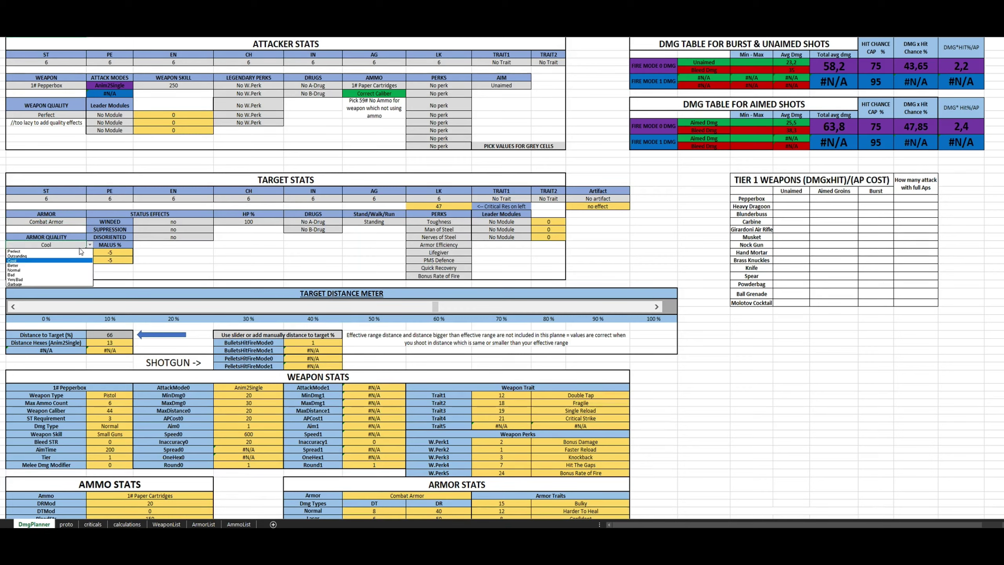
{"action": "left_click", "coordinate": [29, 261]}
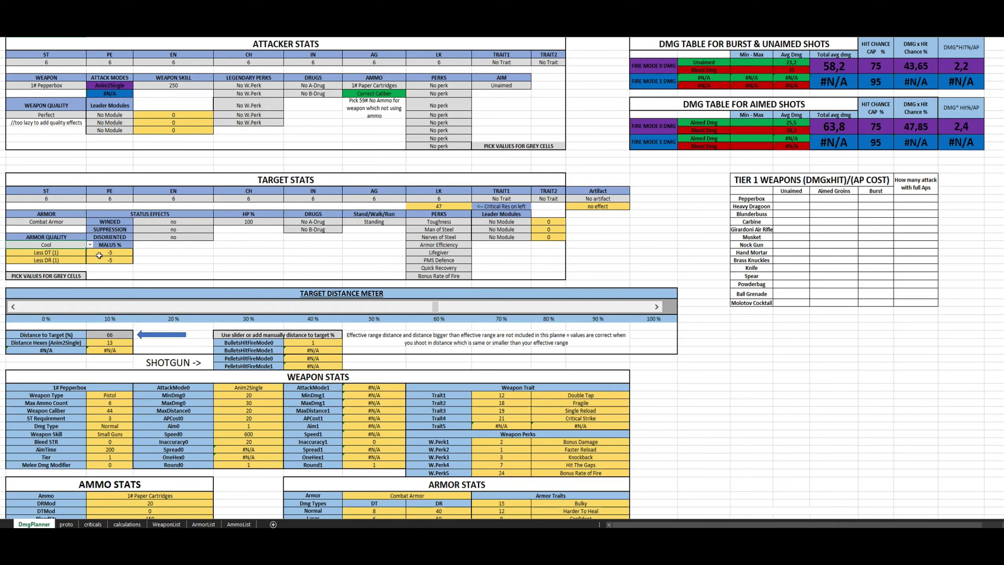
- Check the target's artifact options and leader modules, leaving them at No artifact and No Module
{"action": "left_click", "coordinate": [175, 245]}
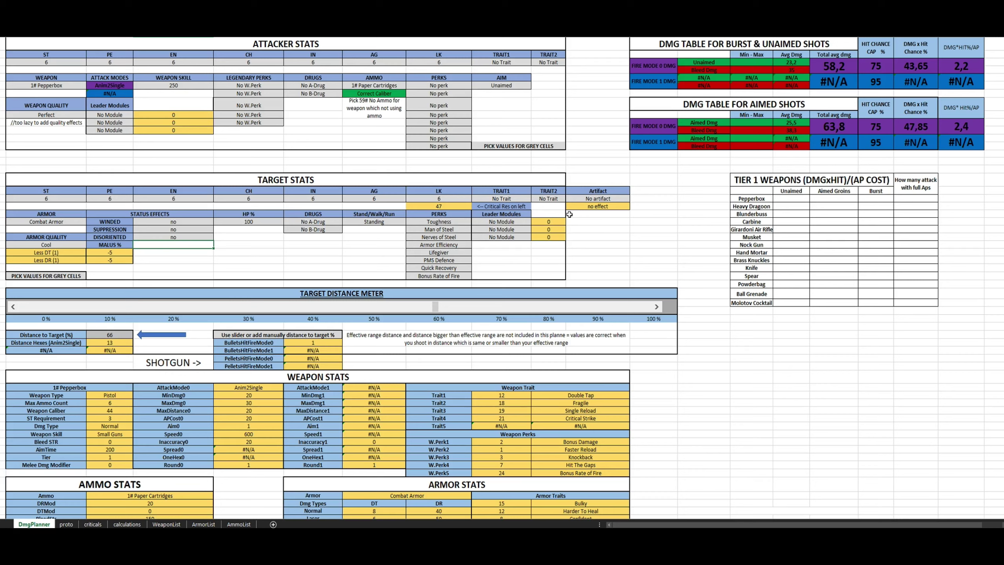
{"action": "left_click", "coordinate": [612, 199]}
{"action": "left_click", "coordinate": [633, 199]}
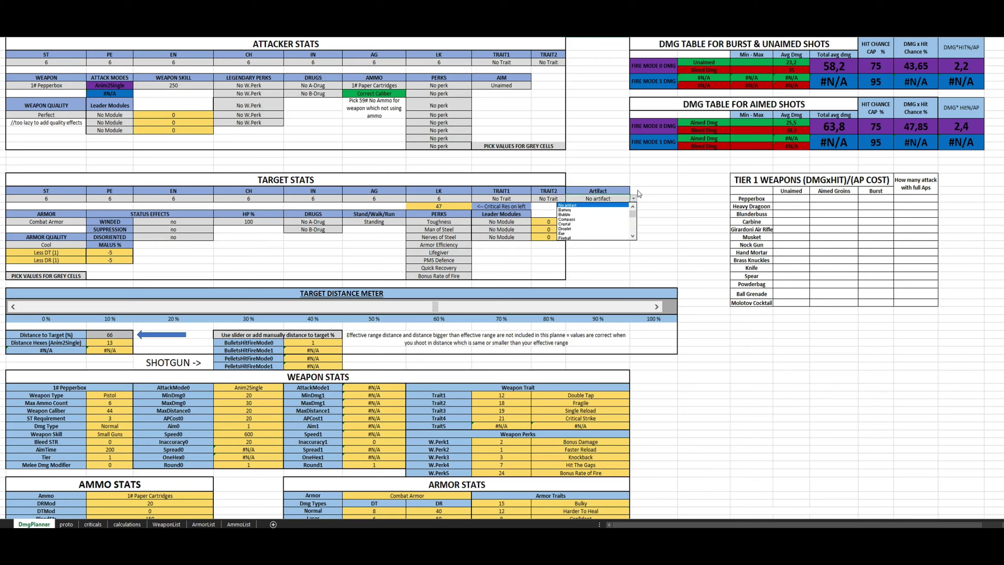
{"action": "left_click", "coordinate": [634, 198]}
{"action": "left_click", "coordinate": [509, 223]}
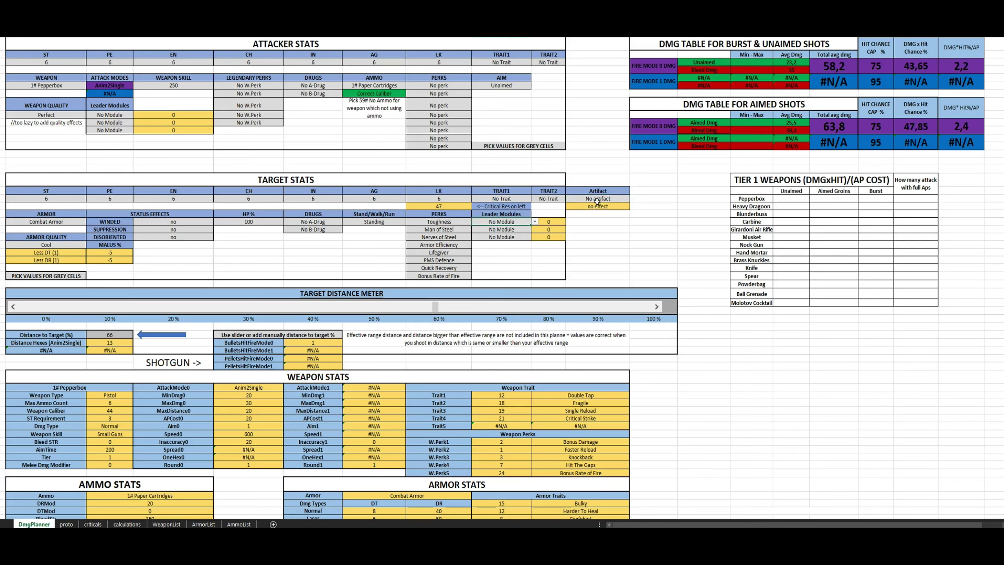
{"action": "left_click", "coordinate": [585, 229]}
- Review the attacker's base stats from ST to LK and the weapon skill value
{"action": "left_click_drag", "start_coordinate": [46, 61], "coordinate": [428, 71]}
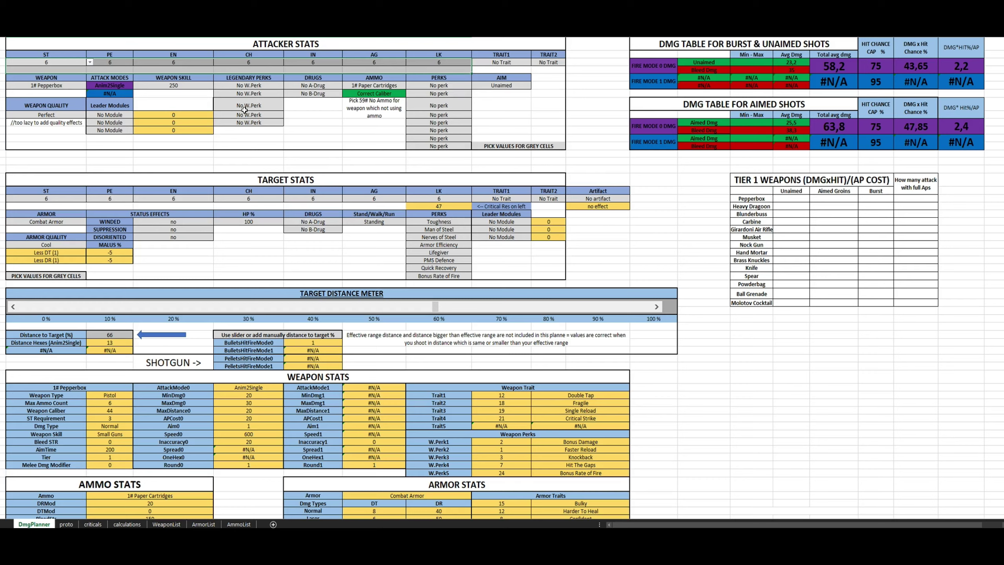
{"action": "left_click", "coordinate": [350, 130]}
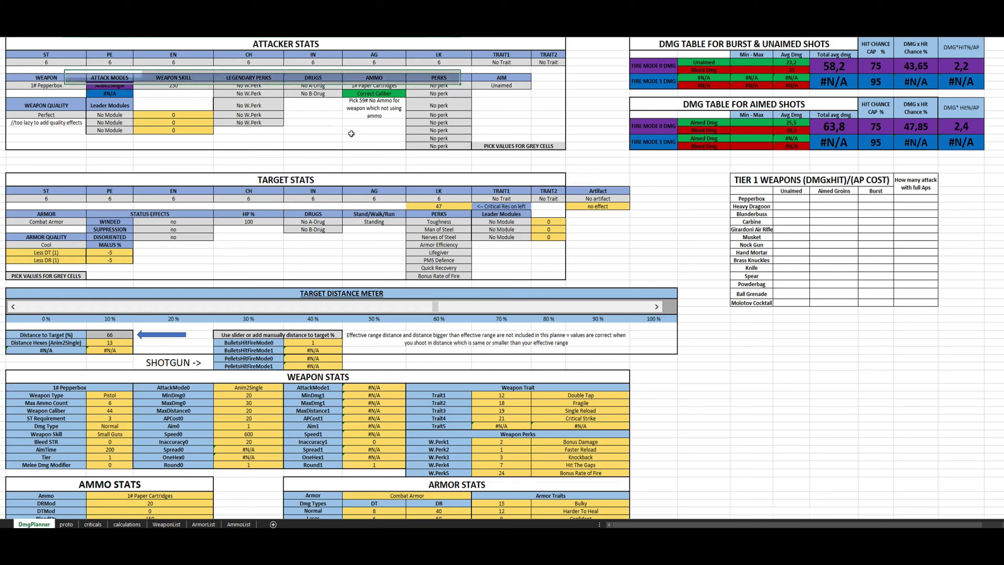
{"action": "left_click", "coordinate": [440, 63]}
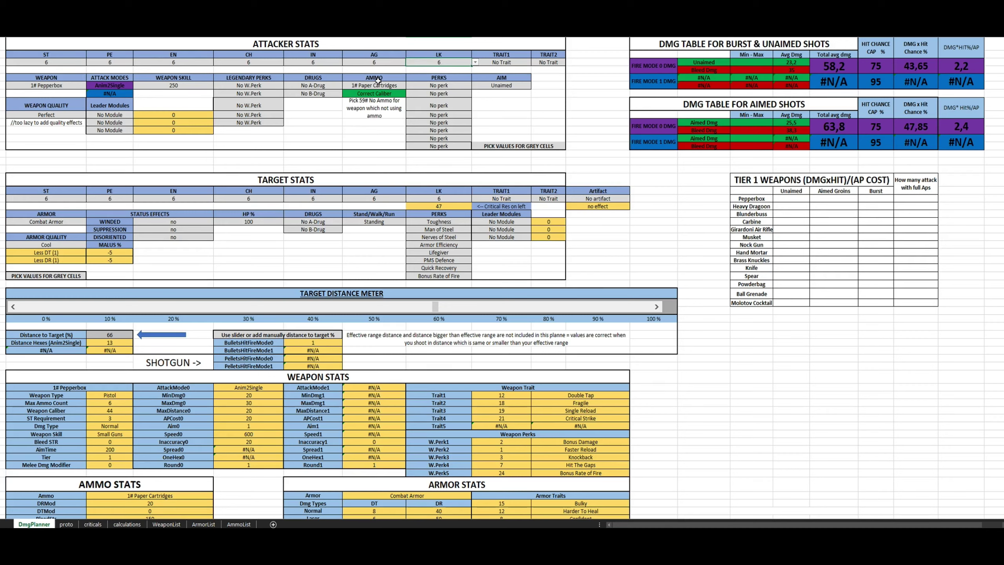
{"action": "left_click", "coordinate": [332, 62]}
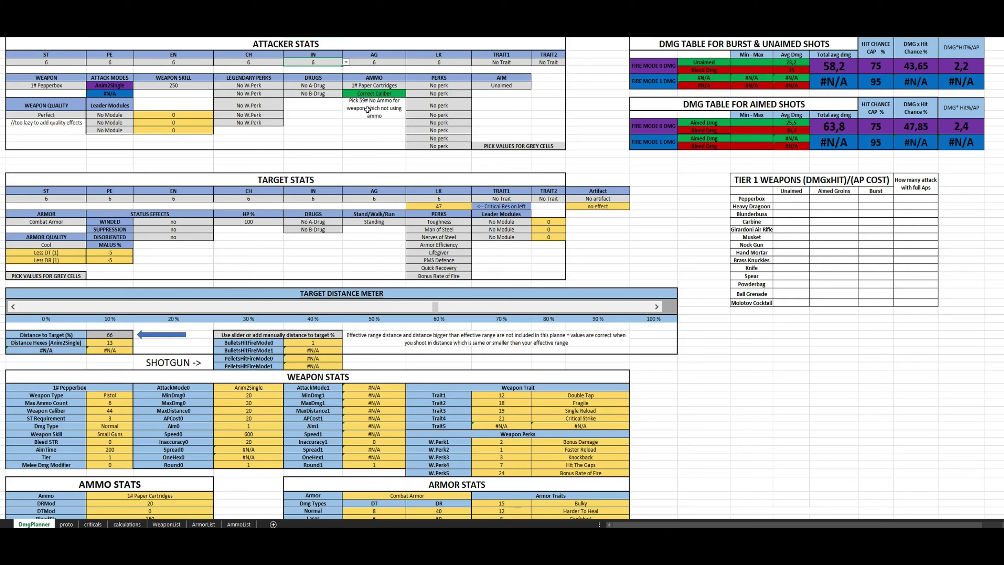
{"action": "left_click", "coordinate": [175, 95]}
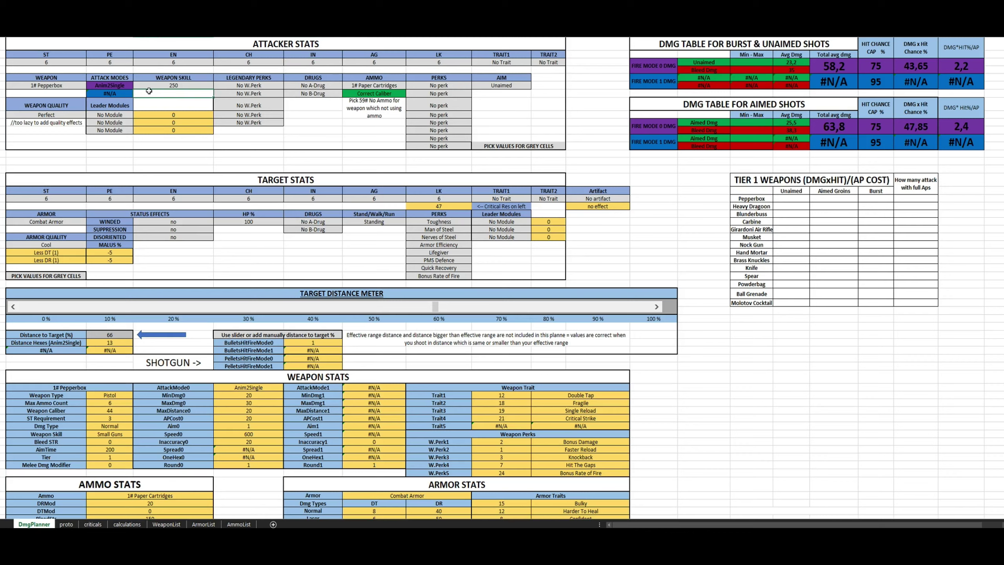
{"action": "left_click", "coordinate": [179, 86]}
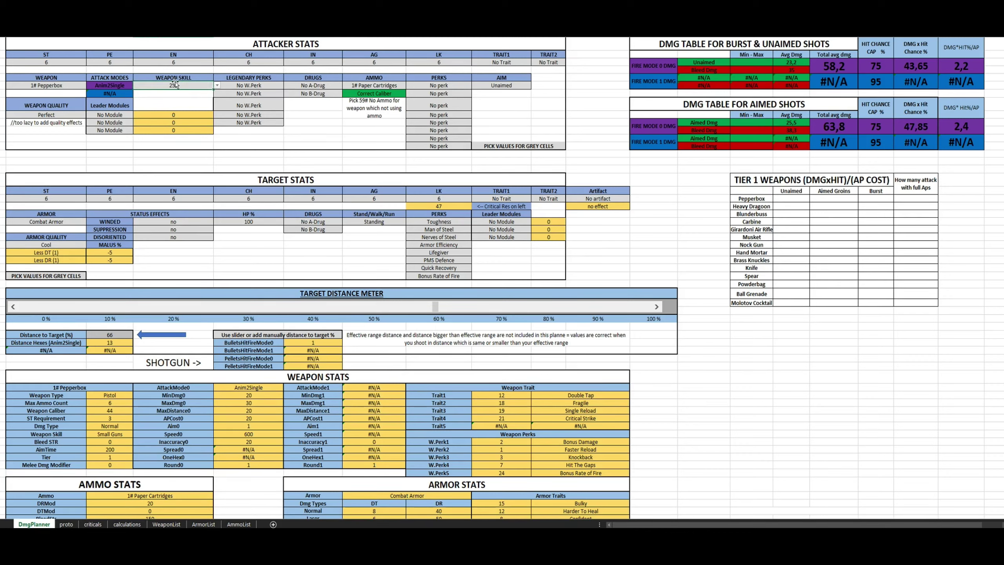
- Review the attacker's legendary perks, regular perks and aim setting, plus the selected weapon and ammo
{"action": "left_click_drag", "start_coordinate": [253, 85], "coordinate": [279, 121]}
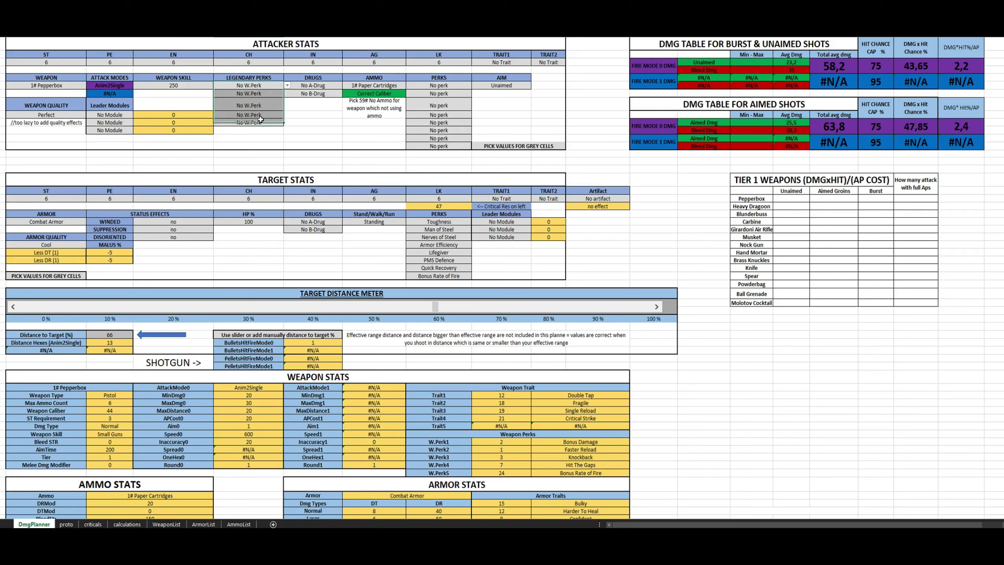
{"action": "left_click_drag", "start_coordinate": [457, 85], "coordinate": [463, 119]}
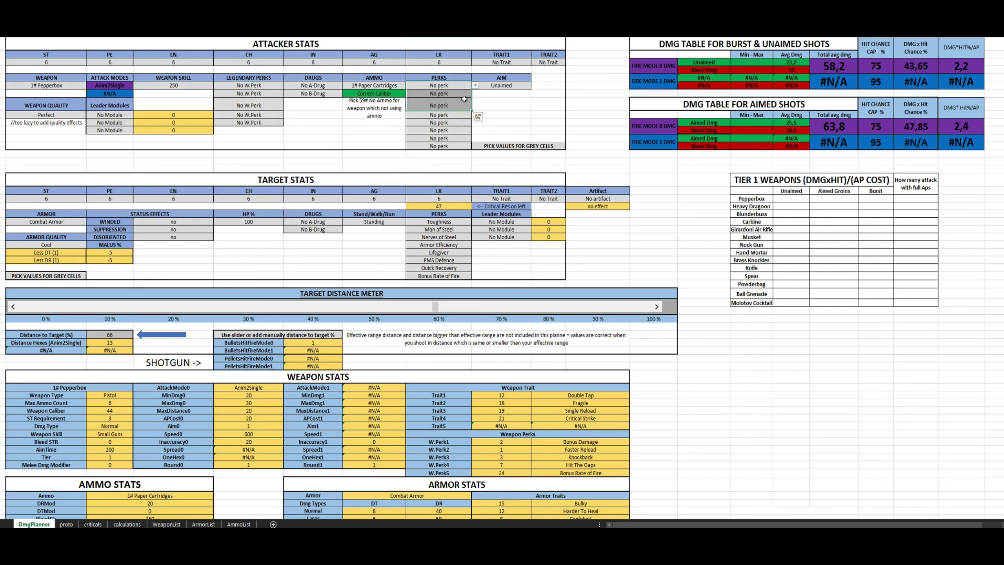
{"action": "left_click", "coordinate": [512, 87]}
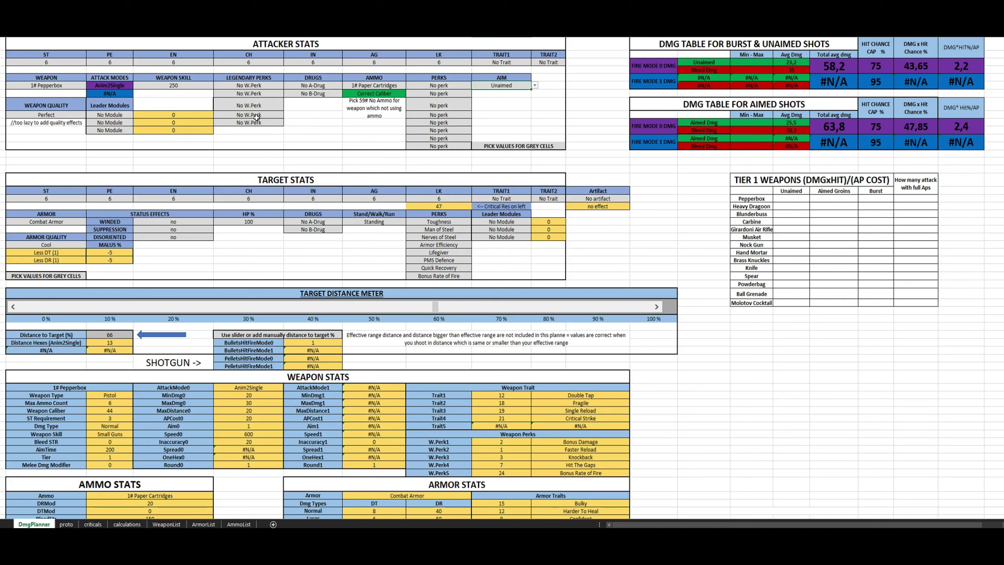
{"action": "left_click", "coordinate": [345, 122]}
{"action": "left_click", "coordinate": [81, 86]}
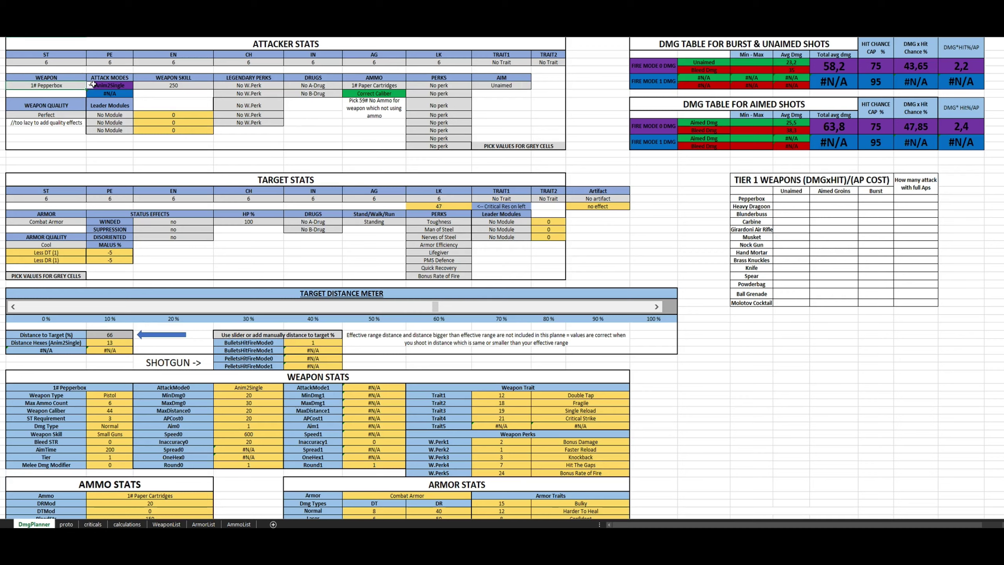
{"action": "left_click", "coordinate": [90, 85]}
{"action": "left_click", "coordinate": [373, 85]}
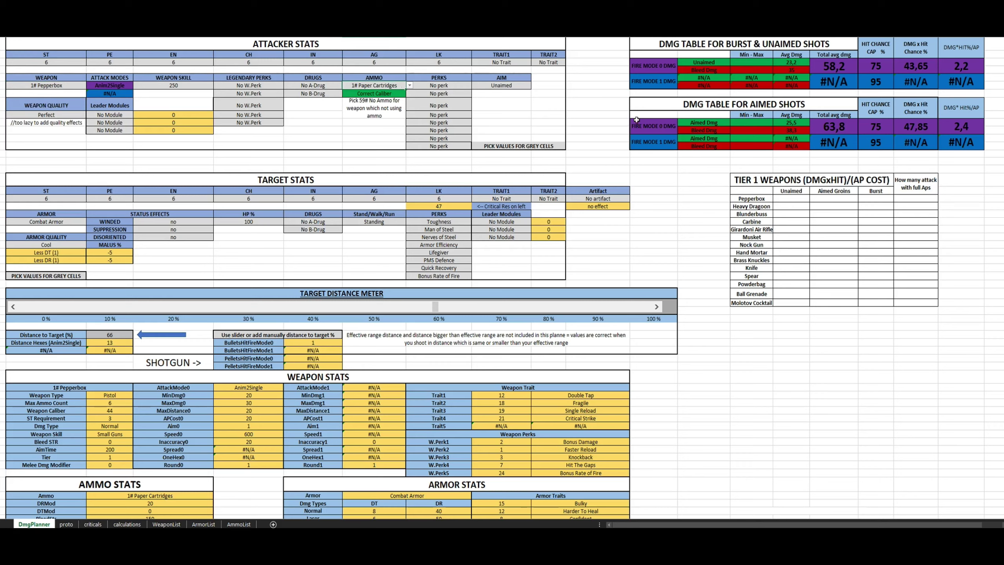
- Examine fire mode 0's total average damage, hit chance cap and damage-times-hit-chance in the burst and unaimed damage table
{"action": "left_click", "coordinate": [798, 197]}
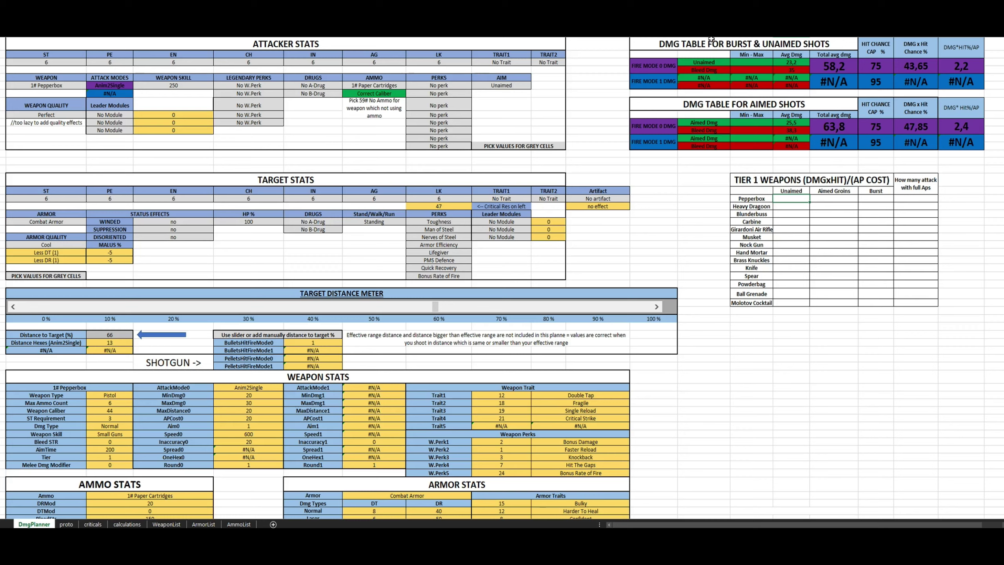
{"action": "left_click", "coordinate": [785, 47]}
{"action": "left_click", "coordinate": [829, 67]}
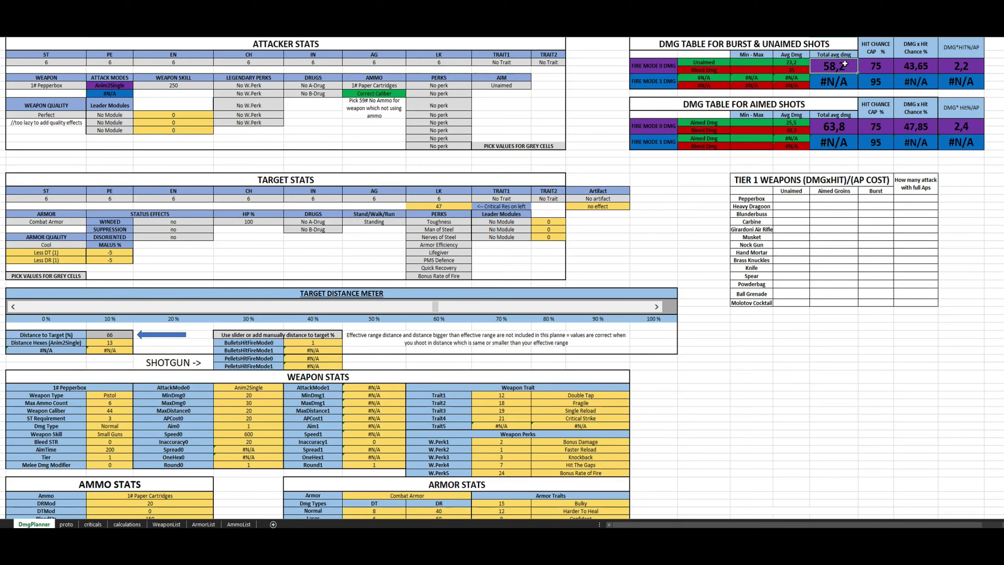
{"action": "left_click", "coordinate": [888, 69]}
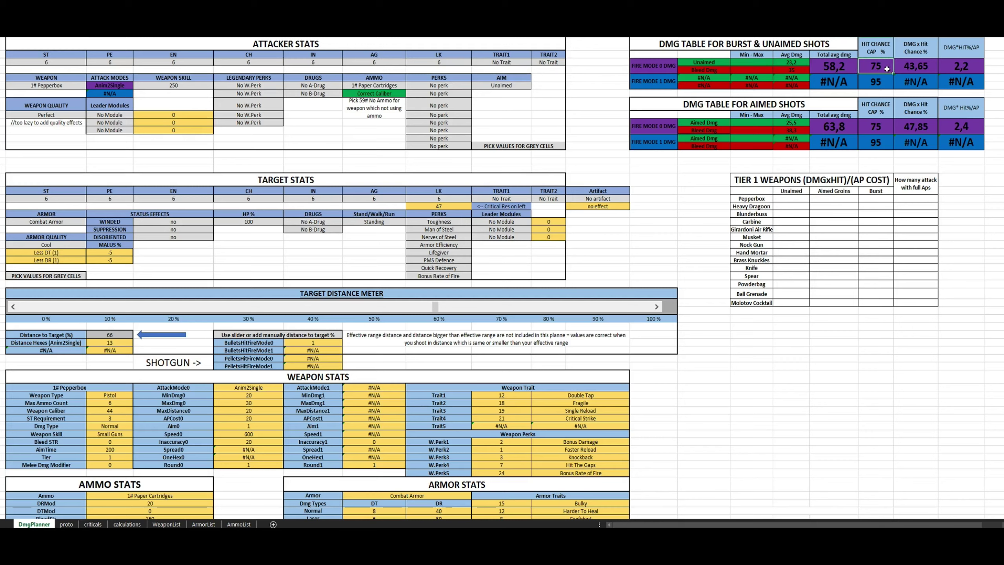
{"action": "left_click", "coordinate": [912, 64]}
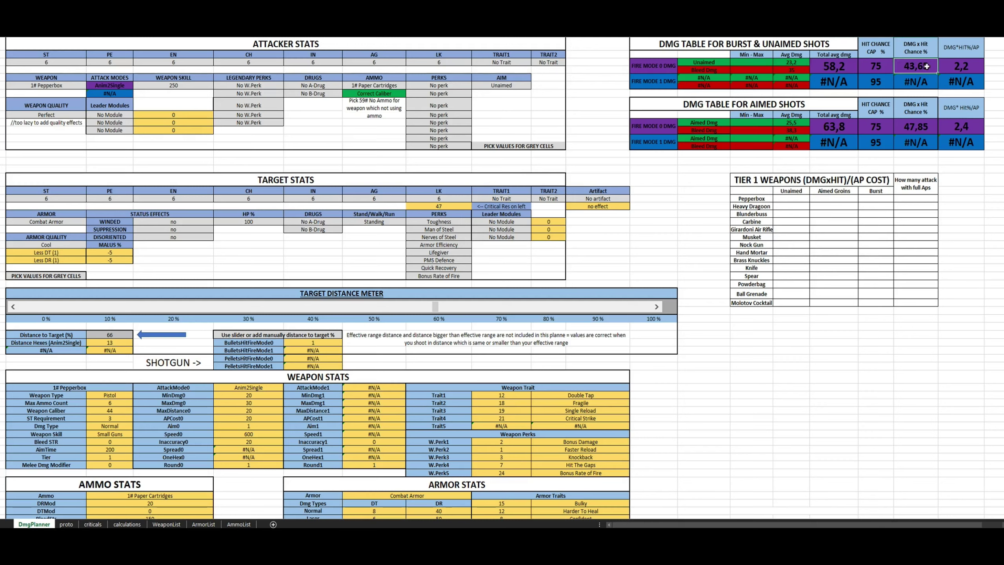
- Enter 2,2 as the Pepperbox's unaimed value in the Tier 1 weapons table, taken from its damage-times-hit-chance per AP result
{"action": "left_click", "coordinate": [964, 66]}
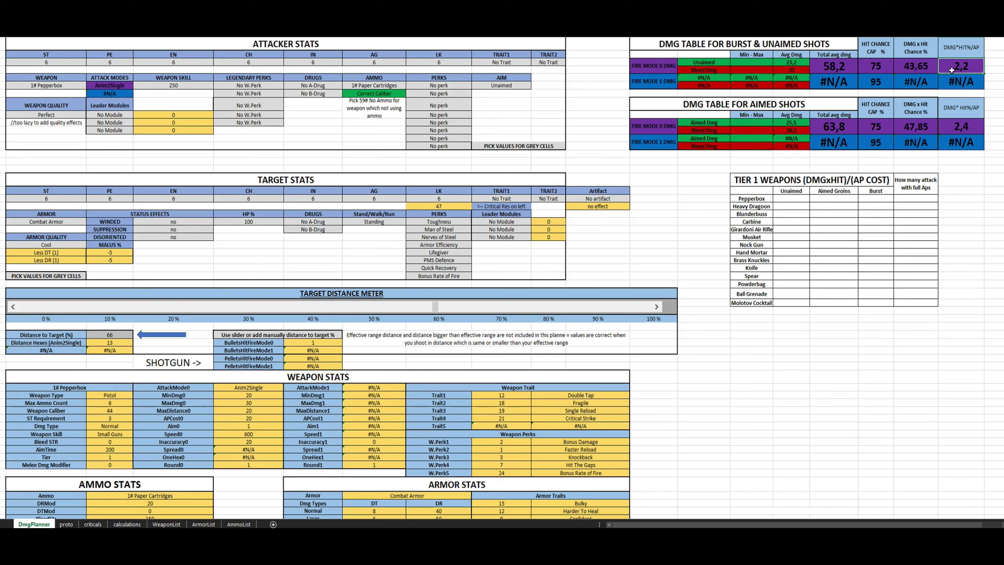
{"action": "left_click", "coordinate": [776, 200]}
{"action": "type", "text": "2"}
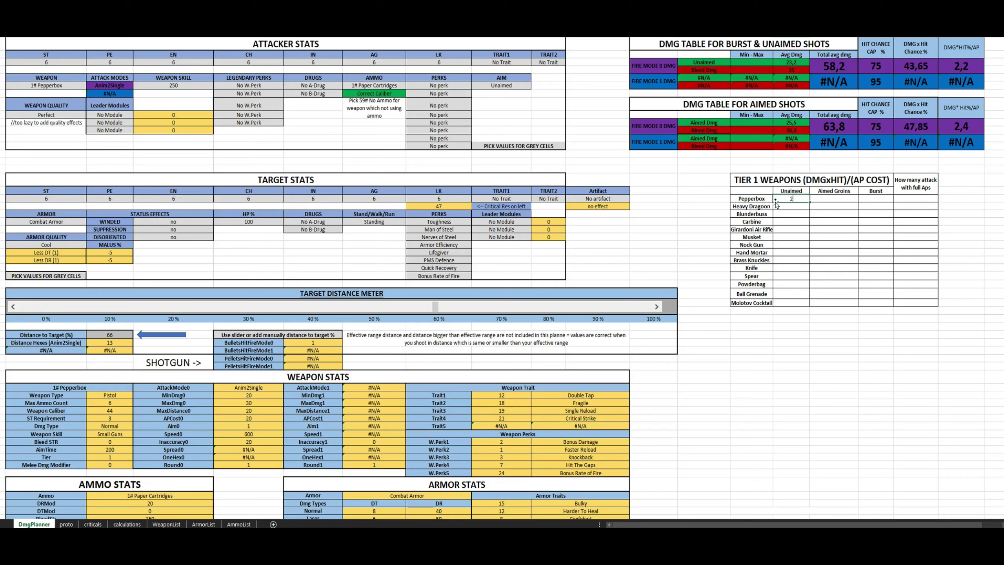
{"action": "type", "text": ",2"}
{"action": "key", "text": "Return"}
- Check the Pepperbox's max ammo count, maximum distance and AP cost in the weapon stats
{"action": "left_click", "coordinate": [113, 403]}
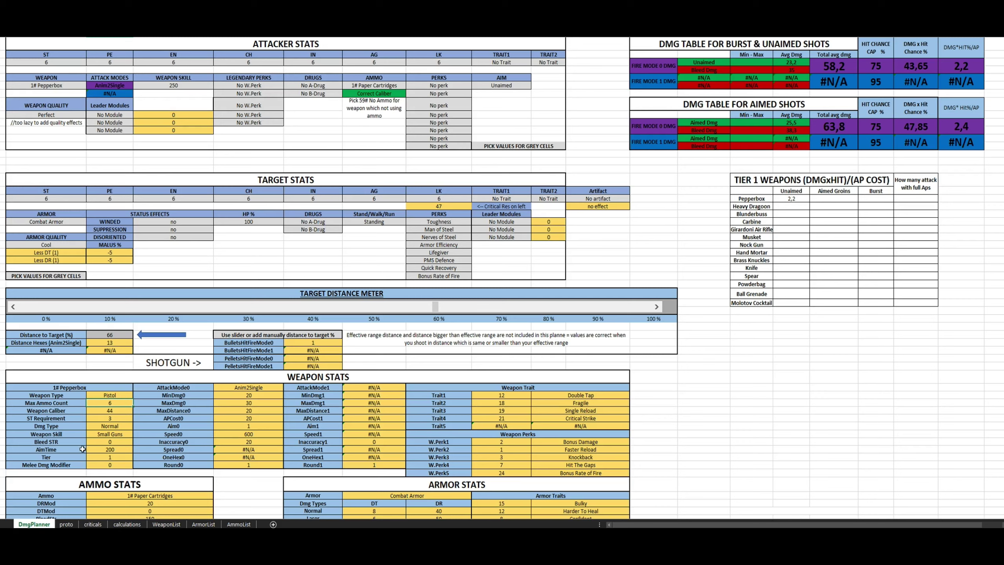
{"action": "left_click", "coordinate": [238, 410]}
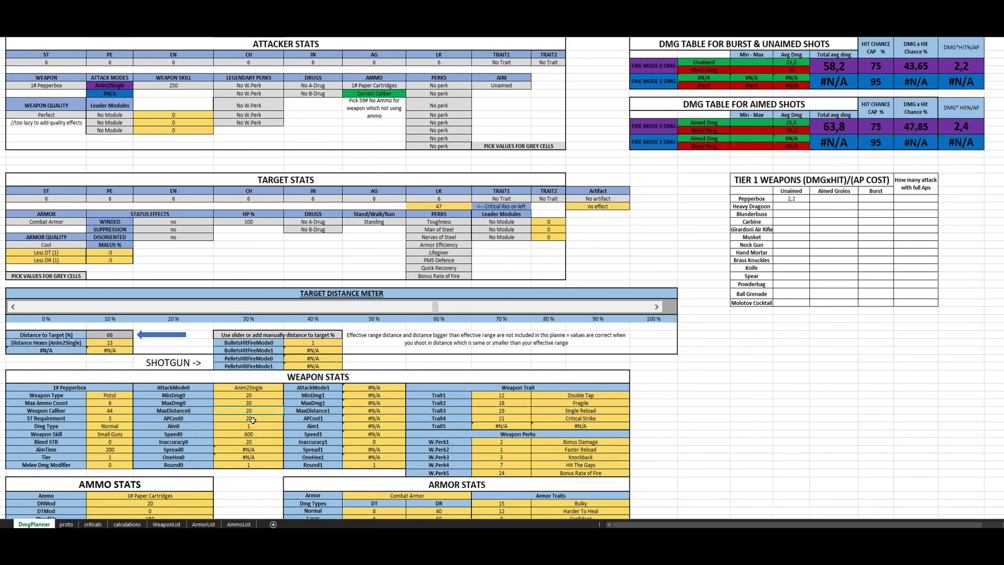
{"action": "left_click", "coordinate": [253, 420]}
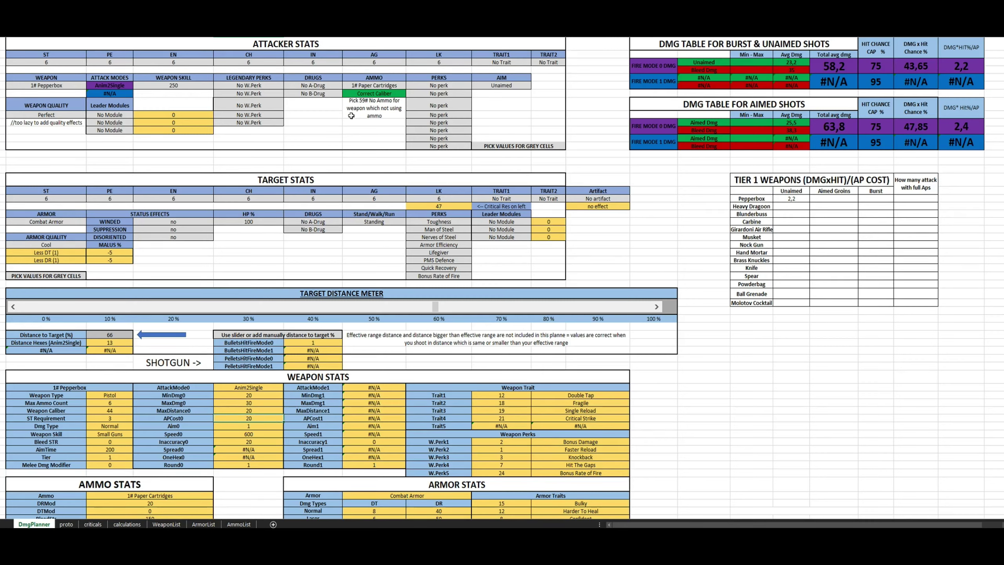
- Change the attacker's aim setting to Groin for the Pepperbox's aimed value
{"action": "left_click", "coordinate": [837, 200]}
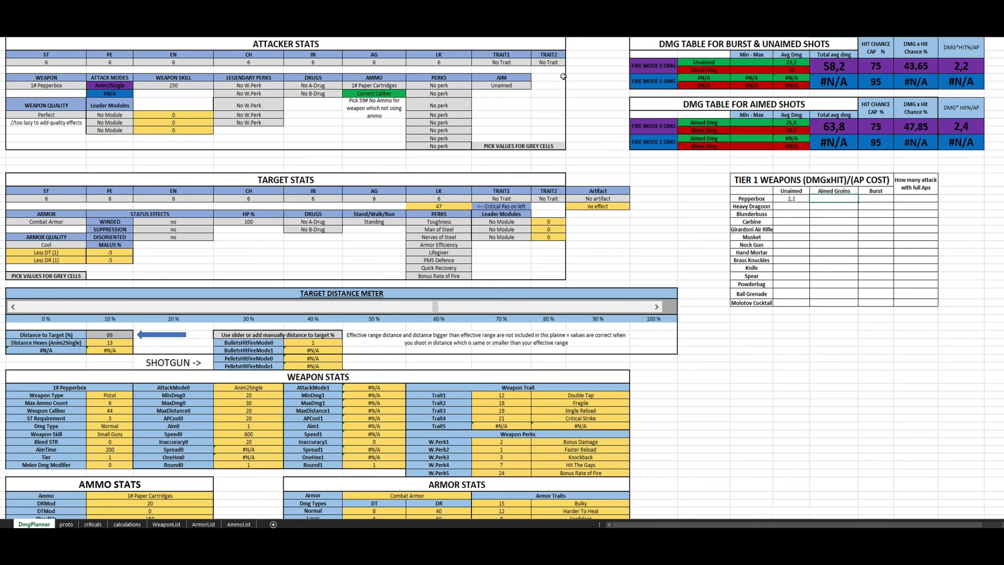
{"action": "left_click", "coordinate": [501, 86]}
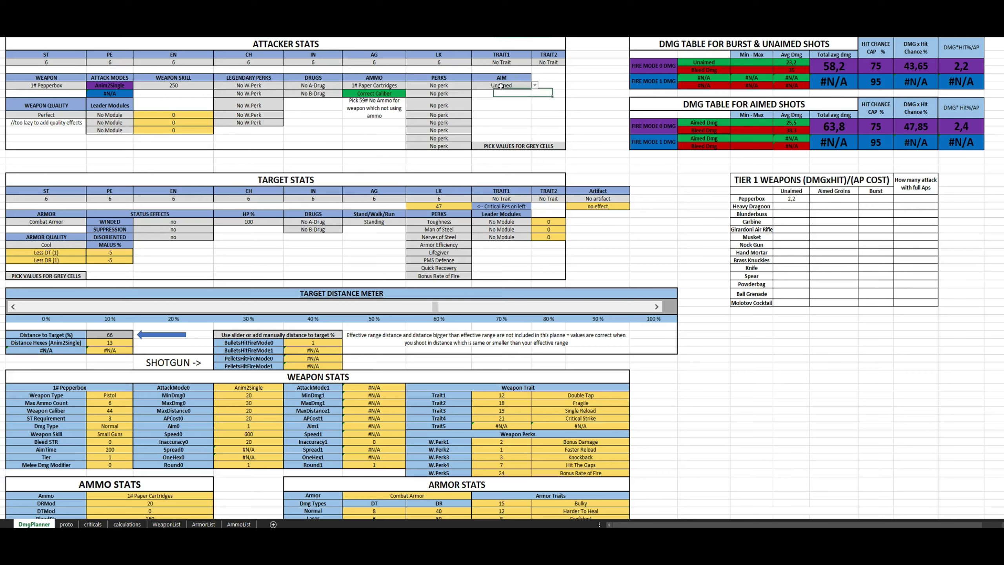
{"action": "left_click", "coordinate": [534, 85]}
{"action": "left_click", "coordinate": [483, 106]}
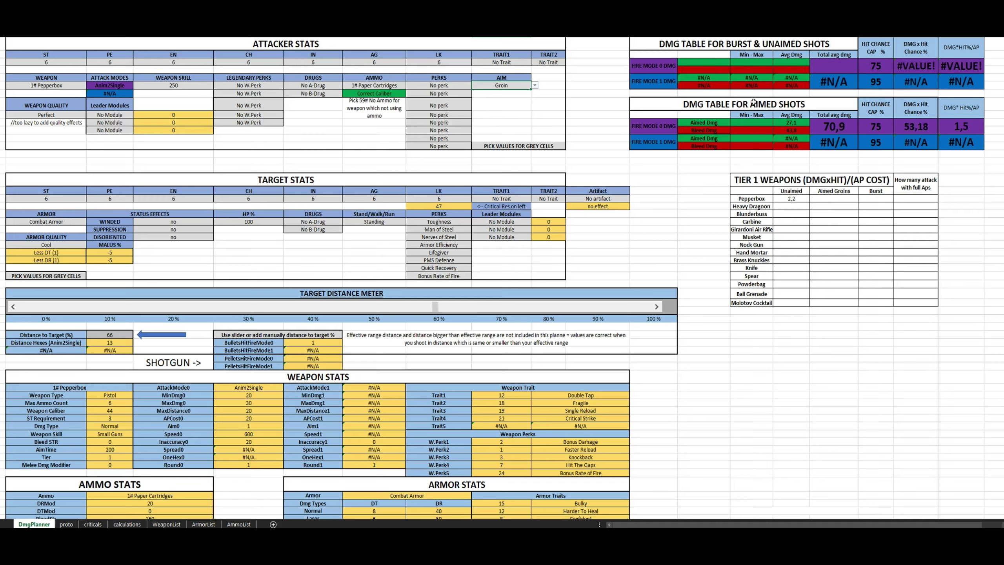
- Read fire mode 0 in the aimed shots damage table and enter 1,5 as the Pepperbox's aimed groins value
{"action": "left_click", "coordinate": [770, 103]}
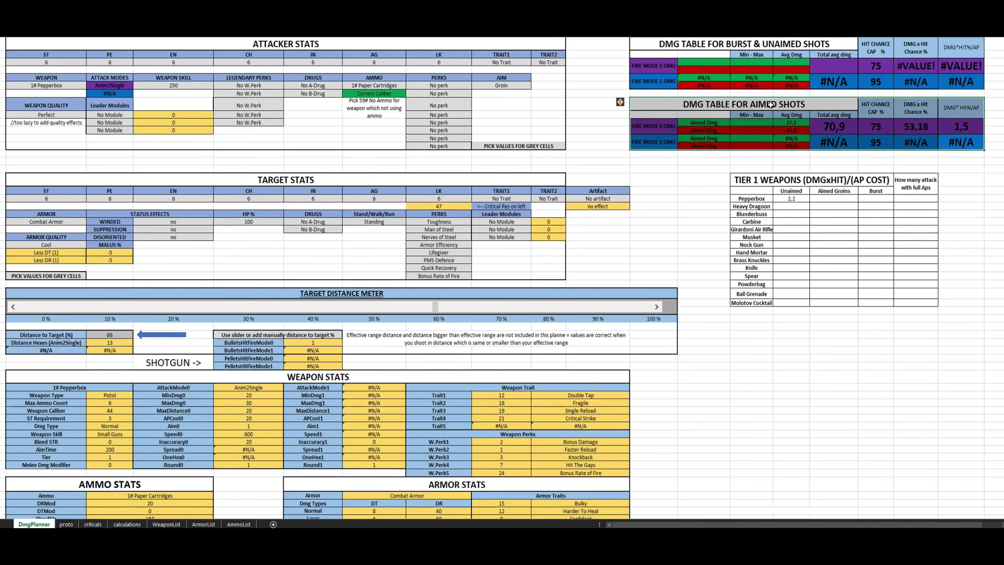
{"action": "left_click", "coordinate": [730, 153]}
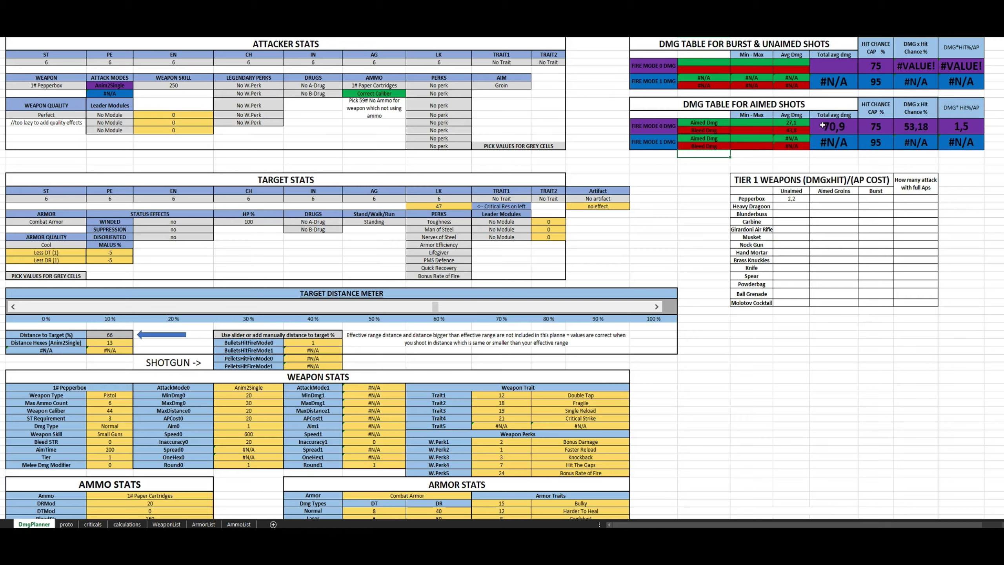
{"action": "left_click", "coordinate": [822, 125]}
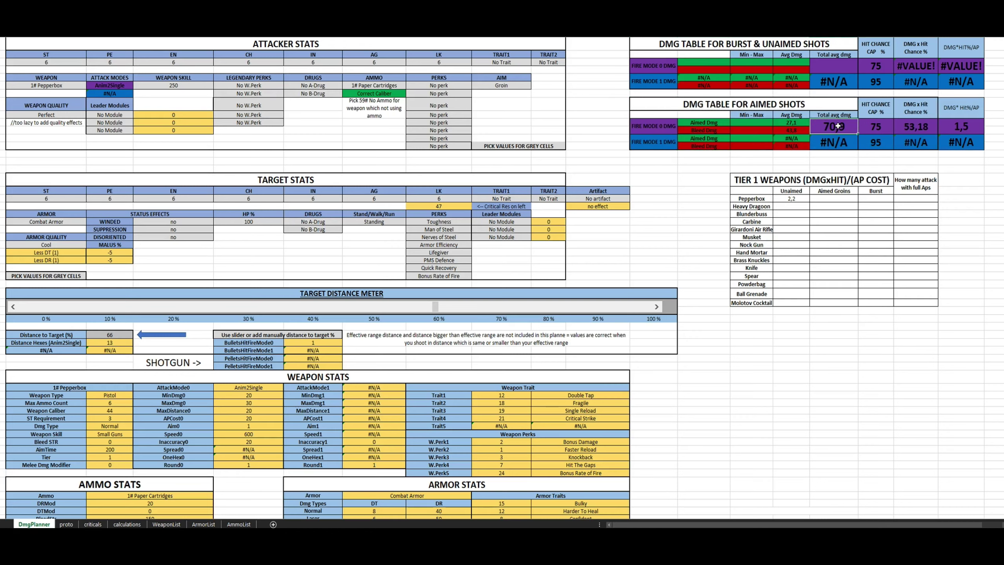
{"action": "left_click", "coordinate": [957, 127]}
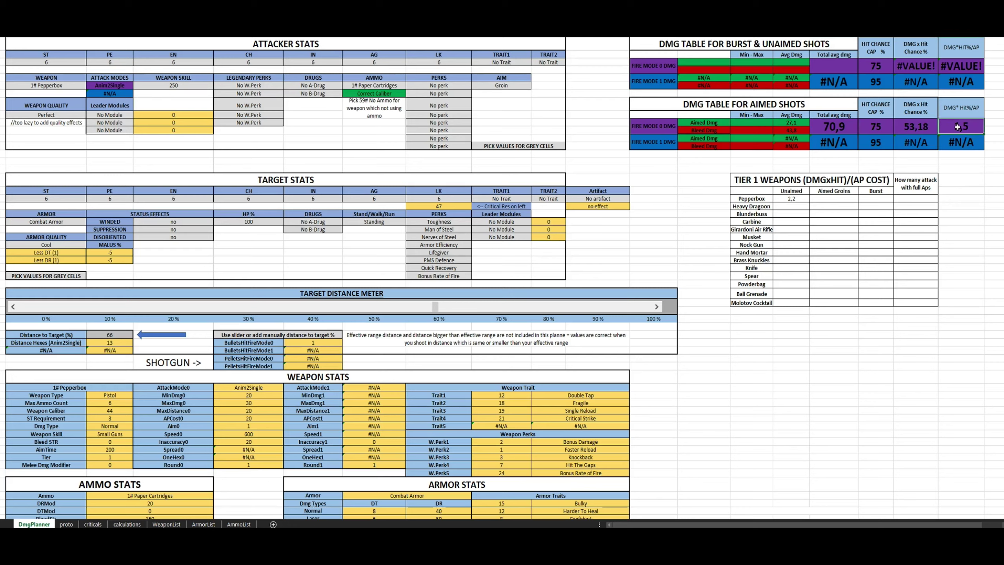
{"action": "left_click", "coordinate": [834, 200]}
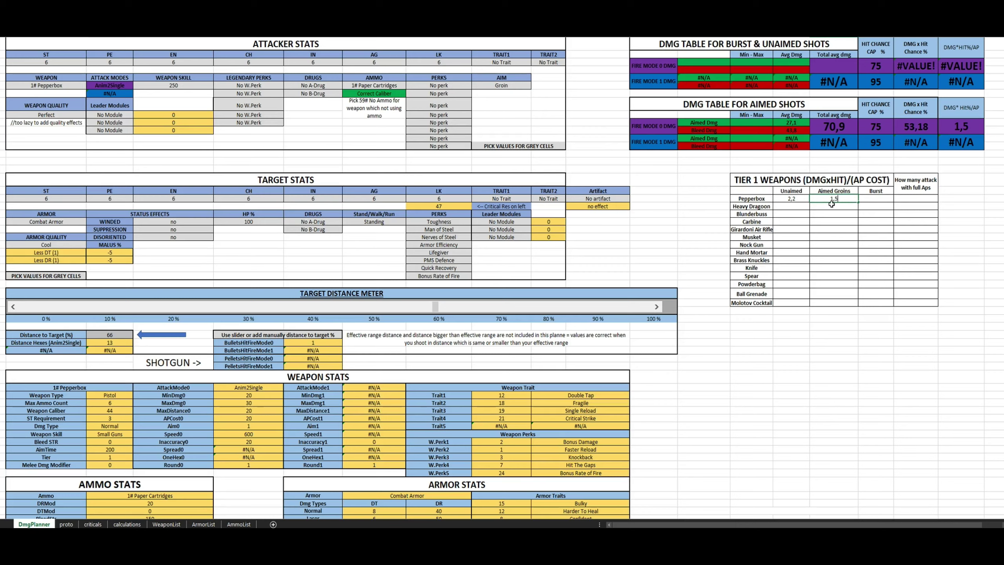
{"action": "left_click", "coordinate": [832, 203]}
{"action": "left_click", "coordinate": [961, 127]}
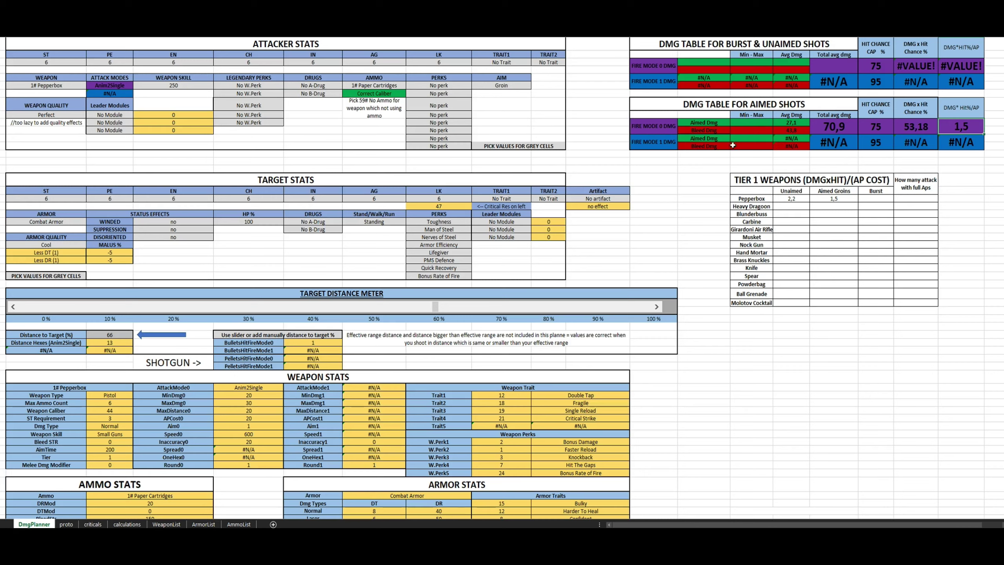
{"action": "left_click", "coordinate": [840, 206]}
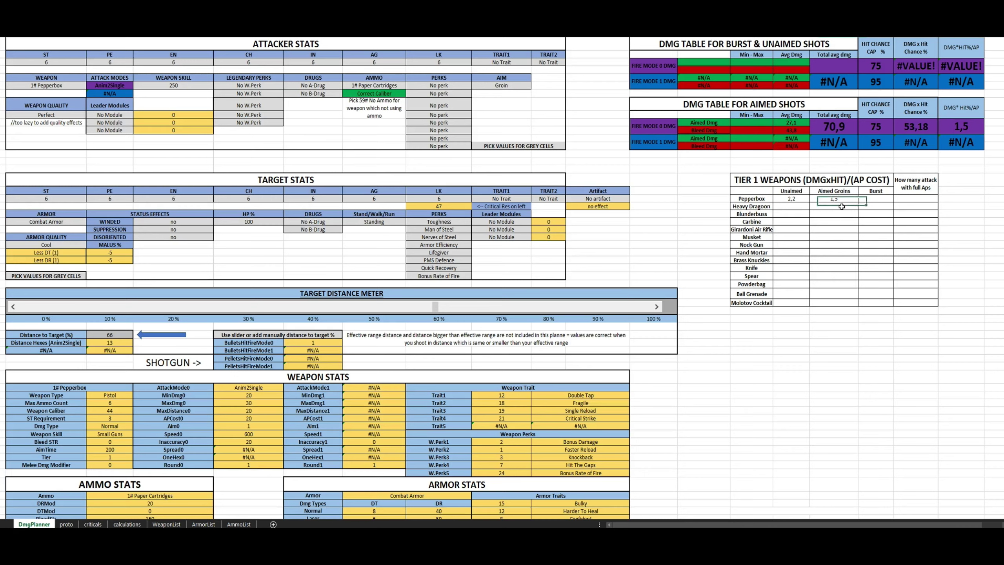
- Fill the Pepperbox's burst cell with "-" and, after checking its AP cost, set its attacks with full APs to 5
{"action": "left_click", "coordinate": [870, 199]}
{"action": "type", "text": "-"}
{"action": "left_click", "coordinate": [914, 198]}
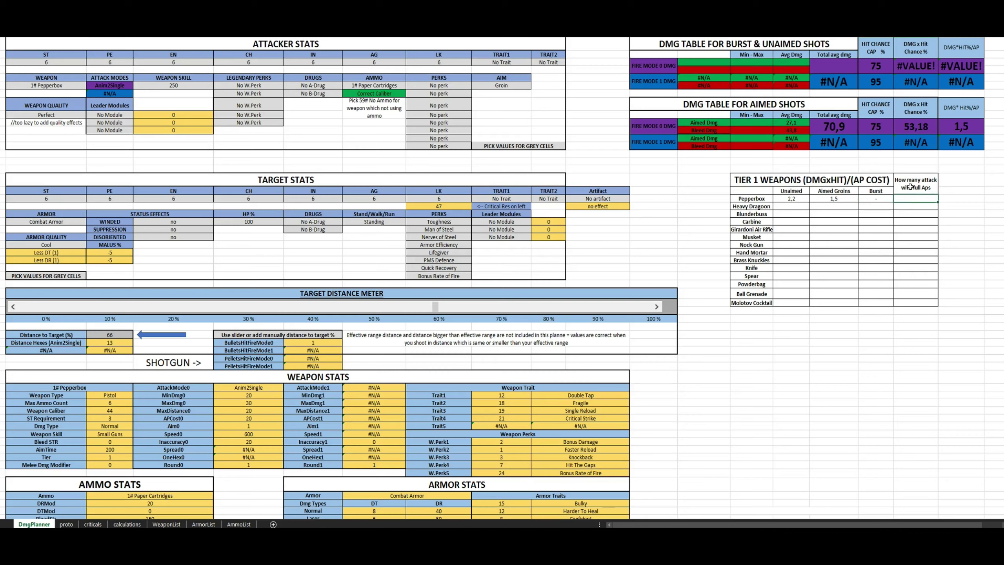
{"action": "mouse_move", "coordinate": [913, 198]}
{"action": "left_mouse_down"}
{"action": "mouse_move", "coordinate": [916, 301]}
{"action": "mouse_move", "coordinate": [908, 192]}
{"action": "left_mouse_up"}
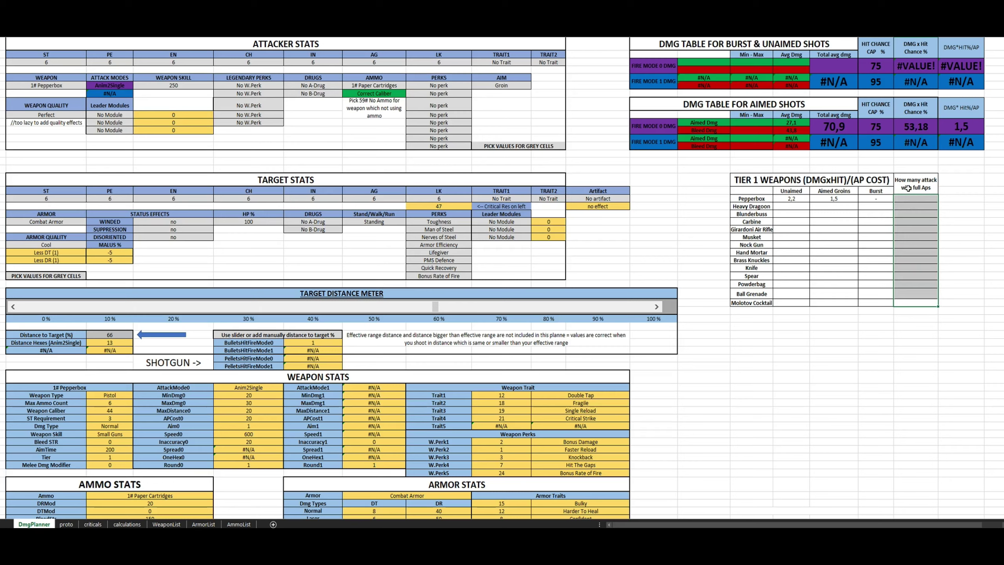
{"action": "left_click", "coordinate": [905, 192]}
{"action": "left_click", "coordinate": [902, 200]}
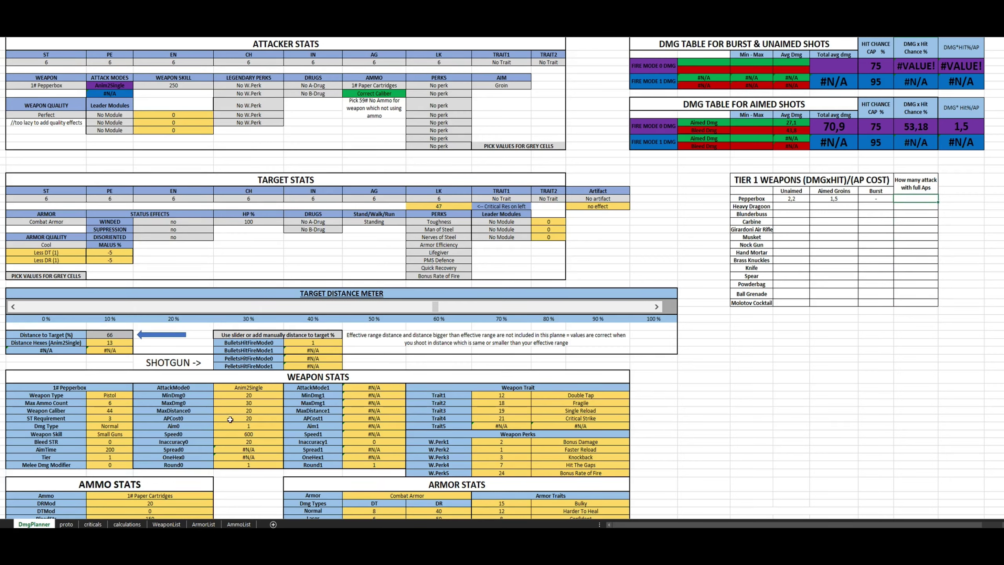
{"action": "left_click", "coordinate": [245, 417]}
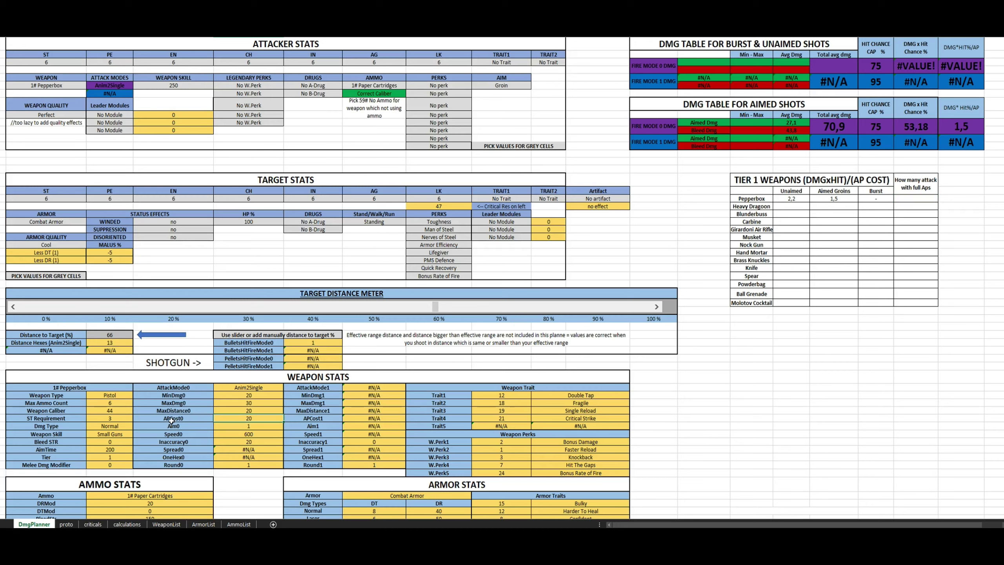
{"action": "left_click", "coordinate": [917, 197]}
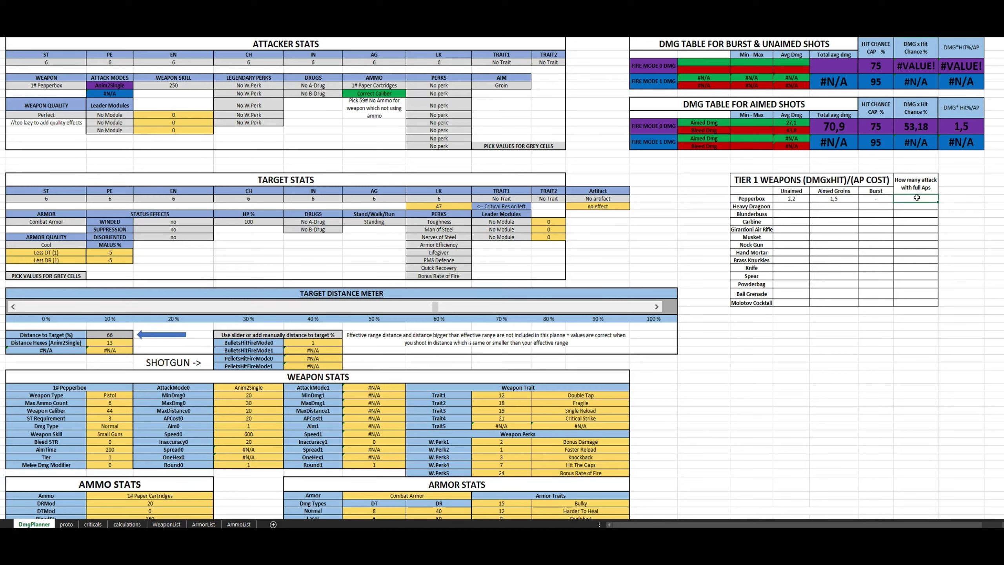
{"action": "type", "text": "5"}
{"action": "key", "text": "Return"}
- Switch the attacker's weapon to 2# Heavy Dragoon Pistol and check that 1# Paper Cartridges is its ammo
{"action": "left_click", "coordinate": [791, 206]}
{"action": "left_click", "coordinate": [76, 86]}
{"action": "left_click", "coordinate": [91, 85]}
{"action": "left_click", "coordinate": [73, 98]}
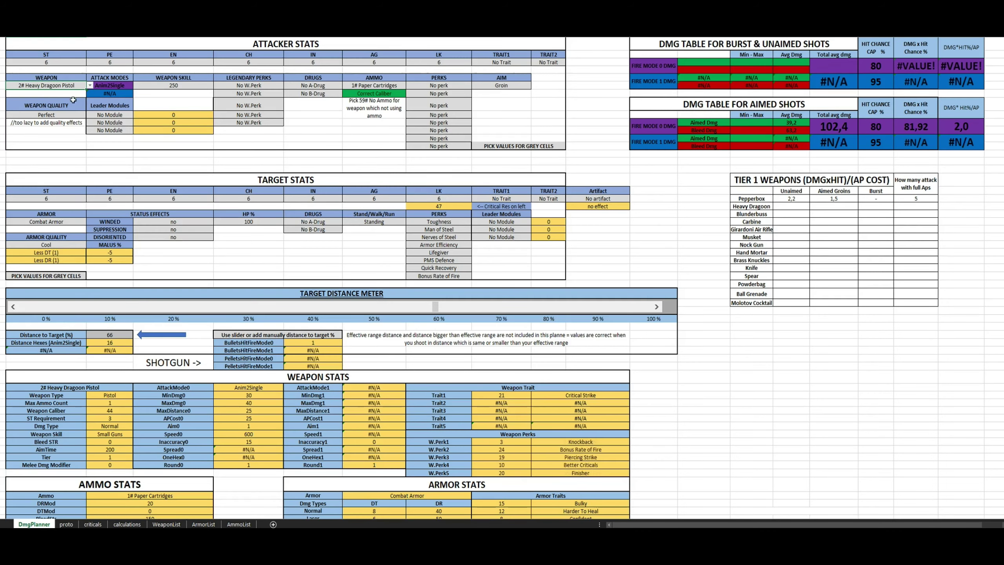
{"action": "left_click", "coordinate": [390, 87]}
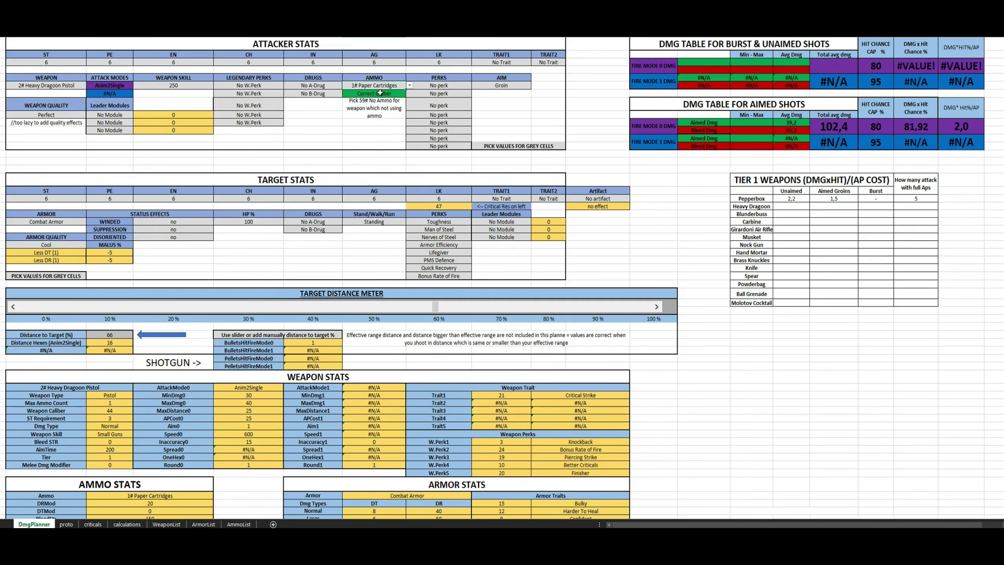
- Set the attacker's aim to Unaimed and enter 2,6 as the Heavy Dragoon's unaimed value in the Tier 1 weapons table
{"action": "left_click", "coordinate": [516, 86]}
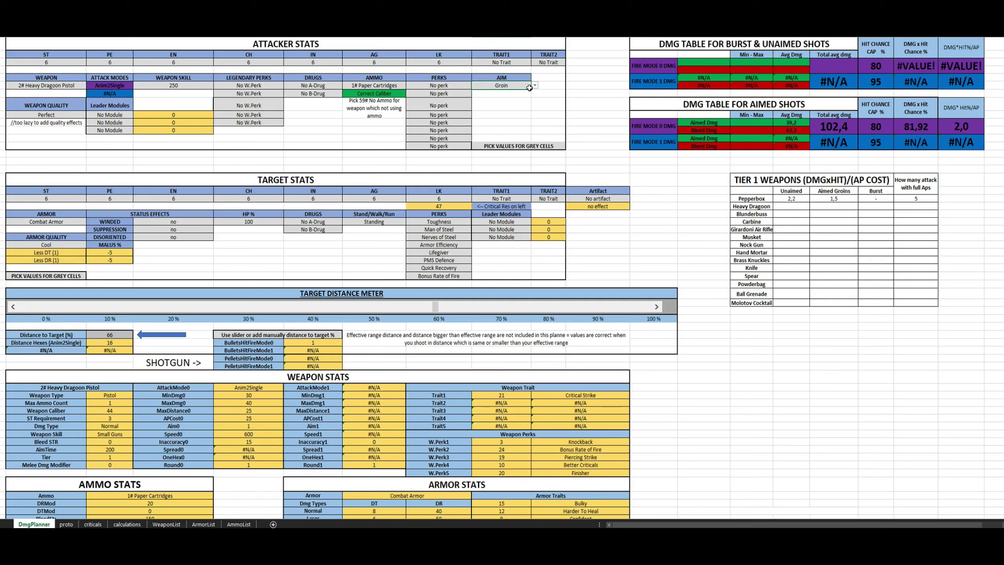
{"action": "left_click", "coordinate": [534, 86]}
{"action": "left_click", "coordinate": [474, 92]}
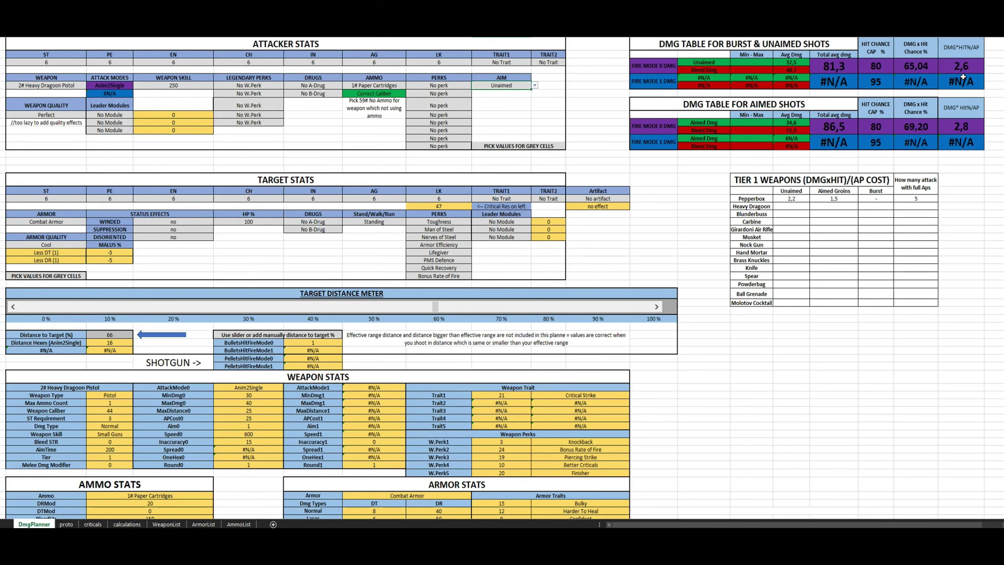
{"action": "left_click", "coordinate": [806, 206]}
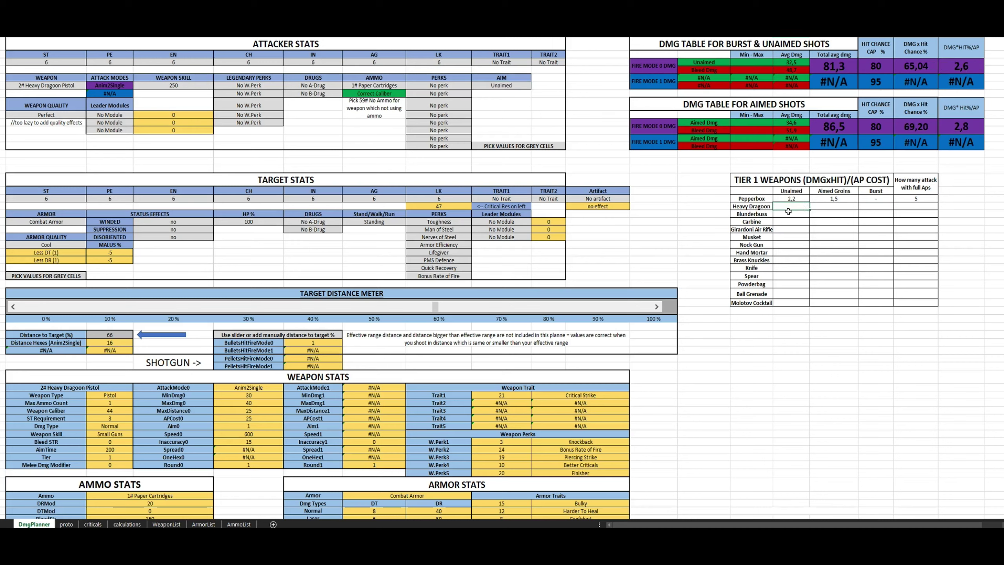
{"action": "type", "text": "2,6"}
{"action": "key", "text": "Return"}
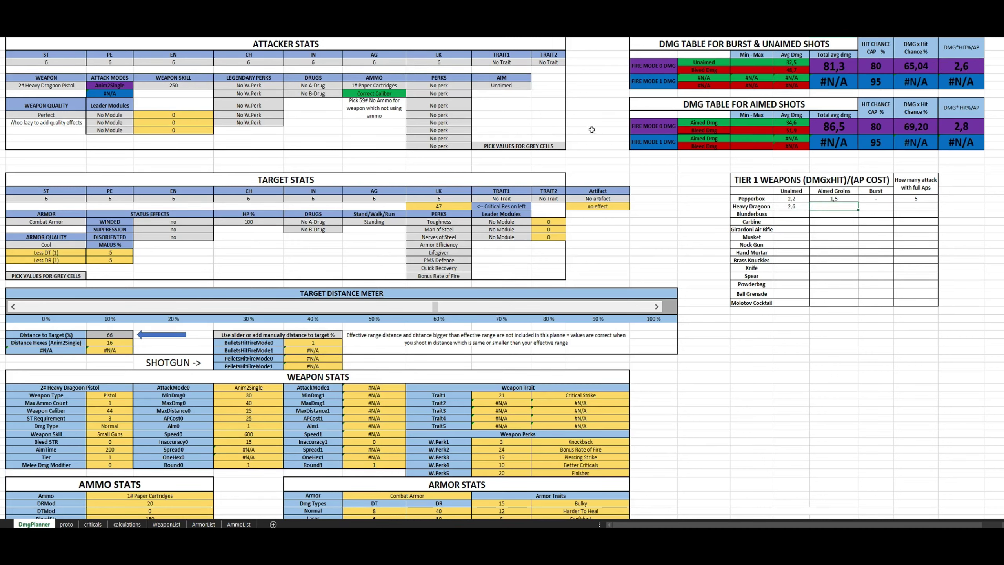
- Set the aim to Groin and fill the Heavy Dragoon's row with 2 for aimed groins and "-" for burst
{"action": "left_click", "coordinate": [520, 87]}
{"action": "left_click", "coordinate": [534, 86]}
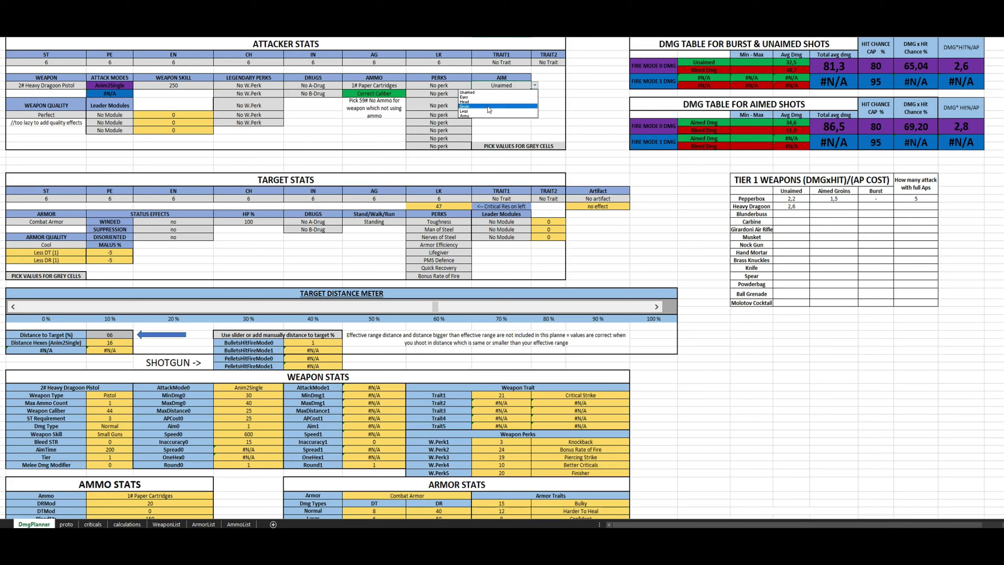
{"action": "left_click", "coordinate": [501, 113]}
{"action": "left_click", "coordinate": [832, 205]}
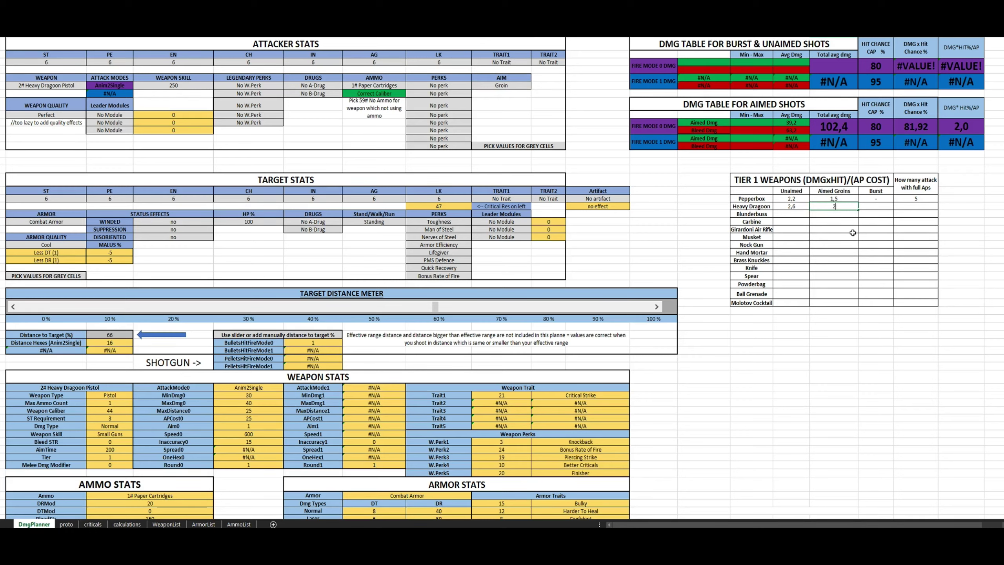
{"action": "key", "text": "Tab"}
{"action": "key", "text": "Tab"}
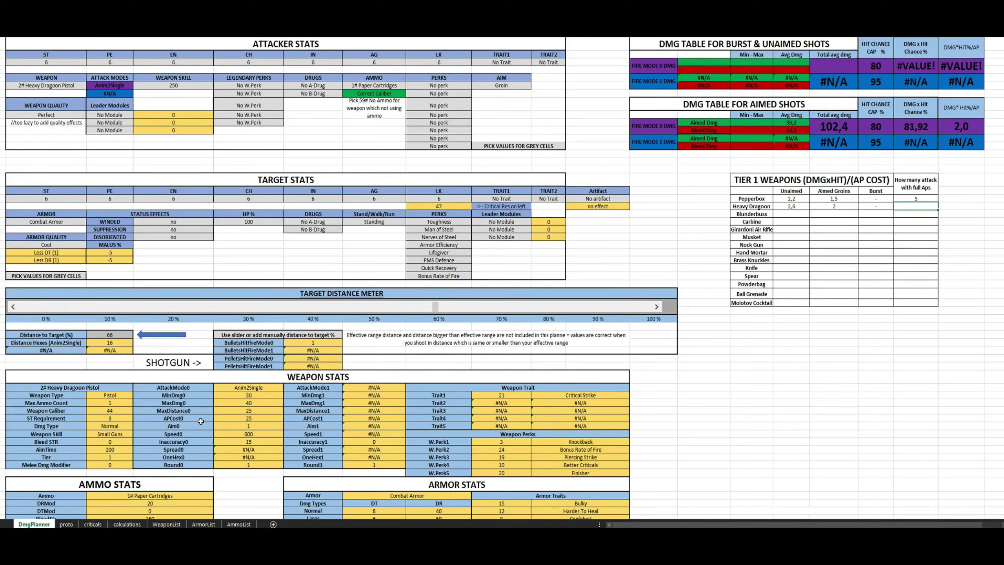
- Check the Heavy Dragoon Pistol's AP cost and max ammo count, and look up its full entry in the proto sheet
{"action": "left_click", "coordinate": [253, 418]}
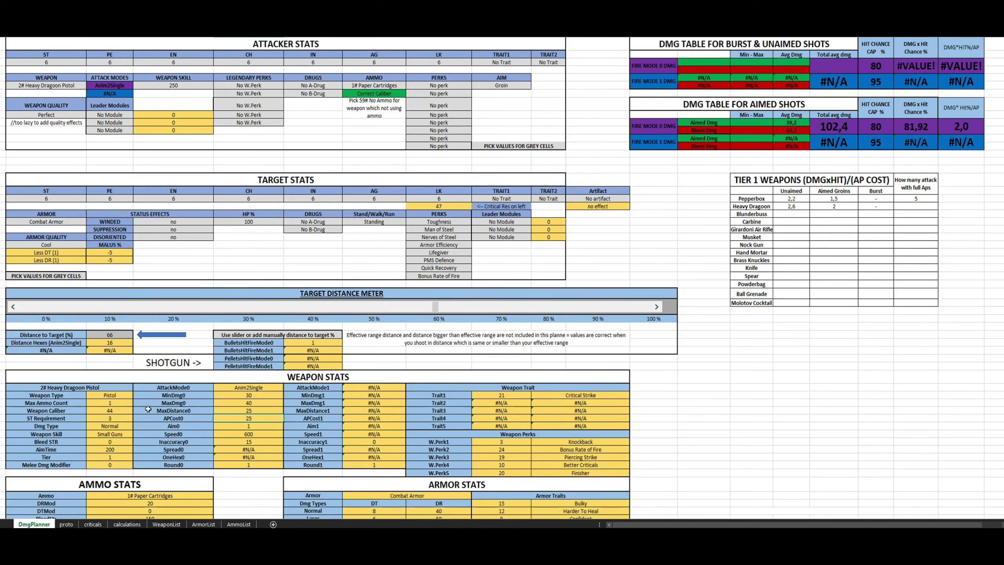
{"action": "left_click", "coordinate": [89, 404]}
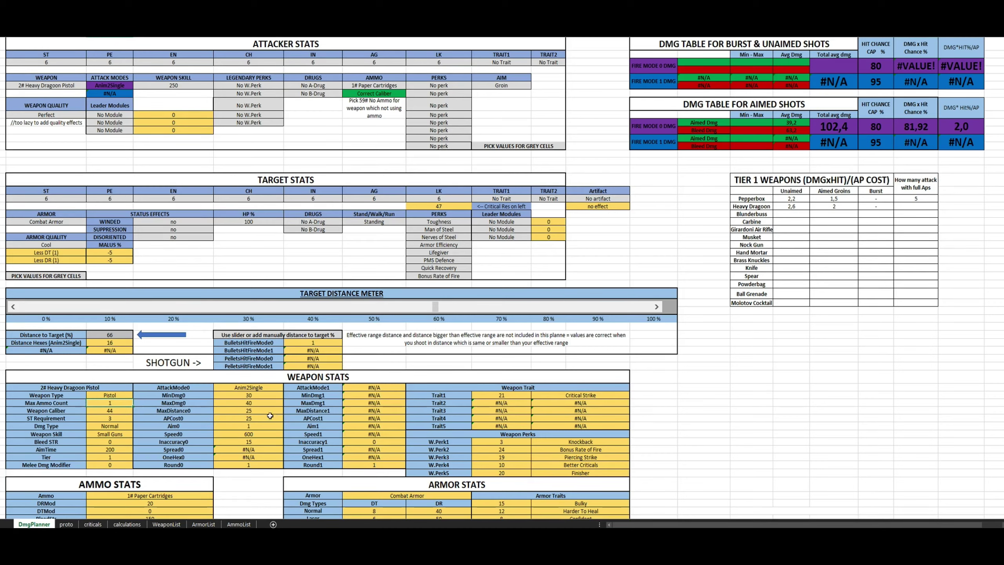
{"action": "left_click", "coordinate": [68, 523]}
{"action": "scroll", "coordinate": [131, 292], "scroll_direction": "up", "scroll_amount": 5}
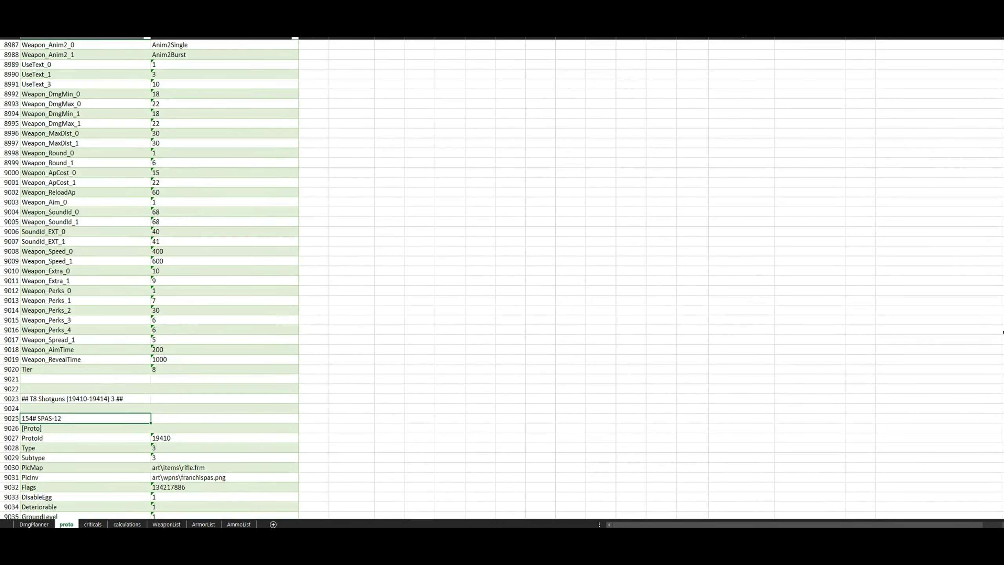
{"action": "left_click_drag", "start_coordinate": [1002, 332], "coordinate": [1003, 59]}
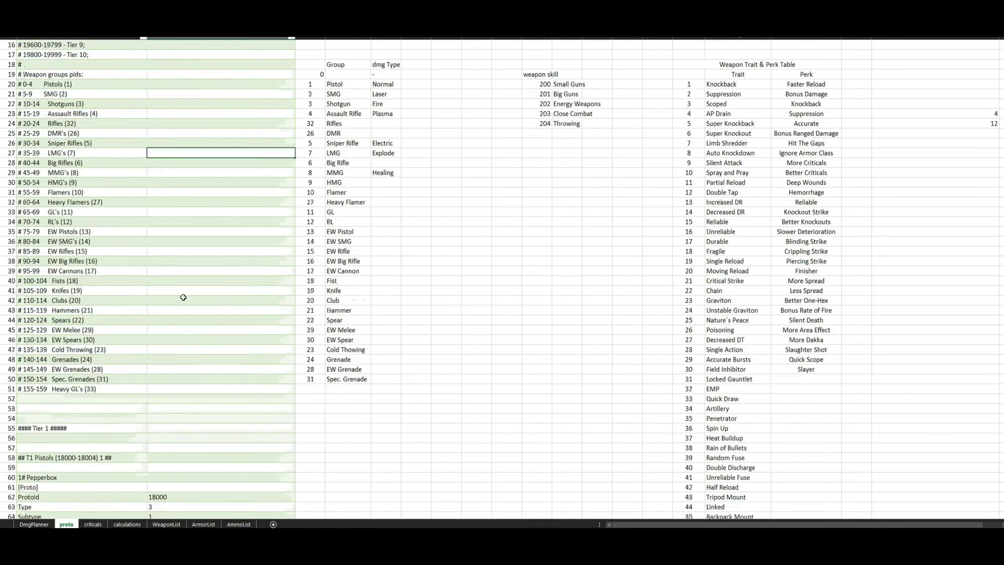
{"action": "scroll", "coordinate": [183, 297], "scroll_direction": "down", "scroll_amount": 20}
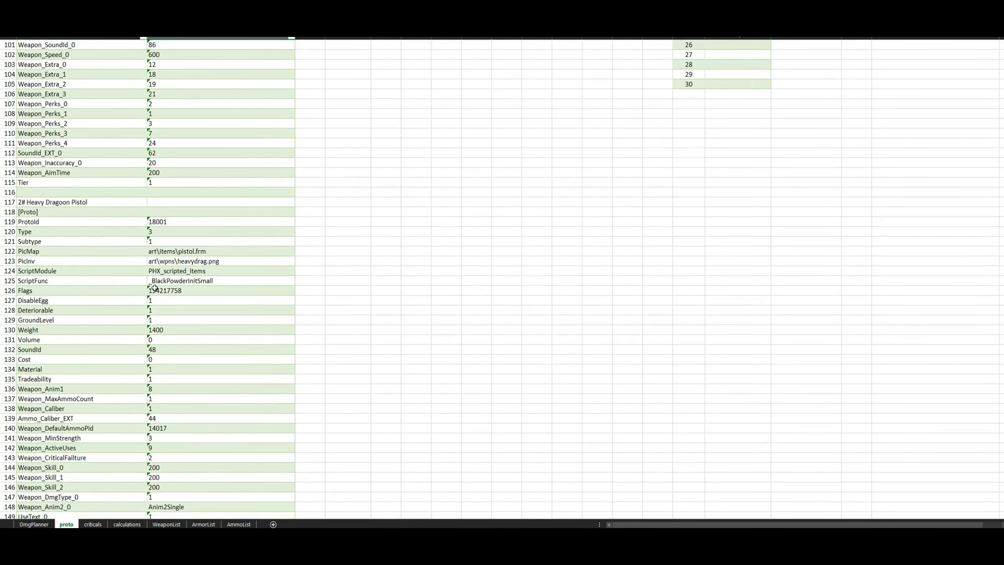
{"action": "scroll", "coordinate": [154, 288], "scroll_direction": "down", "scroll_amount": 7}
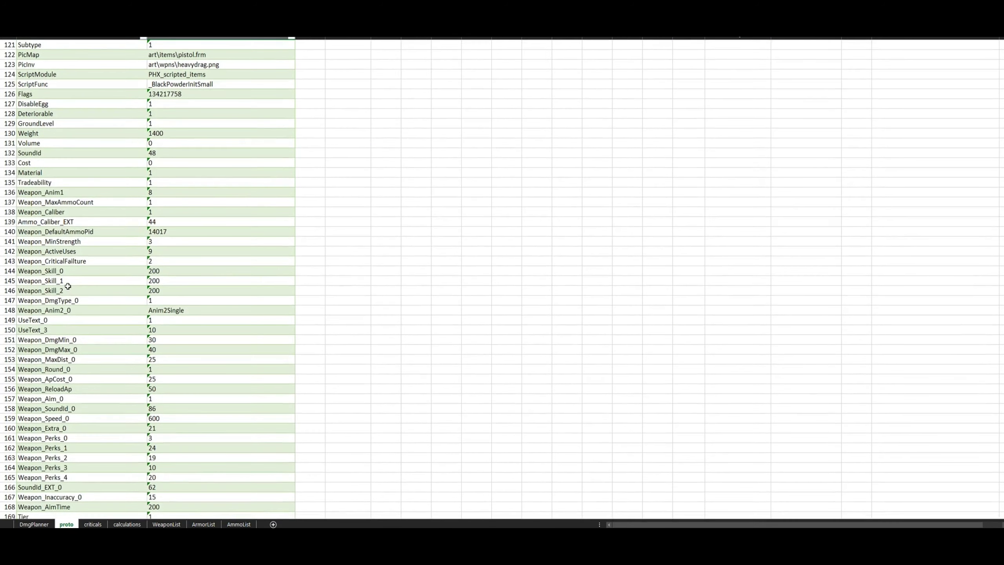
- Check the Heavy Dragoon's reload AP in the proto sheet and enter 2 as its number of attacks with full APs
{"action": "scroll", "coordinate": [75, 264], "scroll_direction": "down", "scroll_amount": 2}
{"action": "left_click", "coordinate": [159, 339]}
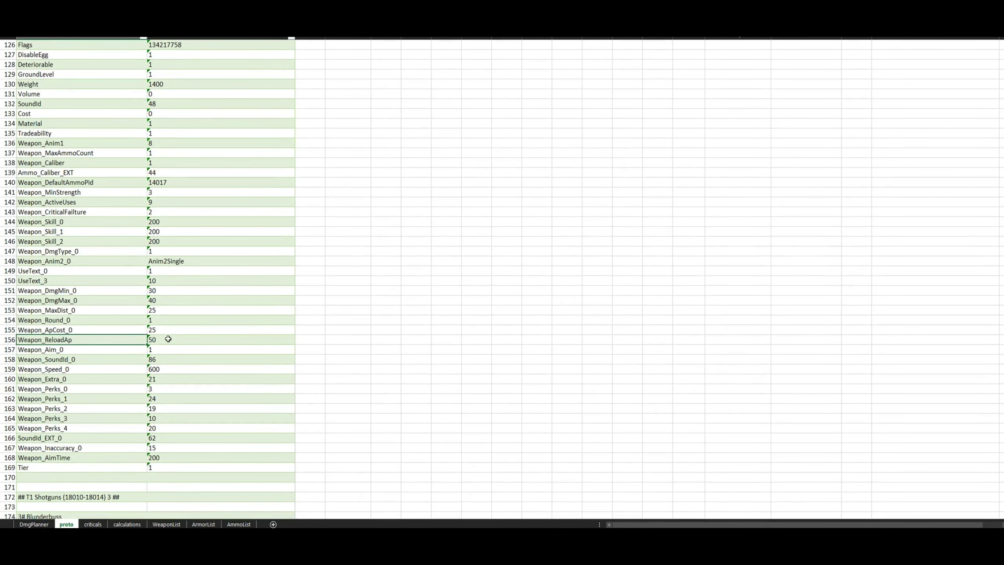
{"action": "left_click", "coordinate": [33, 523]}
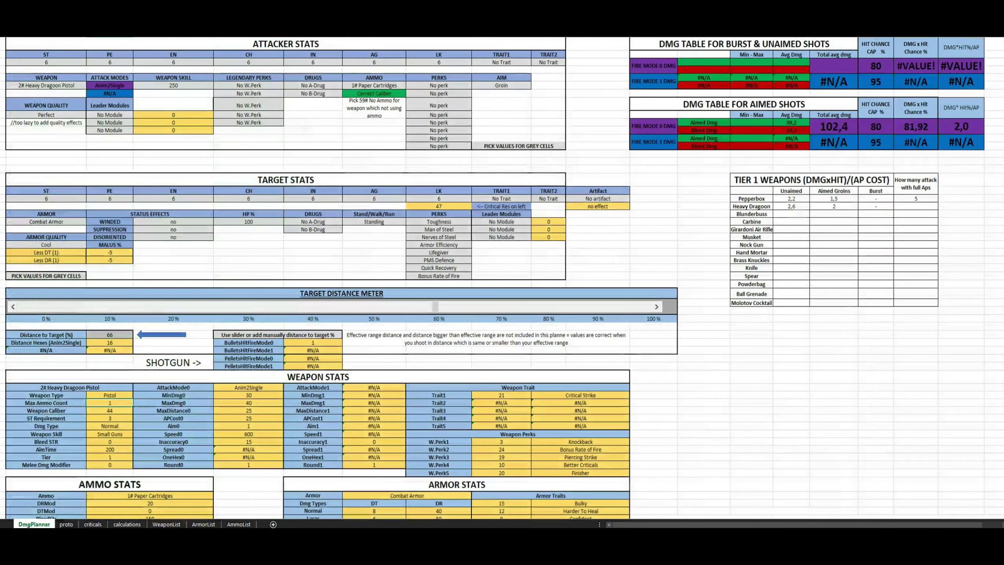
{"action": "left_click", "coordinate": [243, 420]}
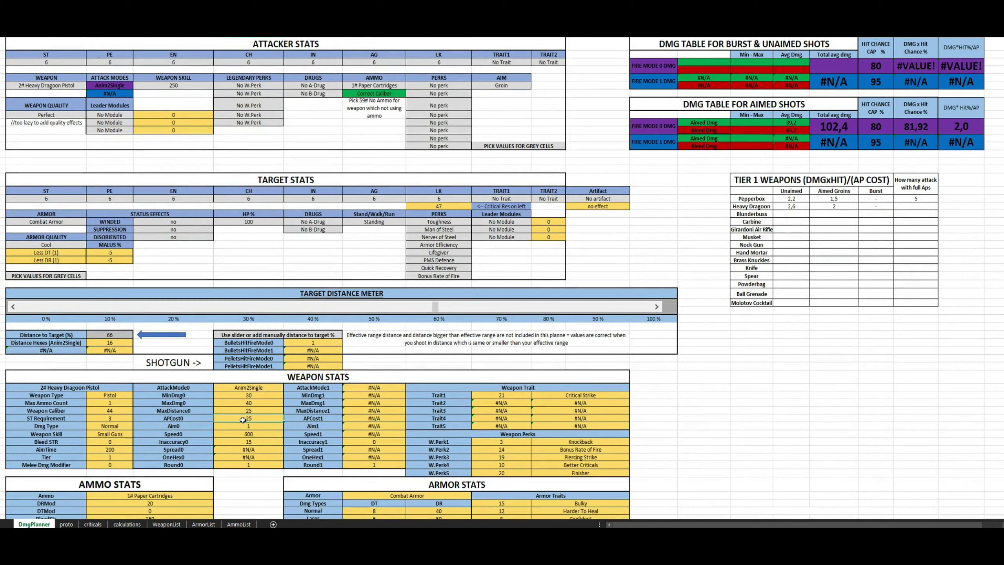
{"action": "left_click", "coordinate": [909, 205]}
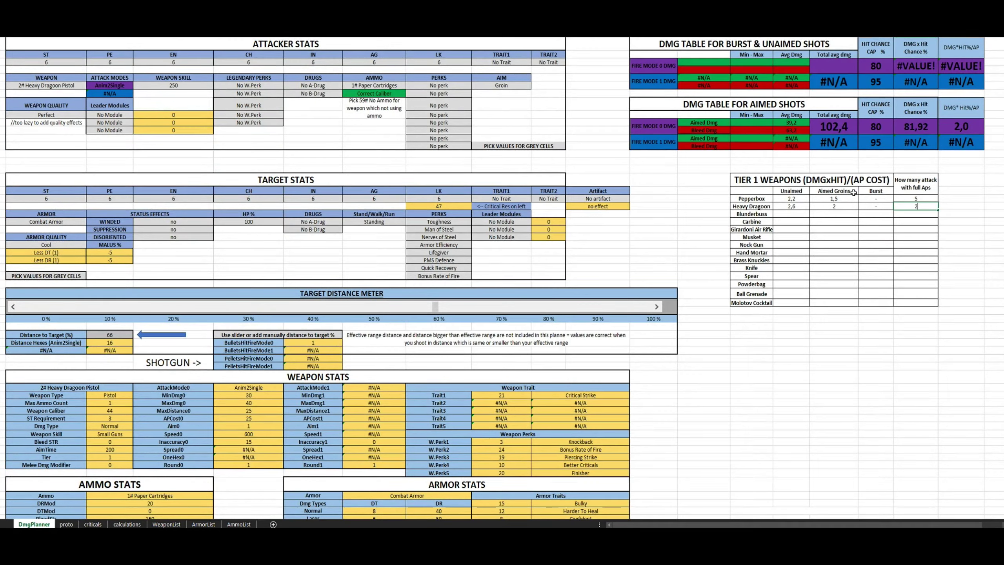
{"action": "type", "text": "2"}
{"action": "key", "text": "Return"}
{"action": "left_click", "coordinate": [791, 210]}
- Switch the attacker's weapon to 3# Blunderbuss and its ammo to 2# 10g Blackpowder
{"action": "left_click", "coordinate": [74, 85]}
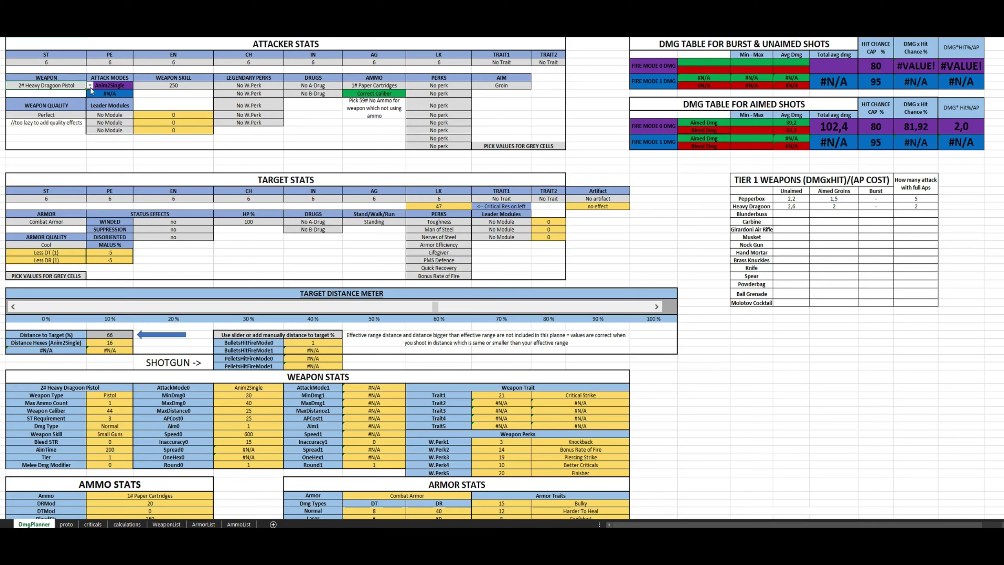
{"action": "left_click", "coordinate": [90, 85]}
{"action": "left_click", "coordinate": [47, 106]}
{"action": "left_click", "coordinate": [398, 87]}
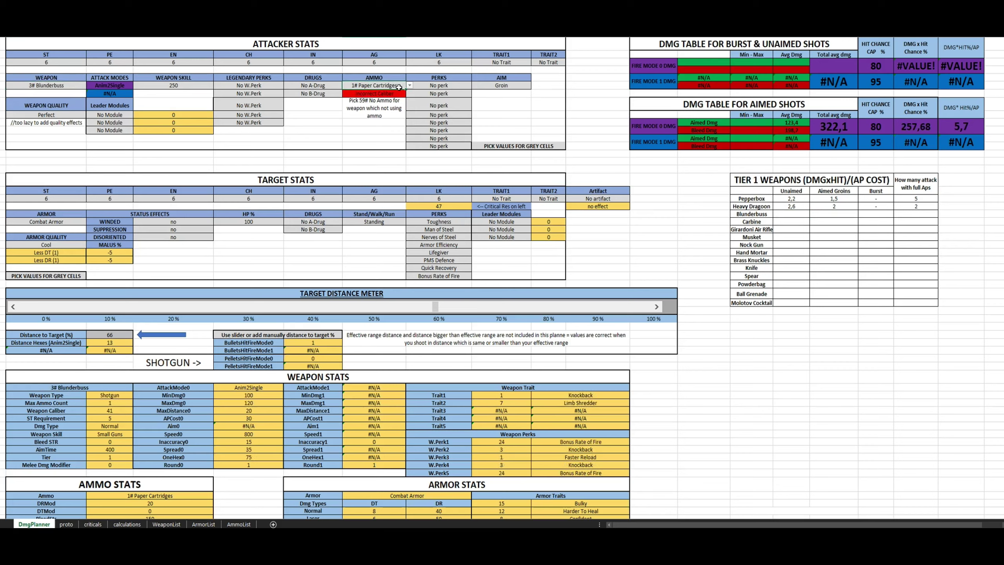
{"action": "left_click", "coordinate": [410, 86]}
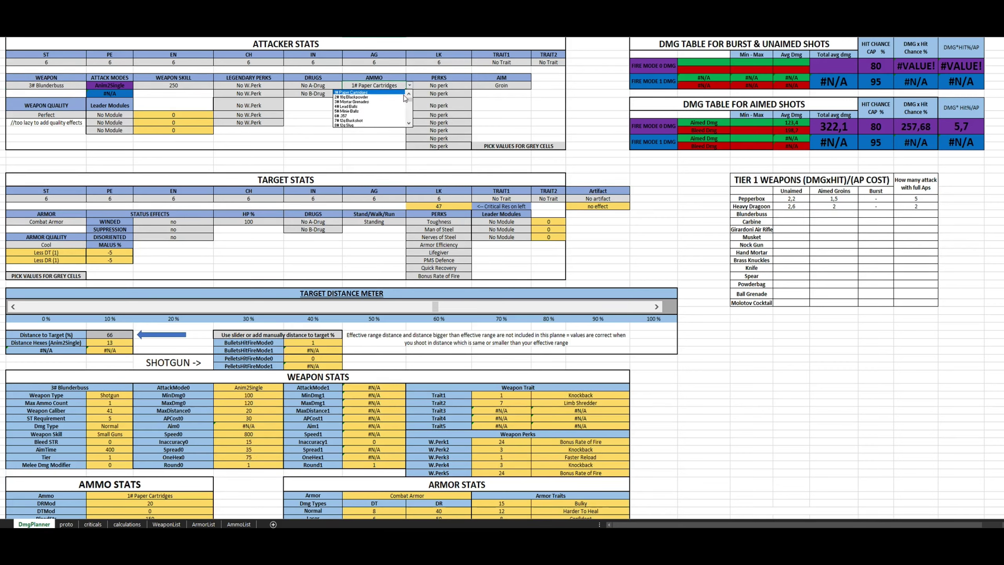
{"action": "left_click", "coordinate": [361, 98]}
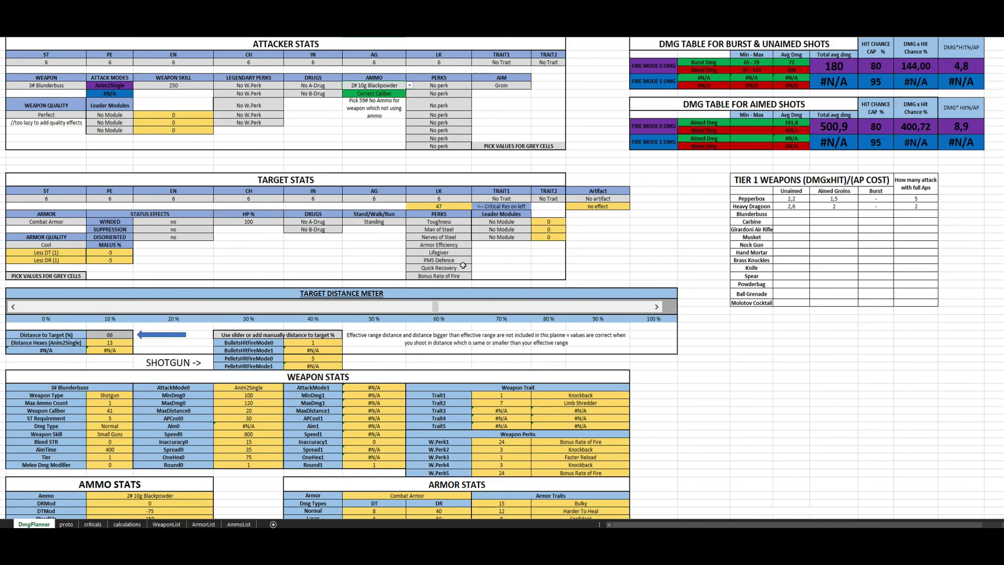
- Enter "-" for both unaimed and aimed groins in the Blunderbuss row of the Tier 1 weapons table
{"action": "left_click", "coordinate": [798, 214]}
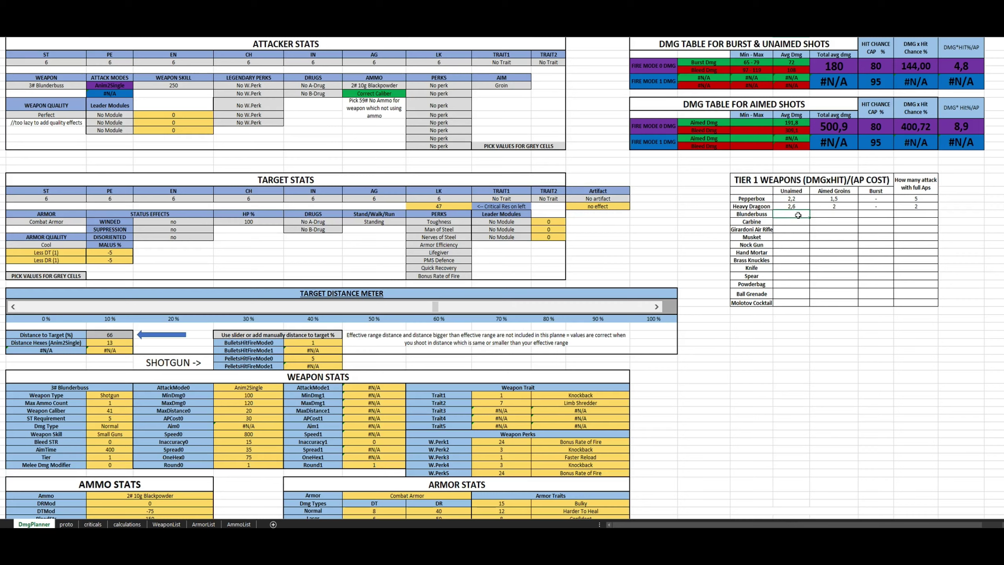
{"action": "type", "text": "-"}
{"action": "key", "text": "Tab"}
{"action": "type", "text": "-"}
{"action": "key", "text": "Tab"}
- Try target distances of 56%, 36% and 44%, checking the Blunderbuss's pellet hits in fire mode 0
{"action": "left_click_drag", "start_coordinate": [431, 313], "coordinate": [373, 310]}
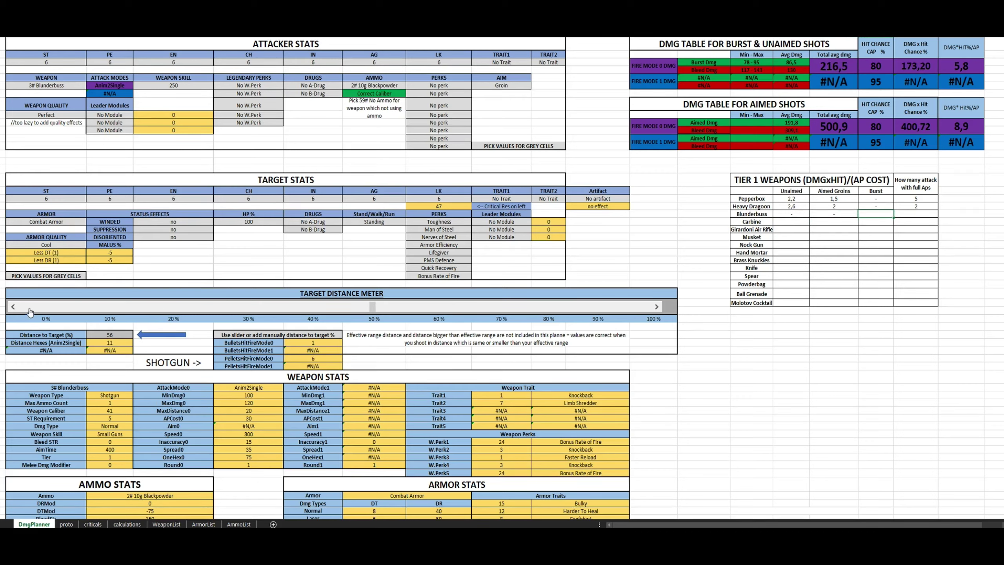
{"action": "left_click", "coordinate": [113, 339]}
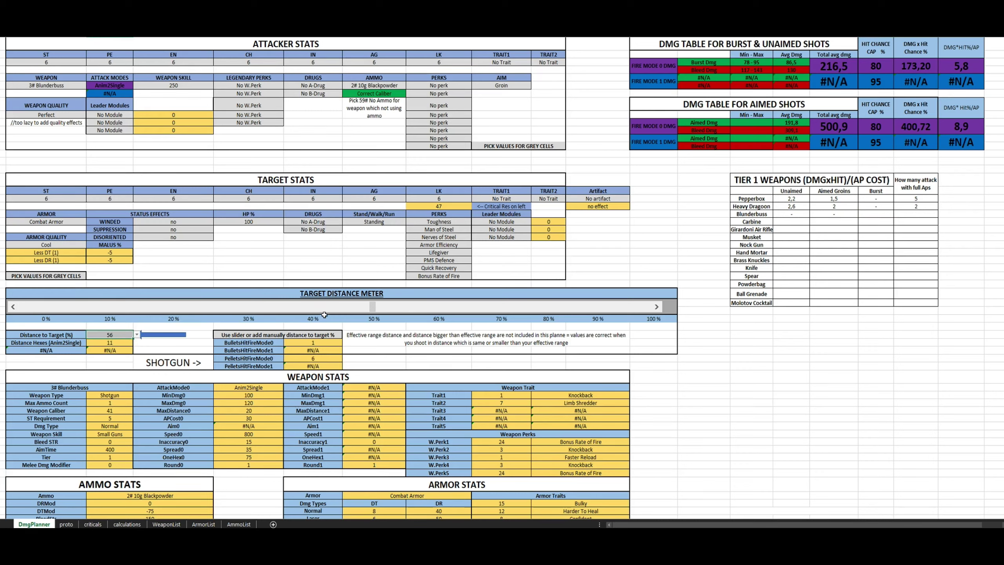
{"action": "left_click_drag", "start_coordinate": [372, 310], "coordinate": [324, 312]}
{"action": "left_click", "coordinate": [274, 313]}
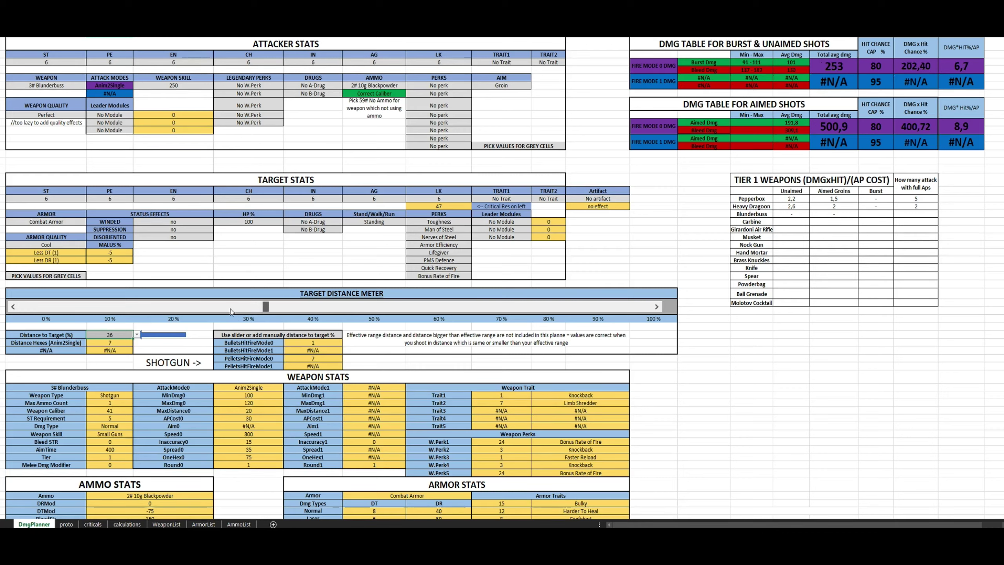
{"action": "left_click_drag", "start_coordinate": [190, 311], "coordinate": [297, 307]}
{"action": "left_click", "coordinate": [321, 358]}
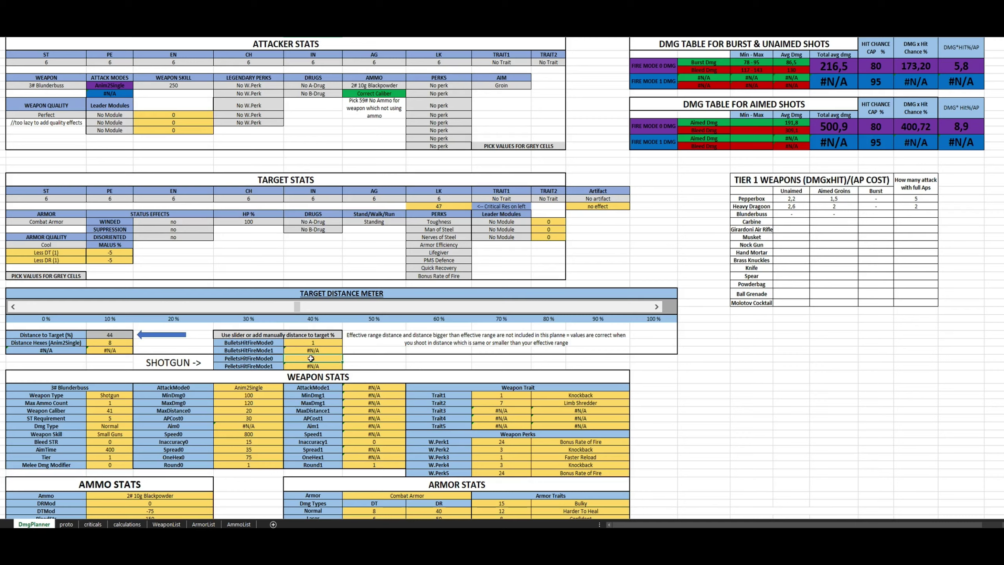
- Increase the target distance to 100% to see how range affects the Blunderbuss's pellet hits
{"action": "left_click", "coordinate": [316, 309]}
{"action": "left_click", "coordinate": [316, 310]}
{"action": "left_click", "coordinate": [395, 310]}
{"action": "left_click", "coordinate": [455, 312]}
{"action": "left_click", "coordinate": [514, 314]}
{"action": "left_click", "coordinate": [564, 315]}
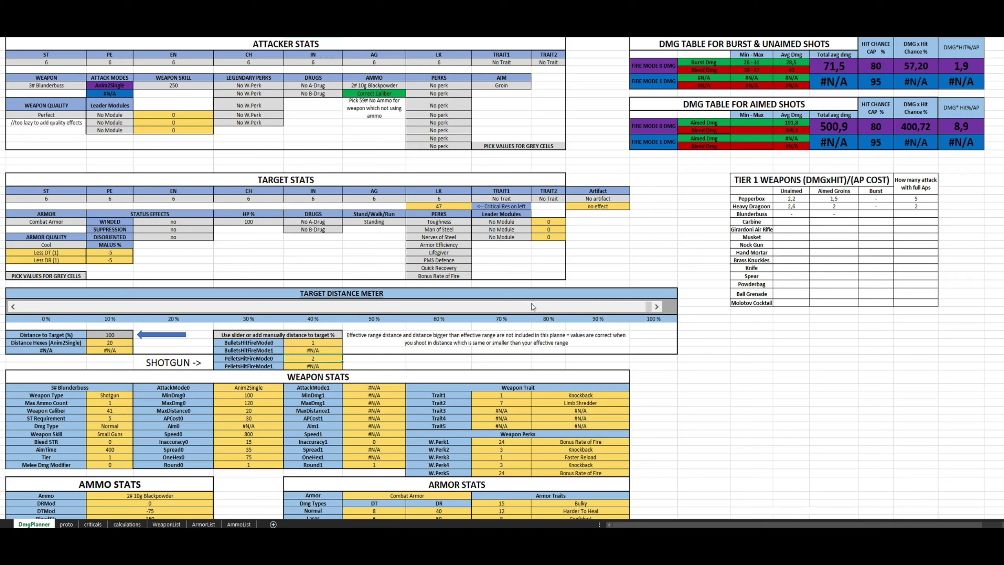
- Shorten the target distance to 38% and compare the distance in hexes with the Blunderbuss's pellet hits
{"action": "left_click", "coordinate": [448, 309]}
{"action": "left_click", "coordinate": [449, 309]}
{"action": "left_click", "coordinate": [446, 308]}
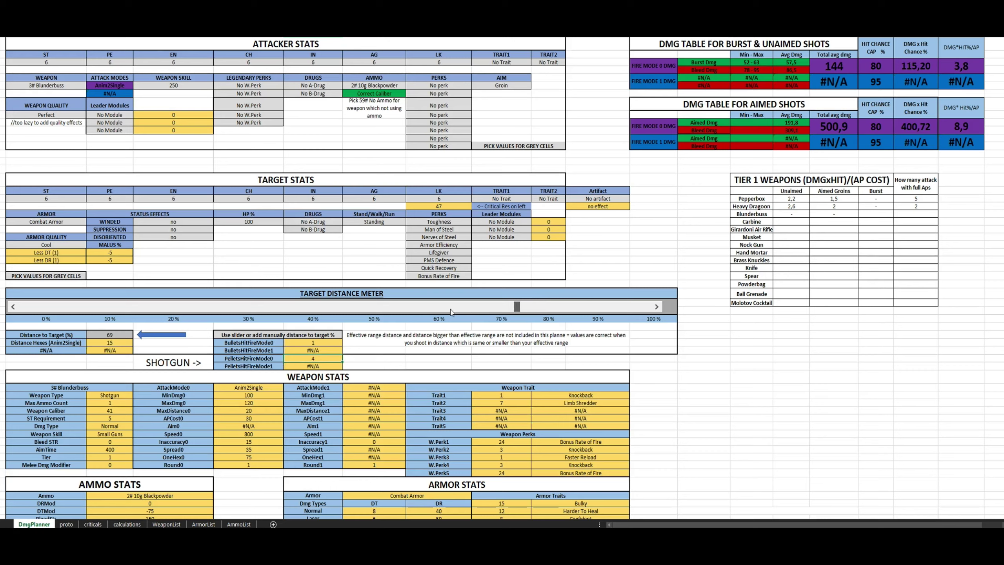
{"action": "left_click_drag", "start_coordinate": [446, 308], "coordinate": [385, 312]}
{"action": "left_click", "coordinate": [341, 308]}
{"action": "left_click", "coordinate": [302, 314]}
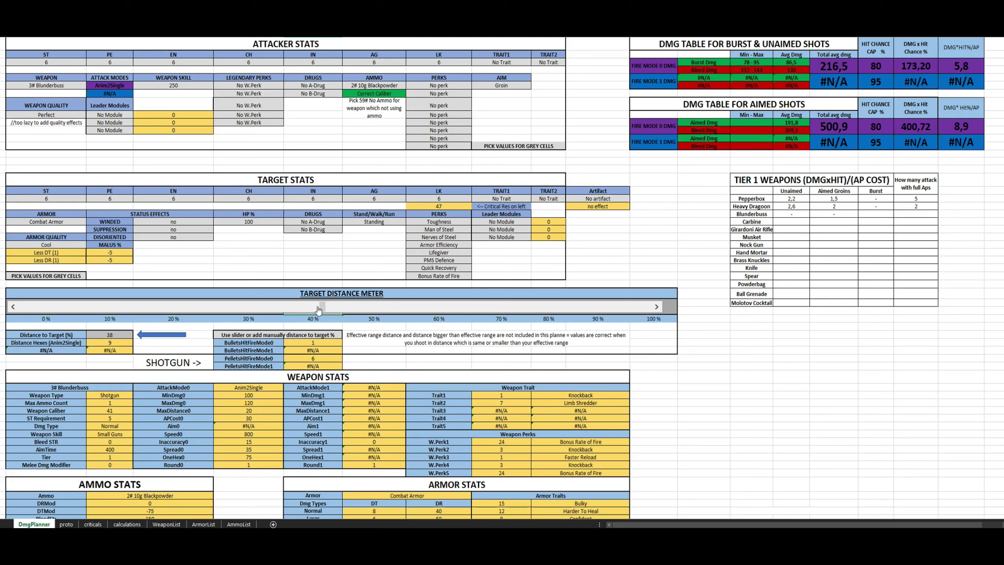
{"action": "left_click", "coordinate": [299, 308]}
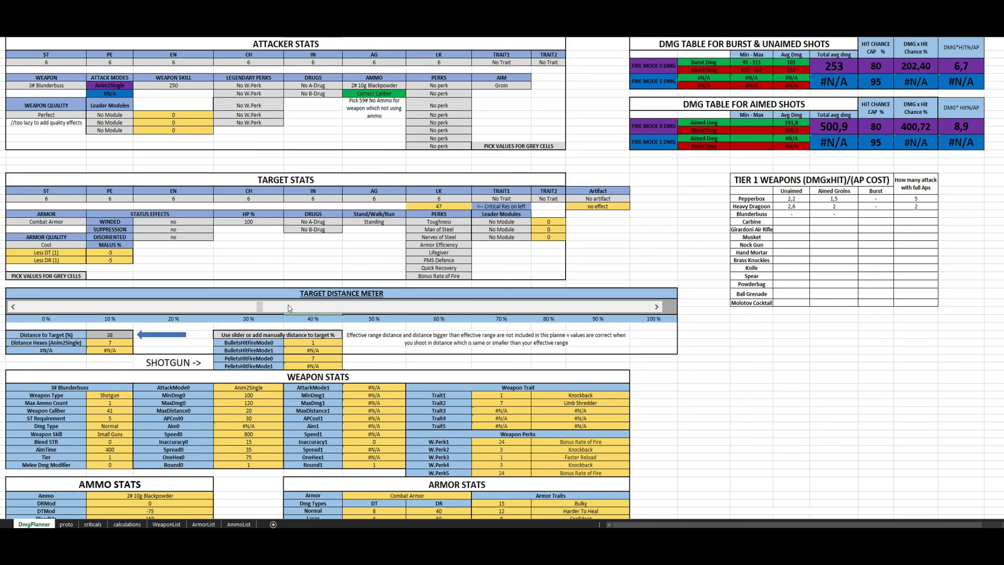
{"action": "left_click", "coordinate": [308, 358]}
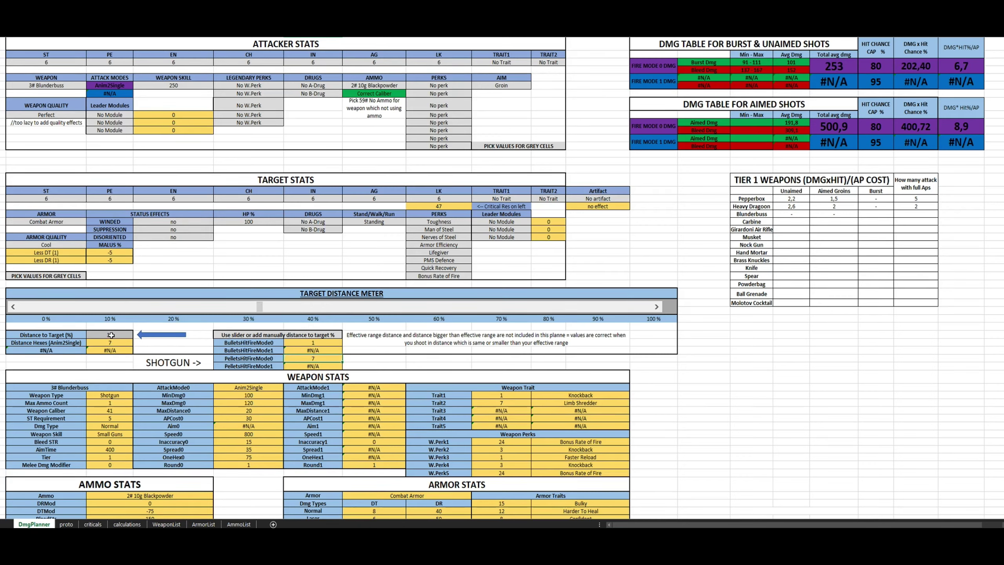
{"action": "left_click", "coordinate": [120, 345]}
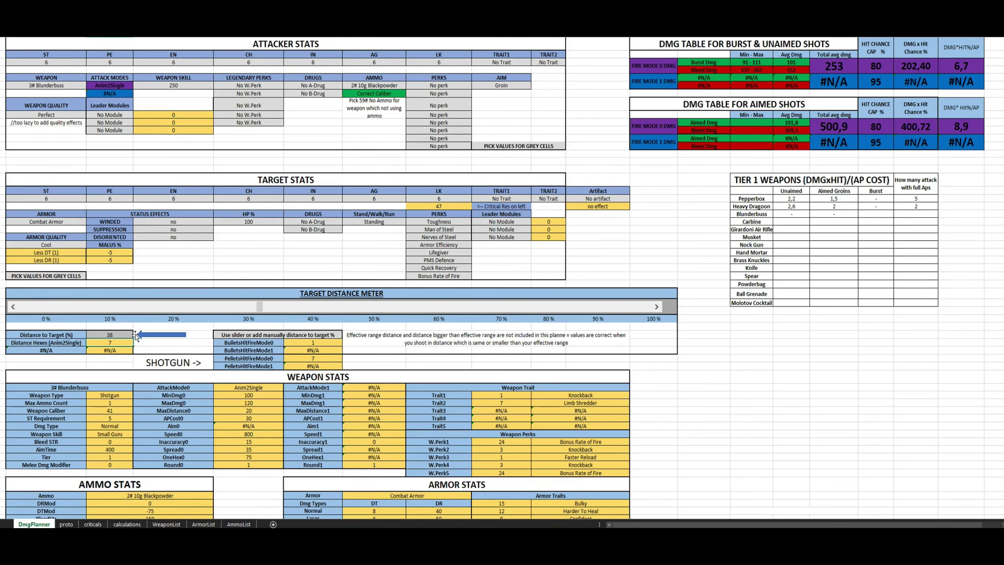
- Move the target distance to 48% and gradually back to 38%, watching where the Blunderbuss's pellet hits change
{"action": "left_click", "coordinate": [267, 309]}
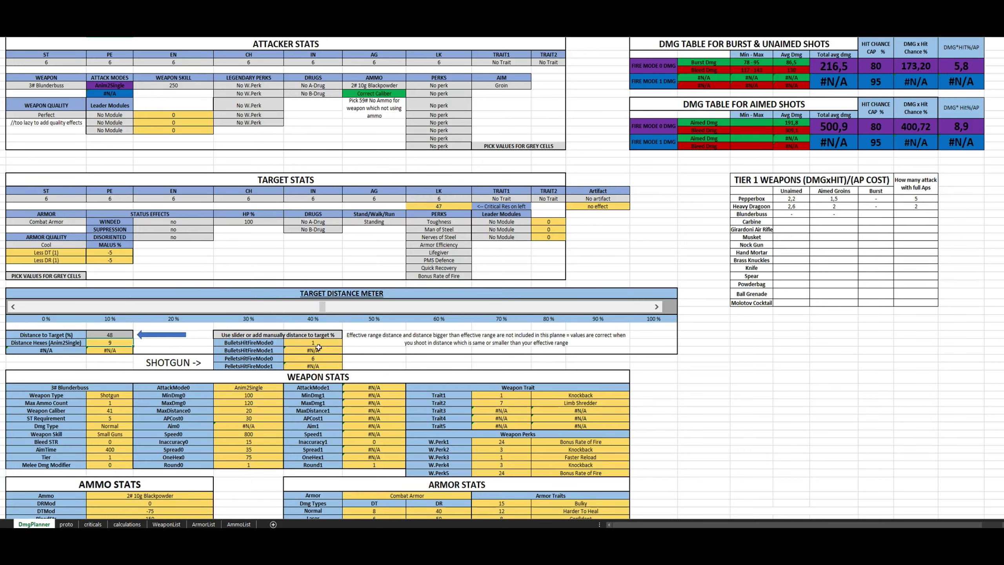
{"action": "left_click_drag", "start_coordinate": [319, 307], "coordinate": [315, 308]}
{"action": "left_click", "coordinate": [305, 310]}
{"action": "left_click_drag", "start_coordinate": [301, 309], "coordinate": [294, 310]}
{"action": "left_click", "coordinate": [289, 308]}
{"action": "left_click", "coordinate": [280, 310]}
{"action": "left_click", "coordinate": [272, 309]}
{"action": "left_click", "coordinate": [268, 309]}
{"action": "left_click", "coordinate": [263, 309]}
{"action": "left_click", "coordinate": [258, 309]}
{"action": "left_click", "coordinate": [257, 308]}
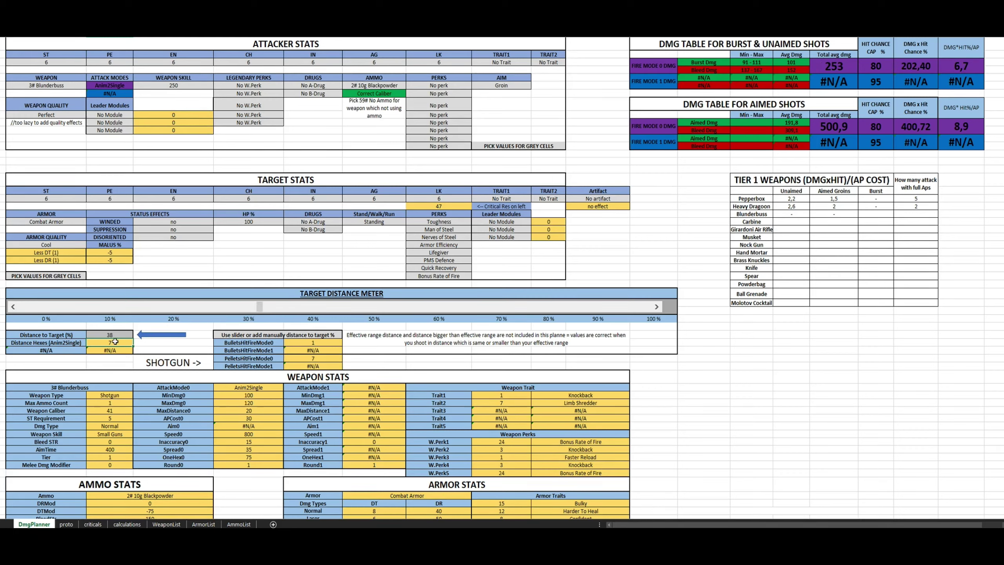
{"action": "left_click", "coordinate": [327, 359]}
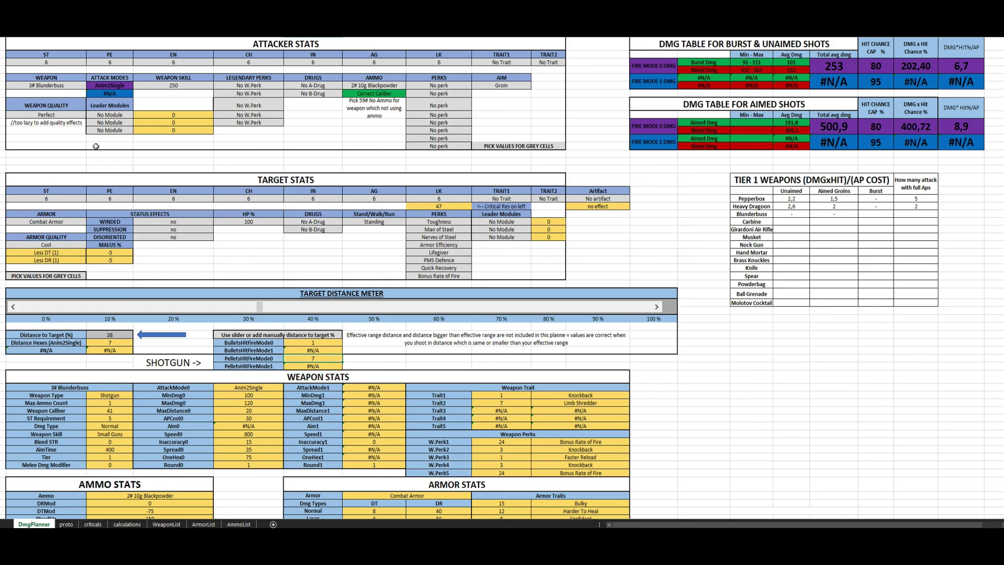
- Set the attacker's aim to Unaimed for the Blunderbuss
{"action": "left_click", "coordinate": [60, 84]}
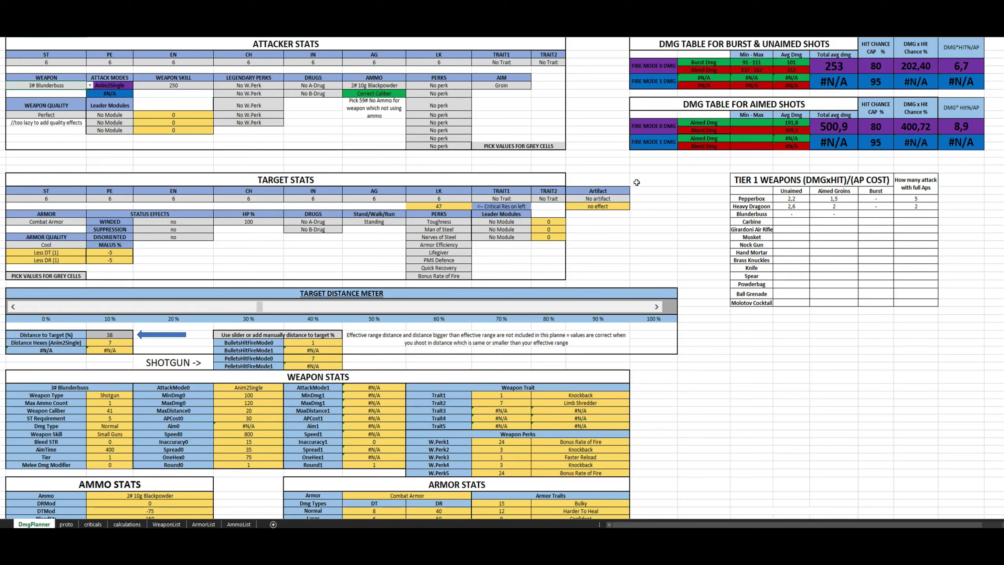
{"action": "left_click", "coordinate": [520, 87]}
{"action": "left_click", "coordinate": [535, 86]}
{"action": "left_click", "coordinate": [508, 96]}
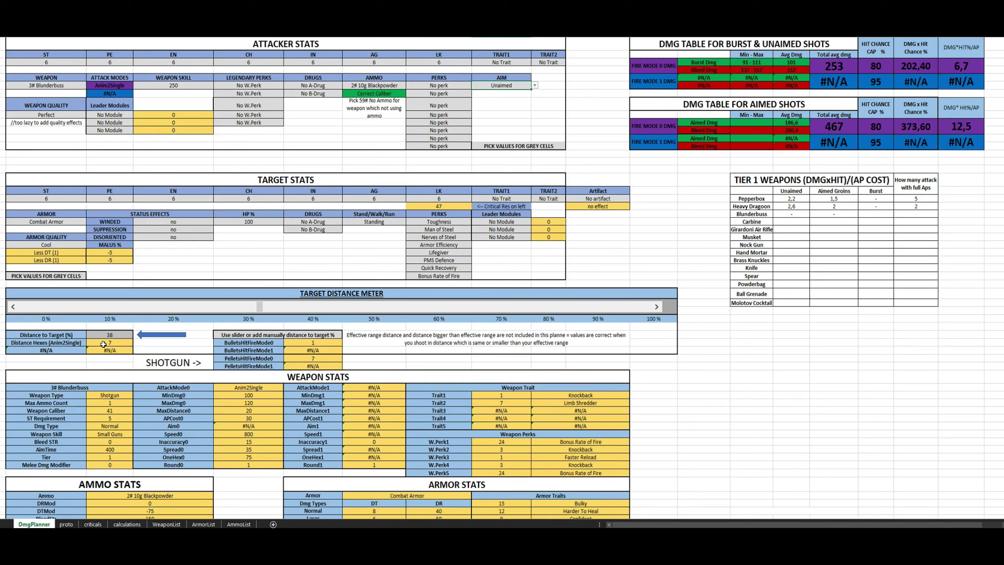
- Set the target distance to 51% and enter 5,8 as the Blunderbuss's burst value in the Tier 1 weapons table
{"action": "left_click_drag", "start_coordinate": [260, 306], "coordinate": [345, 304]}
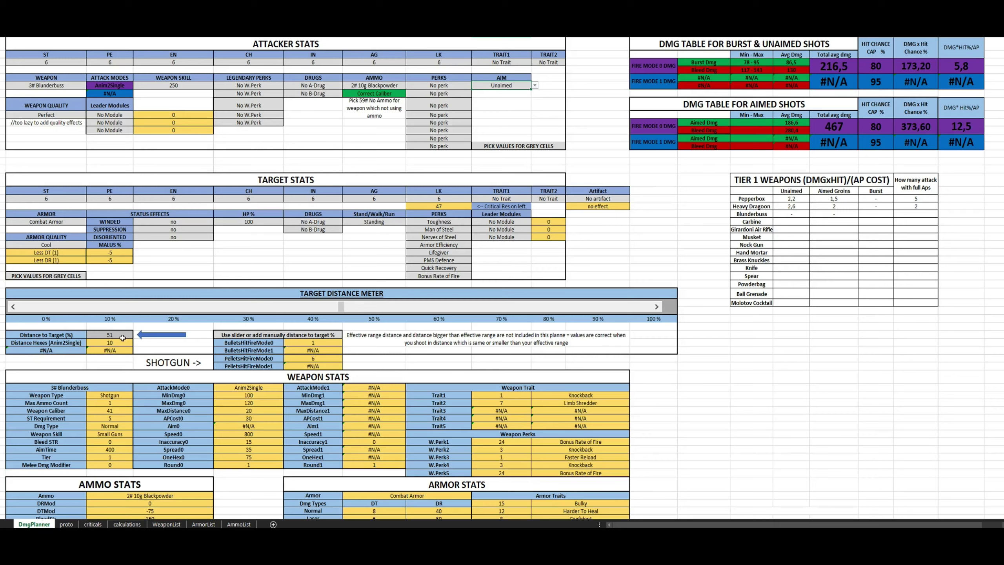
{"action": "left_click", "coordinate": [320, 358]}
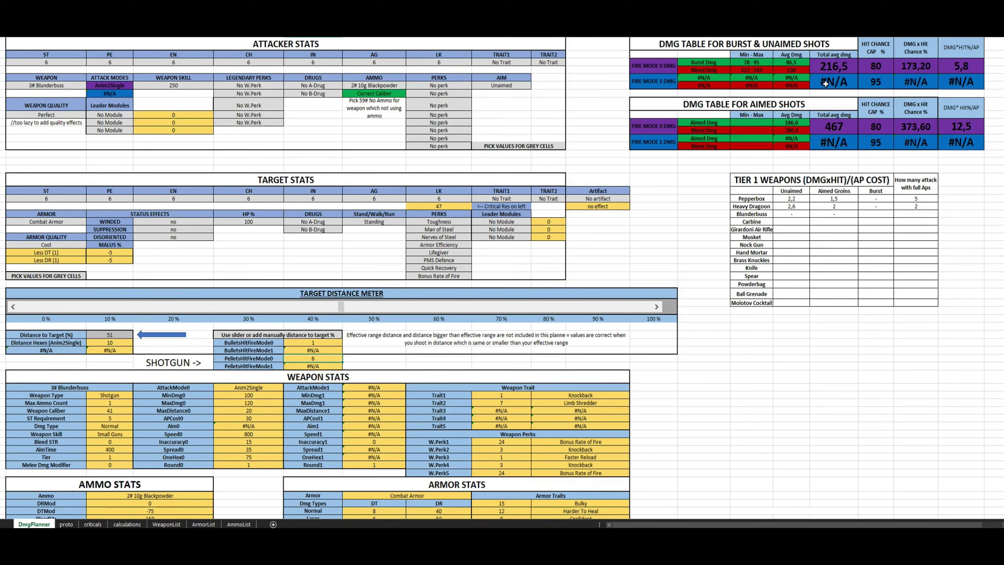
{"action": "left_click", "coordinate": [825, 70]}
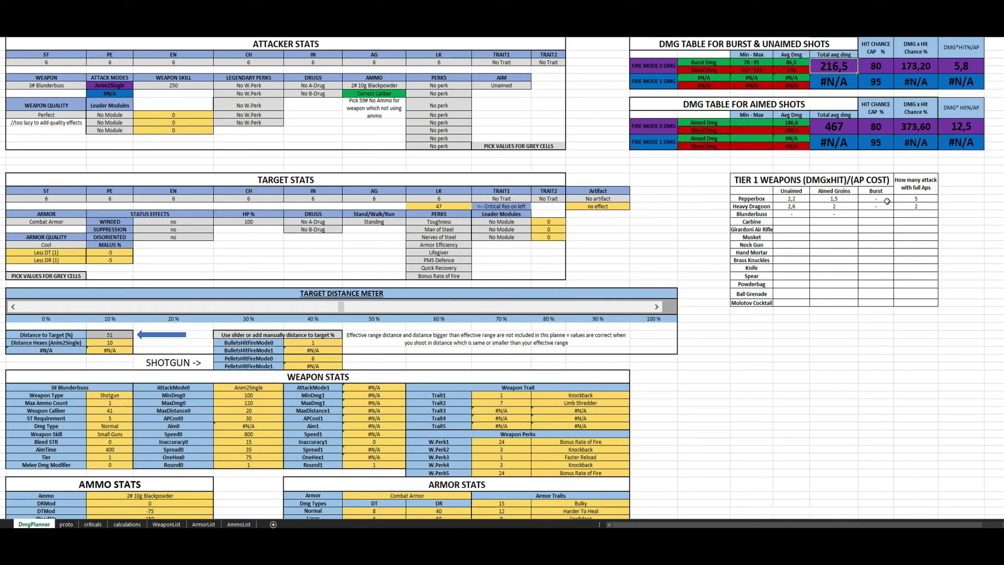
{"action": "left_click", "coordinate": [877, 214]}
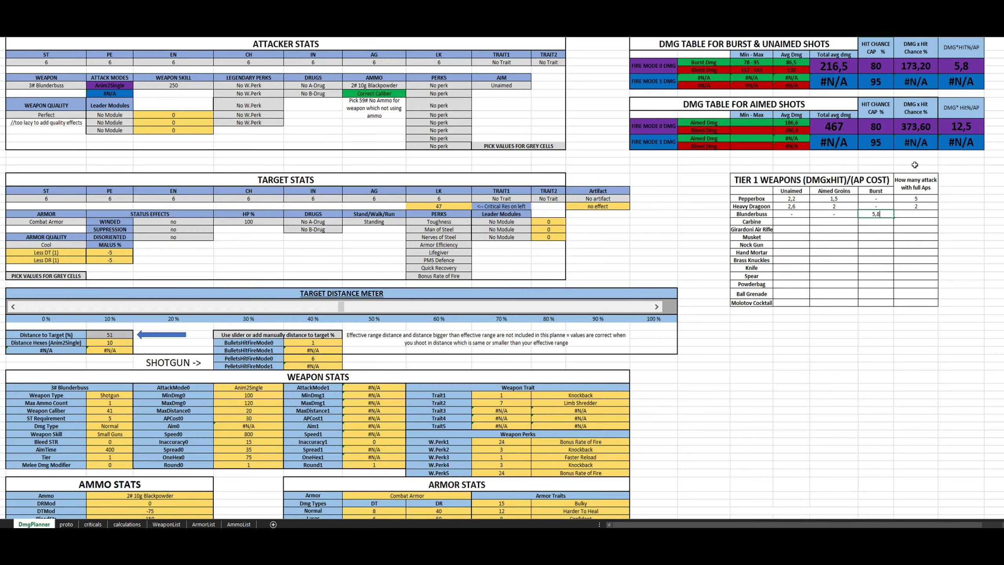
{"action": "key", "text": "Return"}
- Check the Blunderbuss's AP cost and look up its reload AP in the proto sheet
{"action": "left_click", "coordinate": [915, 216]}
{"action": "left_click", "coordinate": [234, 419]}
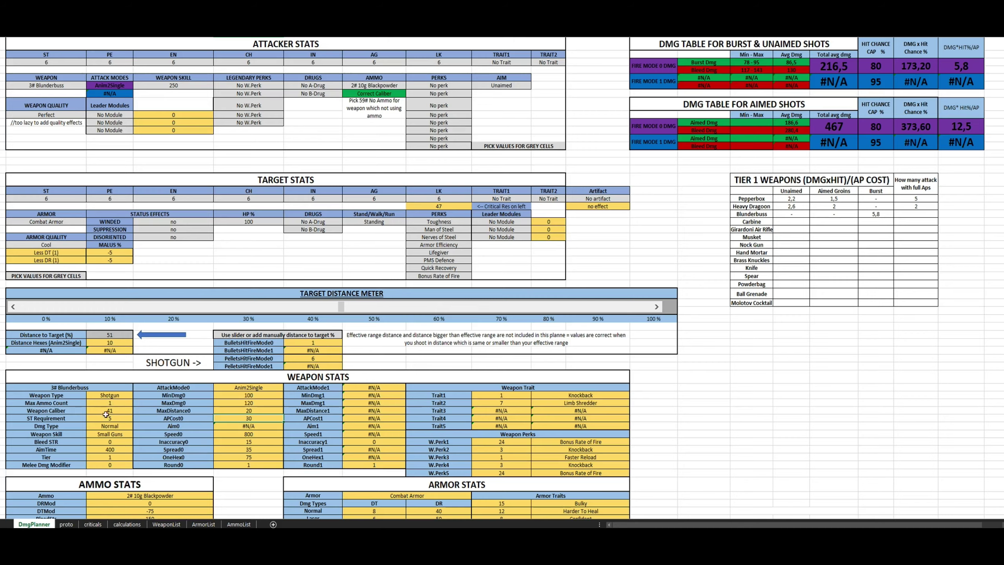
{"action": "left_click", "coordinate": [66, 524]}
{"action": "scroll", "coordinate": [117, 312], "scroll_direction": "down", "scroll_amount": 8}
{"action": "scroll", "coordinate": [117, 312], "scroll_direction": "down", "scroll_amount": 3}
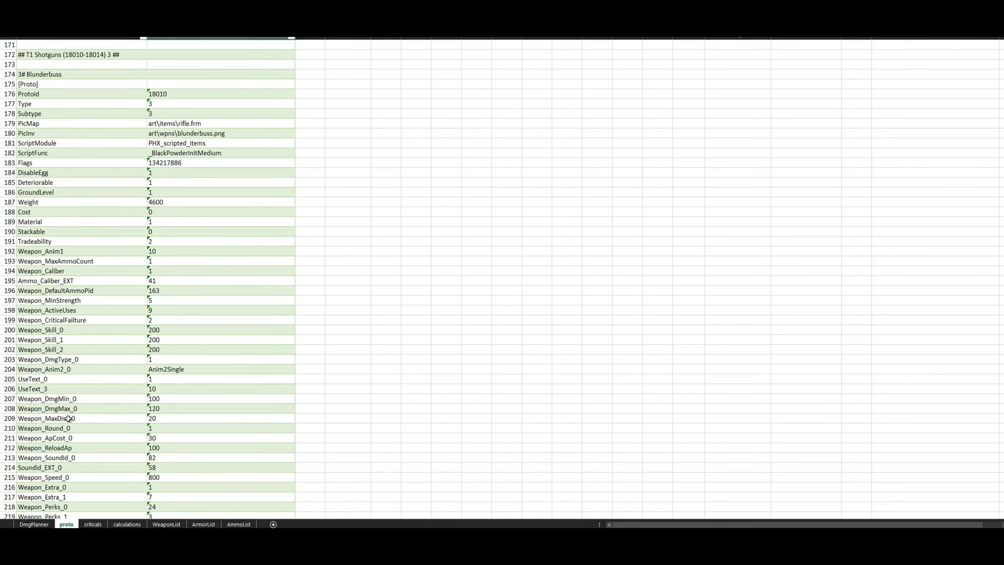
{"action": "scroll", "coordinate": [68, 415], "scroll_direction": "down", "scroll_amount": 2}
{"action": "left_click", "coordinate": [163, 396]}
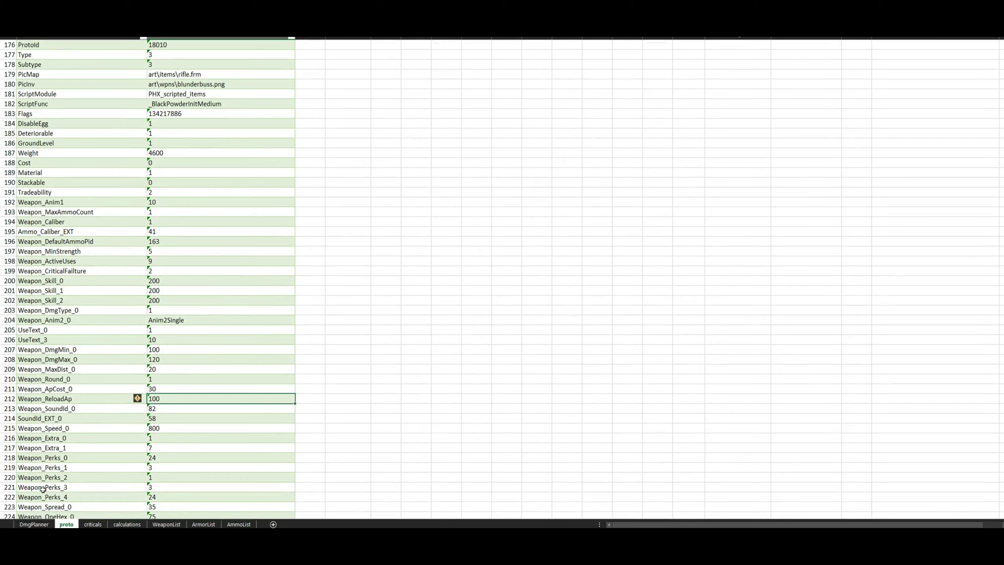
- Enter 1 as the Blunderbuss's number of attacks with full APs in the planner's Tier 1 weapons table and review its row
{"action": "left_click", "coordinate": [34, 524]}
{"action": "left_click", "coordinate": [923, 213]}
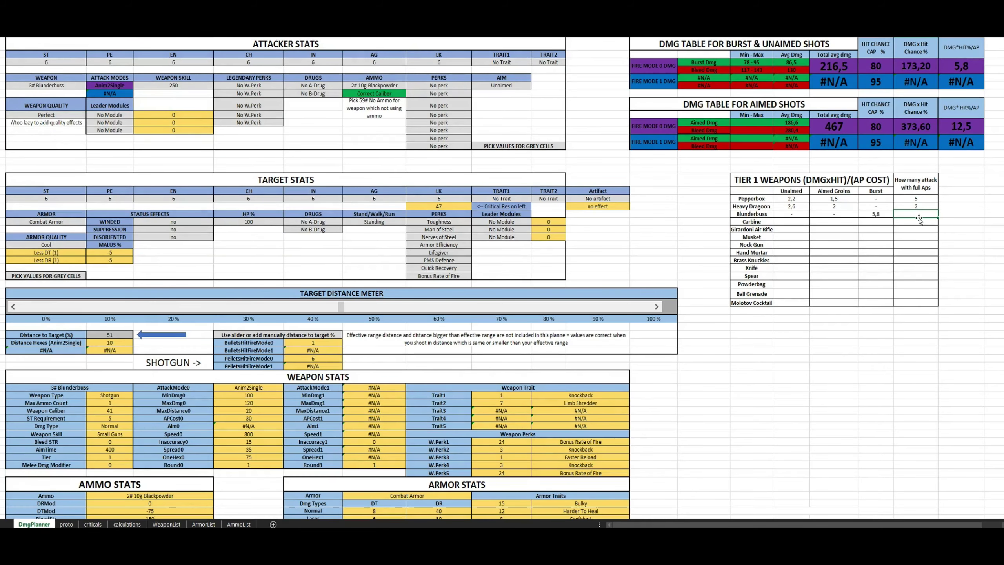
{"action": "type", "text": "1"}
{"action": "key", "text": "Return"}
{"action": "left_click", "coordinate": [802, 221]}
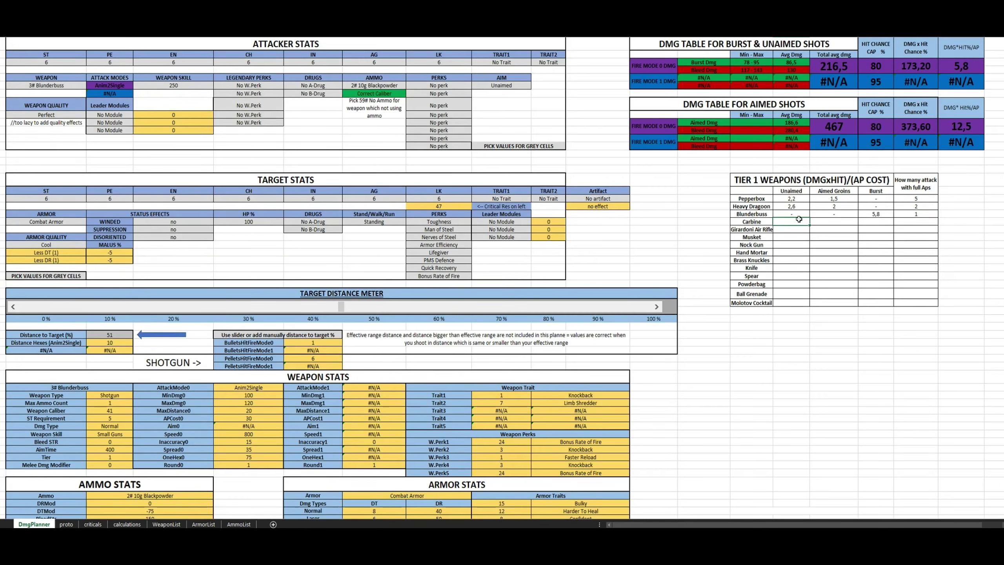
{"action": "left_click_drag", "start_coordinate": [752, 214], "coordinate": [903, 212]}
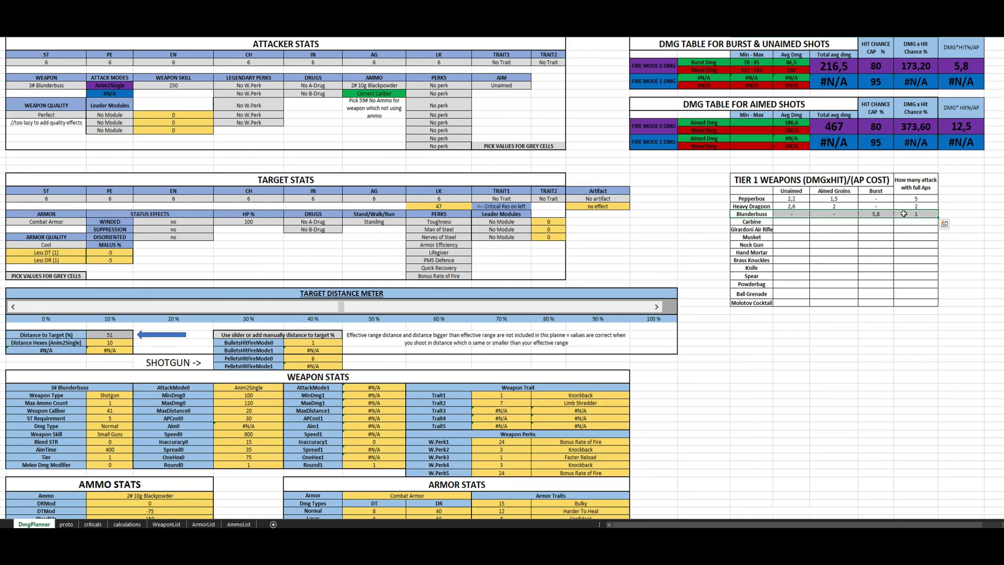
{"action": "left_click", "coordinate": [904, 214]}
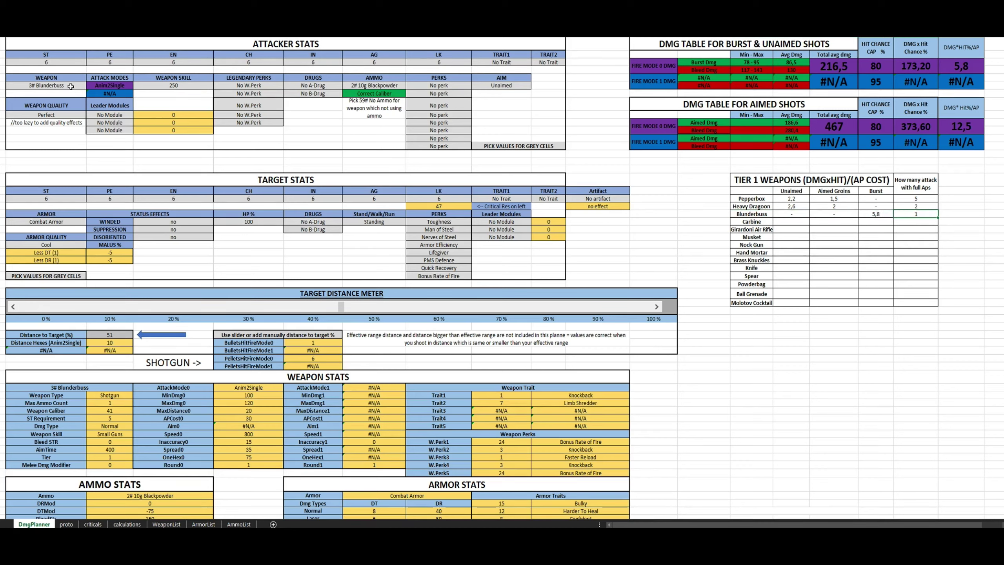
- Set the target distance to 100% and check the Blunderbuss's pellet hits and total average damage
{"action": "left_click_drag", "start_coordinate": [341, 306], "coordinate": [665, 308]}
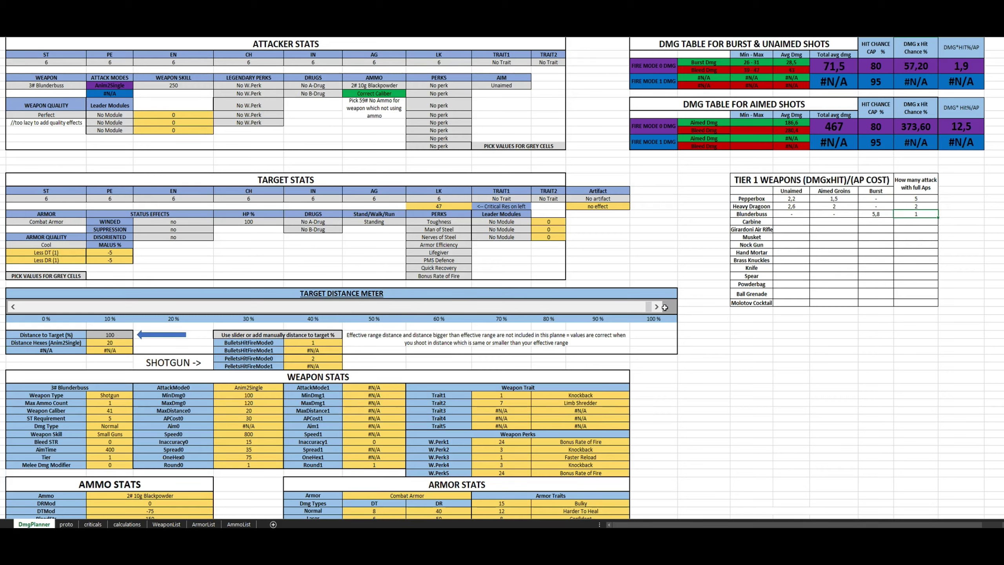
{"action": "left_click", "coordinate": [307, 357]}
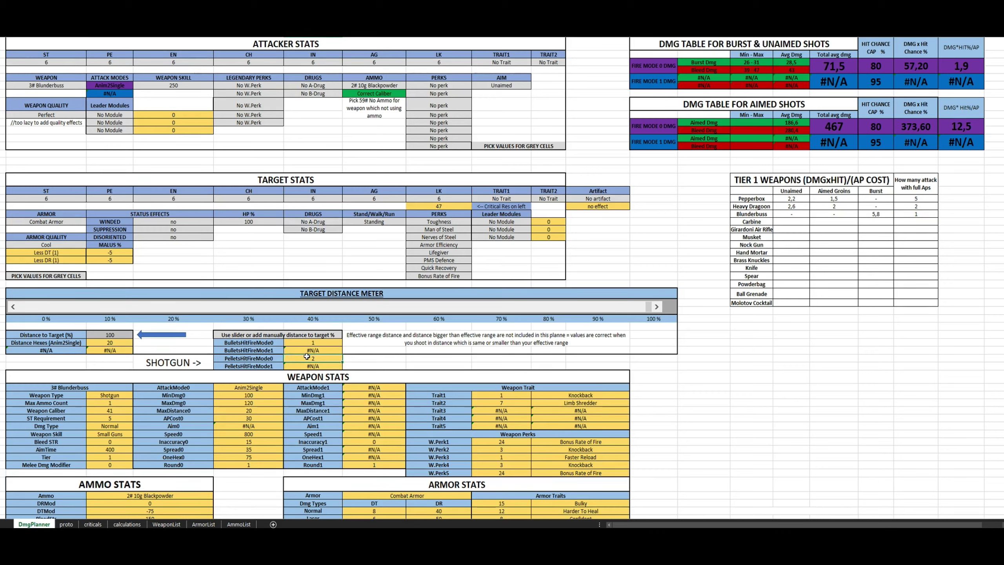
{"action": "left_click", "coordinate": [834, 72]}
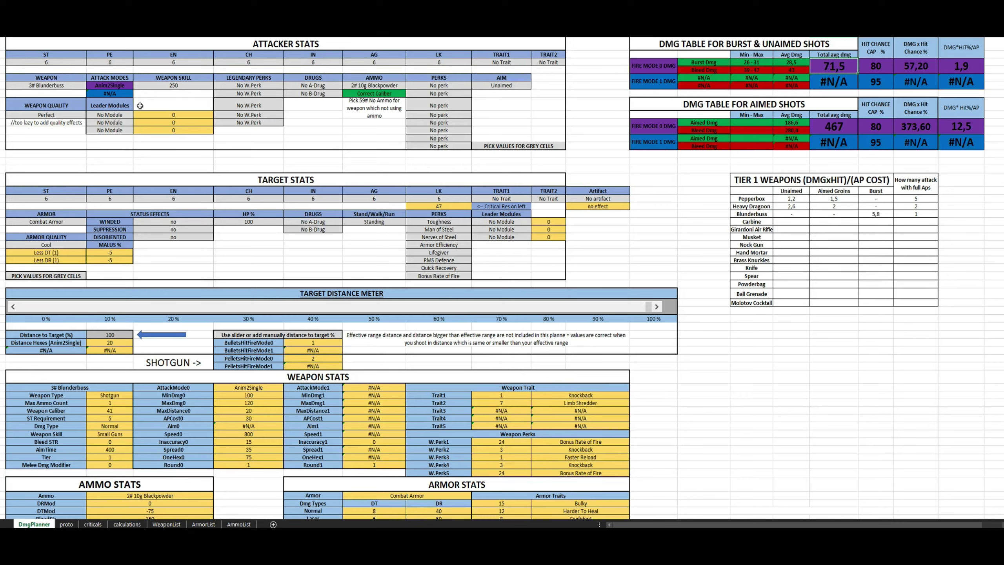
- Set the attacker's weapon to 4# Carbine and its ammo to 1# Paper Cartridges
{"action": "left_click", "coordinate": [71, 85]}
{"action": "left_click", "coordinate": [90, 85]}
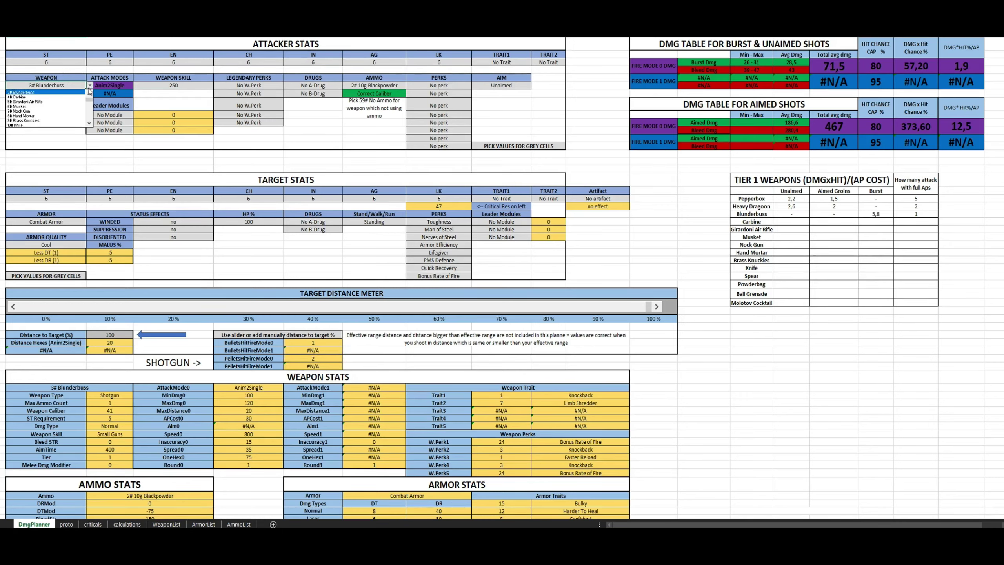
{"action": "left_click", "coordinate": [69, 96]}
{"action": "left_click", "coordinate": [382, 86]}
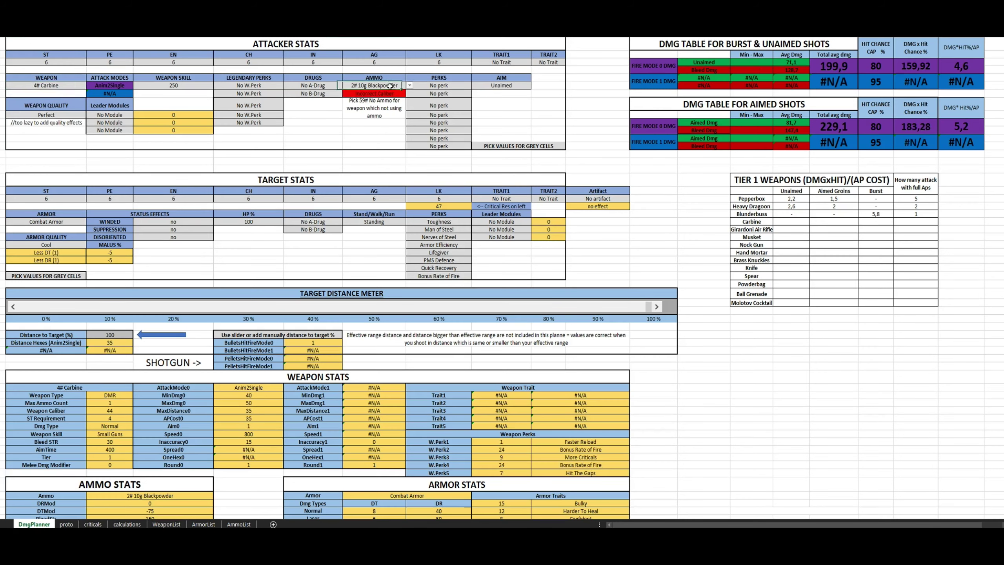
{"action": "left_click", "coordinate": [409, 86]}
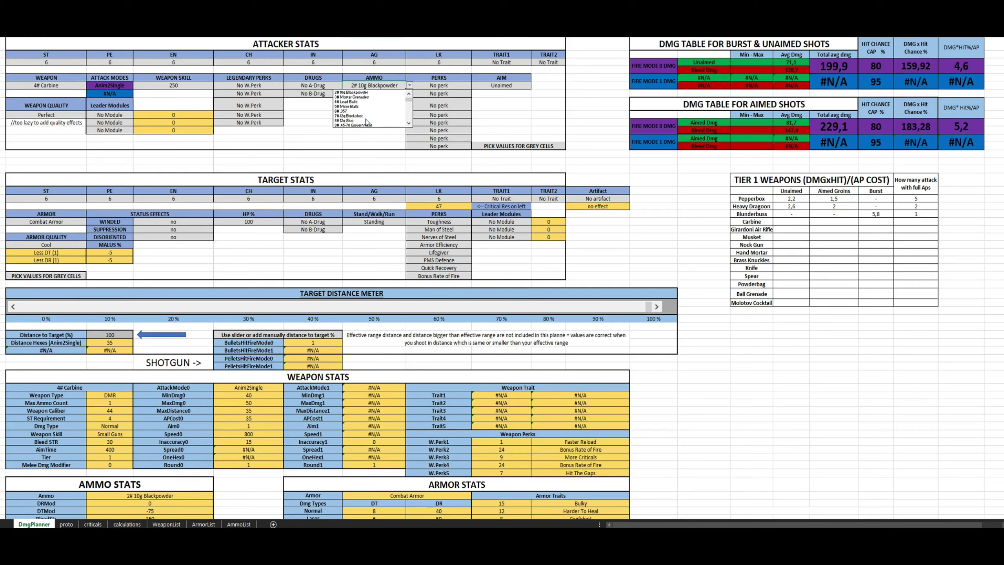
{"action": "left_click", "coordinate": [409, 94]}
{"action": "left_click", "coordinate": [397, 92]}
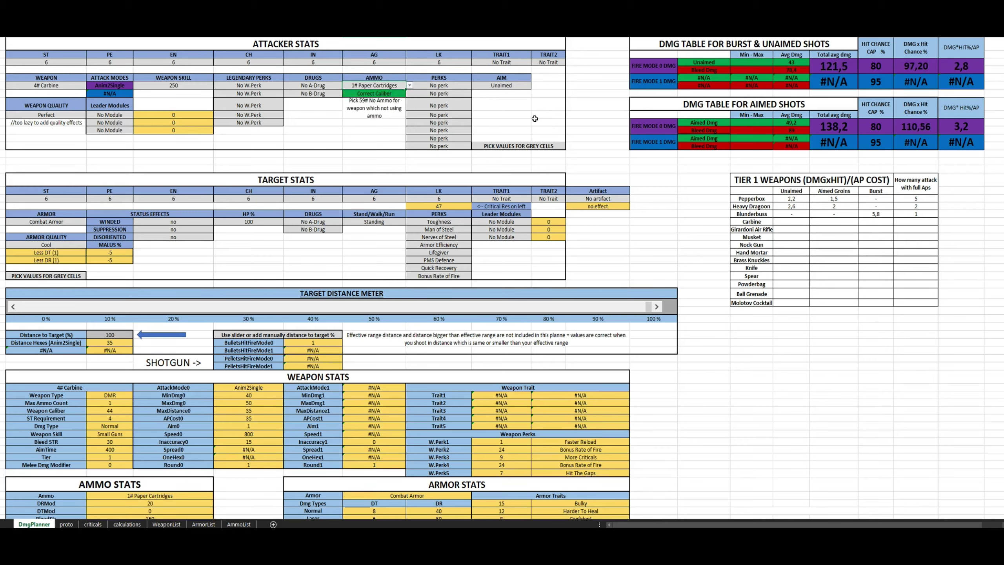
- Enter 2,8 as the Carbine's unaimed value in the Tier 1 weapons table
{"action": "left_click", "coordinate": [685, 177]}
{"action": "left_click", "coordinate": [690, 191]}
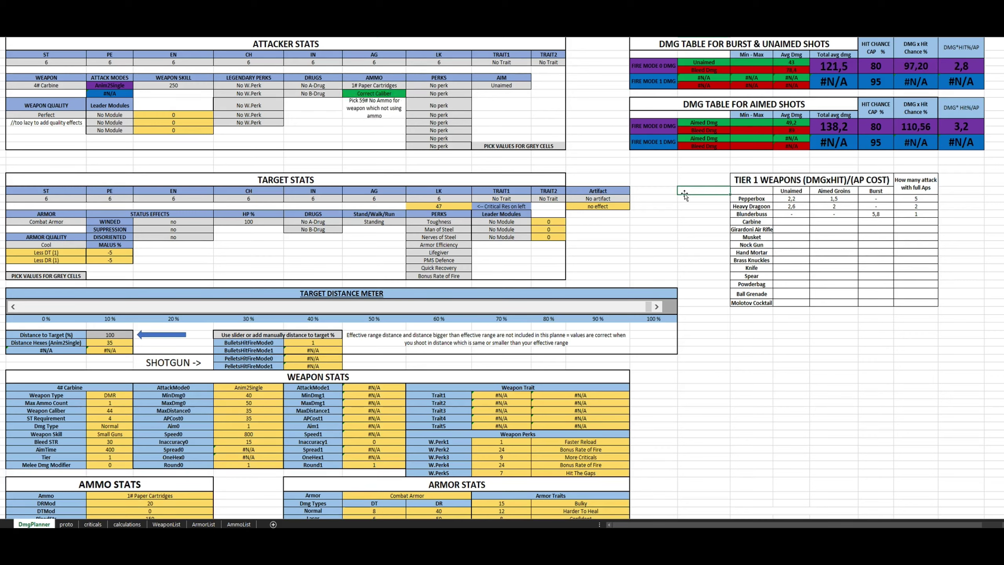
{"action": "left_click", "coordinate": [790, 221]}
{"action": "left_click", "coordinate": [501, 86]}
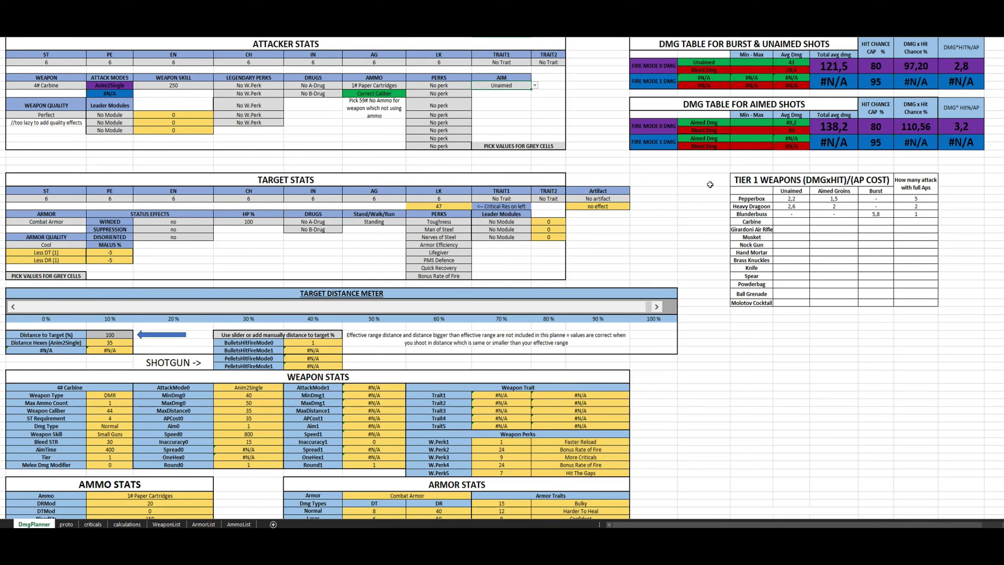
{"action": "left_click", "coordinate": [547, 114]}
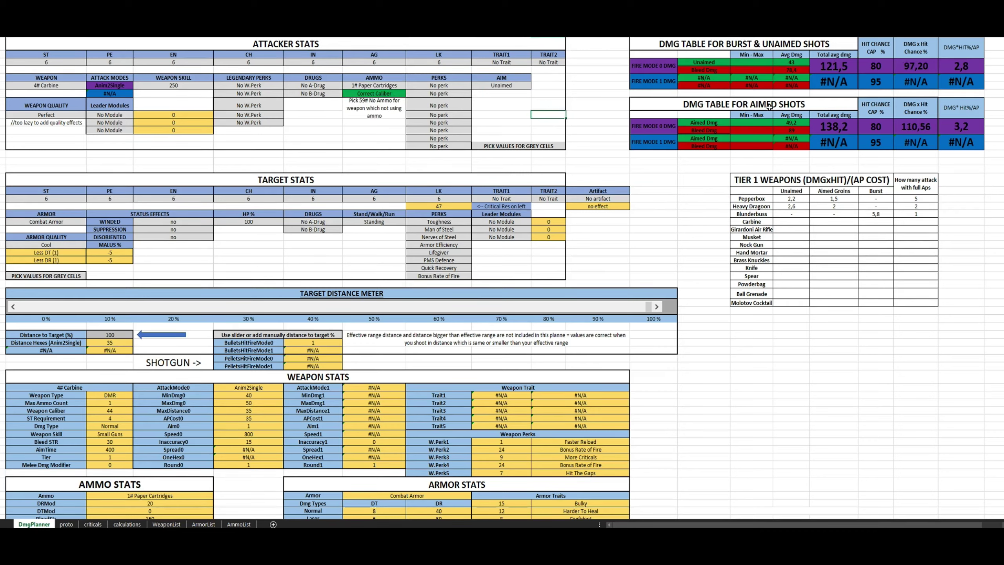
{"action": "left_click", "coordinate": [966, 69]}
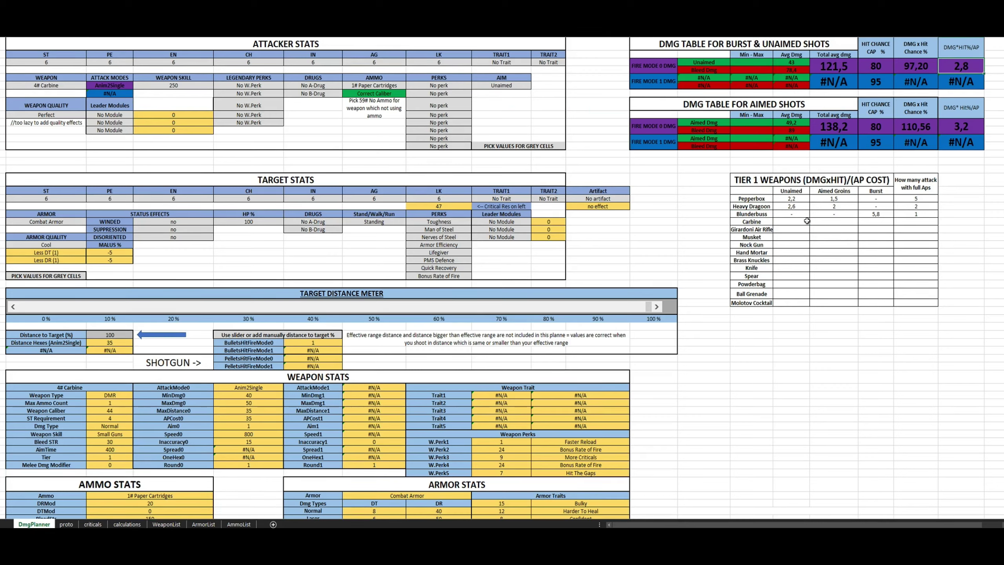
{"action": "left_click", "coordinate": [802, 207]}
{"action": "left_click", "coordinate": [802, 221]}
{"action": "key", "text": "Right"}
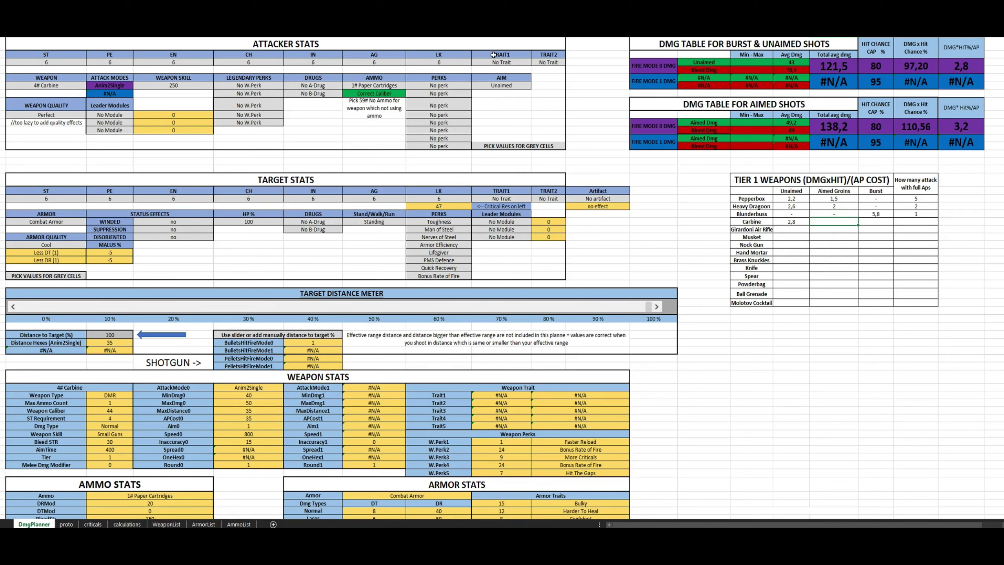
- Set the aim to Groin and enter 2,4 for aimed groins and a dash for burst in the Carbine's row
{"action": "left_click", "coordinate": [518, 85]}
{"action": "left_click", "coordinate": [535, 85]}
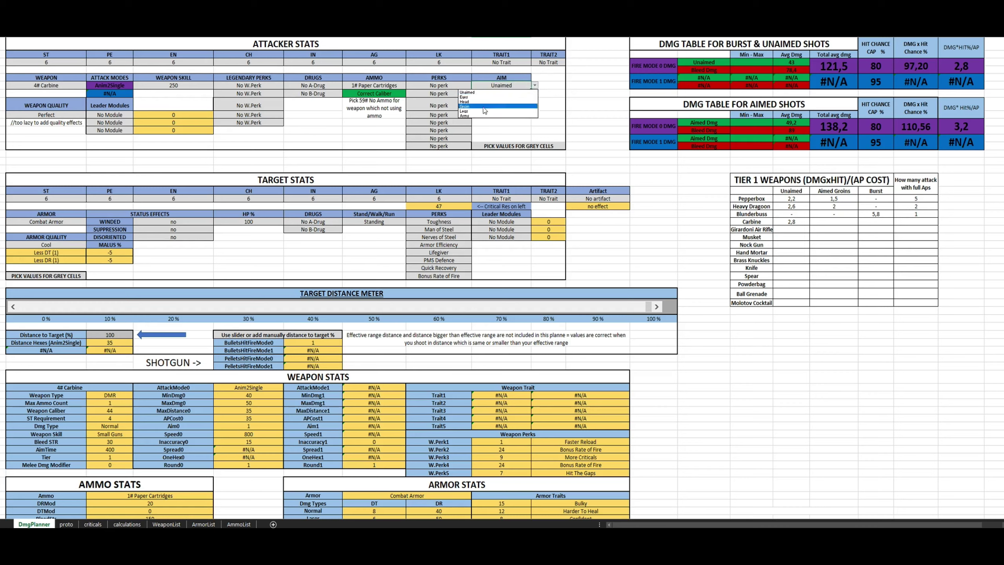
{"action": "left_click", "coordinate": [468, 106]}
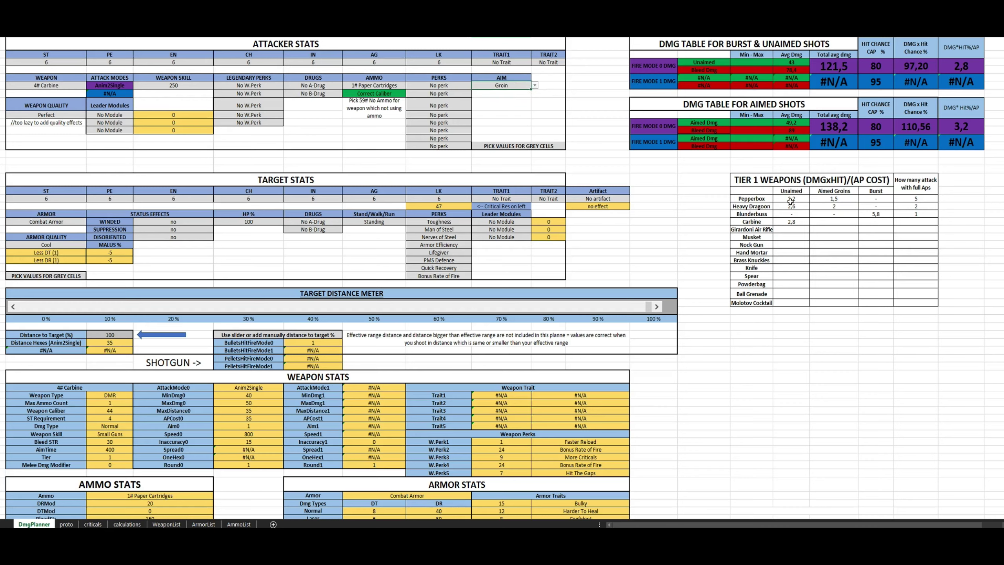
{"action": "left_click", "coordinate": [821, 221]}
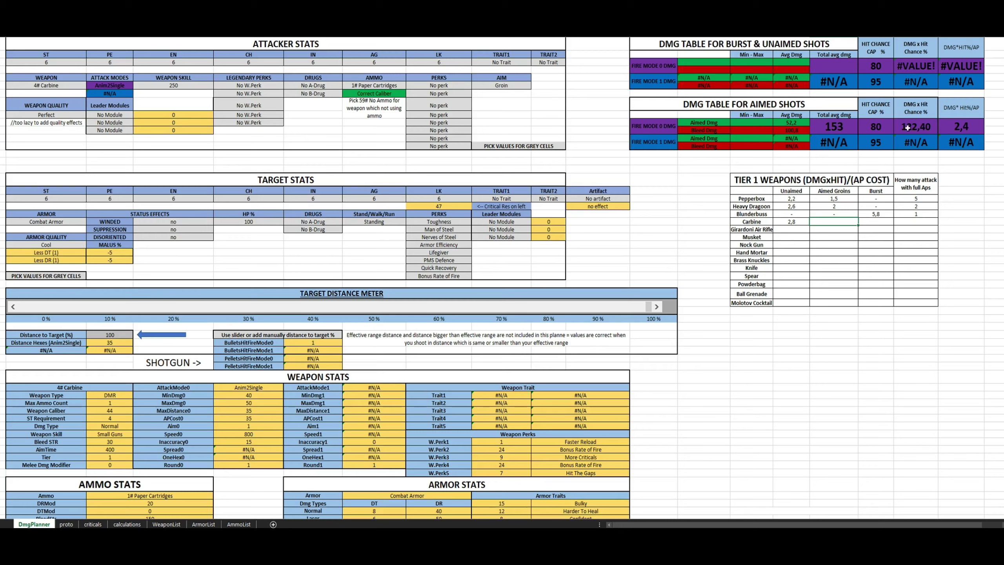
{"action": "left_click", "coordinate": [948, 130]}
{"action": "left_click", "coordinate": [836, 222]}
{"action": "type", "text": "2,4"}
{"action": "key", "text": "Tab"}
{"action": "key", "text": "Return"}
- Check the Carbine's maximum ammo count and AP cost, and look up its reload AP in the proto sheet
{"action": "left_click", "coordinate": [904, 220]}
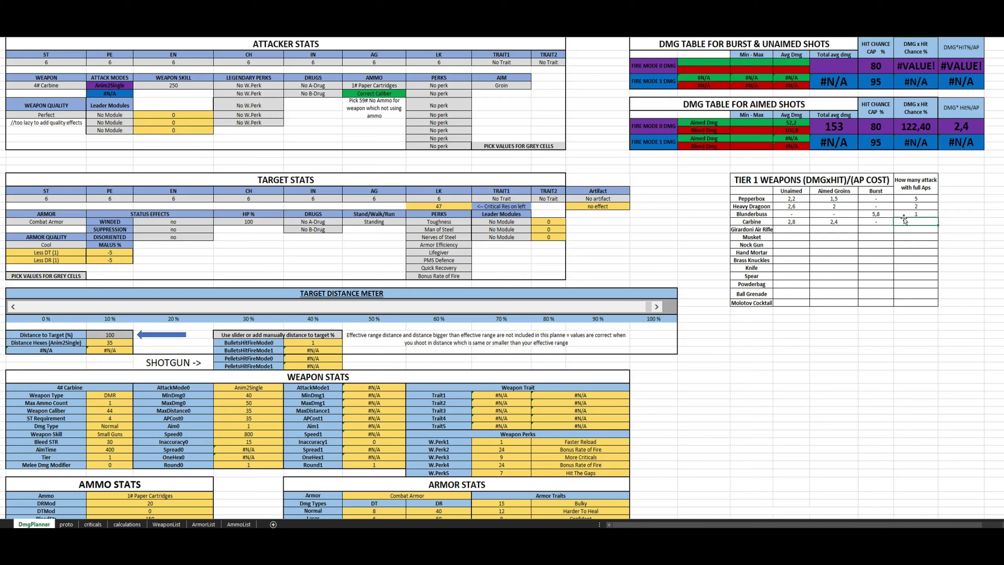
{"action": "left_click", "coordinate": [112, 402]}
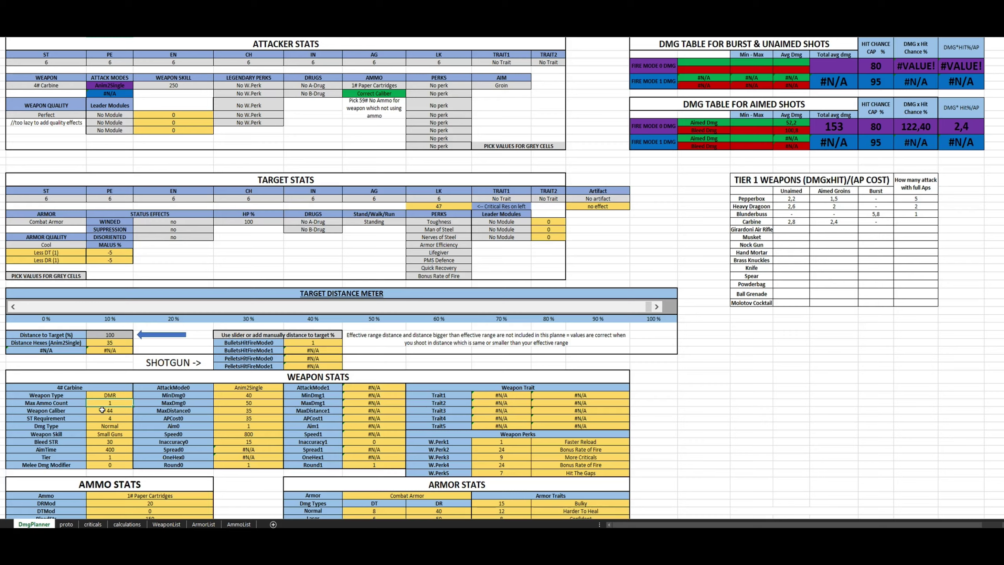
{"action": "left_click", "coordinate": [257, 416]}
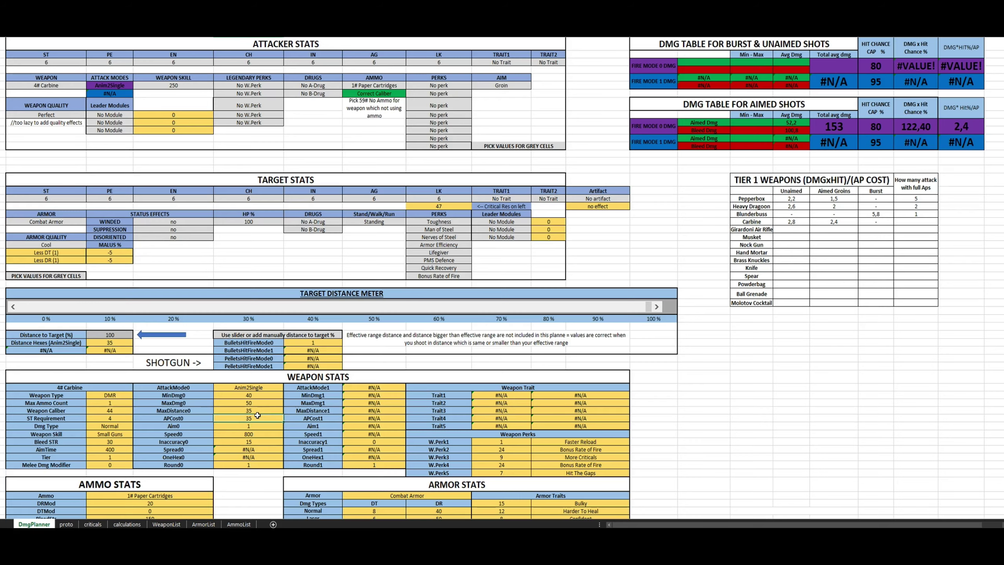
{"action": "left_click", "coordinate": [66, 524]}
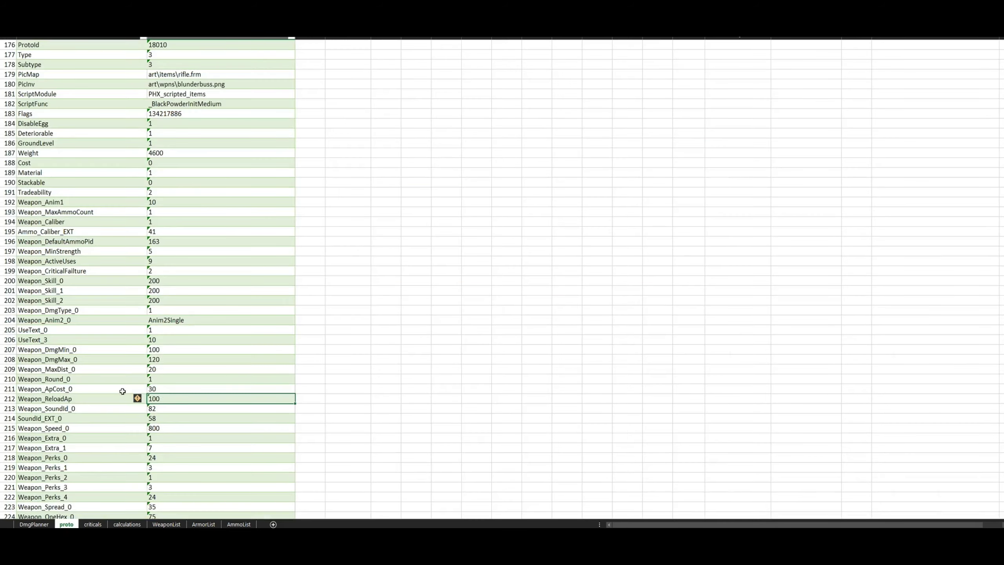
{"action": "scroll", "coordinate": [107, 374], "scroll_direction": "down", "scroll_amount": 3}
{"action": "scroll", "coordinate": [107, 373], "scroll_direction": "down", "scroll_amount": 15}
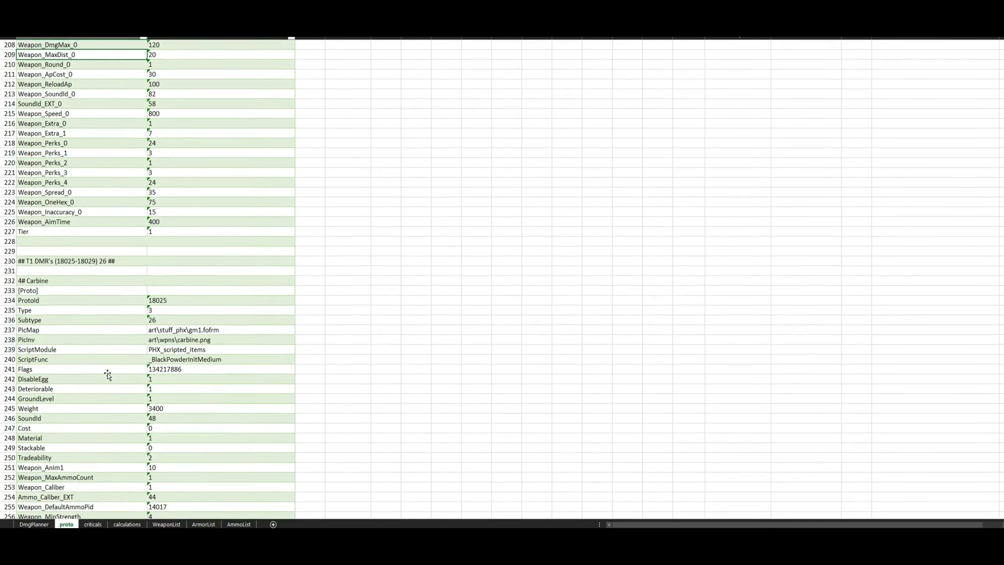
{"action": "scroll", "coordinate": [107, 385], "scroll_direction": "down", "scroll_amount": 2}
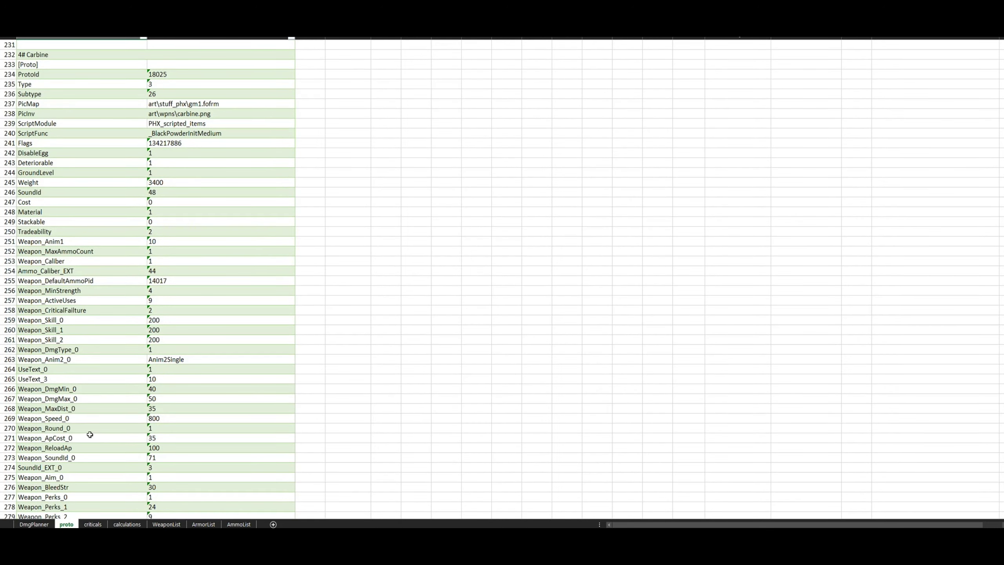
{"action": "left_click", "coordinate": [170, 446]}
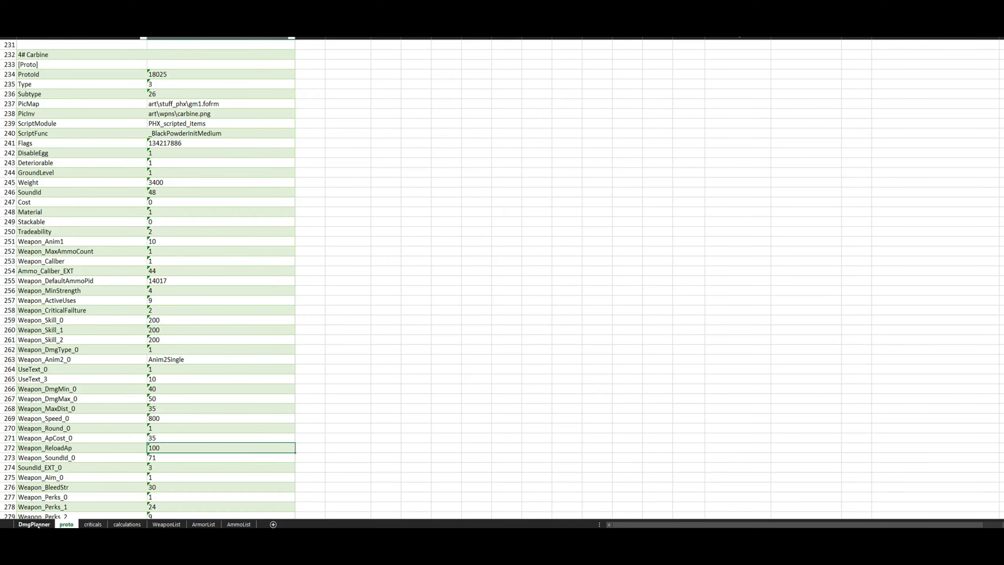
- Enter 1 as the Carbine's number of attacks with full APs in the planner's Tier 1 weapons table
{"action": "left_click", "coordinate": [35, 524]}
{"action": "left_click", "coordinate": [900, 223]}
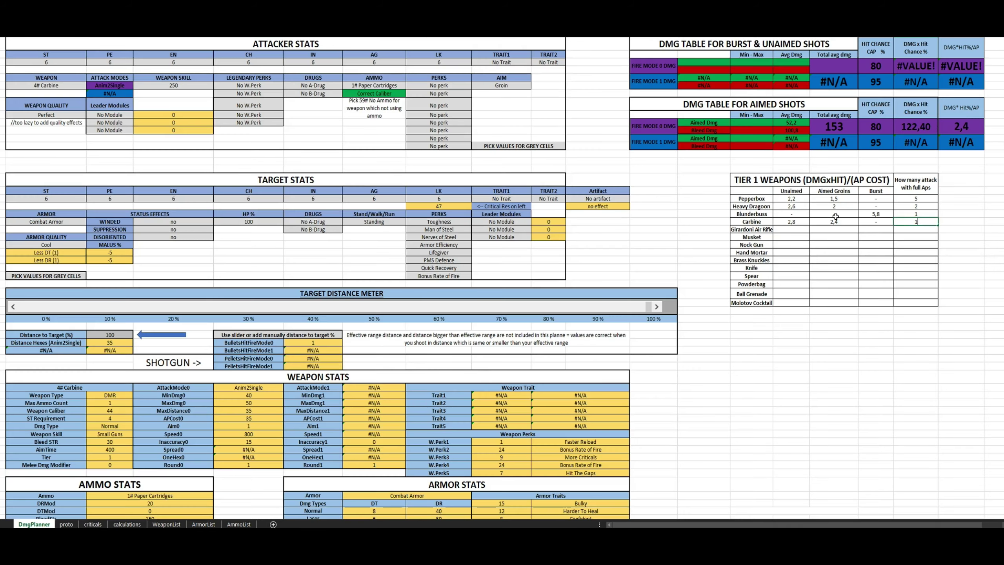
{"action": "key", "text": "Return"}
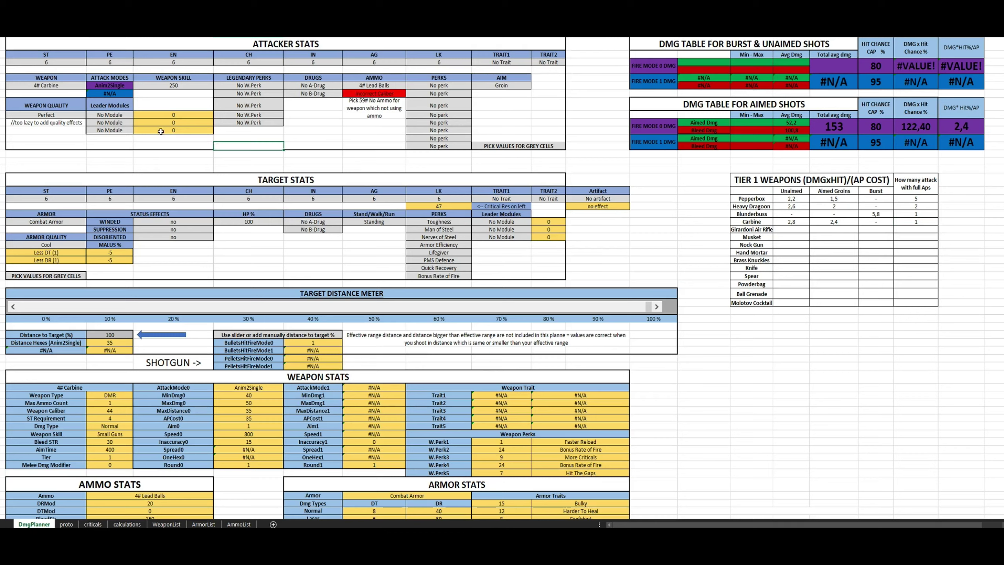
- Set the attacker's weapon to 5# Girardoni Air Rifle with 4# Lead Balls as ammo
{"action": "left_click", "coordinate": [69, 85]}
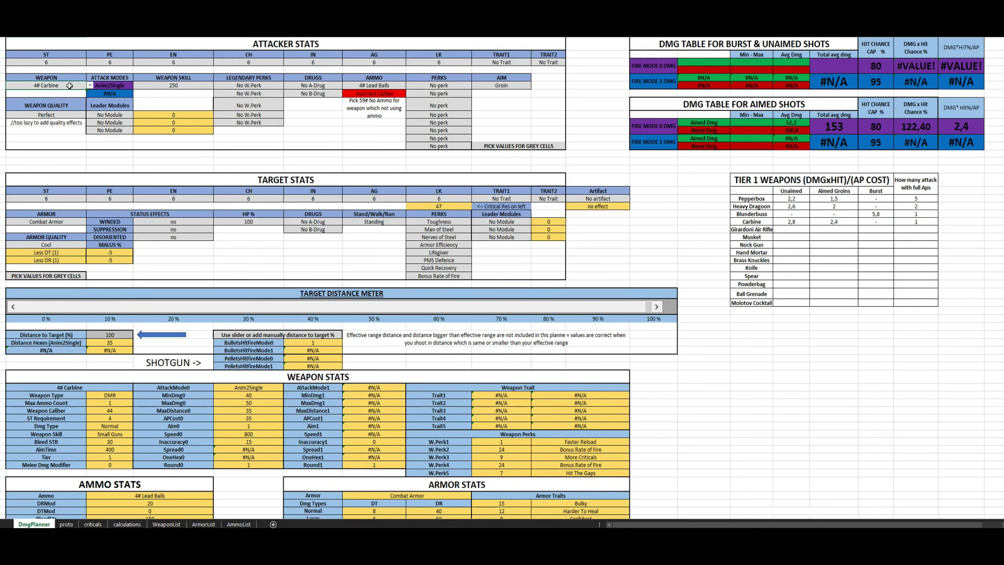
{"action": "left_click", "coordinate": [91, 86]}
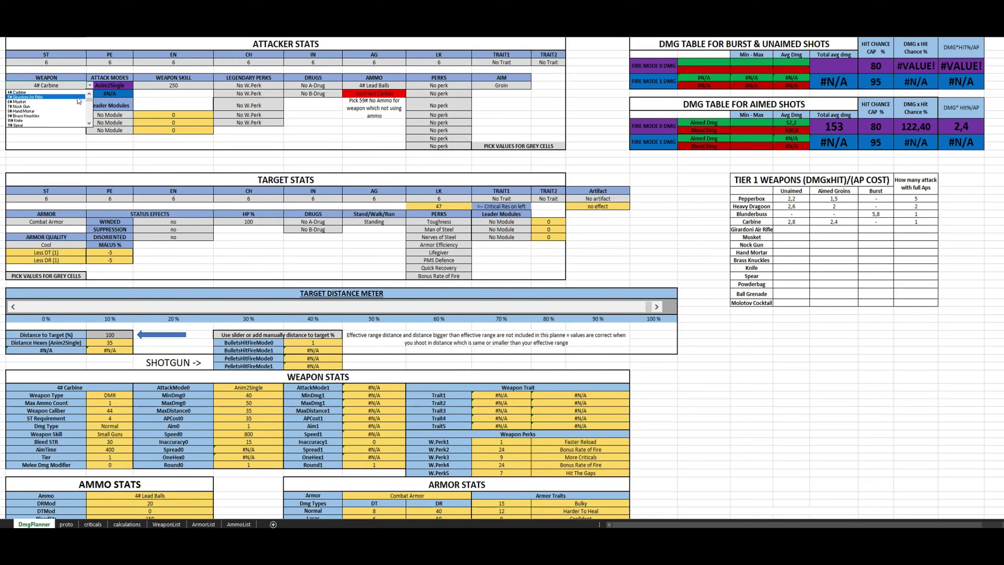
{"action": "left_click", "coordinate": [78, 97]}
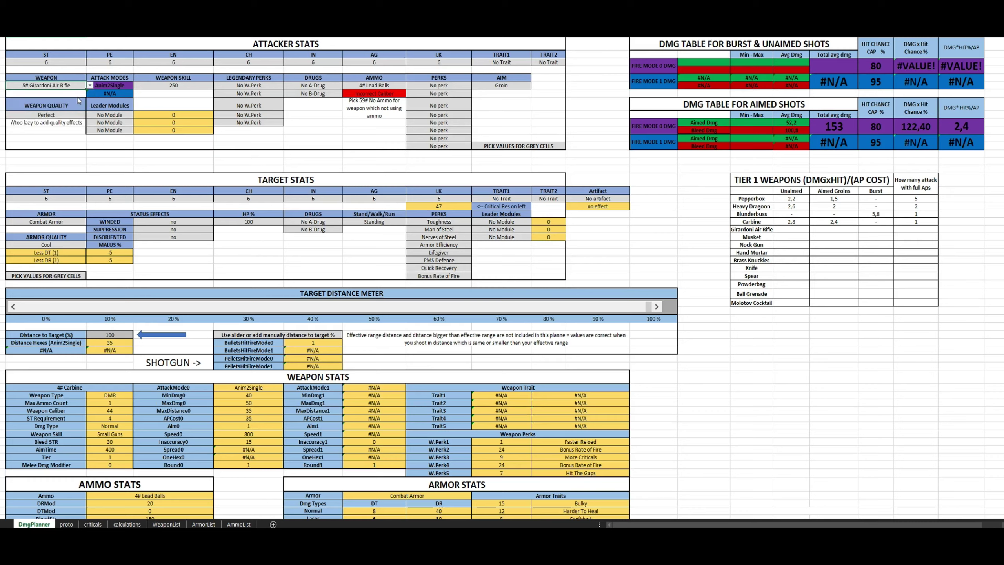
{"action": "left_click", "coordinate": [391, 86]}
{"action": "left_click", "coordinate": [409, 85]}
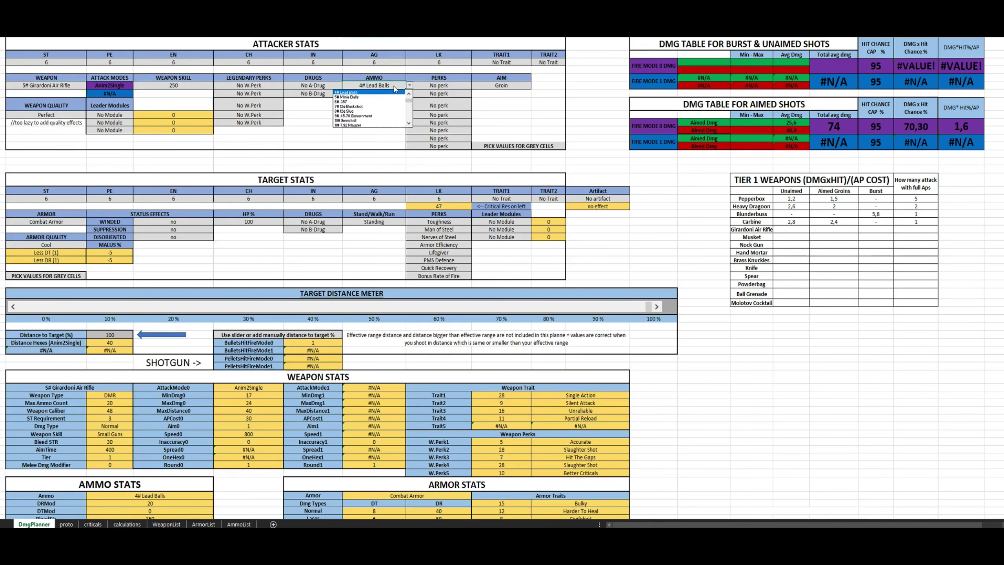
{"action": "left_click", "coordinate": [368, 93]}
- Set the aim to Unaimed and enter 1,5 as the Girardoni Air Rifle's unaimed value in the Tier 1 weapons table
{"action": "left_click", "coordinate": [793, 229]}
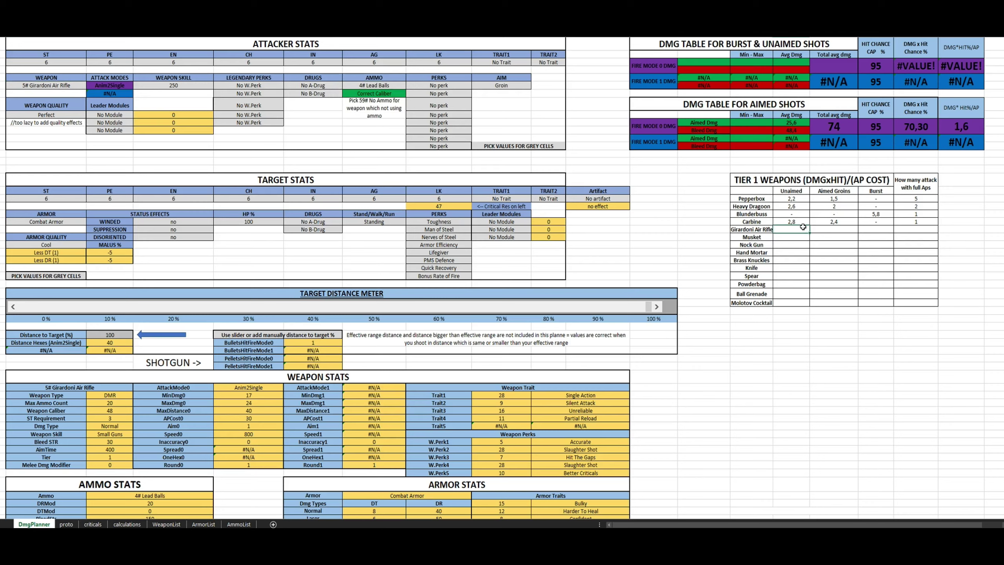
{"action": "left_click", "coordinate": [493, 87]}
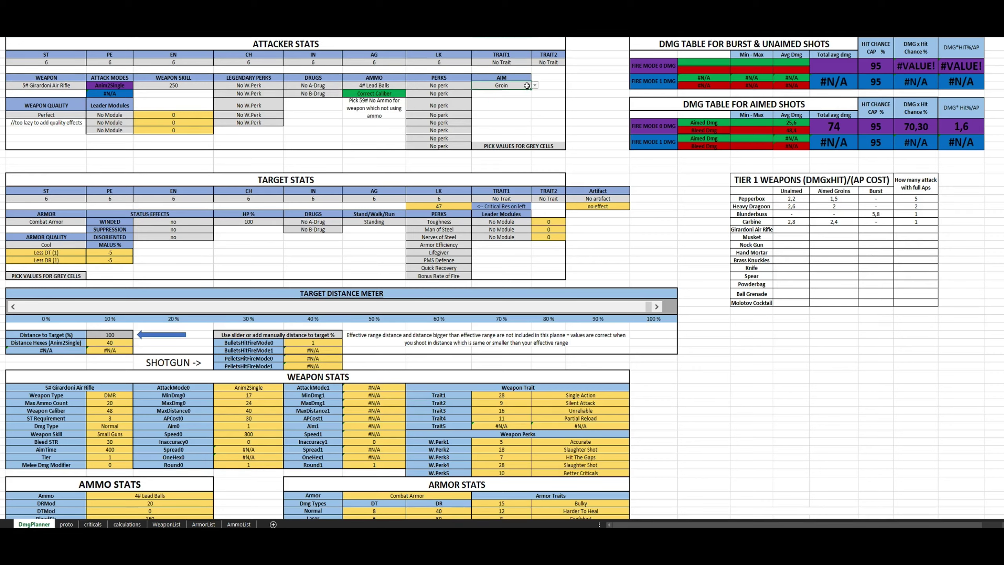
{"action": "left_click", "coordinate": [535, 87]}
{"action": "left_click", "coordinate": [468, 92]}
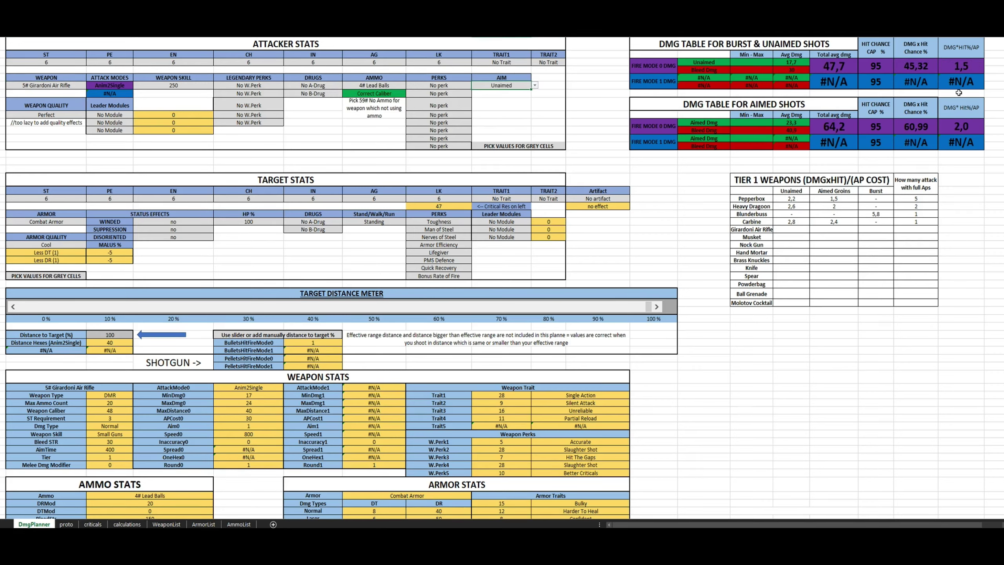
{"action": "left_click", "coordinate": [792, 229]}
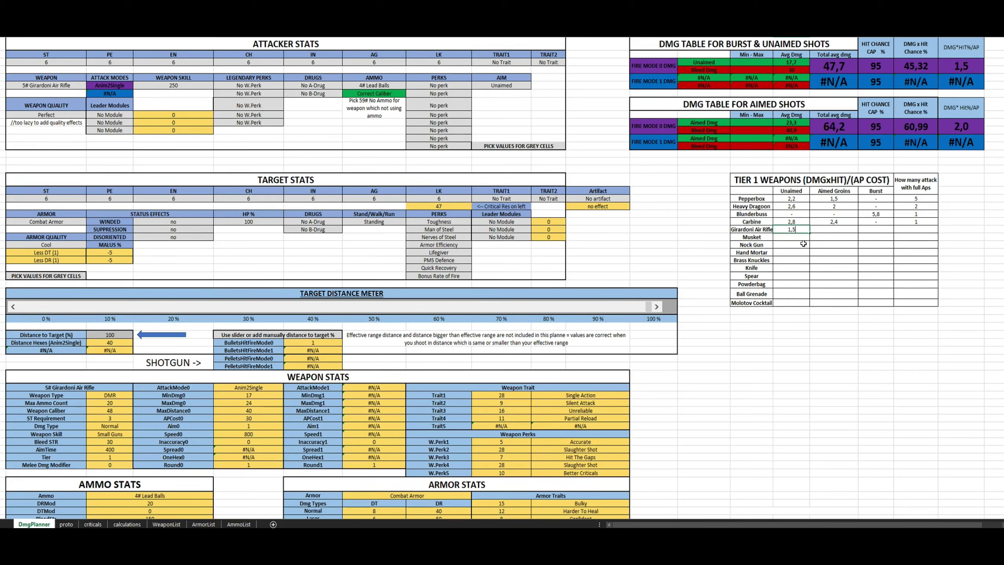
{"action": "key", "text": "Tab"}
- Set the aim to Groin and enter 1,6 as the Girardoni Air Rifle's aimed groins value
{"action": "left_click", "coordinate": [516, 89]}
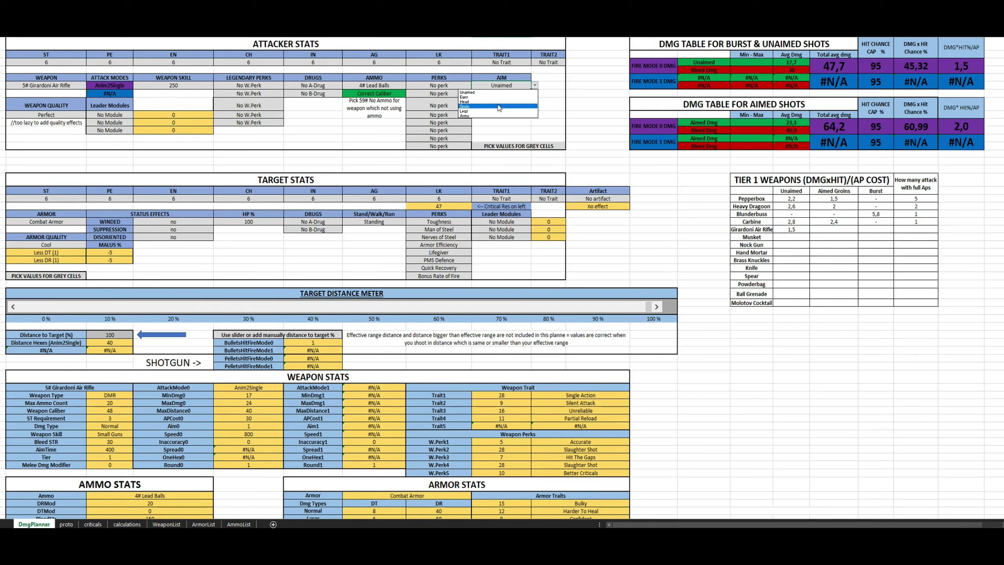
{"action": "left_click", "coordinate": [500, 107]}
{"action": "left_click", "coordinate": [833, 229]}
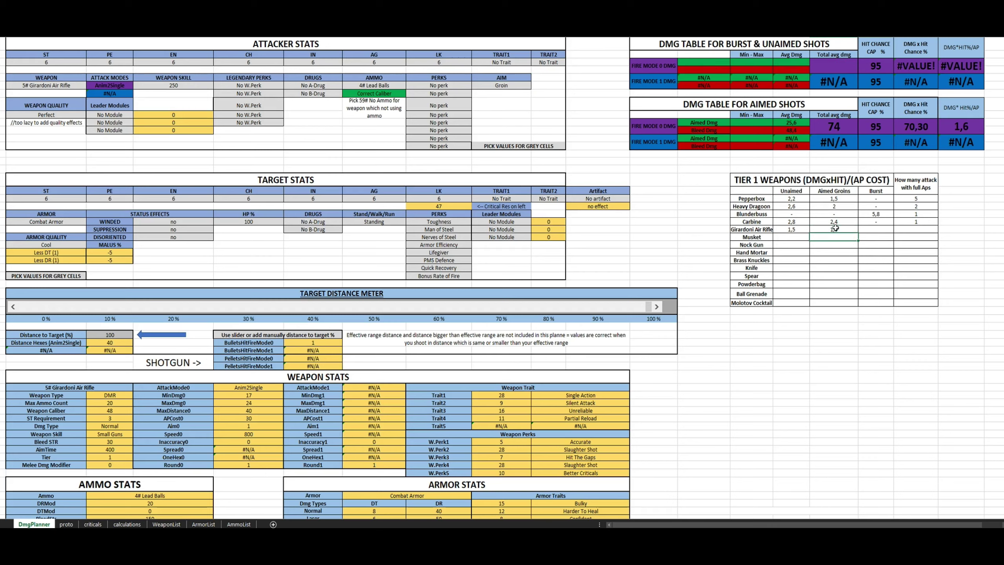
{"action": "left_click", "coordinate": [881, 228]}
{"action": "key", "text": "Return"}
- Enter - as the Girardoni Air Rifle's burst value and 3 as its number of attacks with full APs
{"action": "left_click", "coordinate": [915, 228]}
{"action": "left_click", "coordinate": [110, 403]}
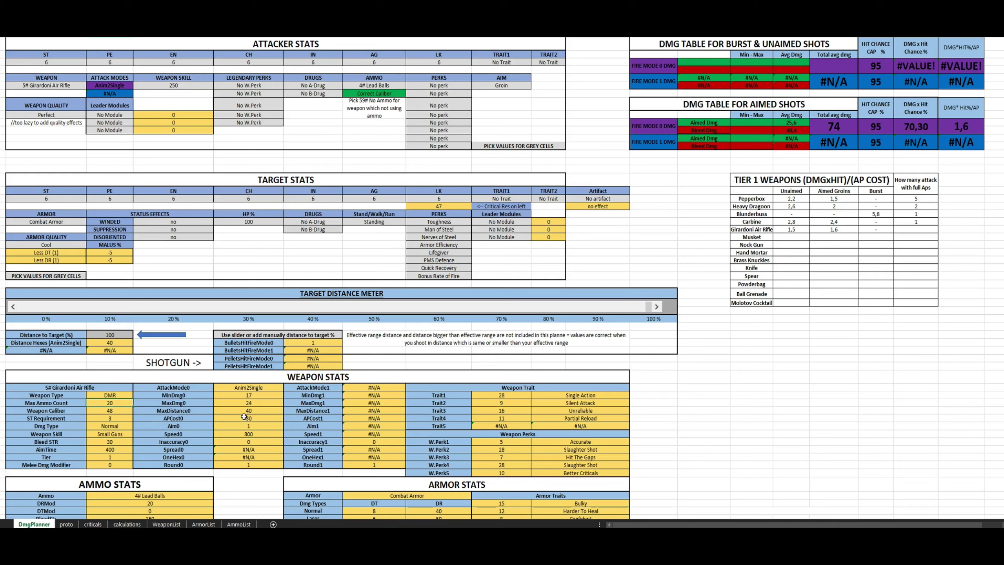
{"action": "left_click", "coordinate": [180, 420]}
{"action": "left_click", "coordinate": [253, 420]}
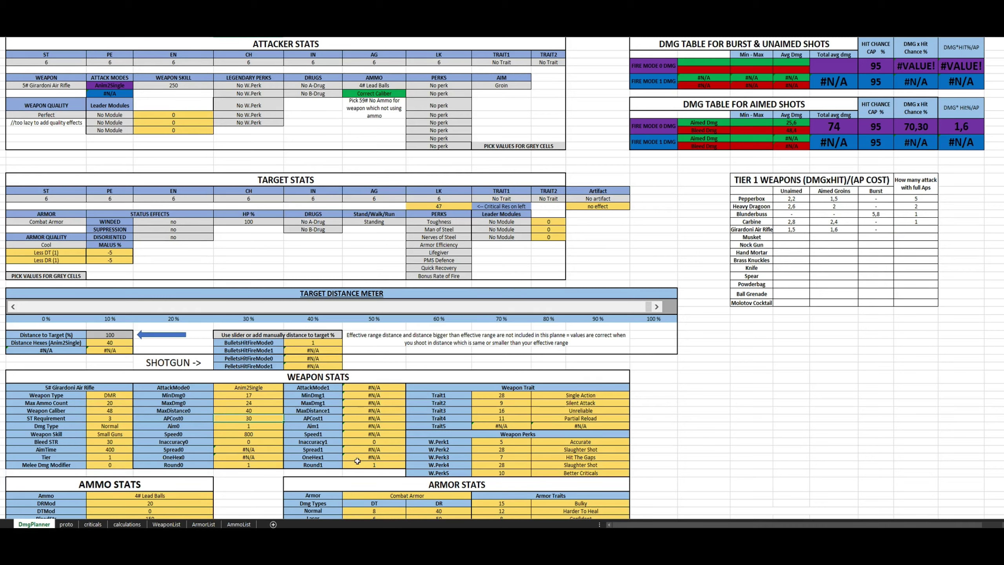
{"action": "left_click", "coordinate": [905, 229]}
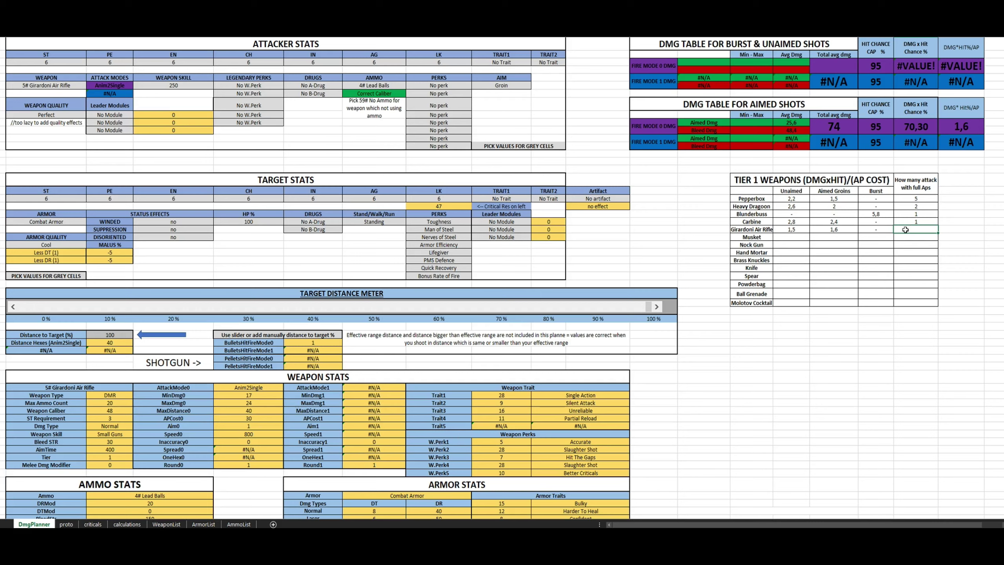
{"action": "key", "text": "Return"}
{"action": "left_click", "coordinate": [231, 411]}
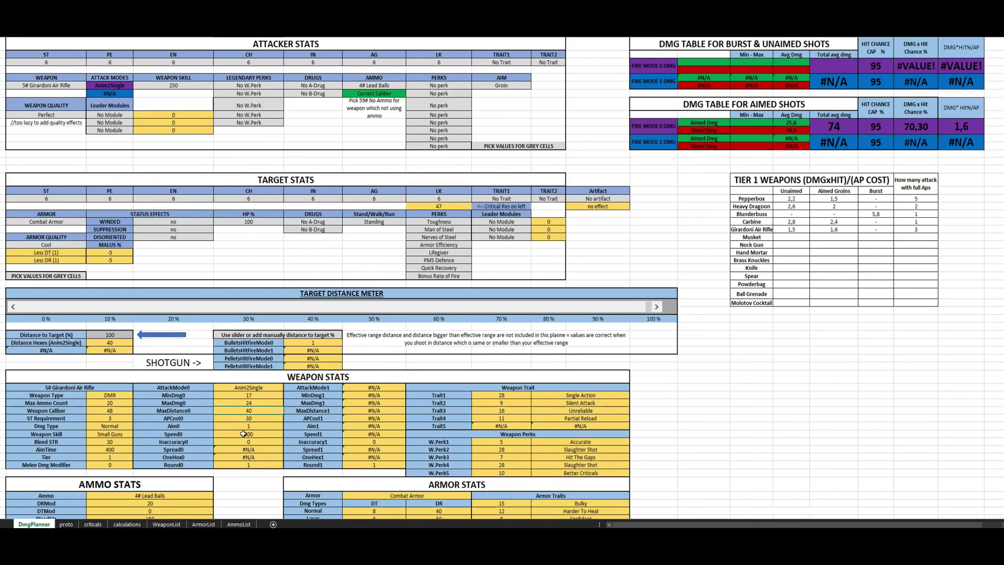
{"action": "left_click", "coordinate": [252, 395]}
{"action": "type", "text": "17"}
{"action": "key", "text": "Return"}
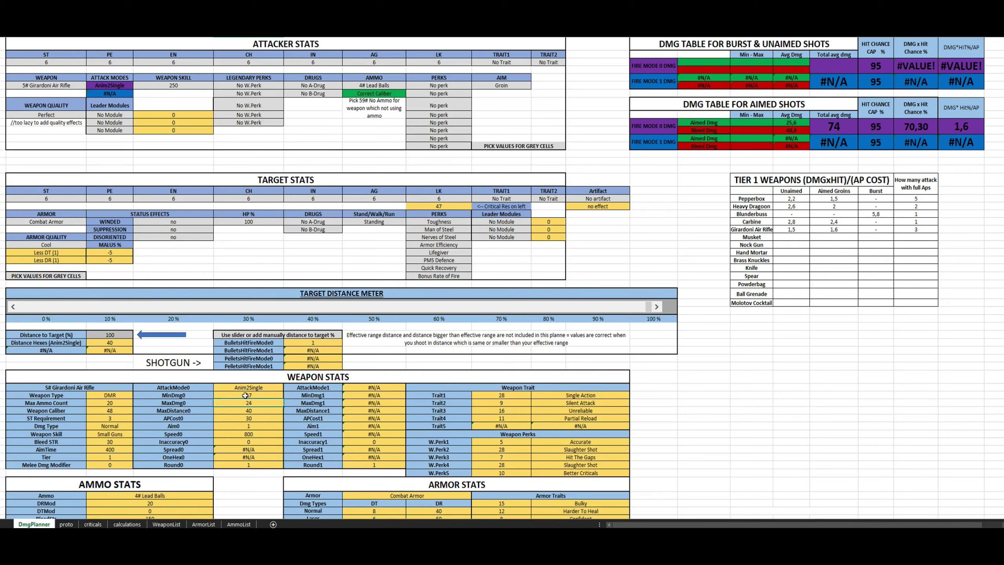
{"action": "left_click", "coordinate": [246, 395]}
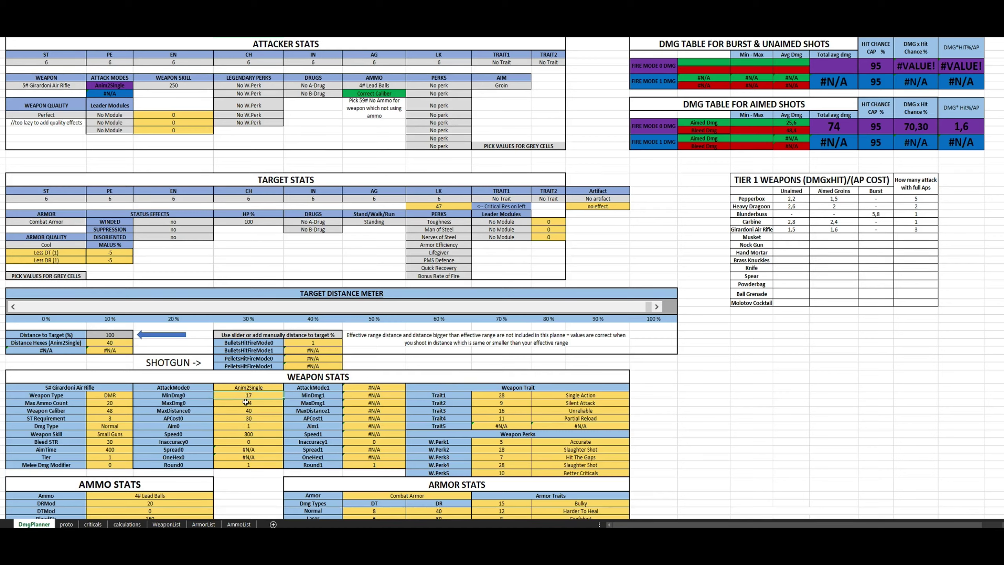
- Set the attacker's weapon to 6# Musket with 1# Paper Cartridges as ammo
{"action": "left_click", "coordinate": [789, 236]}
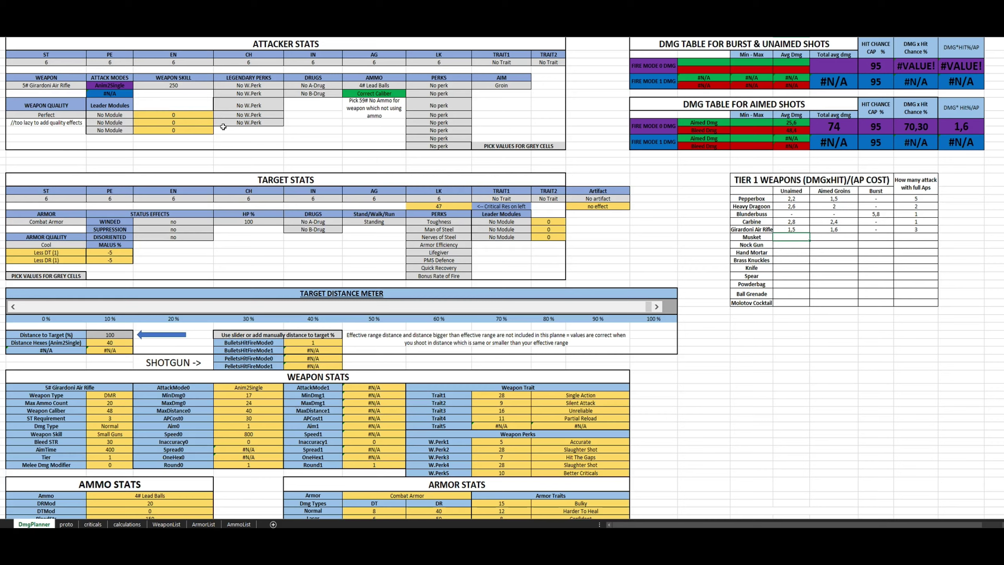
{"action": "left_click", "coordinate": [48, 87]}
{"action": "left_click", "coordinate": [90, 85]}
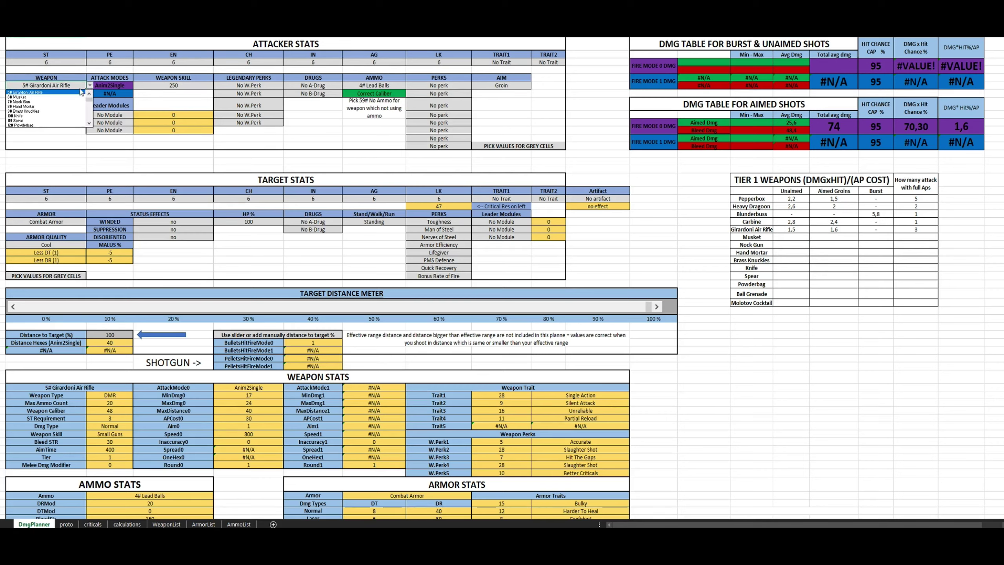
{"action": "left_click", "coordinate": [58, 97]}
{"action": "left_click", "coordinate": [402, 86]}
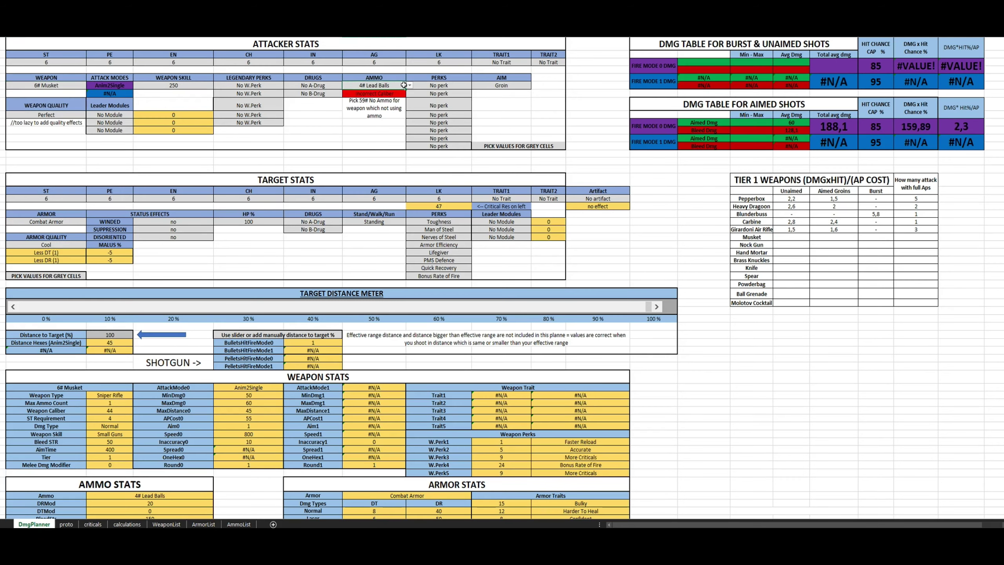
{"action": "left_click", "coordinate": [409, 86]}
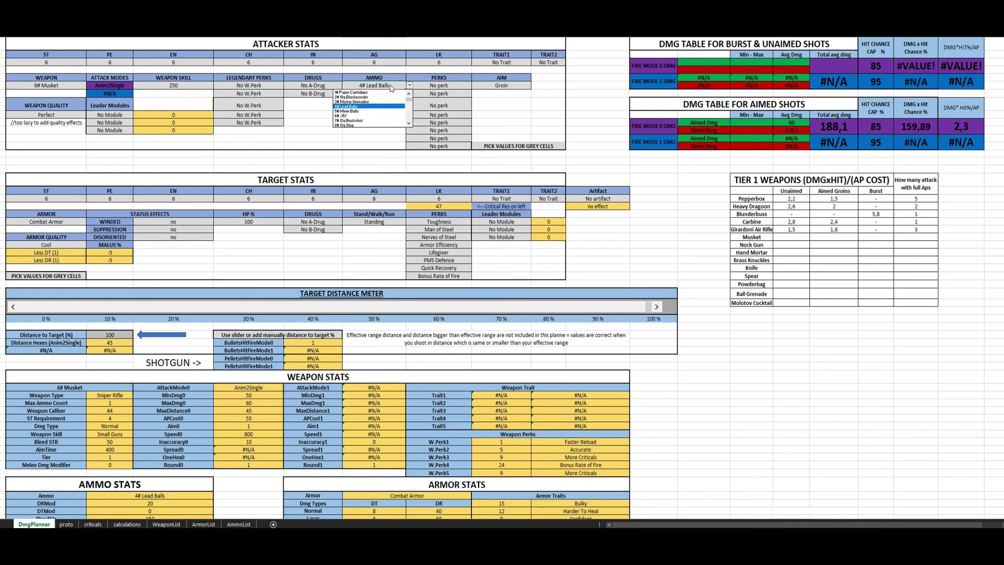
{"action": "left_click", "coordinate": [362, 92]}
- Set the aim to Unaimed and enter 2,3 as the Musket's unaimed value in the Tier 1 weapons table
{"action": "left_click", "coordinate": [501, 85]}
{"action": "left_click", "coordinate": [535, 85]}
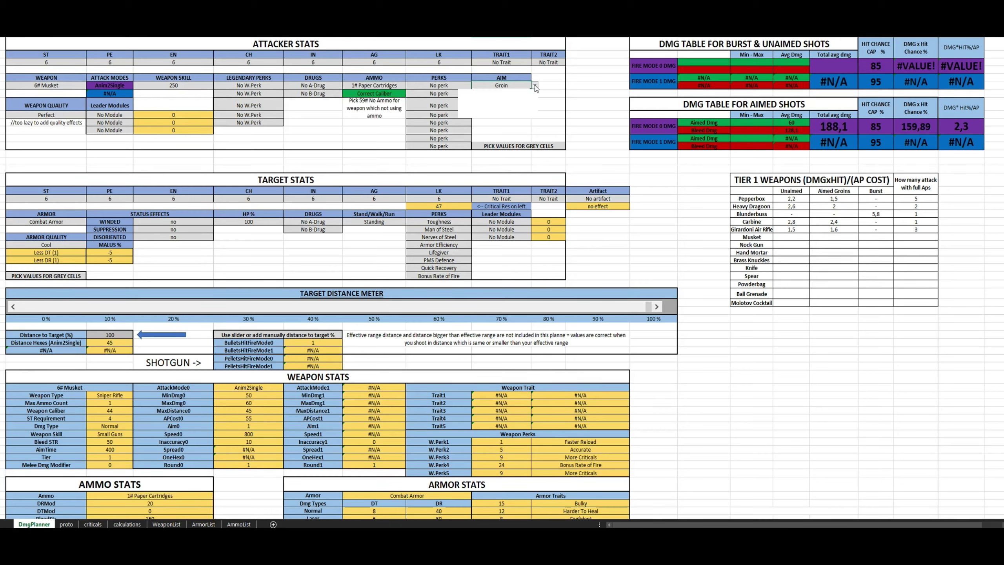
{"action": "left_click", "coordinate": [486, 93]}
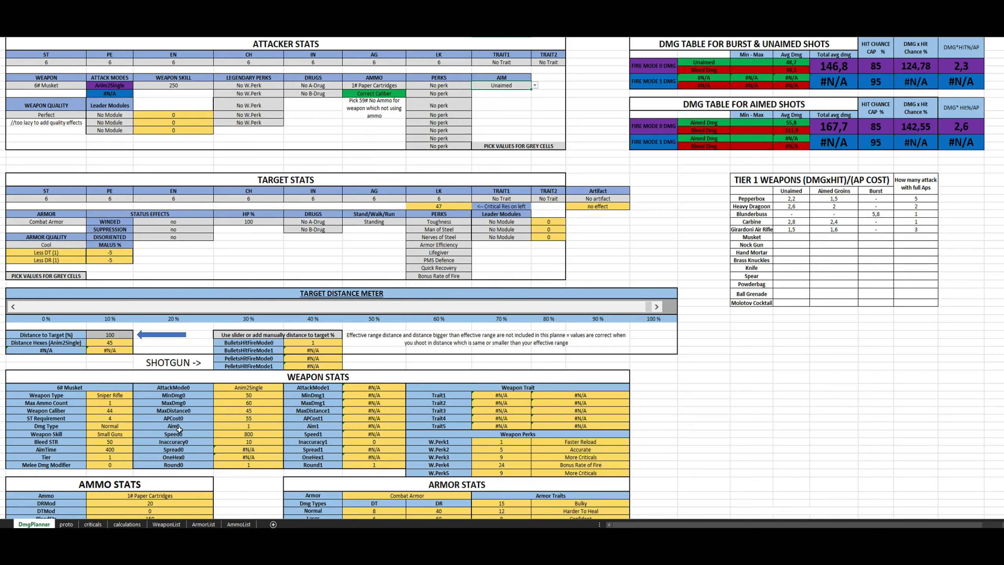
{"action": "left_click", "coordinate": [124, 410]}
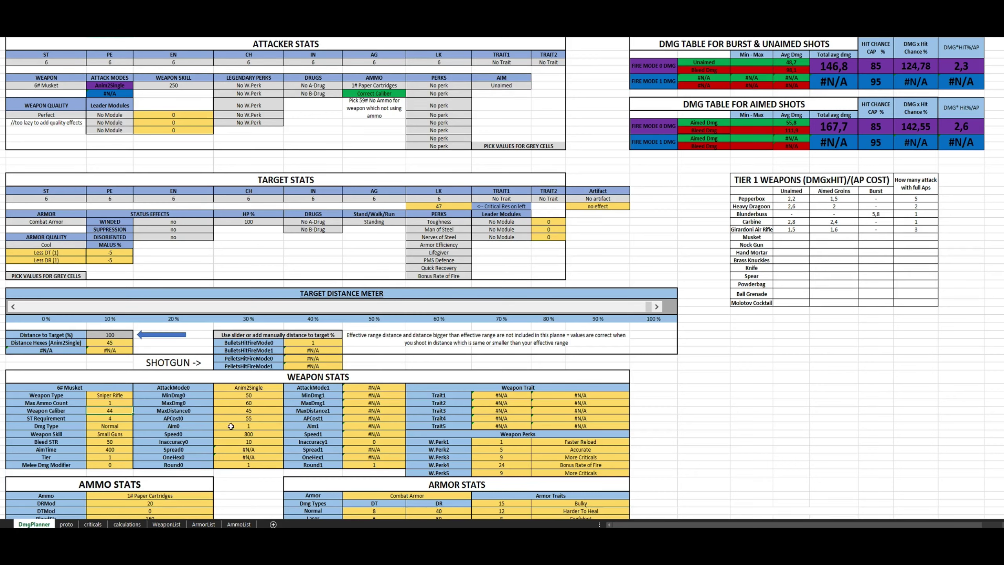
{"action": "left_click", "coordinate": [237, 413]}
{"action": "left_click", "coordinate": [242, 419]}
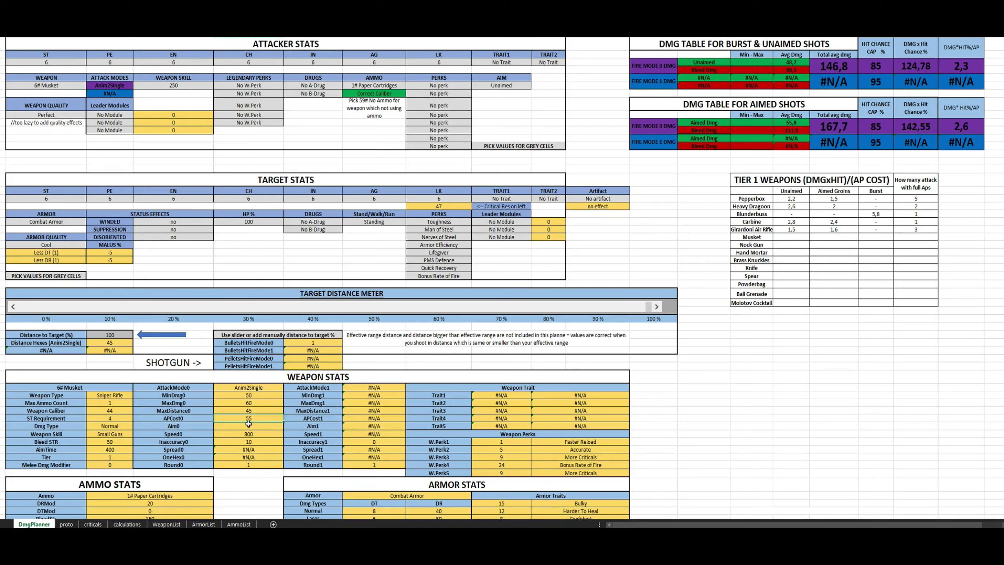
{"action": "left_click", "coordinate": [795, 238]}
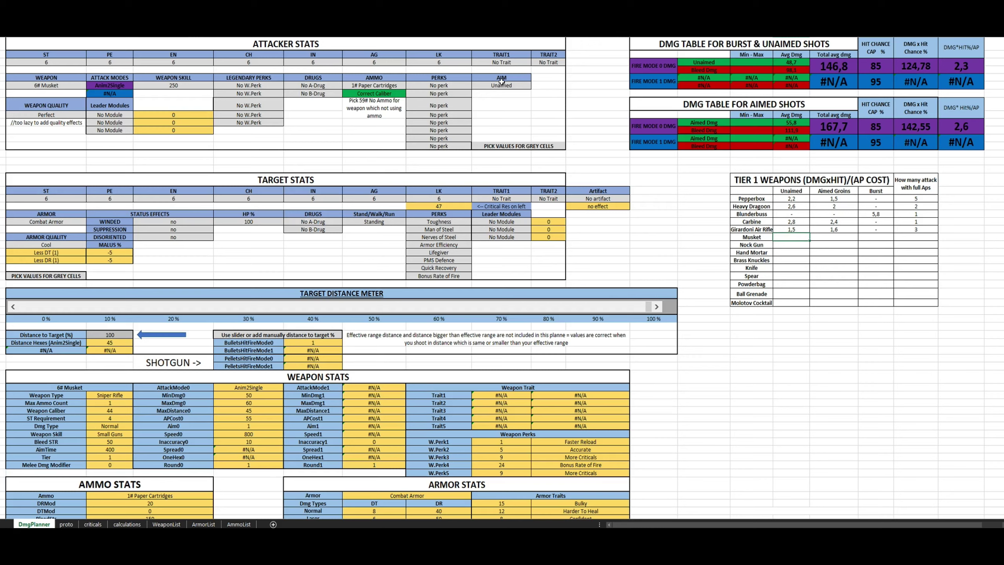
{"action": "left_click", "coordinate": [955, 73]}
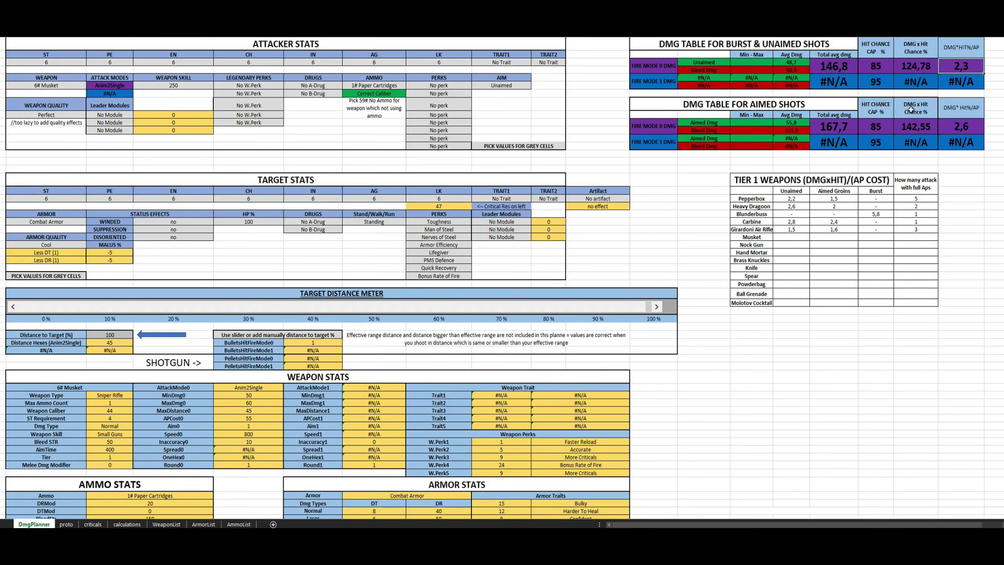
{"action": "left_click", "coordinate": [795, 237]}
{"action": "type", "text": "2,3"}
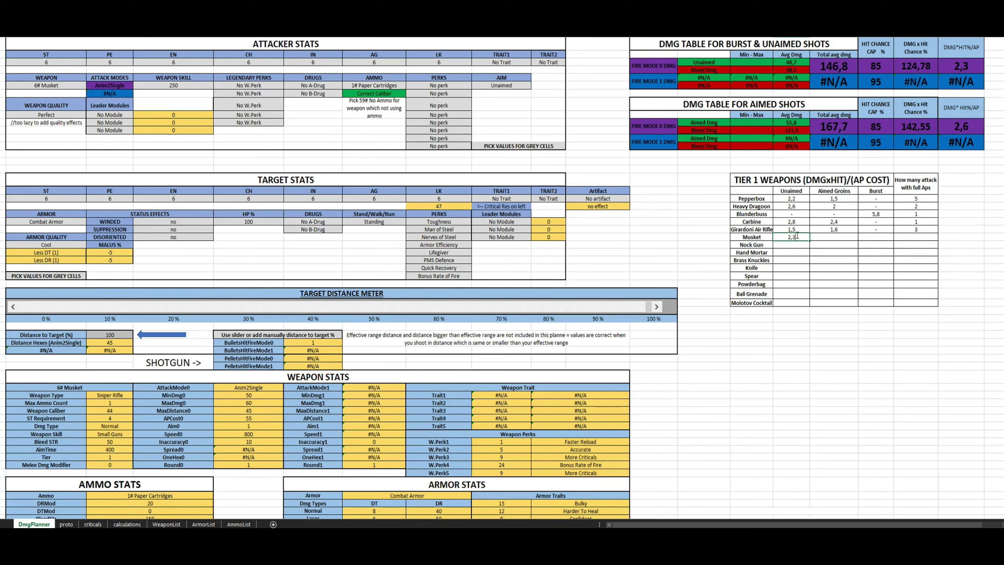
{"action": "key", "text": "Tab"}
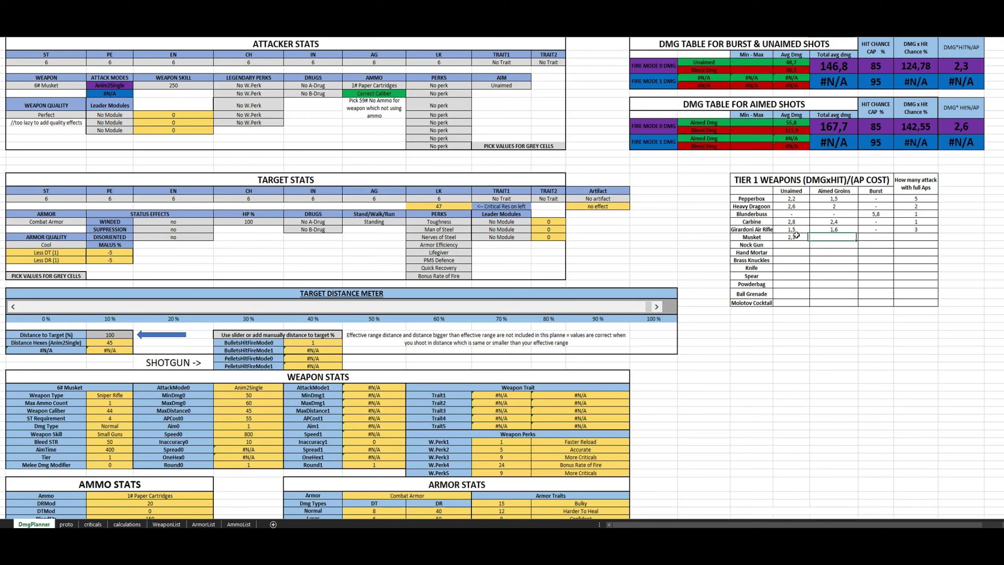
- Set the aim to Groin and enter 2,3 as the Musket's aimed groins value and - as its burst value
{"action": "left_click", "coordinate": [510, 86]}
{"action": "left_click", "coordinate": [535, 86]}
{"action": "left_click", "coordinate": [502, 106]}
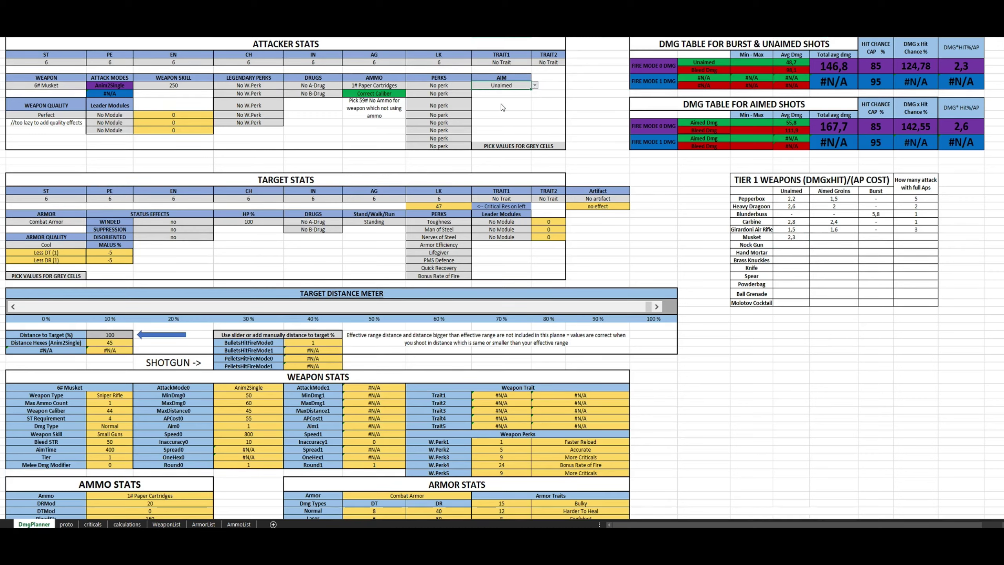
{"action": "left_click", "coordinate": [838, 237]}
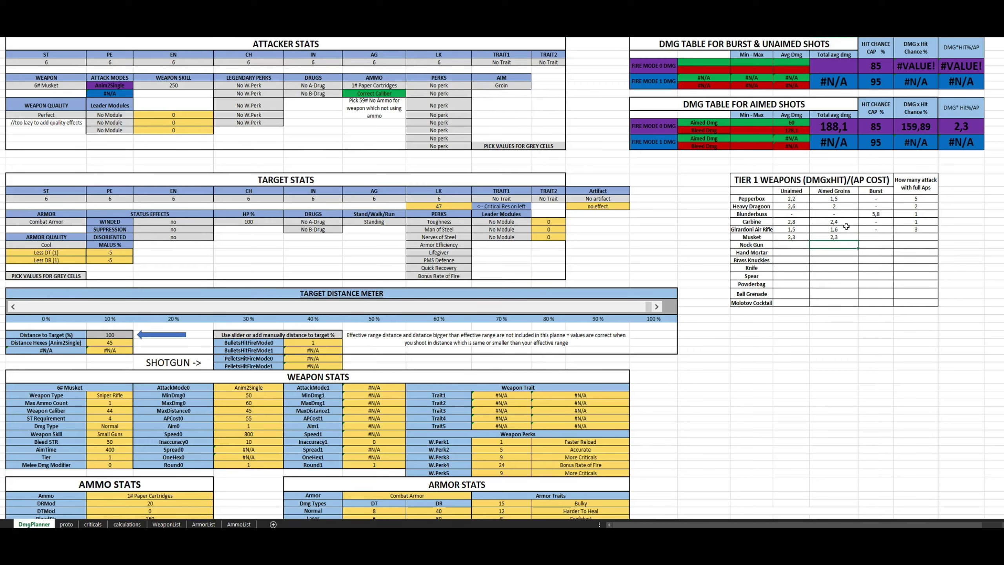
{"action": "left_click", "coordinate": [959, 134]}
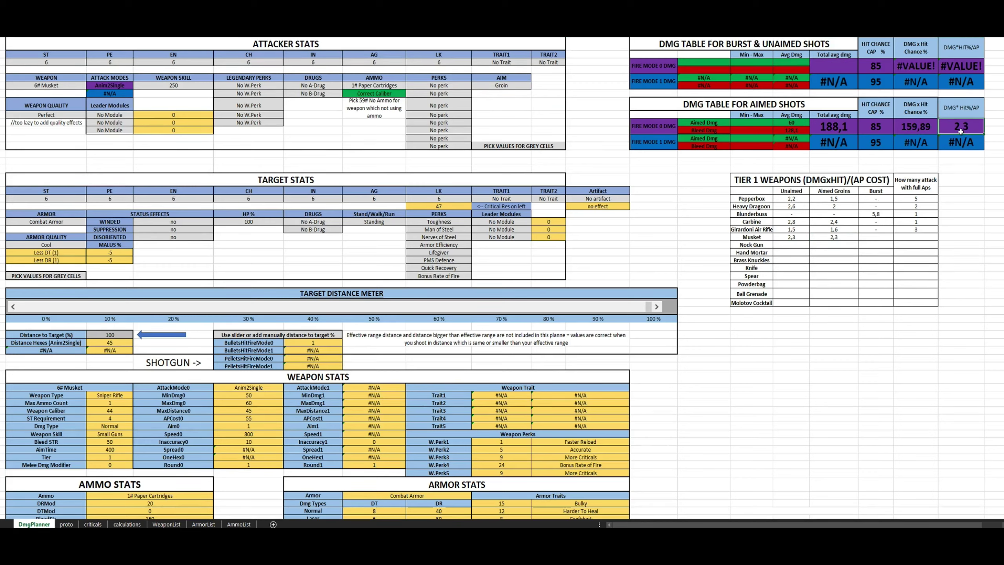
{"action": "left_click", "coordinate": [529, 87]}
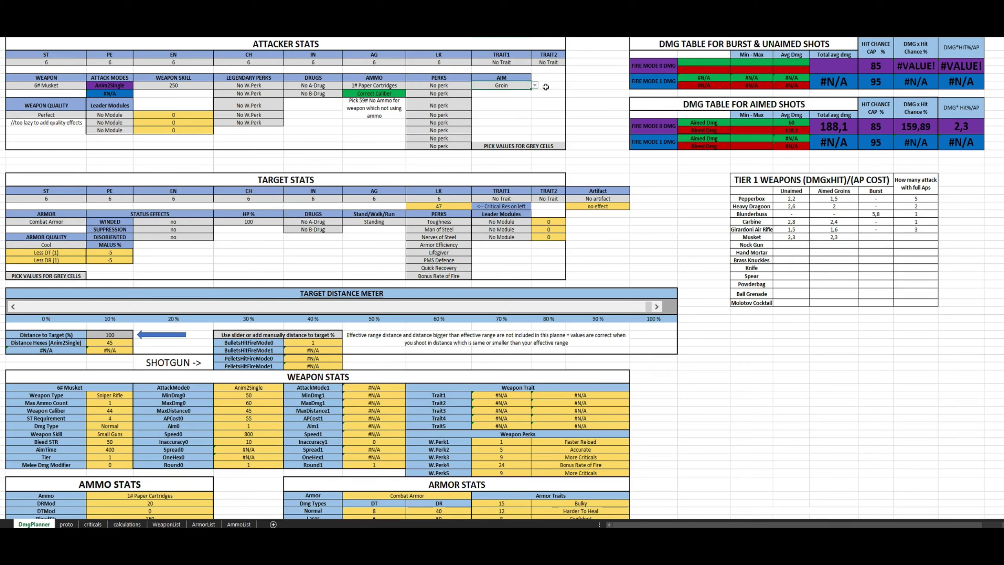
{"action": "left_click", "coordinate": [867, 236]}
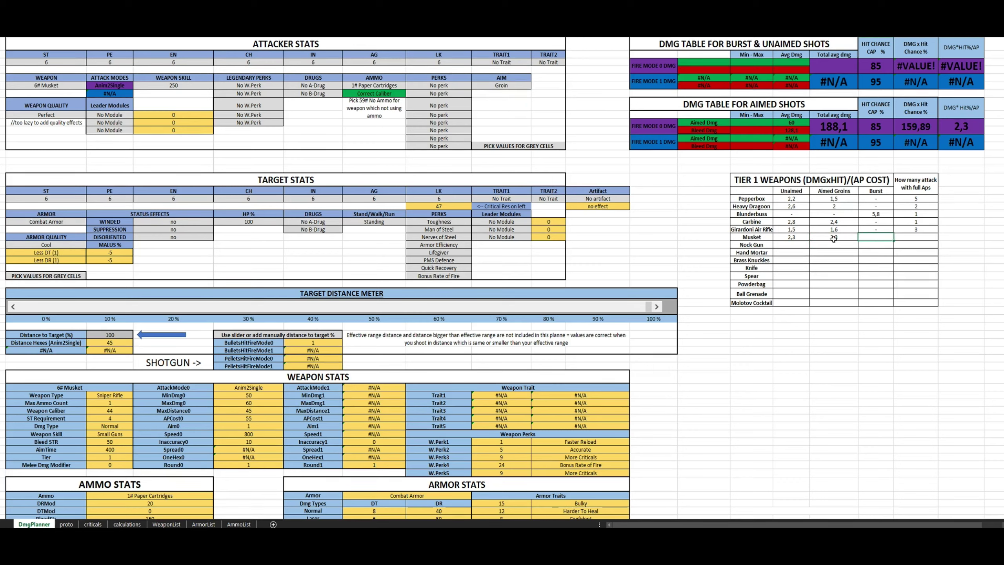
{"action": "key", "text": "Right"}
- Look up the Musket's reload AP in the proto sheet and enter 1 as its number of attacks with full APs in the planner
{"action": "left_click", "coordinate": [232, 420]}
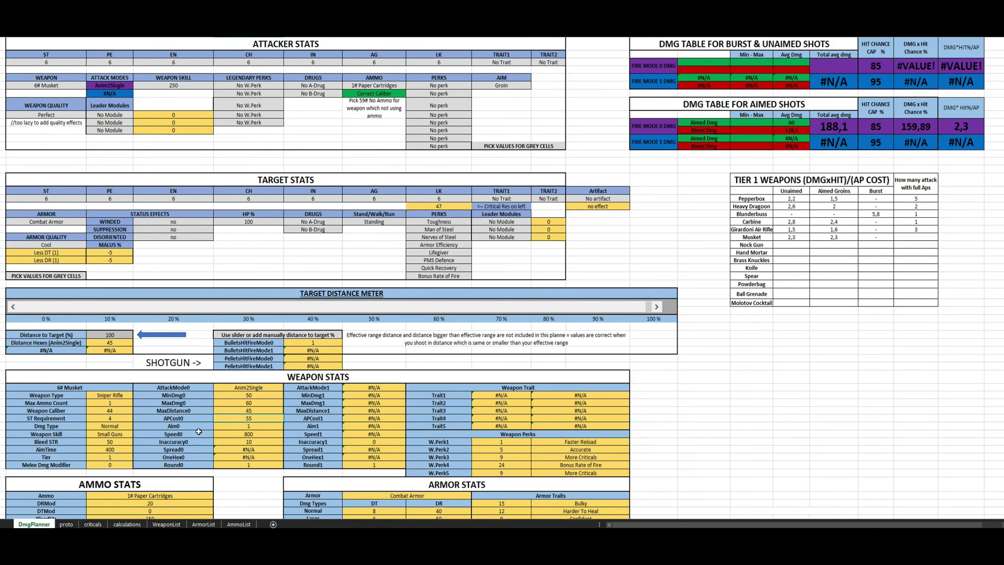
{"action": "left_click", "coordinate": [73, 524]}
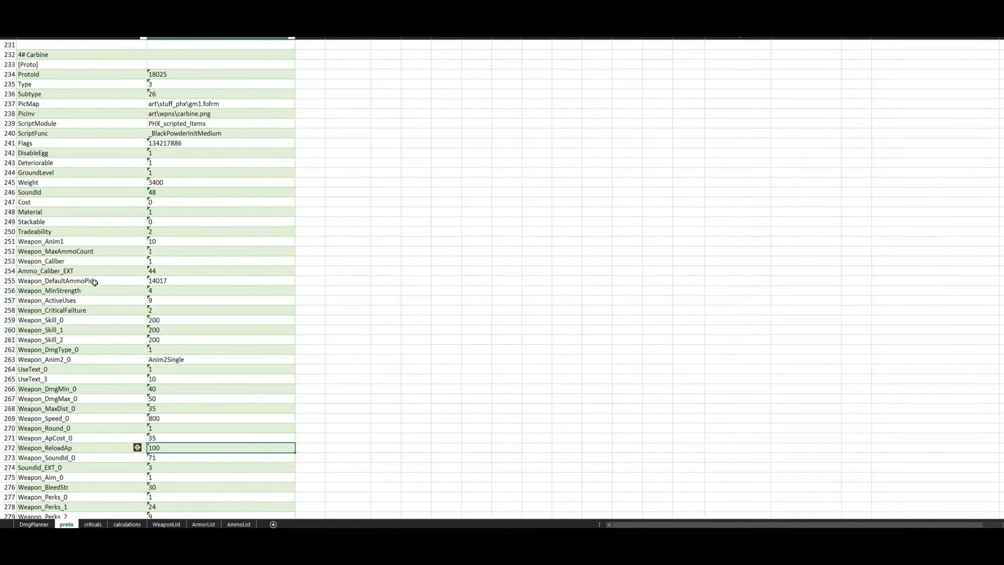
{"action": "scroll", "coordinate": [94, 282], "scroll_direction": "down", "scroll_amount": 8}
{"action": "scroll", "coordinate": [94, 282], "scroll_direction": "down", "scroll_amount": 8}
{"action": "scroll", "coordinate": [94, 282], "scroll_direction": "down", "scroll_amount": 20}
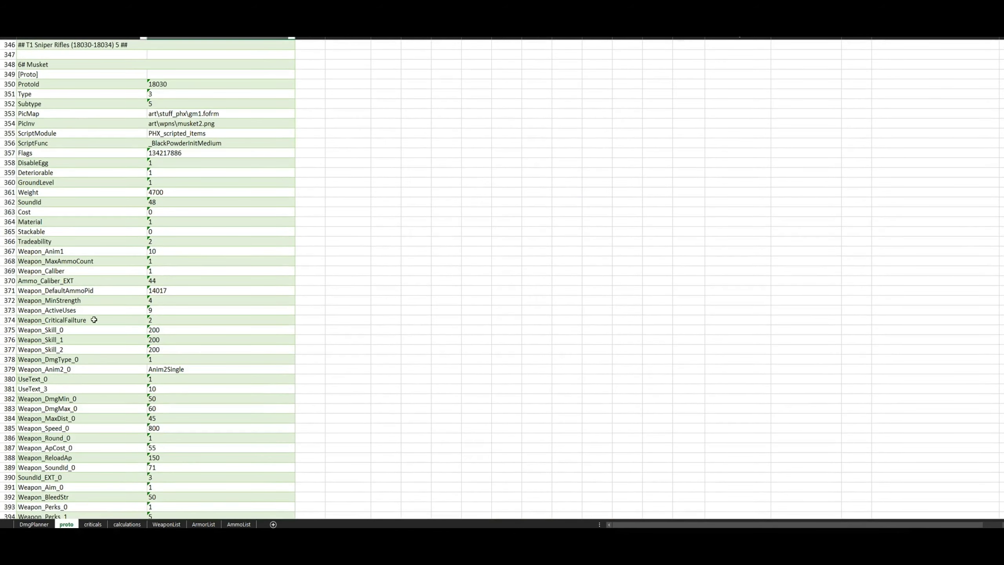
{"action": "left_click", "coordinate": [156, 457]}
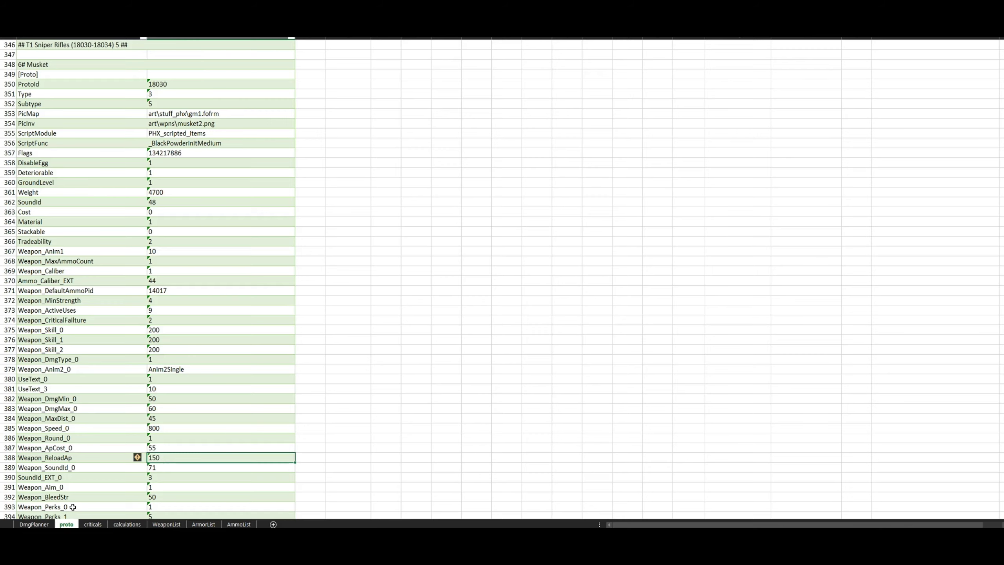
{"action": "left_click", "coordinate": [34, 523]}
{"action": "left_click", "coordinate": [910, 237]}
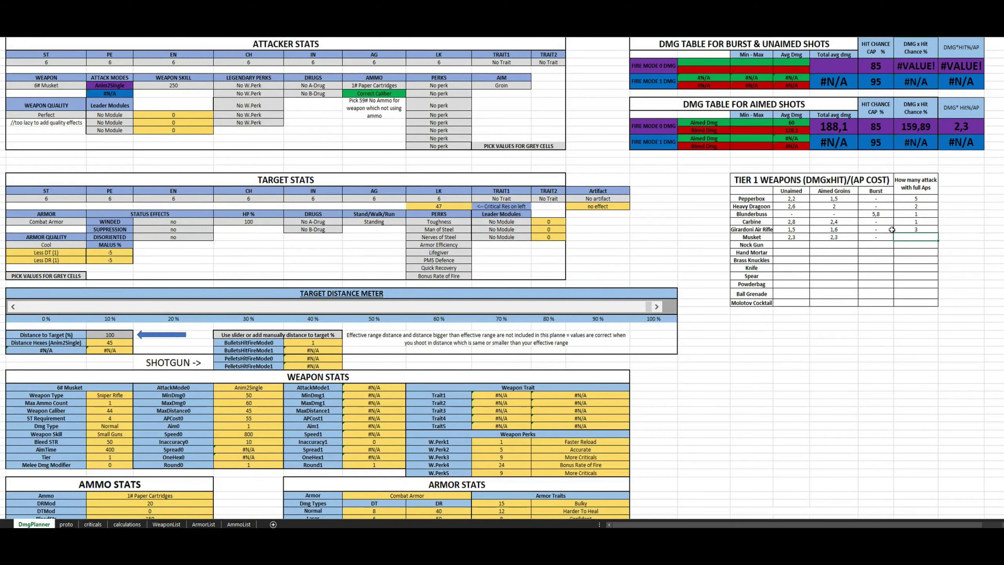
{"action": "key", "text": "Return"}
- Set the attacker's weapon to 7# Nock Gun
{"action": "left_click", "coordinate": [783, 246]}
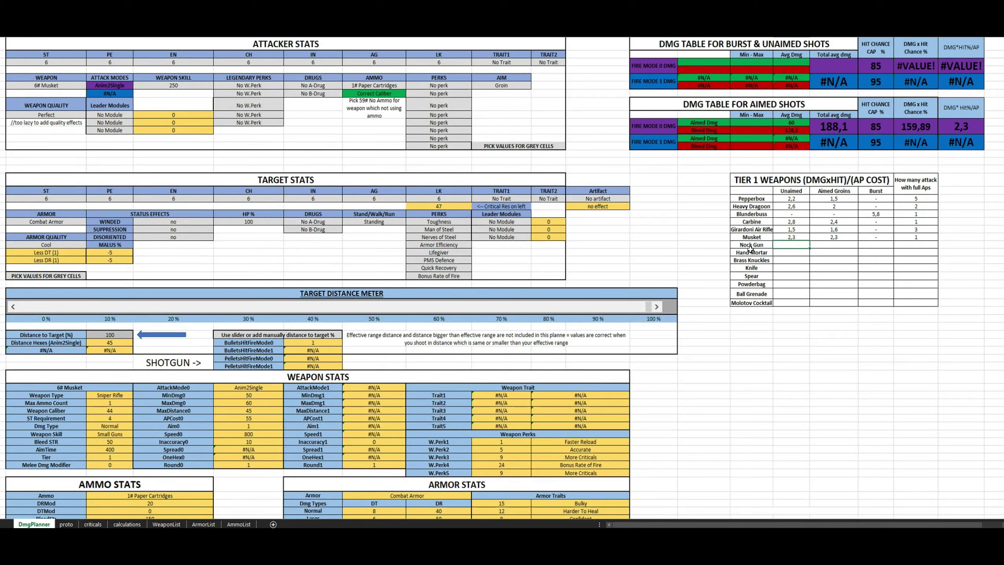
{"action": "left_click", "coordinate": [740, 245]}
{"action": "left_click", "coordinate": [83, 87]}
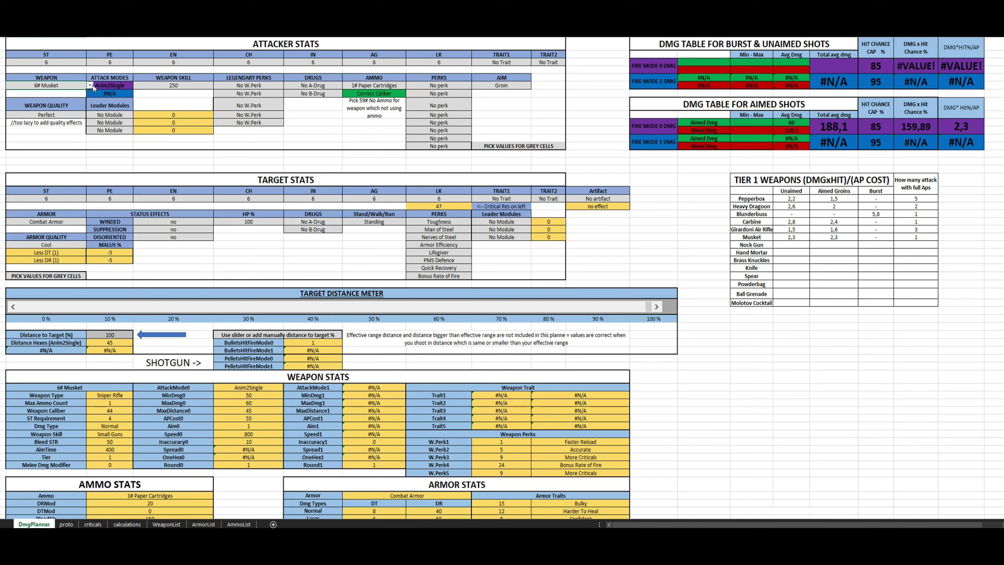
{"action": "left_click", "coordinate": [90, 85]}
{"action": "left_click", "coordinate": [50, 96]}
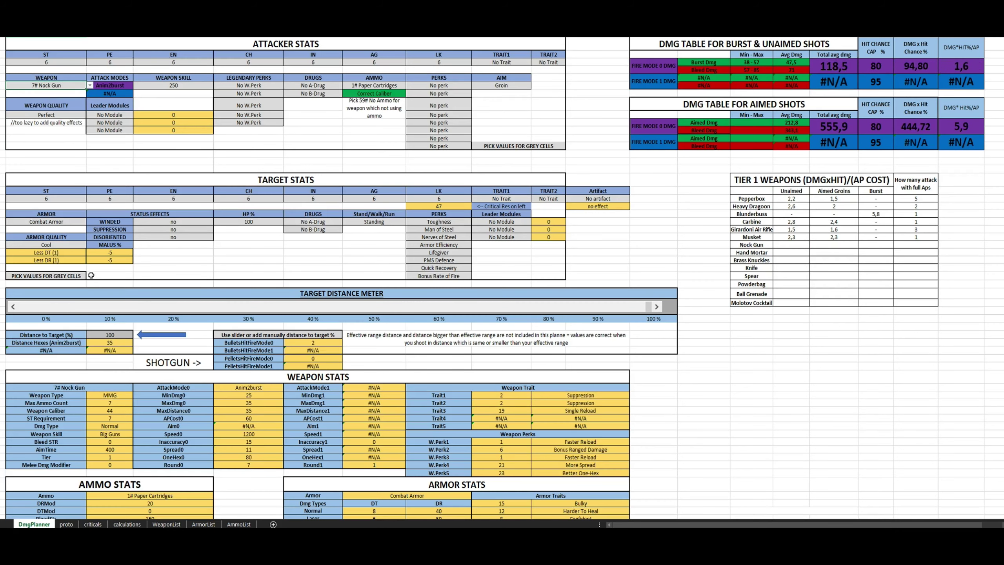
- Reduce the distance to target to 59 % for the Nock Gun
{"action": "left_click", "coordinate": [110, 393]}
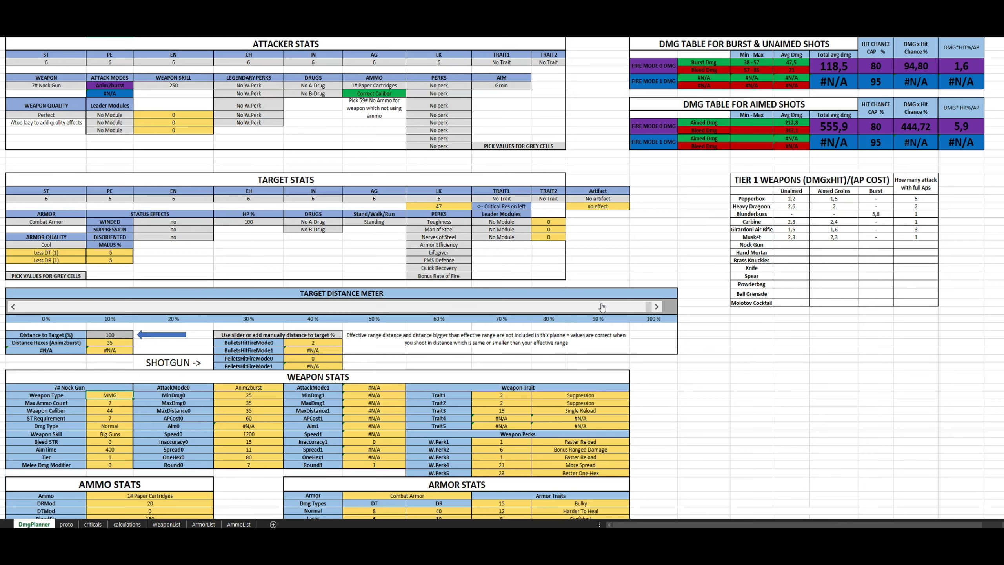
{"action": "left_click_drag", "start_coordinate": [649, 308], "coordinate": [642, 309]}
{"action": "left_click_drag", "start_coordinate": [447, 312], "coordinate": [392, 312]}
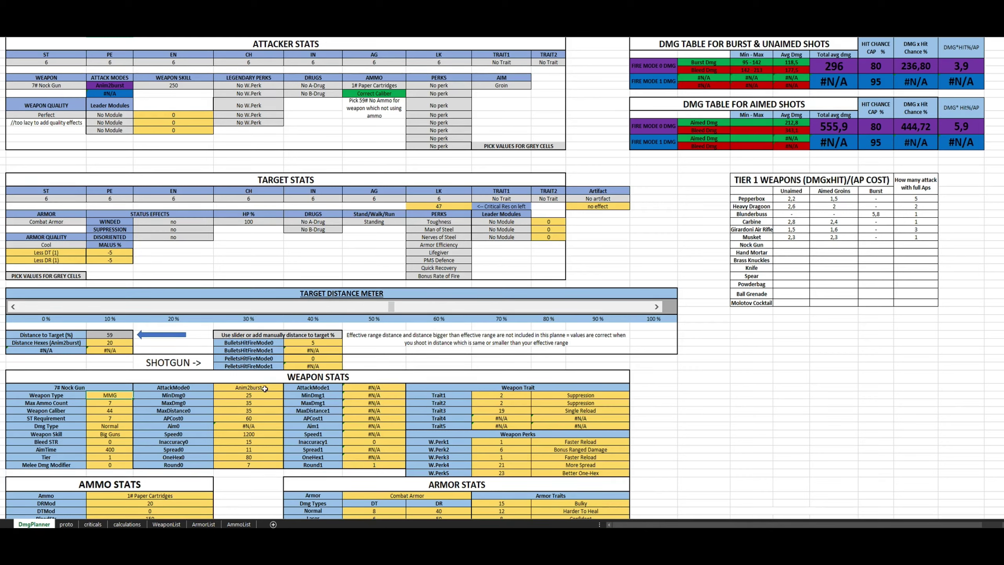
{"action": "left_click", "coordinate": [404, 308]}
{"action": "left_click", "coordinate": [399, 311]}
- Enter - for both the unaimed and aimed groins values of the Nock Gun in the Tier 1 weapons table
{"action": "left_click", "coordinate": [782, 247]}
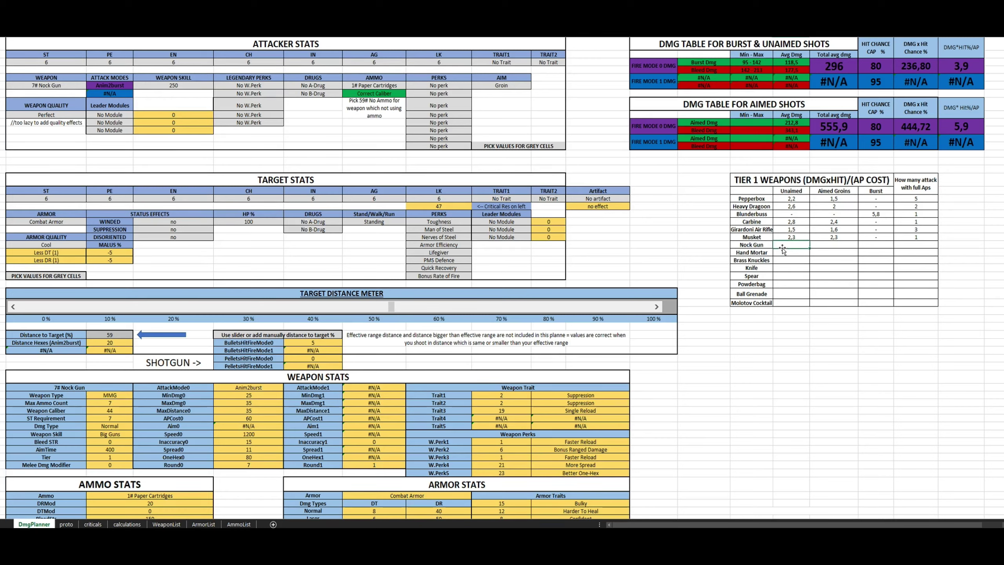
{"action": "type", "text": "-"}
{"action": "key", "text": "Right"}
{"action": "key", "text": "Return"}
{"action": "scroll", "coordinate": [511, 86], "scroll_direction": "down", "scroll_amount": 2}
{"action": "scroll", "coordinate": [511, 86], "scroll_direction": "up", "scroll_amount": 2}
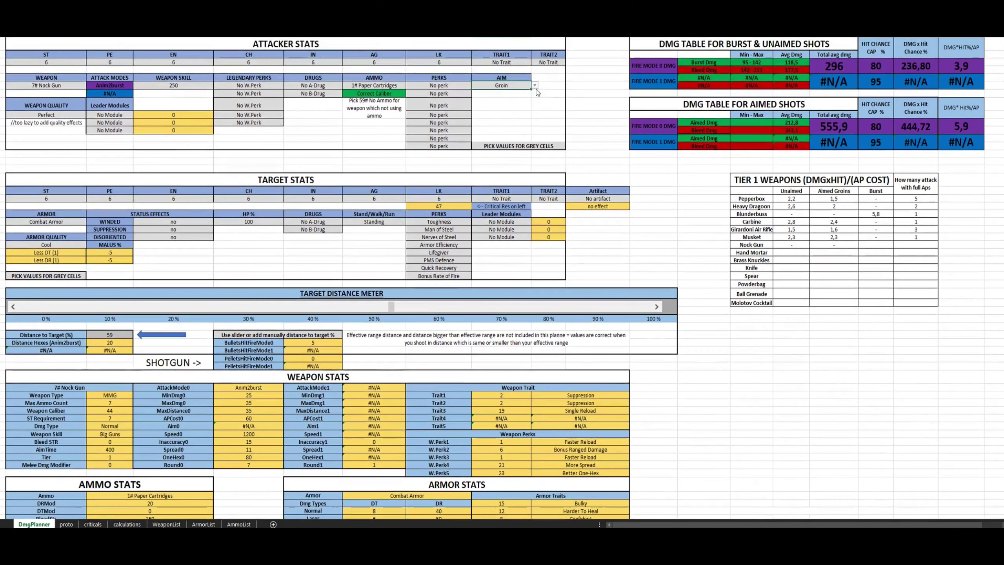
- Set the attacker's aim to Unaimed for the Nock Gun and check the total average burst damage
{"action": "left_click", "coordinate": [511, 86]}
{"action": "left_click", "coordinate": [535, 85]}
{"action": "left_click", "coordinate": [500, 92]}
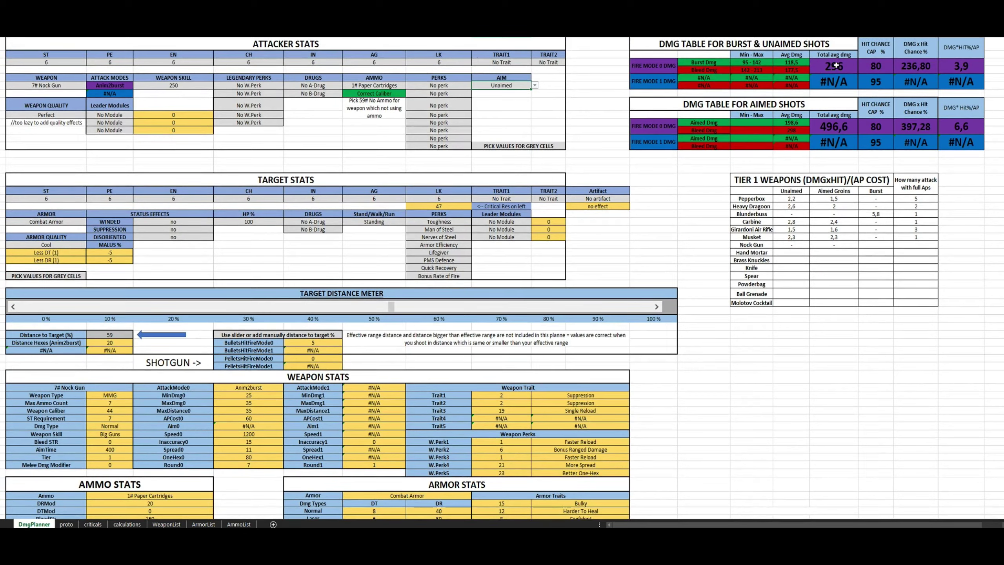
{"action": "left_click", "coordinate": [836, 65]}
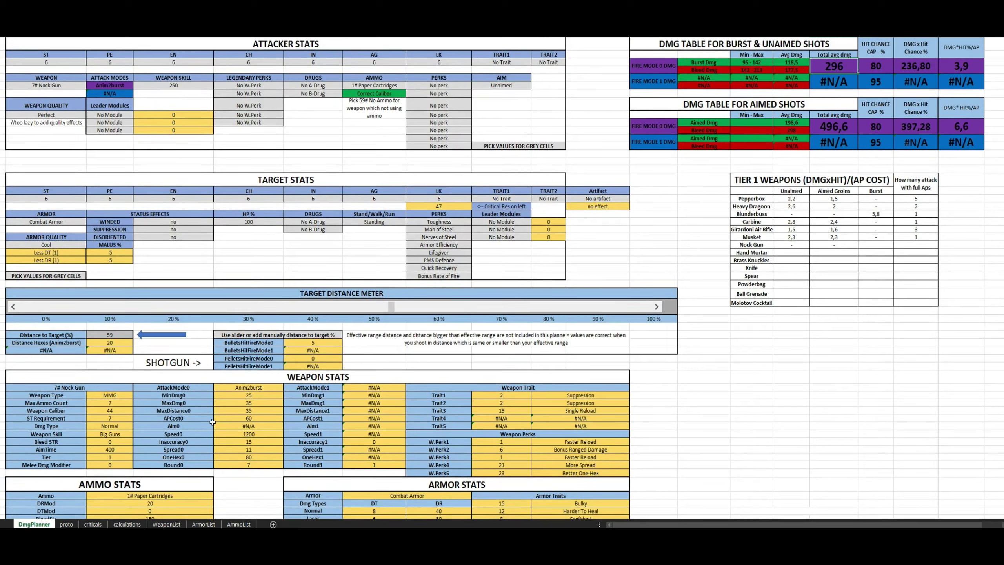
- Reduce the distance to target to 58 % and check the number of bullets hitting in fire mode 0
{"action": "scroll", "coordinate": [203, 437], "scroll_direction": "down", "scroll_amount": 1}
{"action": "scroll", "coordinate": [195, 406], "scroll_direction": "up", "scroll_amount": 1}
{"action": "mouse_move", "coordinate": [392, 306]}
{"action": "left_mouse_down"}
{"action": "mouse_move", "coordinate": [660, 308]}
{"action": "mouse_move", "coordinate": [373, 307]}
{"action": "mouse_move", "coordinate": [382, 310]}
{"action": "left_mouse_up"}
{"action": "left_click", "coordinate": [310, 342]}
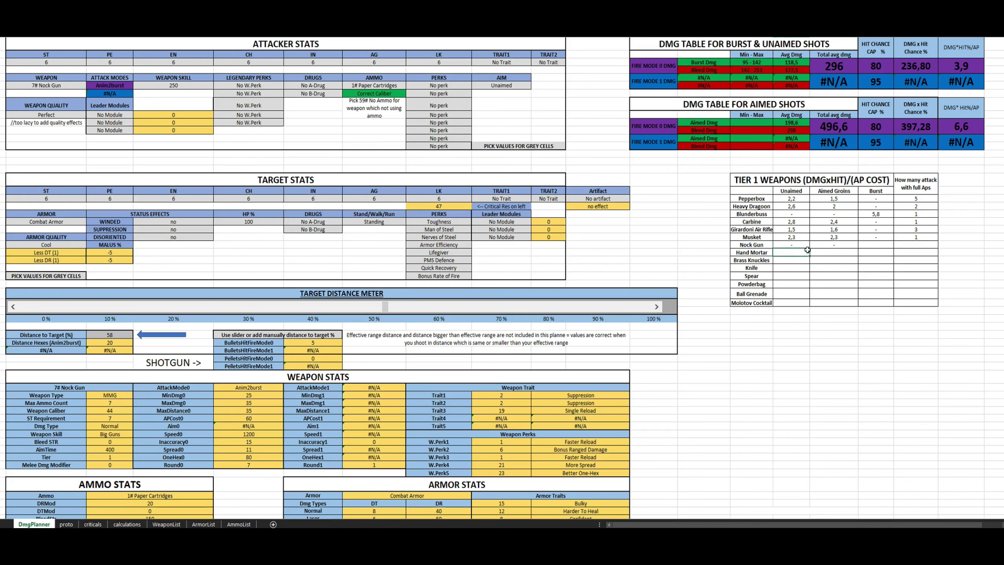
- Look up the Nock Gun's reload AP in the proto sheet and its max ammo count in the planner
{"action": "left_click", "coordinate": [873, 243]}
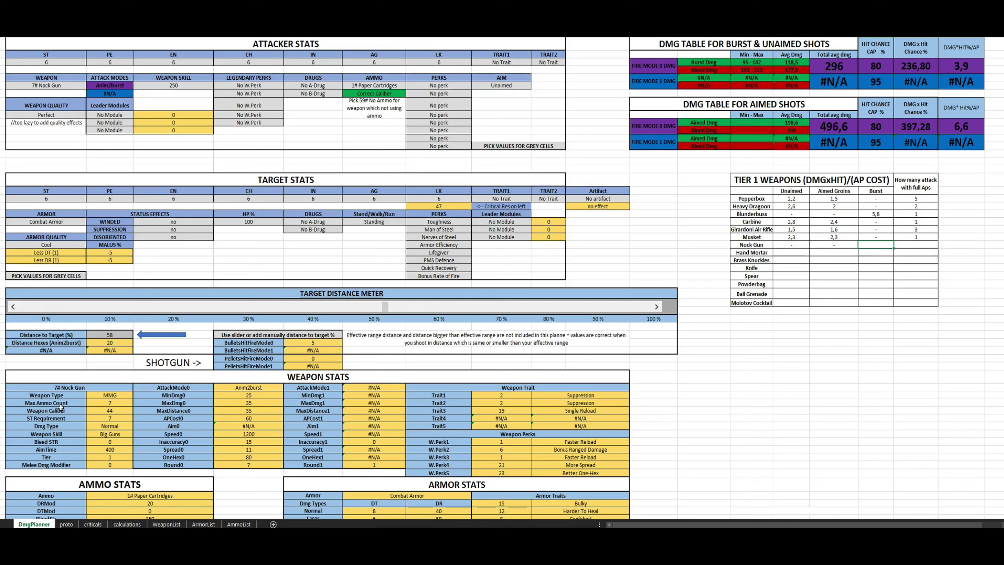
{"action": "left_click", "coordinate": [603, 411]}
{"action": "left_click", "coordinate": [66, 524]}
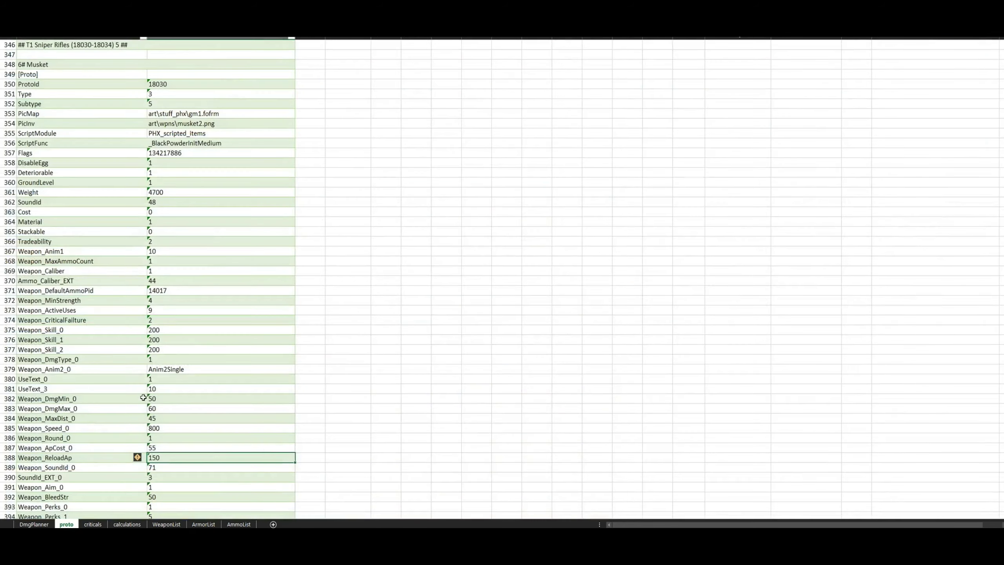
{"action": "scroll", "coordinate": [142, 398], "scroll_direction": "down", "scroll_amount": 12}
{"action": "scroll", "coordinate": [142, 398], "scroll_direction": "down", "scroll_amount": 7}
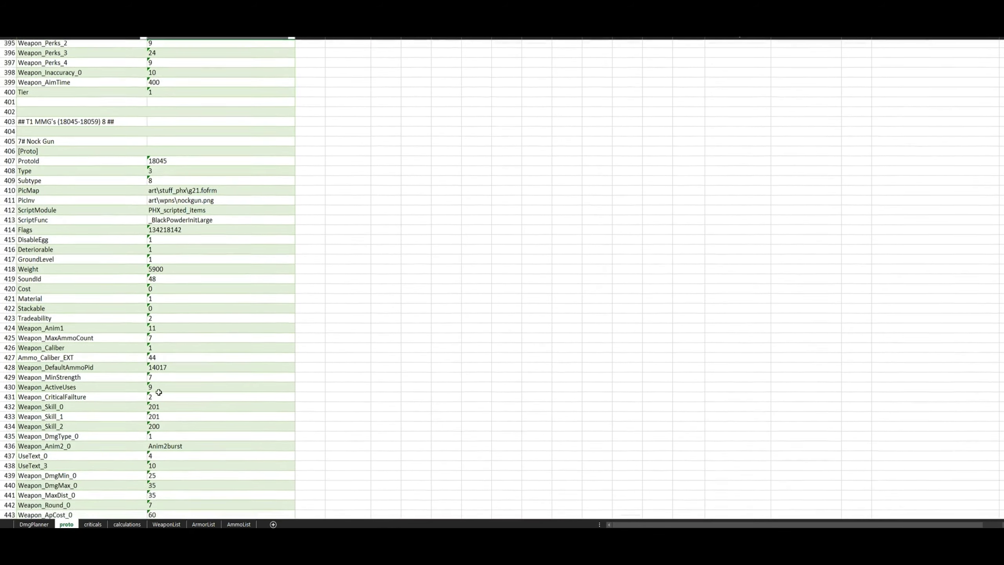
{"action": "scroll", "coordinate": [168, 334], "scroll_direction": "down", "scroll_amount": 4}
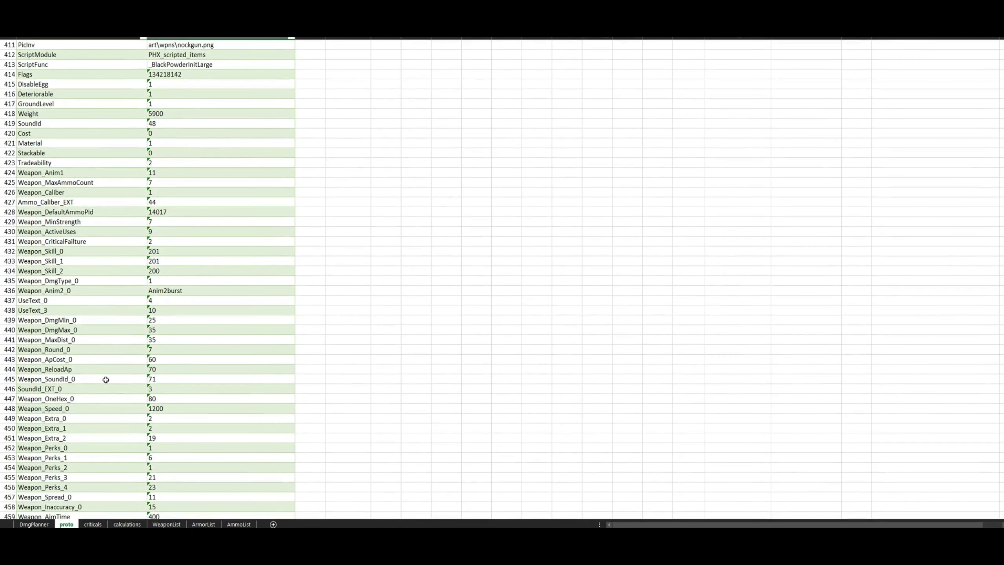
{"action": "left_click", "coordinate": [163, 369]}
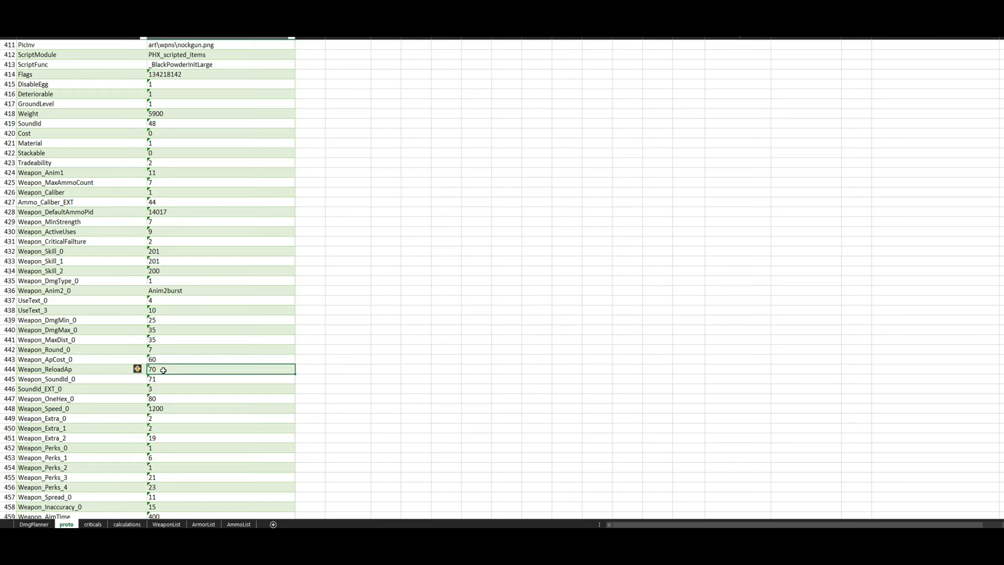
{"action": "left_click", "coordinate": [34, 524]}
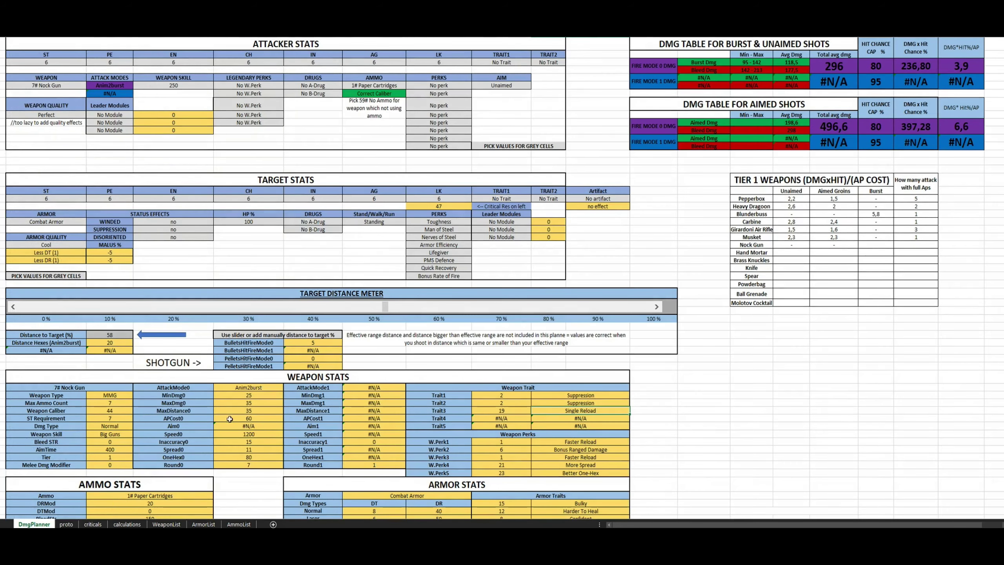
{"action": "left_click", "coordinate": [120, 405]}
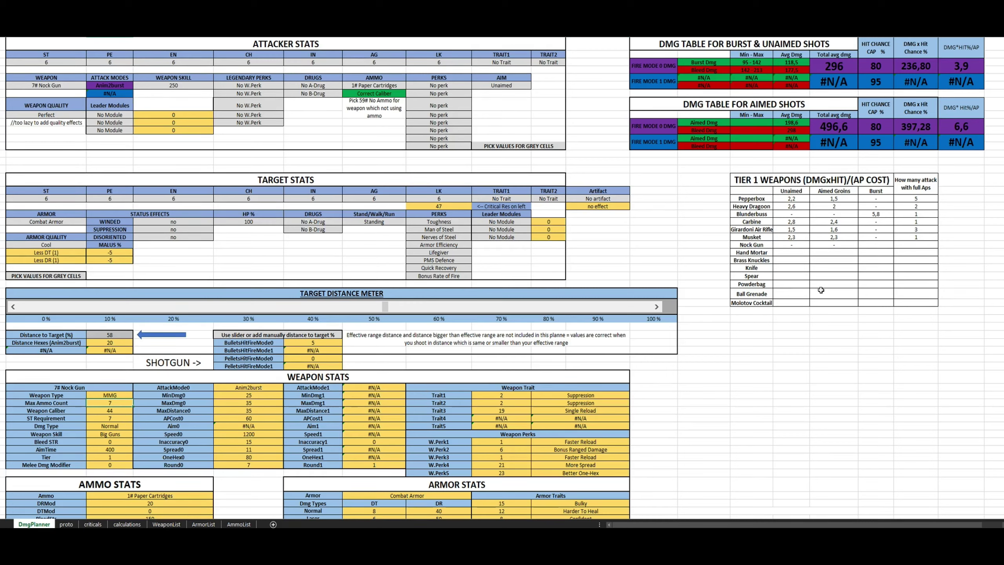
- Enter 3,9 as the Nock Gun's burst value and 1 as its number of attacks with full APs
{"action": "left_click", "coordinate": [873, 244]}
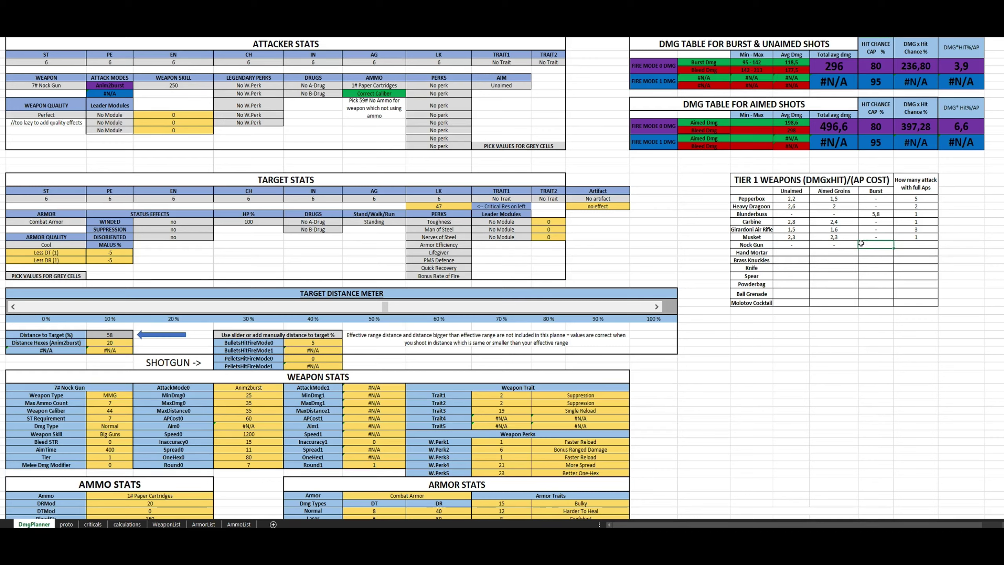
{"action": "type", "text": "3,9"}
{"action": "key", "text": "Tab"}
{"action": "key", "text": "Return"}
- Set the distance to target to 2 % and check the Nock Gun's bullets hitting, rounds and burst damage
{"action": "left_click", "coordinate": [285, 311]}
{"action": "left_click_drag", "start_coordinate": [285, 311], "coordinate": [34, 308]}
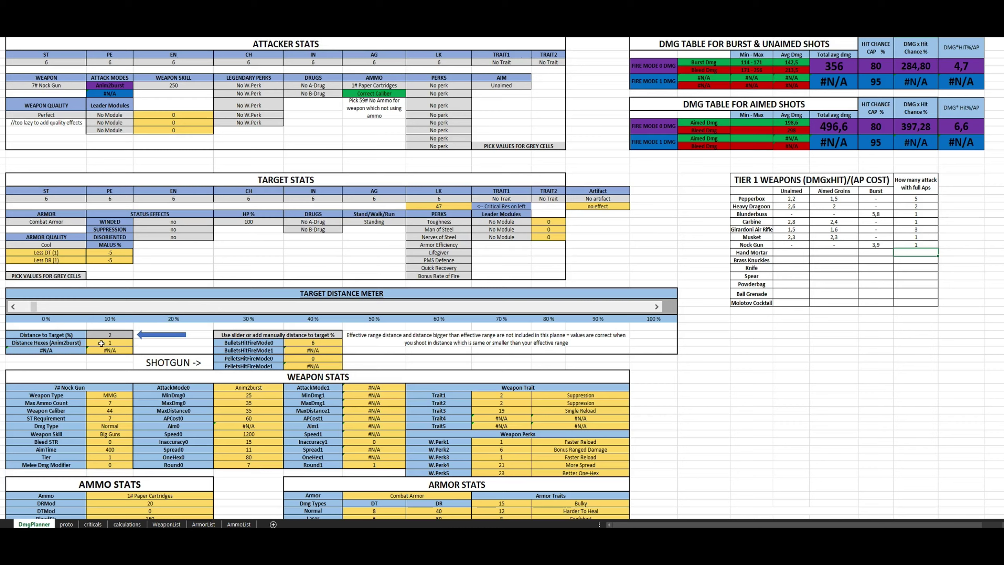
{"action": "left_click", "coordinate": [314, 343]}
{"action": "left_click", "coordinate": [261, 465]}
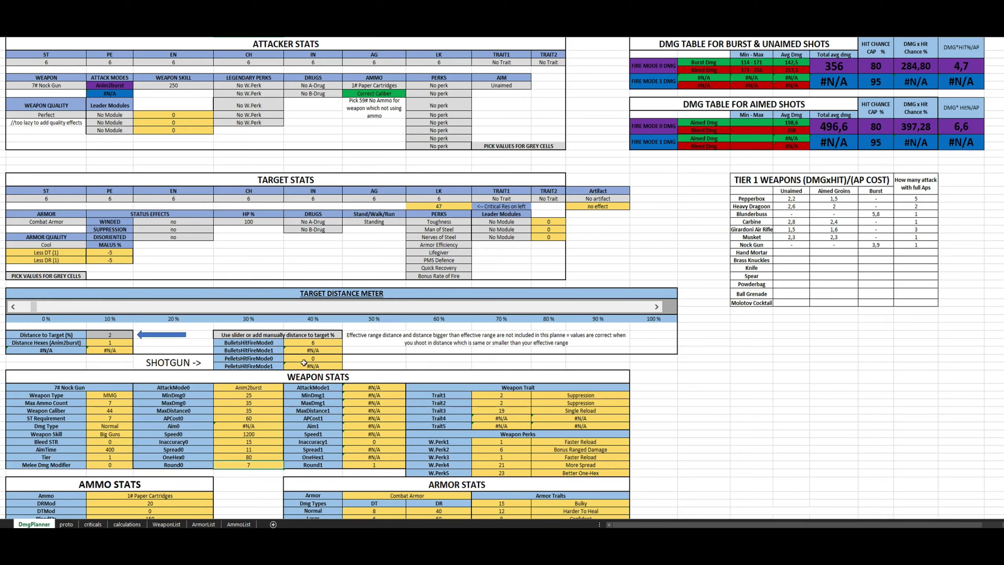
{"action": "left_click", "coordinate": [842, 68]}
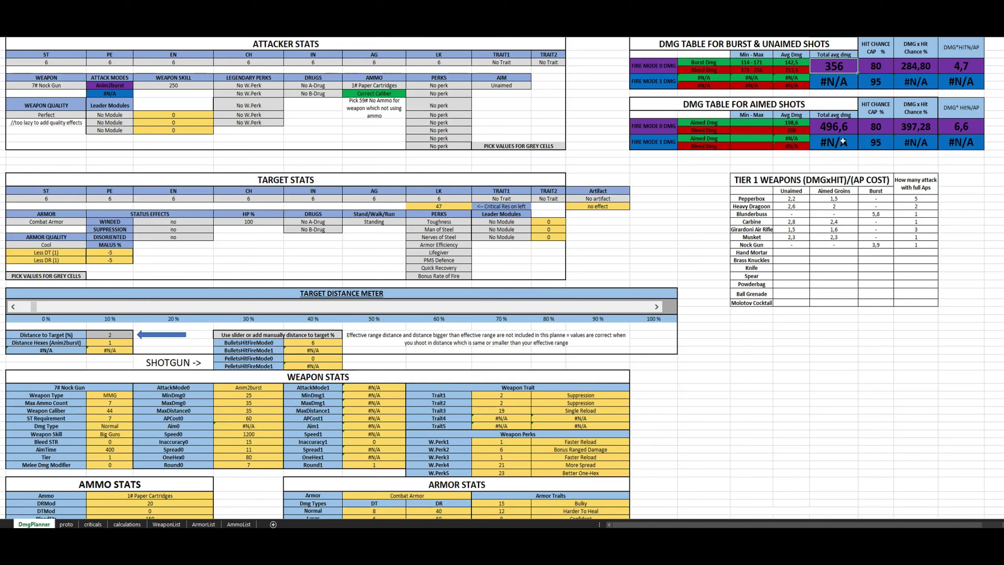
{"action": "left_click", "coordinate": [794, 70]}
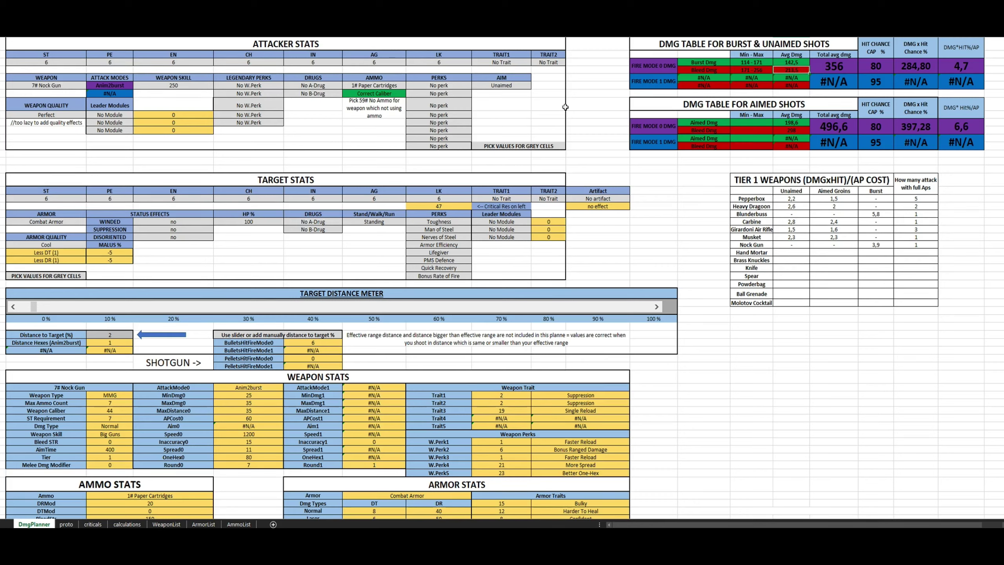
- Set the attacker's weapon to 8# Hand Mortar and its ammo to 3# Mortar Grenades
{"action": "left_click", "coordinate": [64, 85]}
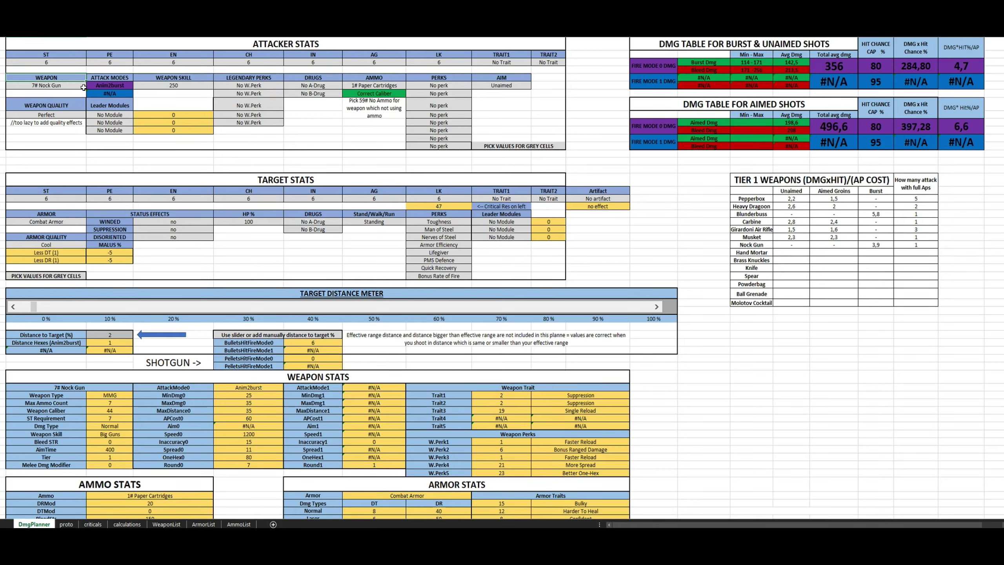
{"action": "left_click", "coordinate": [90, 85]}
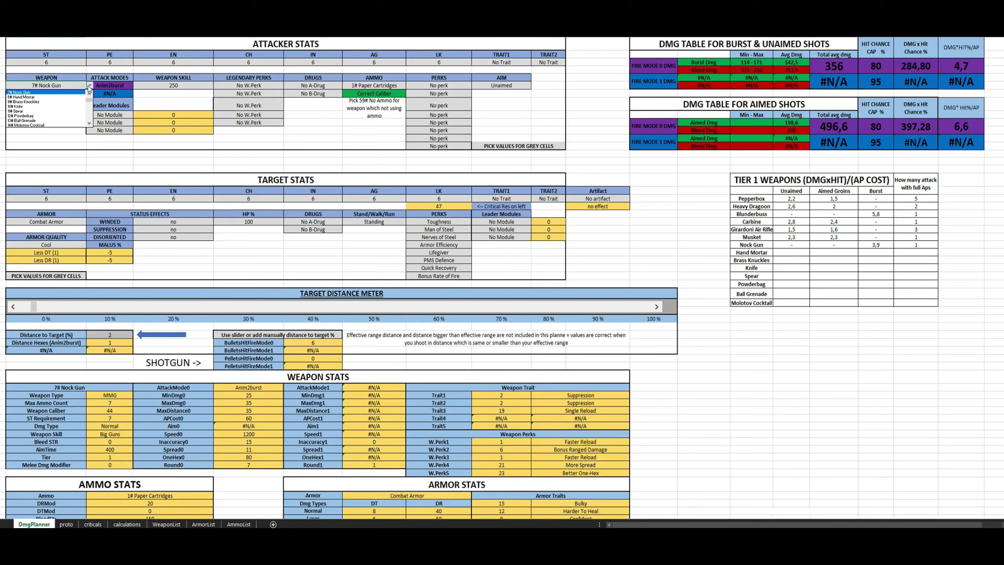
{"action": "left_click", "coordinate": [57, 97]}
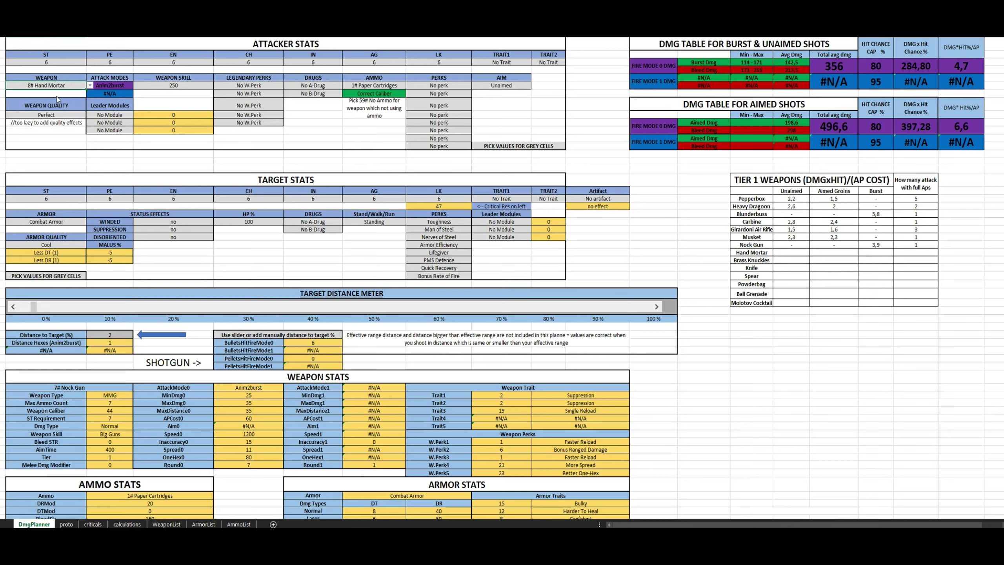
{"action": "left_click", "coordinate": [391, 87]}
{"action": "left_click", "coordinate": [409, 86]}
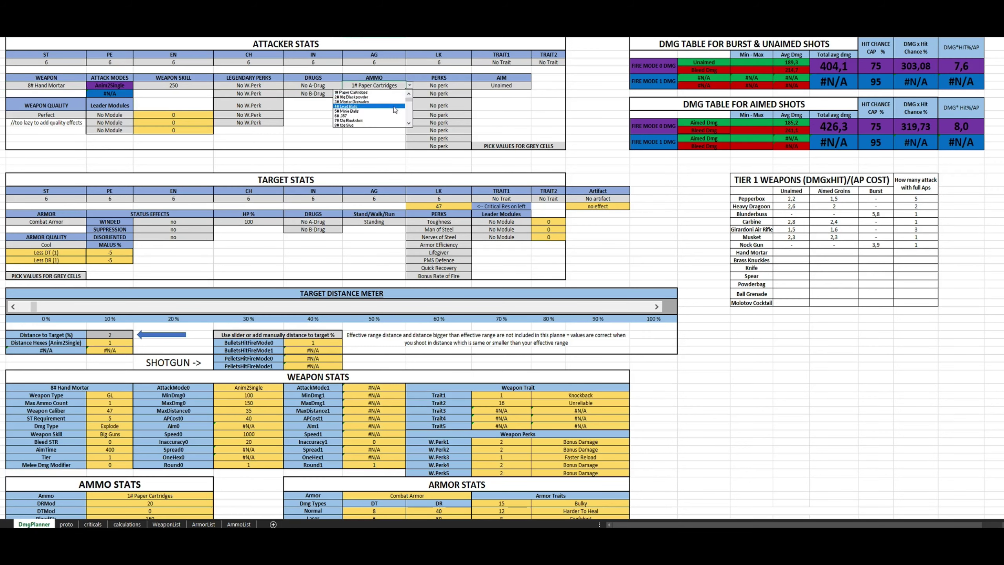
{"action": "left_click", "coordinate": [364, 102]}
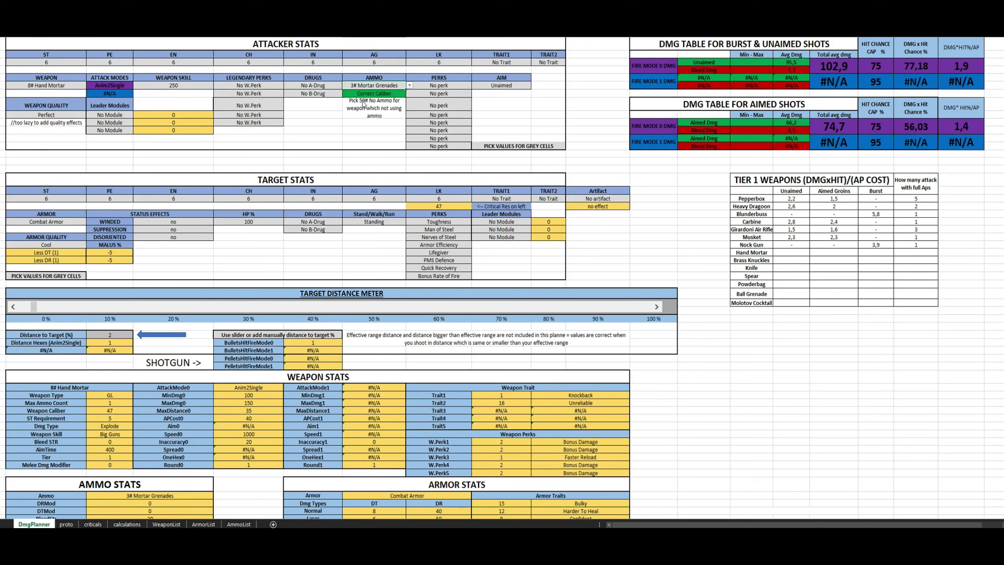
- Check the Hand Mortar's stats and enter 1,9 for unaimed and - for aimed groins and burst in the Tier 1 weapons table
{"action": "left_click", "coordinate": [807, 252]}
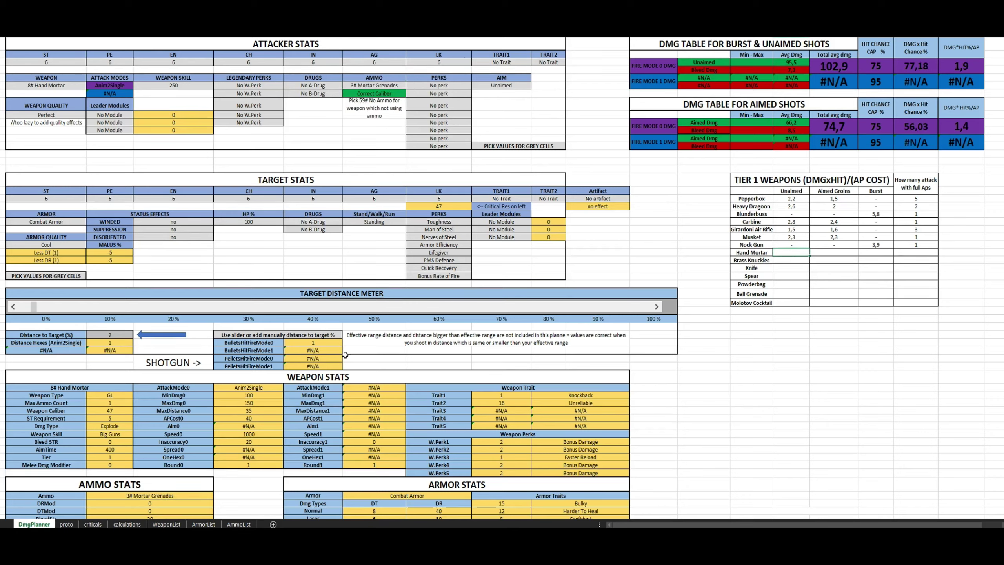
{"action": "left_click", "coordinate": [120, 426]}
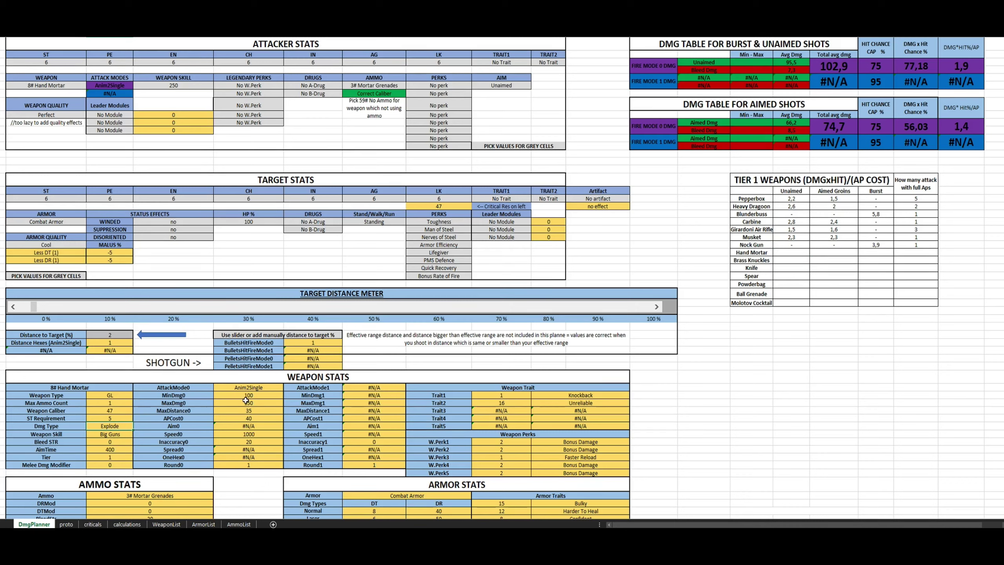
{"action": "left_click", "coordinate": [830, 71]}
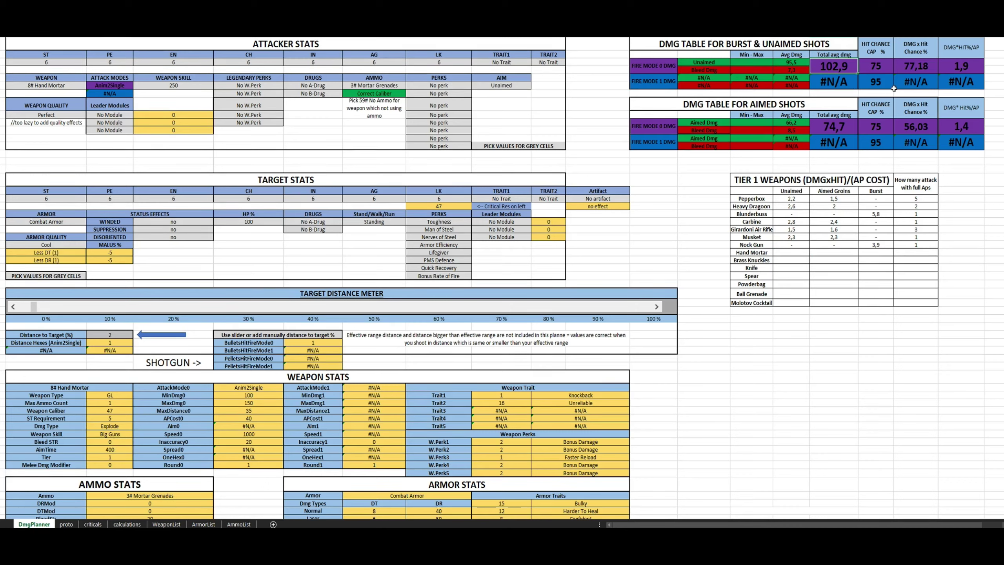
{"action": "left_click", "coordinate": [243, 419]}
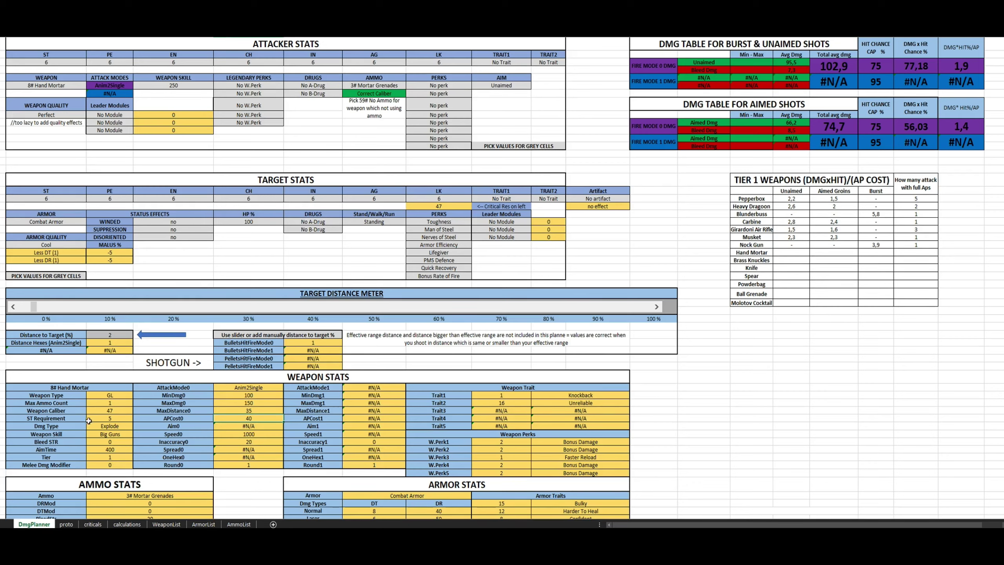
{"action": "left_click", "coordinate": [241, 410]}
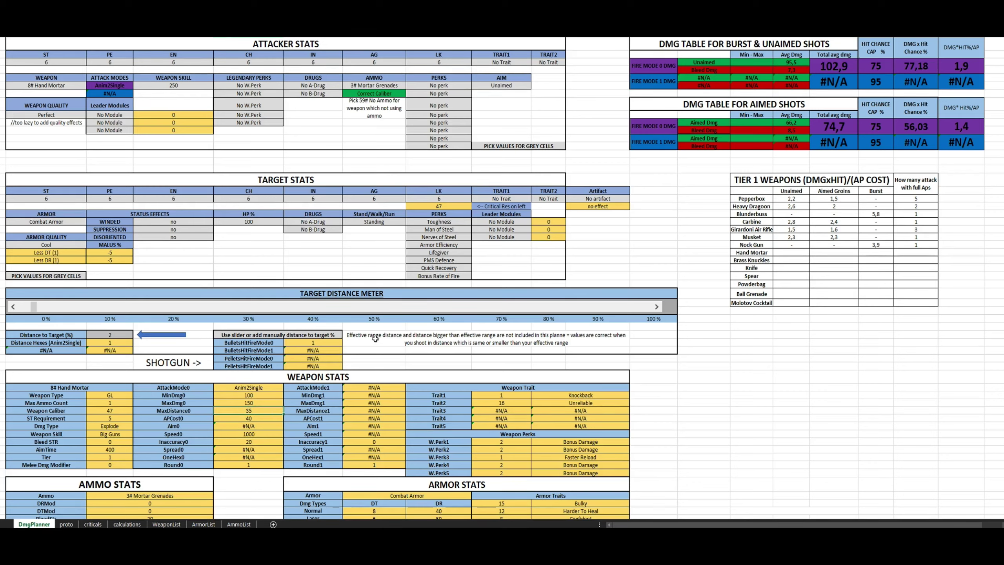
{"action": "left_click", "coordinate": [795, 253]}
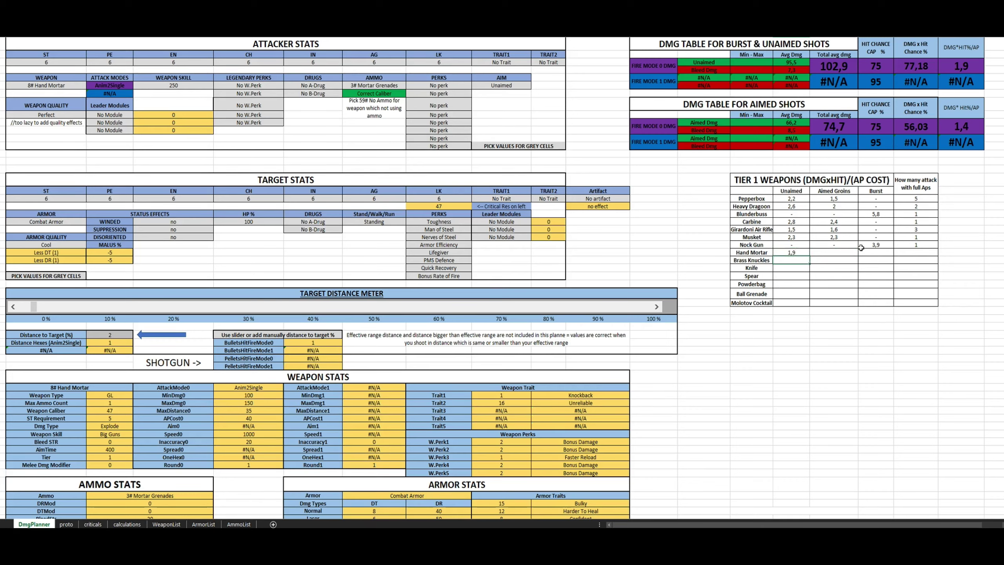
{"action": "key", "text": "Right"}
{"action": "type", "text": "-"}
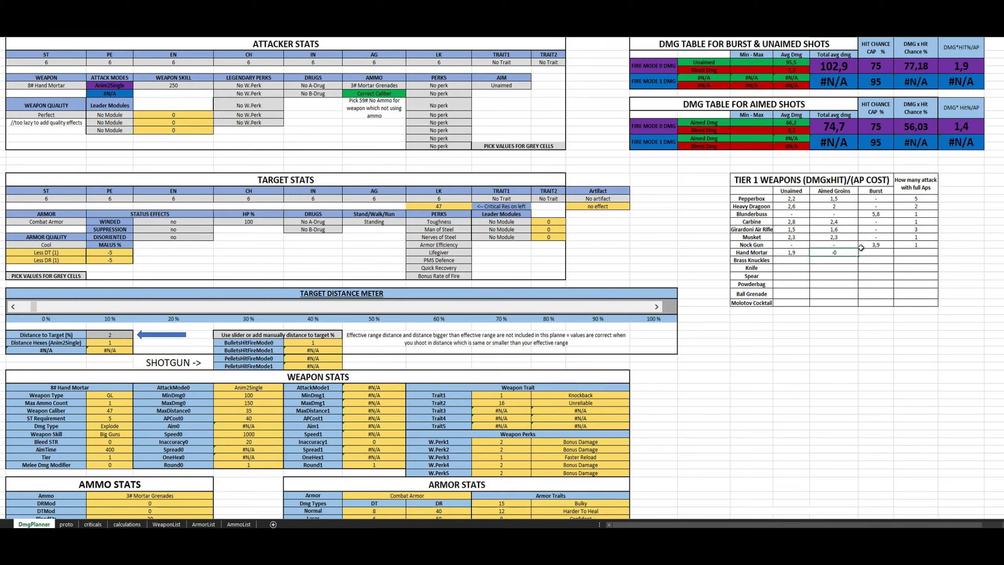
{"action": "key", "text": "Right"}
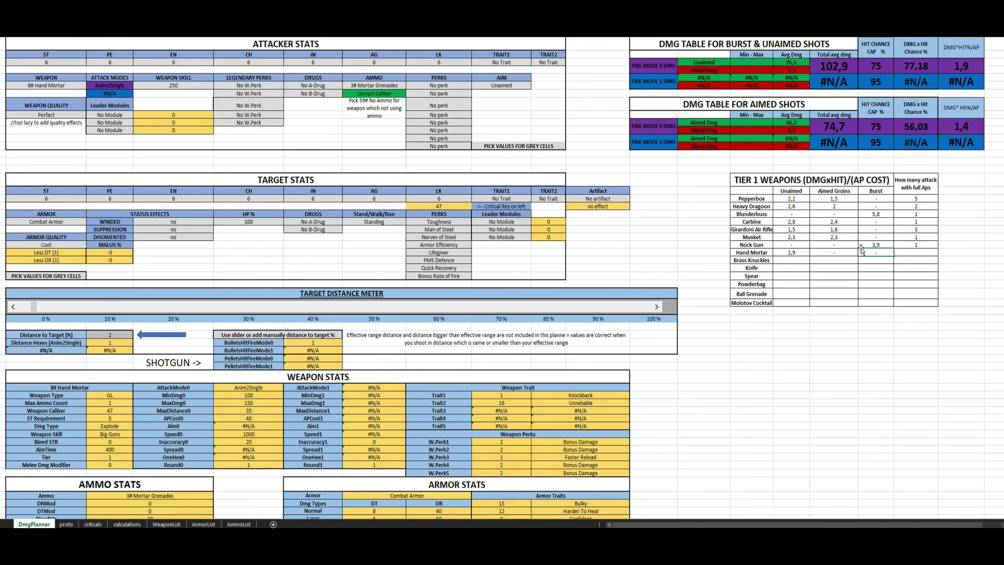
{"action": "type", "text": "-"}
{"action": "key", "text": "Right"}
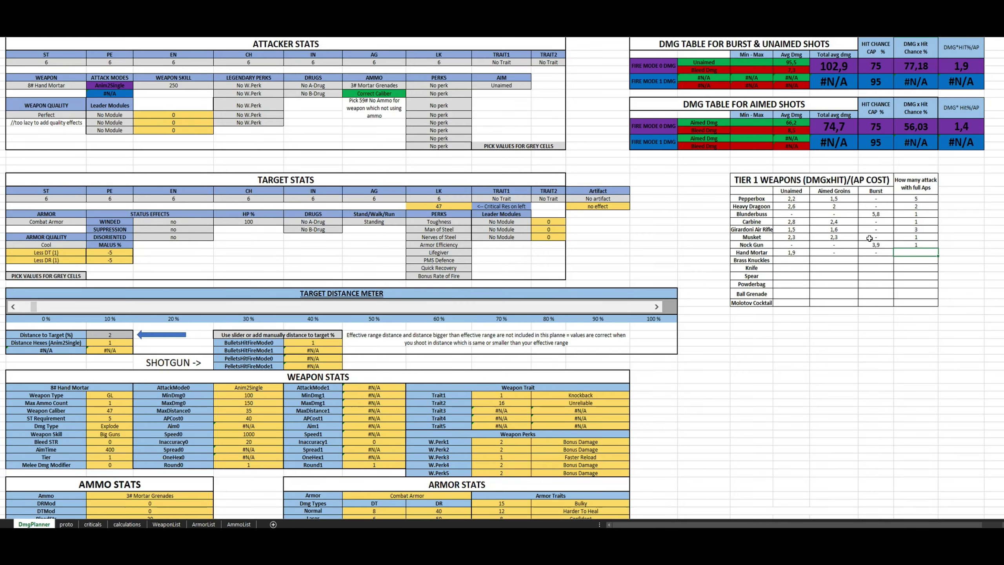
- Look up the Hand Mortar's AP cost and its Weapon_ReloadAp value on the proto sheet, returning to the DmgPlanner sheet
{"action": "left_click", "coordinate": [260, 418]}
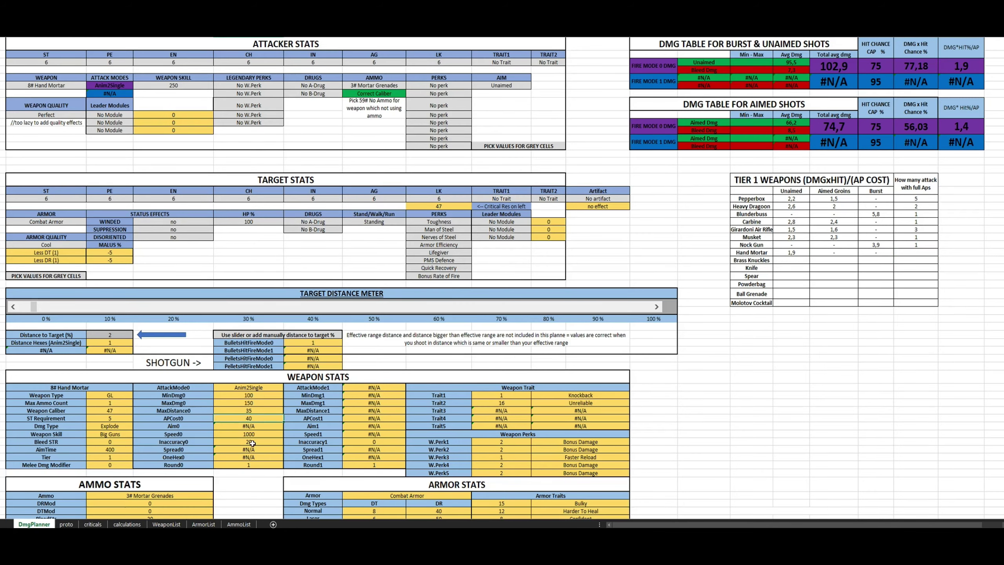
{"action": "left_click", "coordinate": [66, 524]}
{"action": "scroll", "coordinate": [107, 389], "scroll_direction": "down", "scroll_amount": 10}
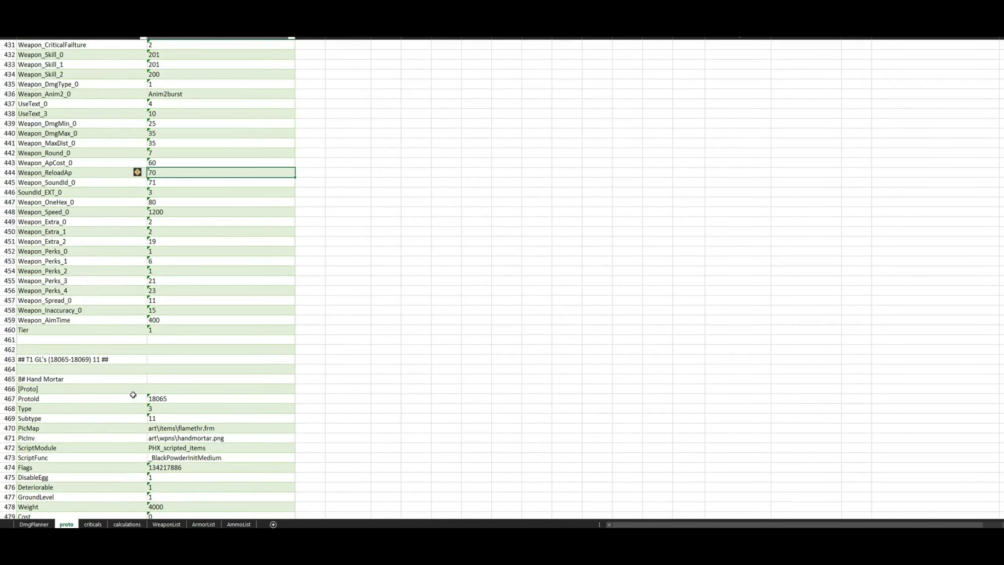
{"action": "scroll", "coordinate": [97, 358], "scroll_direction": "down", "scroll_amount": 7}
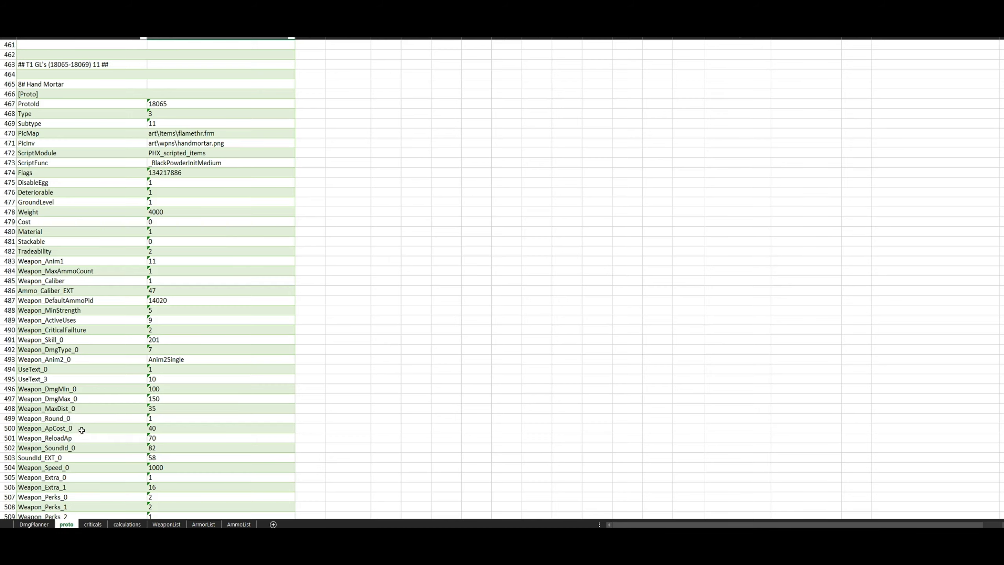
{"action": "left_click", "coordinate": [158, 436]}
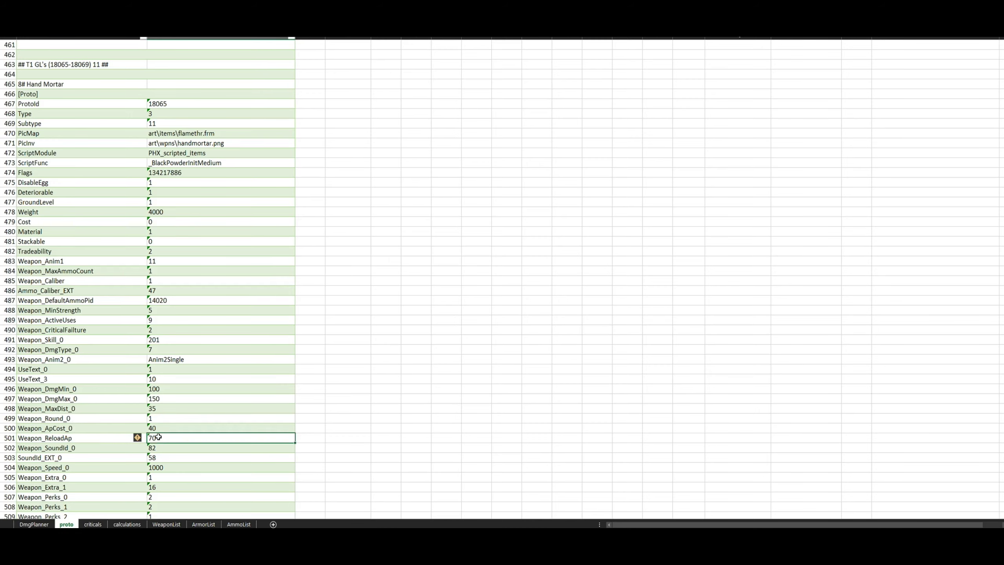
{"action": "left_click", "coordinate": [34, 524]}
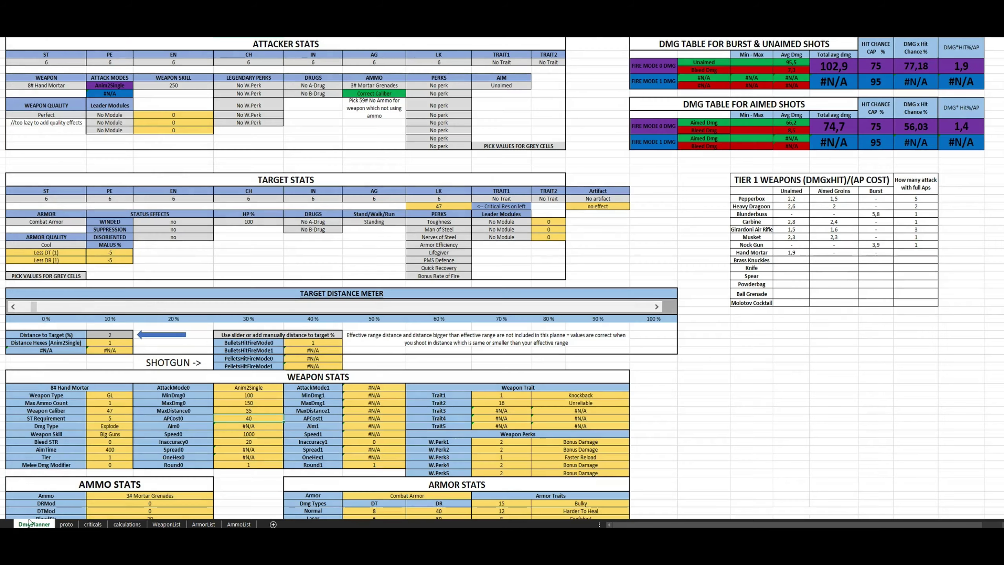
- Enter 1 as the Hand Mortar's number of attacks with full APs in the Tier 1 weapons table
{"action": "left_click", "coordinate": [899, 253]}
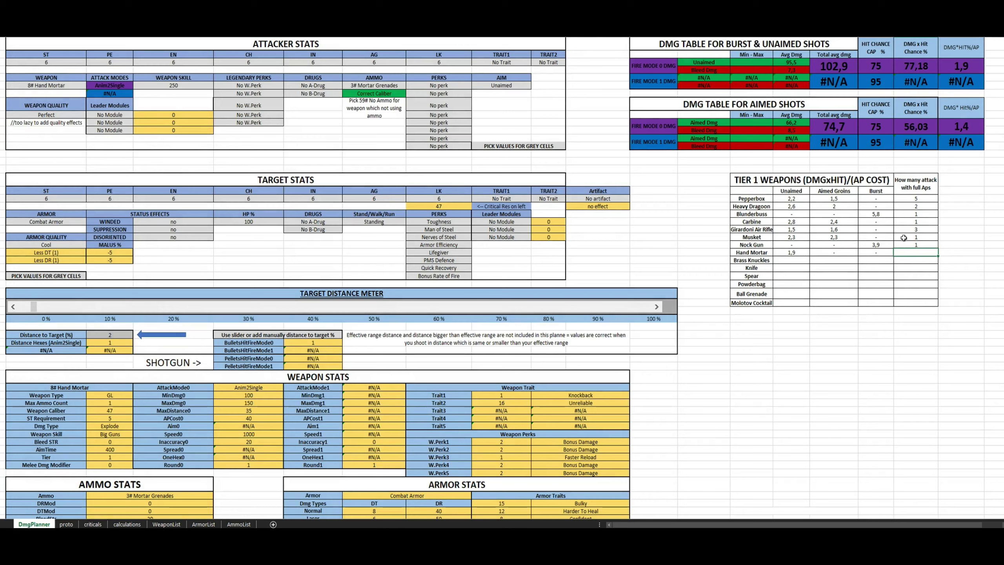
{"action": "type", "text": "1"}
{"action": "key", "text": "Return"}
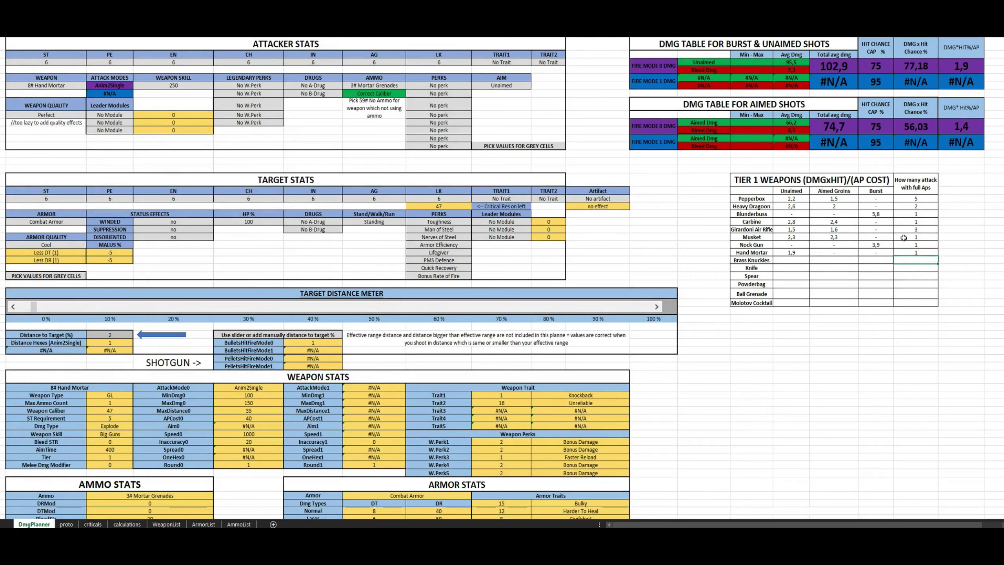
{"action": "left_click", "coordinate": [791, 259]}
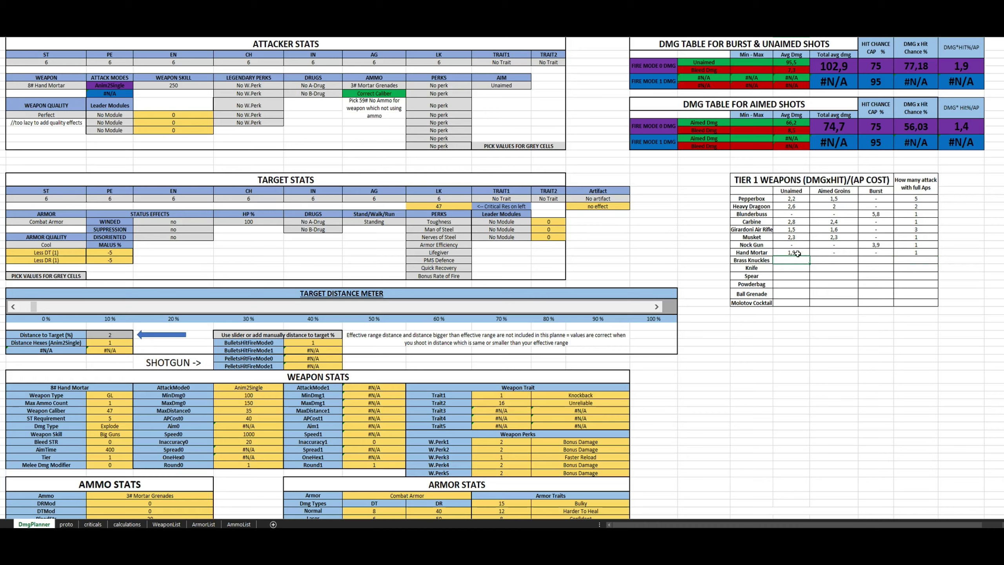
{"action": "left_click", "coordinate": [797, 253]}
{"action": "left_click", "coordinate": [795, 70]}
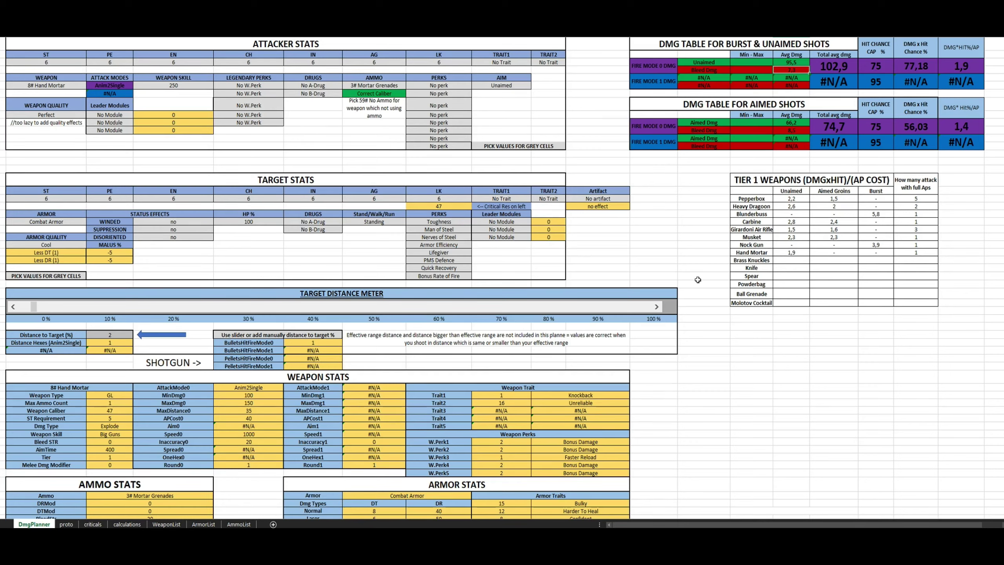
- Set the attacker's weapon to 9# Brass Knuckles
{"action": "left_click", "coordinate": [797, 261]}
{"action": "left_click", "coordinate": [68, 89]}
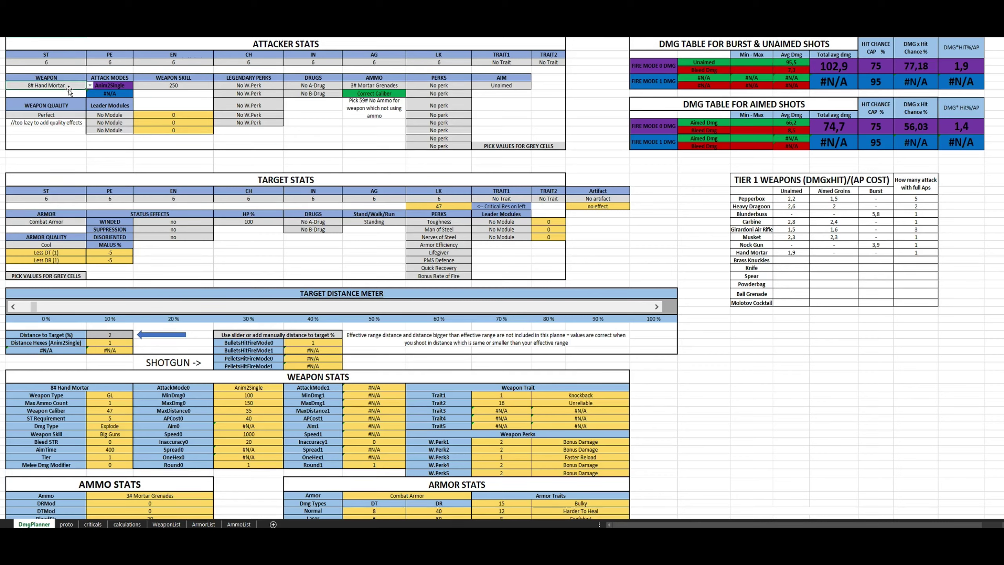
{"action": "left_click", "coordinate": [90, 85]}
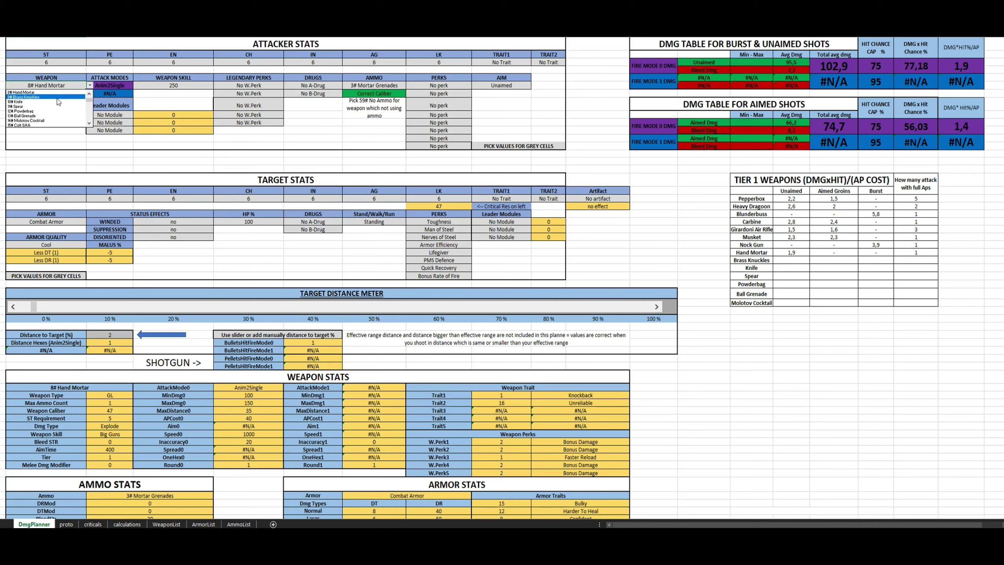
{"action": "left_click", "coordinate": [58, 98]}
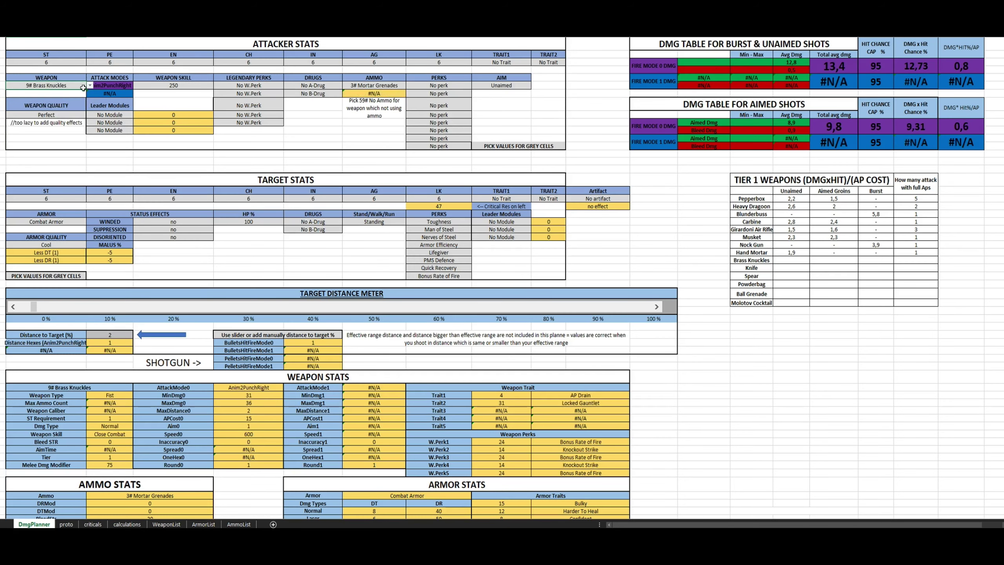
{"action": "left_click", "coordinate": [378, 86]}
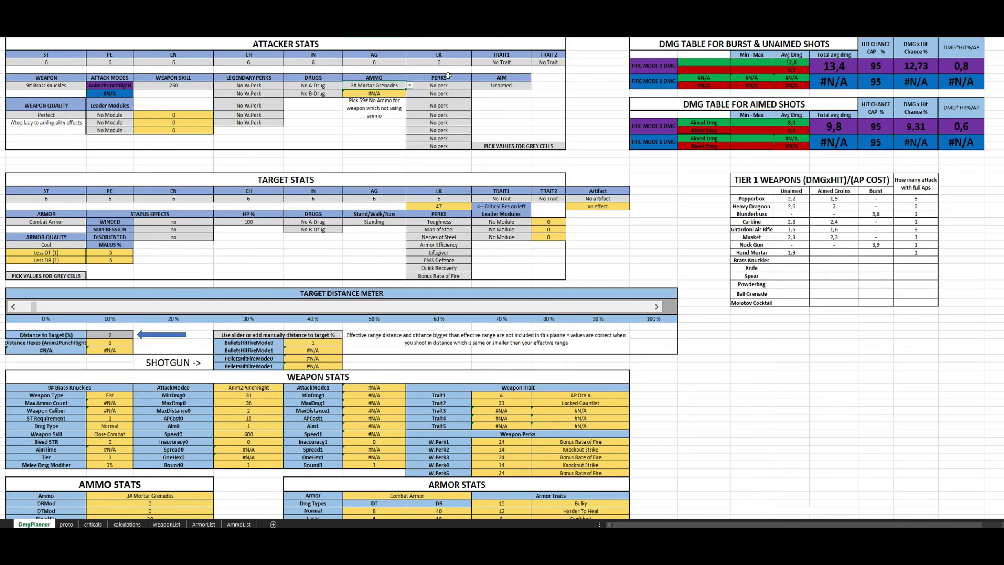
{"action": "left_click", "coordinate": [441, 85]}
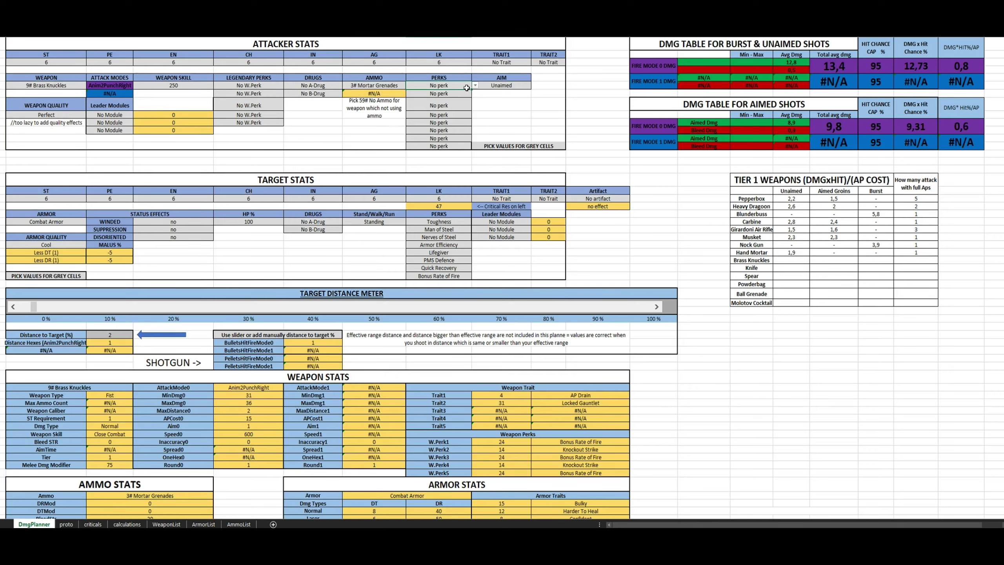
{"action": "left_click", "coordinate": [544, 63]}
{"action": "left_click", "coordinate": [569, 62]}
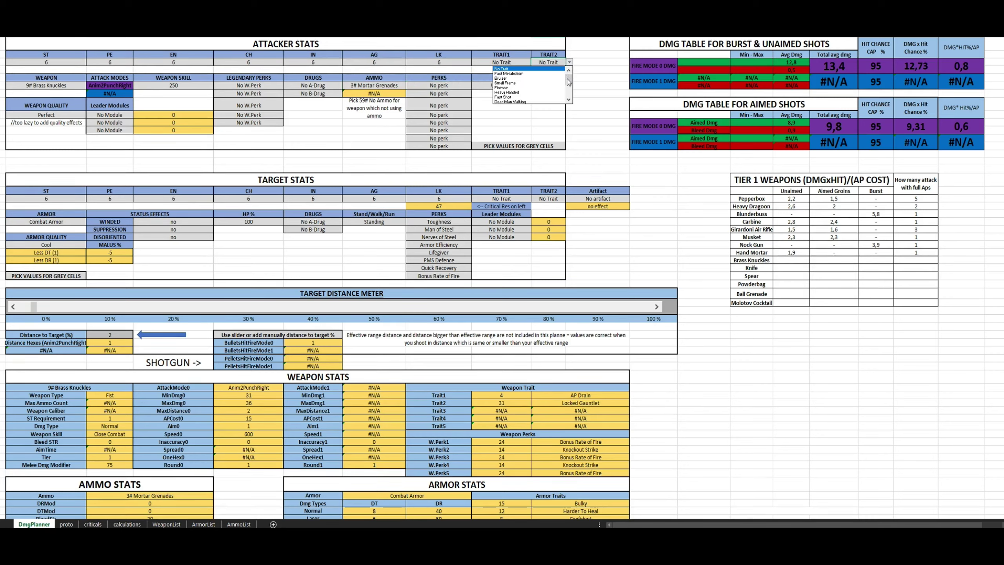
{"action": "key", "text": "Escape"}
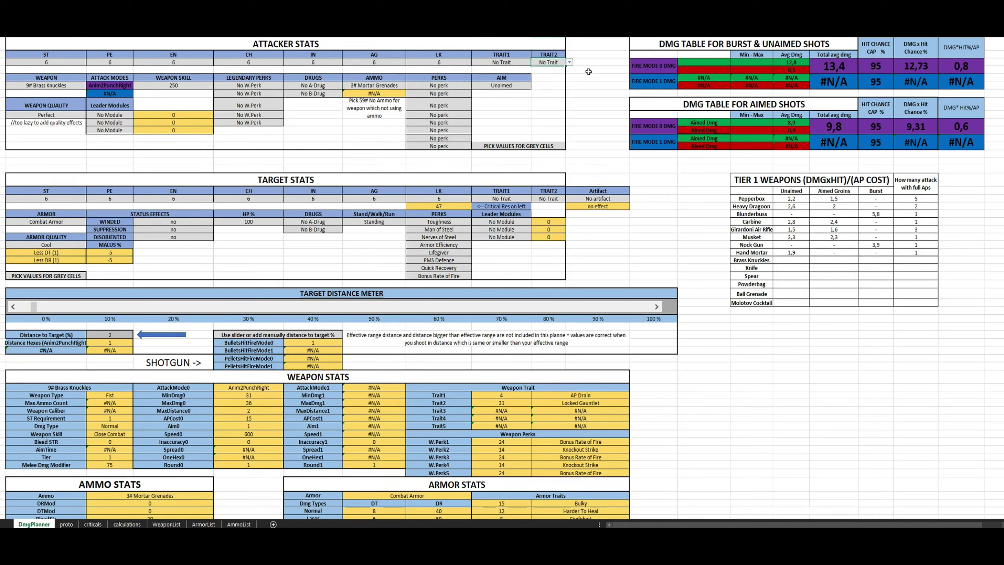
- Set the attacker's ammo to 59# No Ammo for the Brass Knuckles
{"action": "left_click", "coordinate": [375, 85]}
{"action": "left_click", "coordinate": [409, 85]}
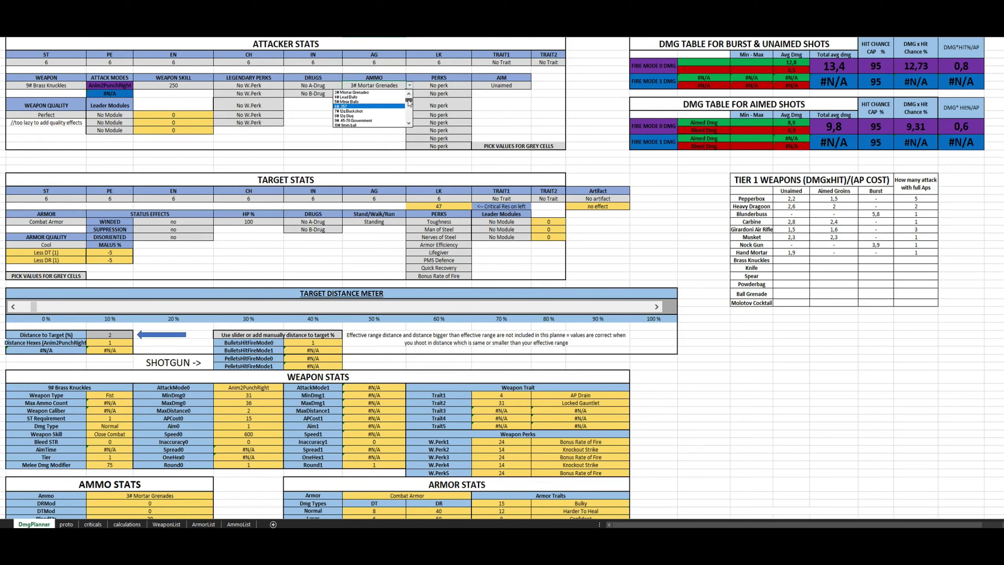
{"action": "left_click_drag", "start_coordinate": [408, 102], "coordinate": [411, 131]}
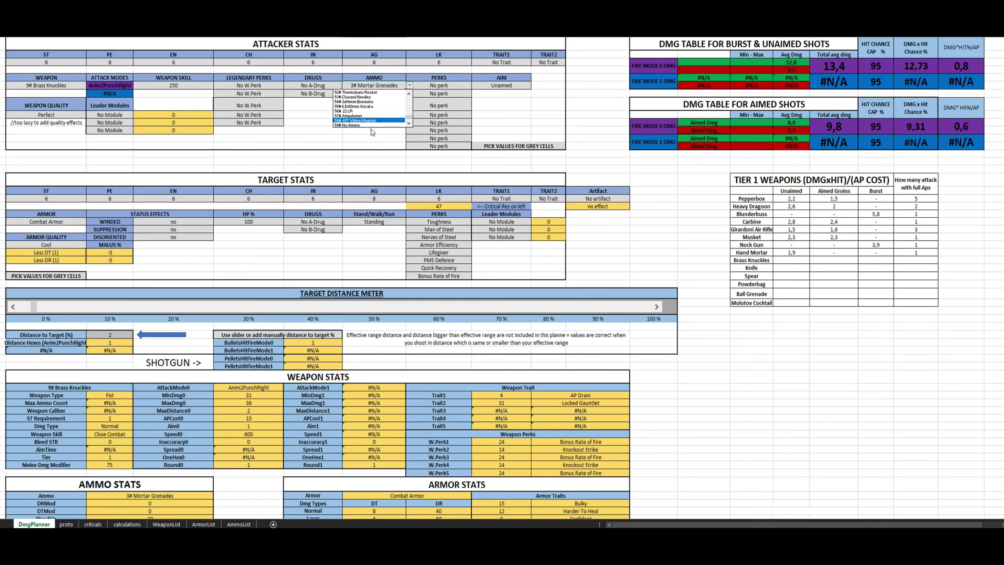
{"action": "left_click", "coordinate": [351, 125]}
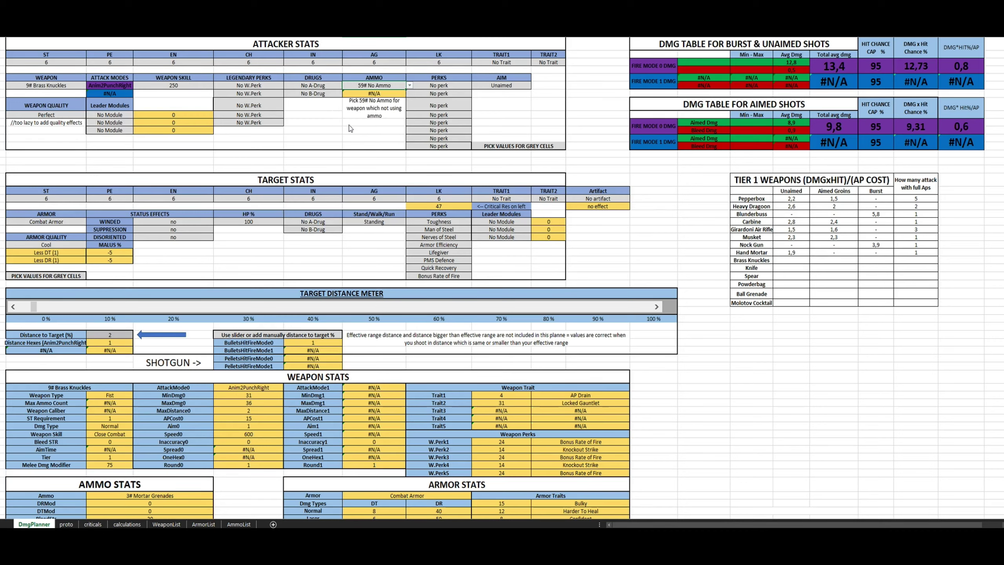
{"action": "left_click", "coordinate": [674, 236]}
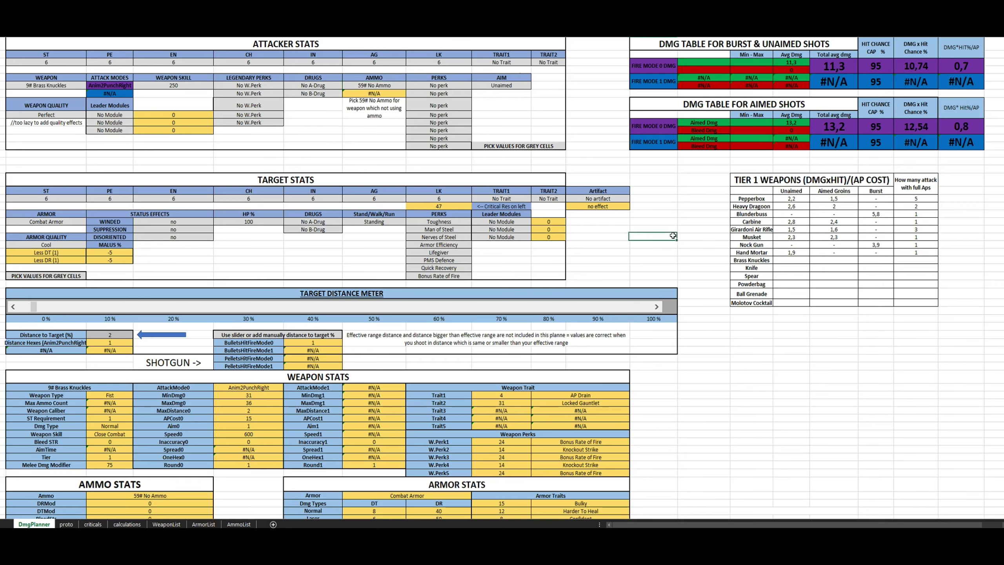
- Check the Brass Knuckles' unaimed damage per AP and enter 0,7 as their unaimed value in the Tier 1 weapons table
{"action": "left_click", "coordinate": [785, 262]}
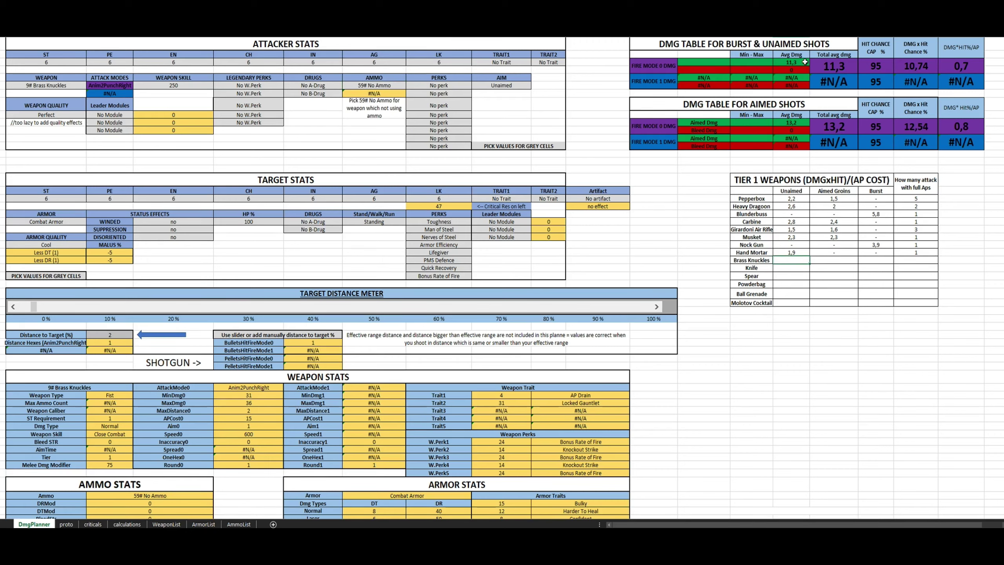
{"action": "left_click", "coordinate": [835, 66]}
{"action": "left_click", "coordinate": [961, 65]}
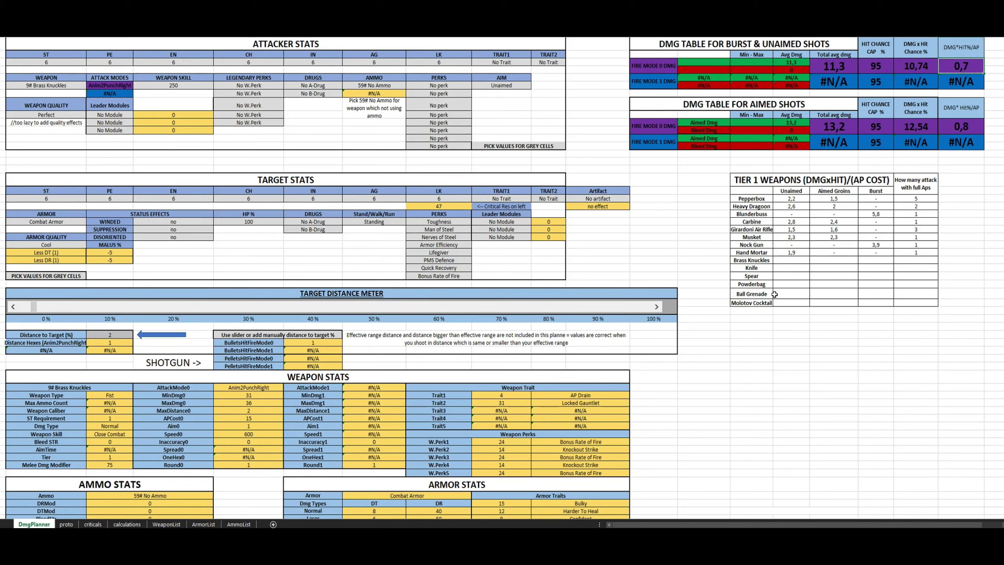
{"action": "left_click", "coordinate": [791, 260]}
{"action": "left_click", "coordinate": [791, 260]}
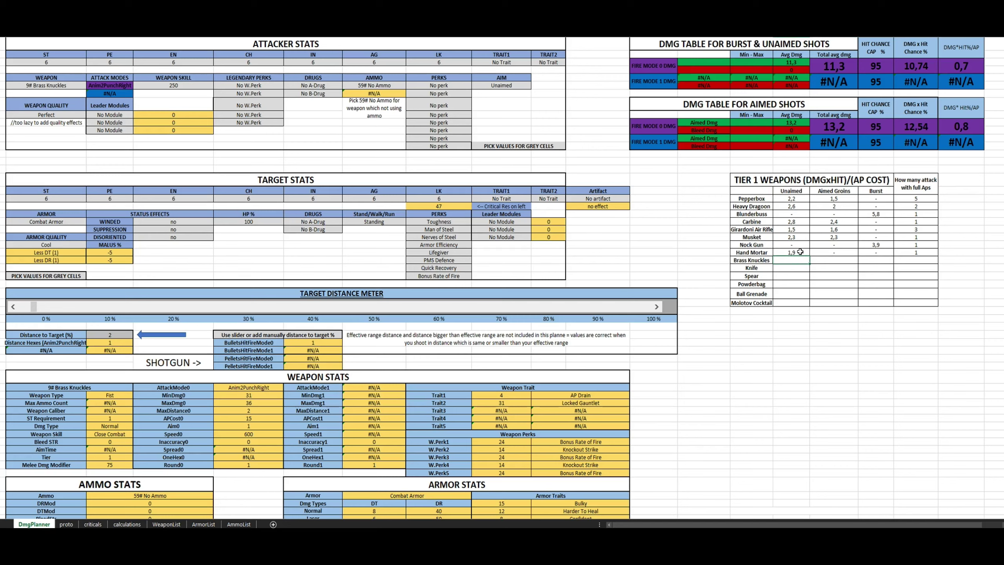
{"action": "type", "text": "0,7"}
{"action": "key", "text": "Tab"}
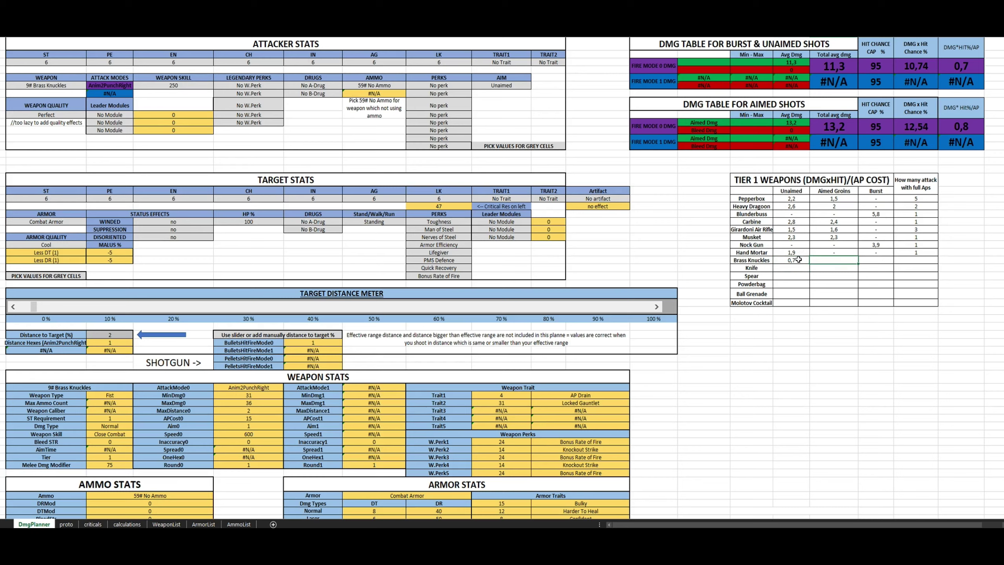
{"action": "left_click", "coordinate": [798, 259]}
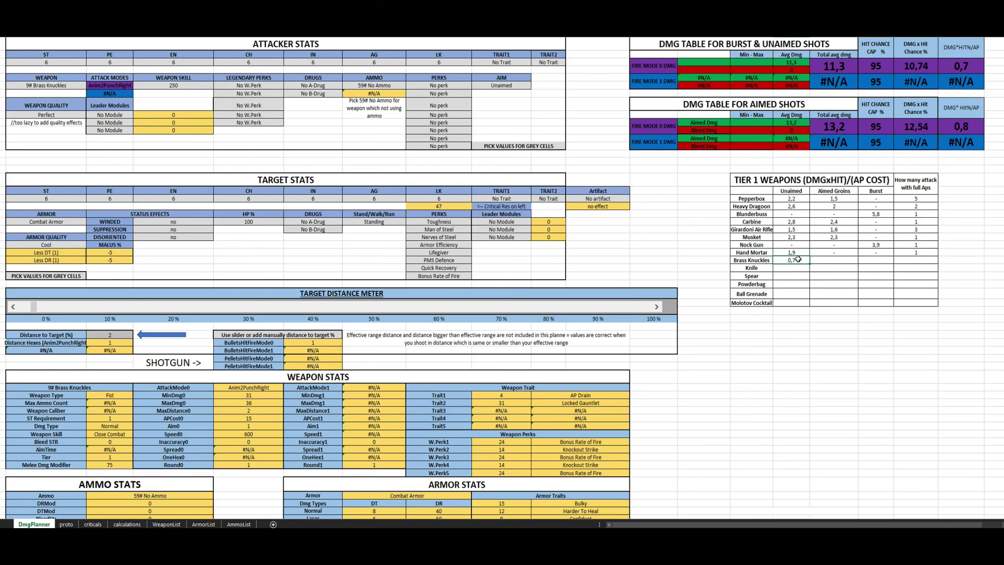
- Check the Brass Knuckles' AP cost and enter 6 as their number of attacks with full APs
{"action": "left_click", "coordinate": [256, 415]}
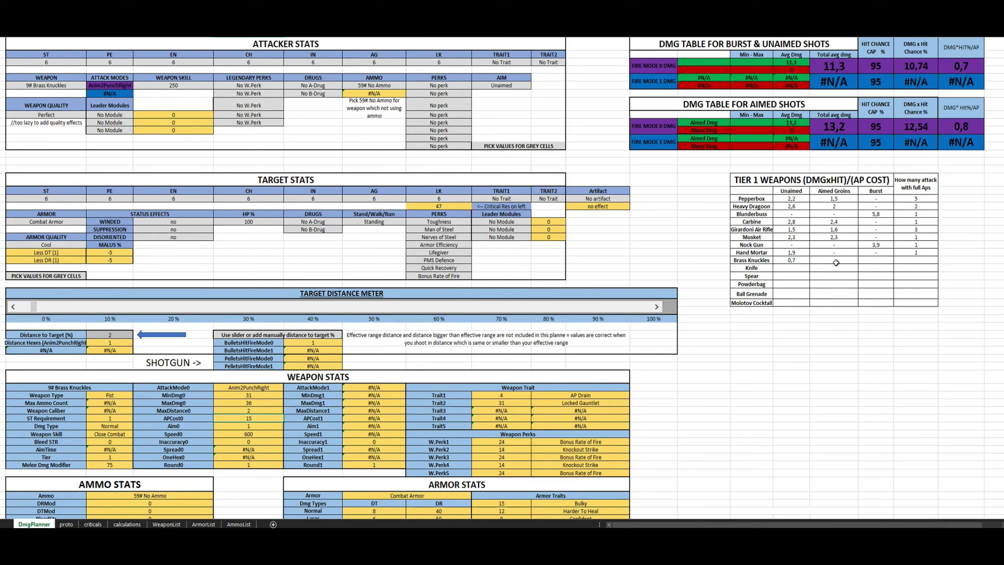
{"action": "left_click", "coordinate": [916, 260]}
{"action": "type", "text": "6"}
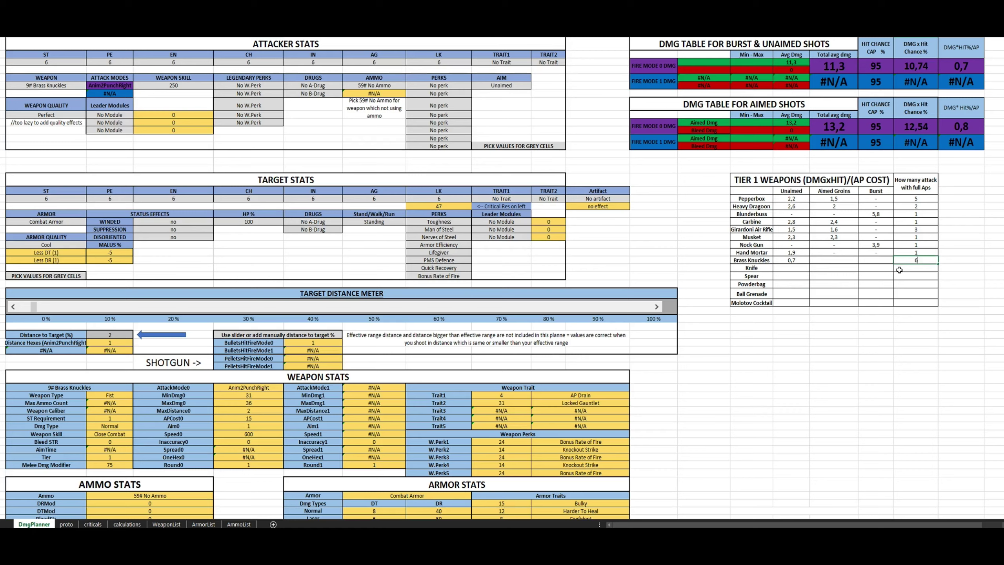
{"action": "key", "text": "Left"}
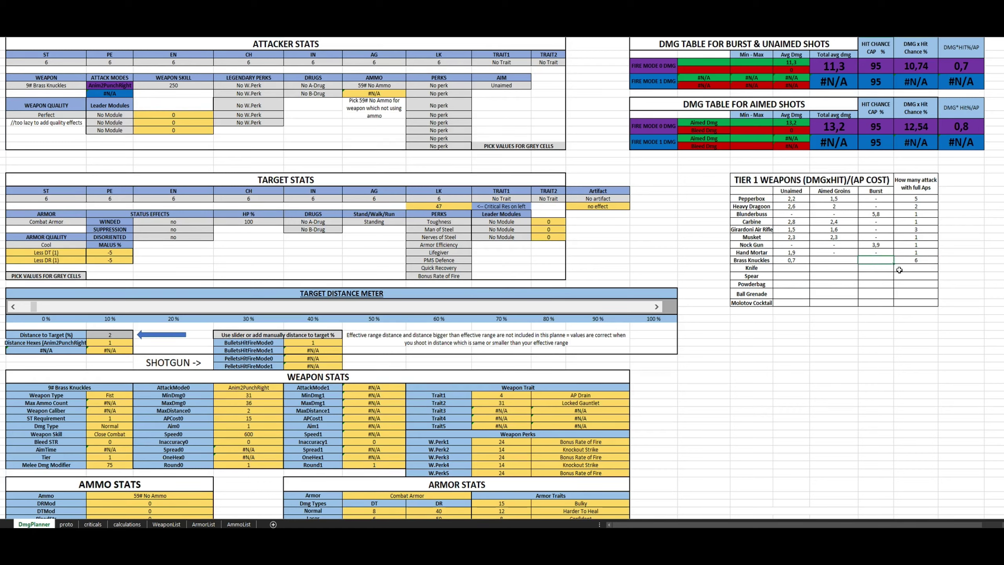
- Enter - for burst and aimed groins in the Brass Knuckles row of the Tier 1 weapons table
{"action": "type", "text": "="}
{"action": "key", "text": "Left"}
{"action": "key", "text": "Right"}
{"action": "key", "text": "Right"}
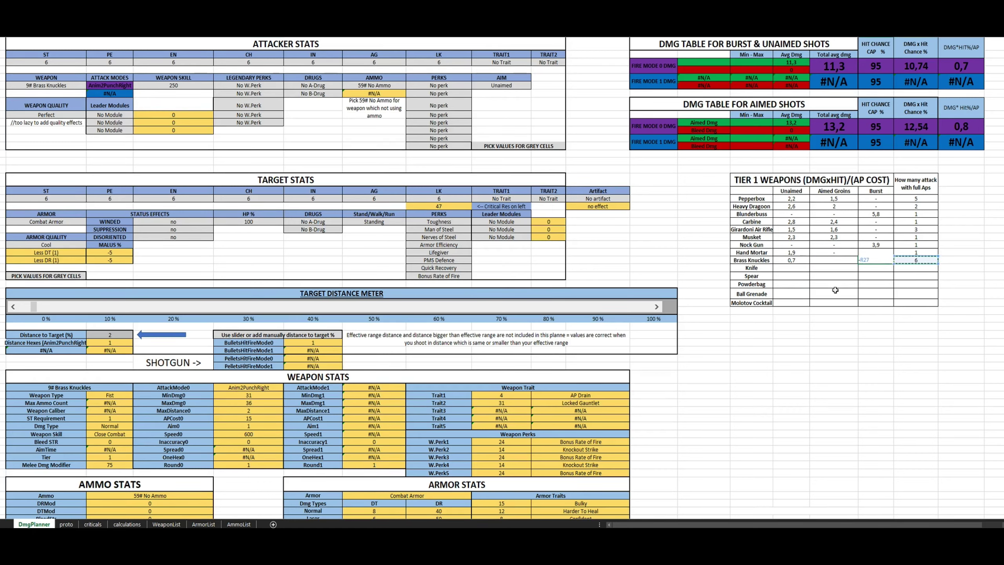
{"action": "key", "text": "BackSpace"}
{"action": "key", "text": "BackSpace"}
{"action": "key", "text": "BackSpace"}
{"action": "key", "text": "Return"}
{"action": "left_click", "coordinate": [839, 260]}
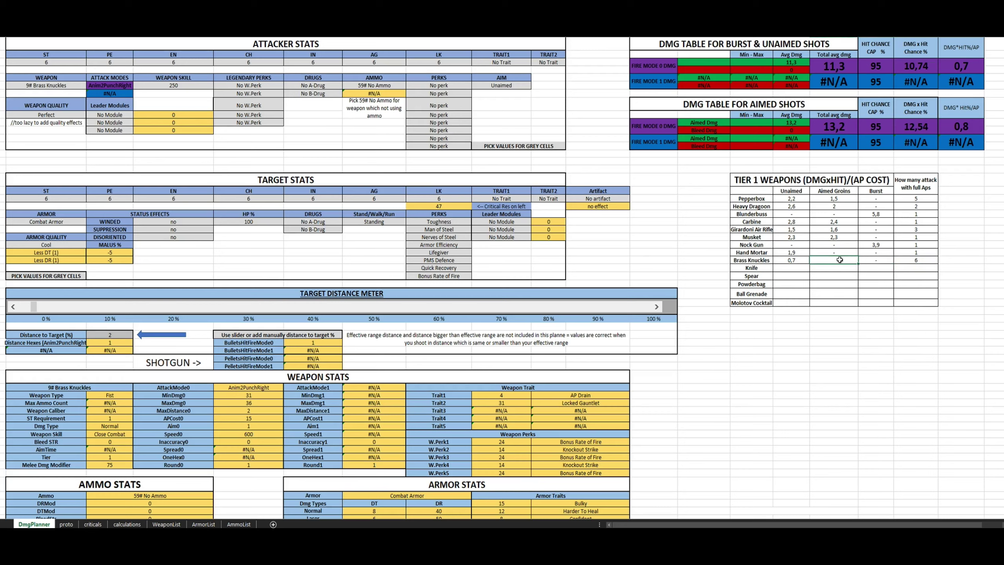
{"action": "type", "text": "-"}
{"action": "left_click", "coordinate": [787, 267]}
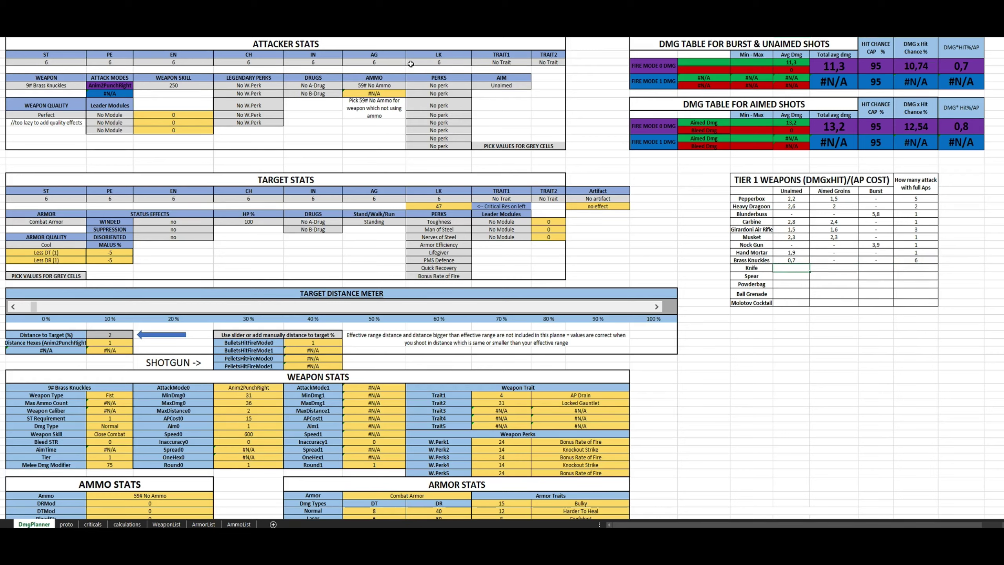
- Set the attacker's first trait to Bruiser and the second trait to Heavy Handed
{"action": "left_click", "coordinate": [494, 62]}
{"action": "left_click", "coordinate": [534, 63]}
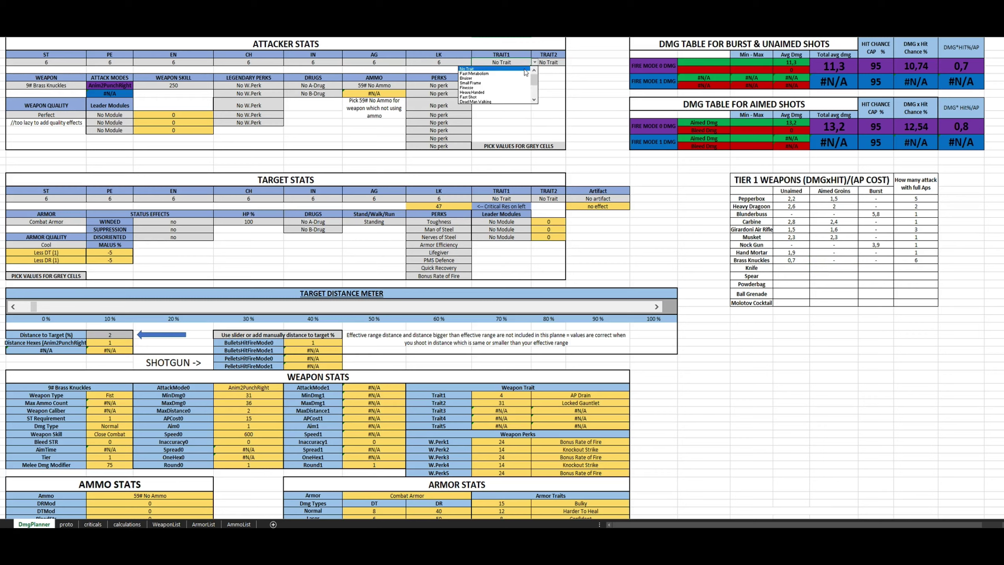
{"action": "left_click", "coordinate": [510, 79]}
{"action": "left_click", "coordinate": [554, 63]}
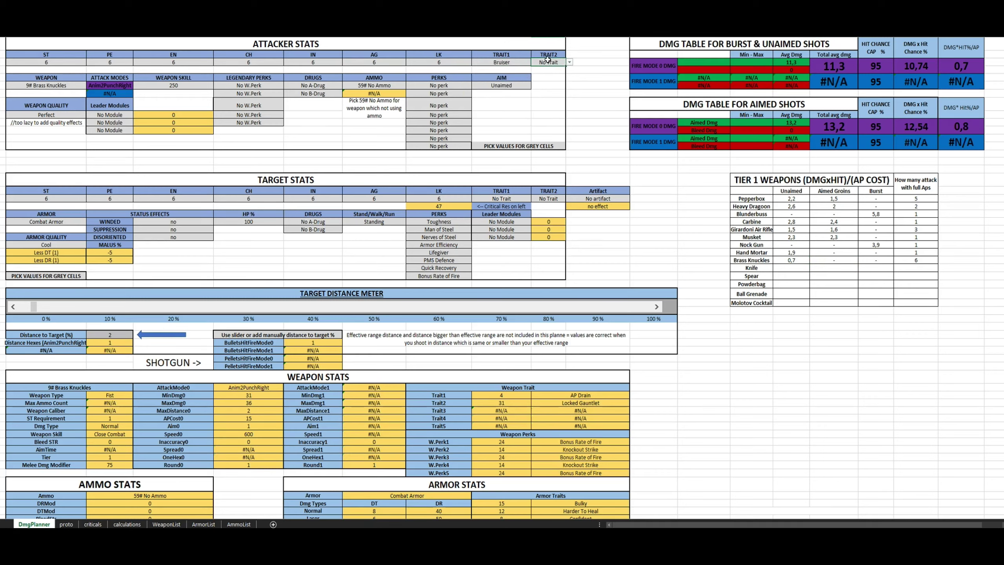
{"action": "left_click", "coordinate": [570, 62]}
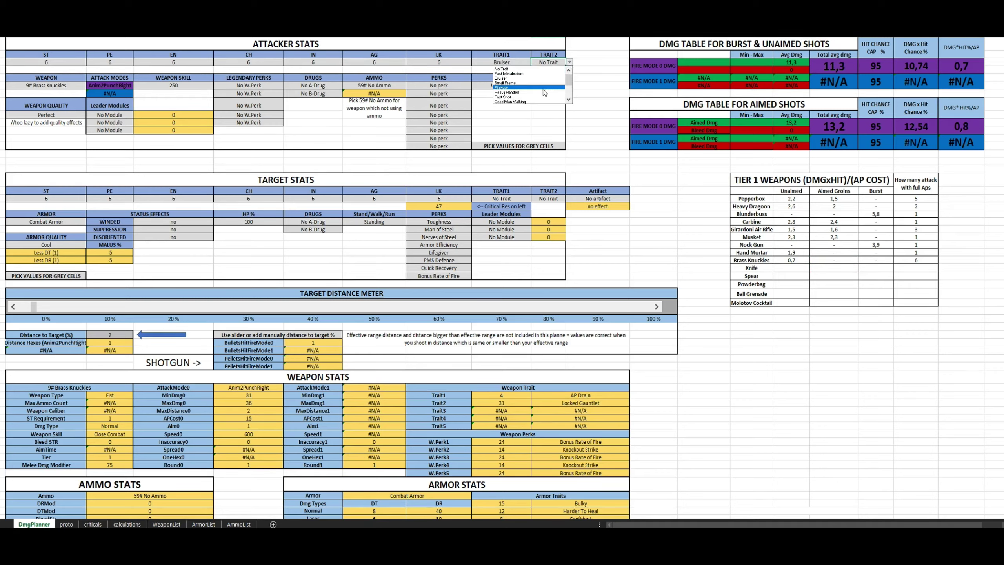
{"action": "left_click", "coordinate": [513, 92]}
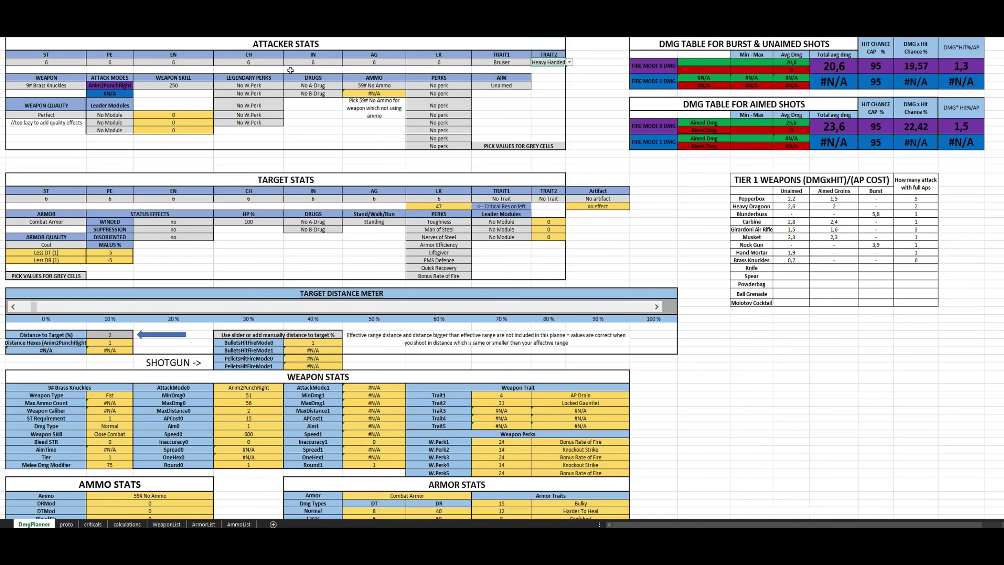
- Try an ST of 10 for the attacker's damage and restore the ST to 6
{"action": "left_click", "coordinate": [53, 63]}
{"action": "left_click", "coordinate": [90, 62]}
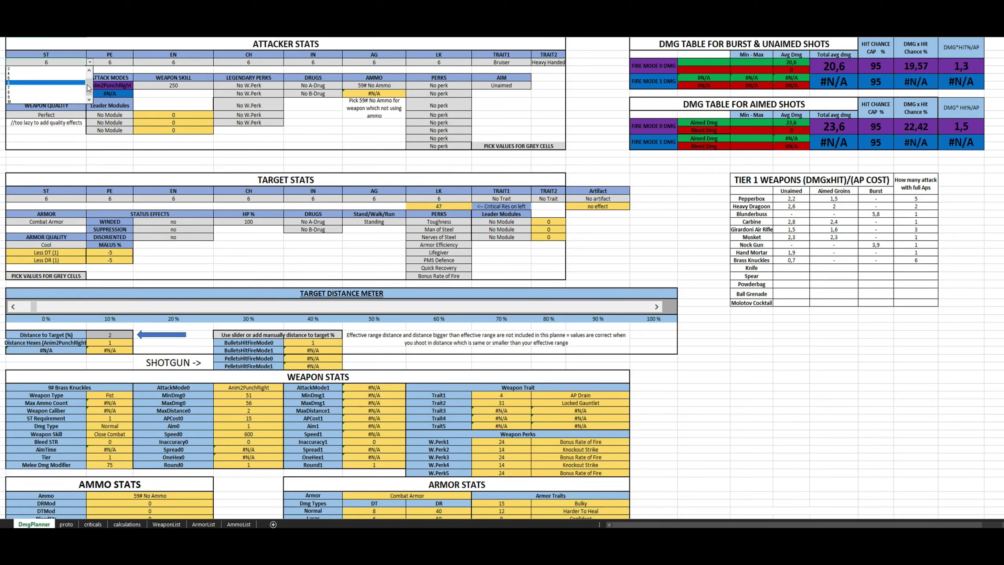
{"action": "left_click", "coordinate": [79, 101]}
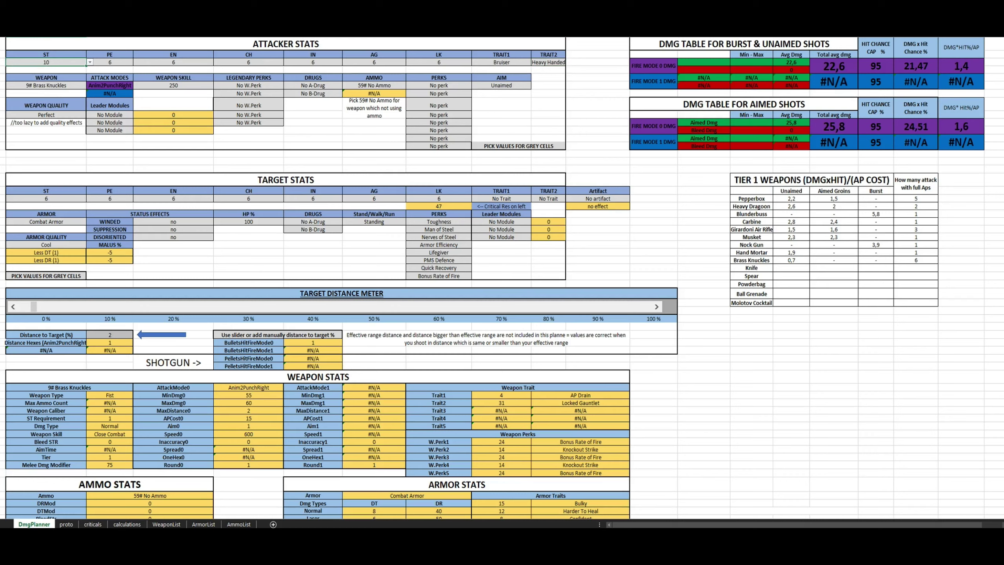
{"action": "left_click", "coordinate": [89, 62]}
{"action": "left_click", "coordinate": [90, 71]}
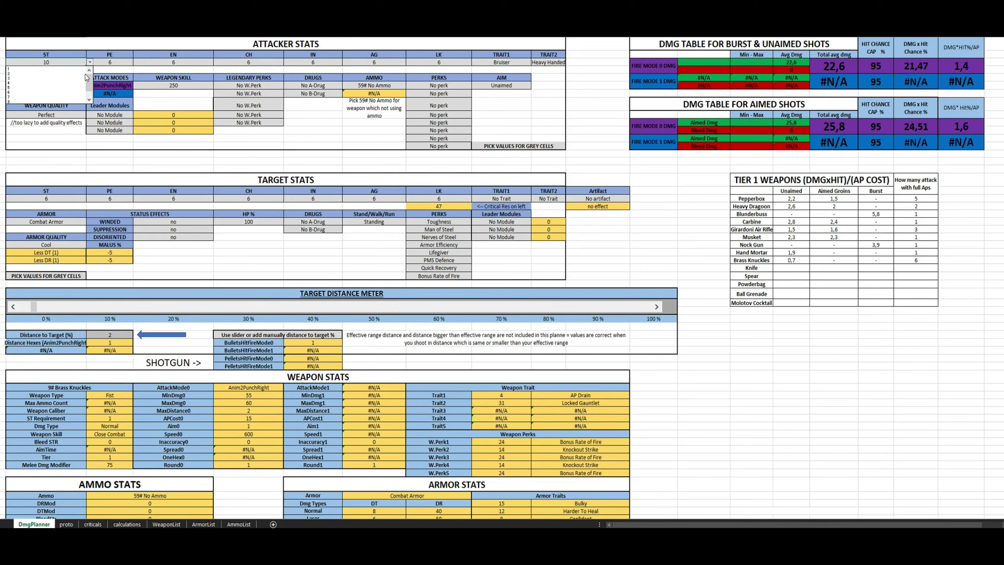
{"action": "left_click", "coordinate": [40, 92]}
- Reset both attacker traits to No Trait
{"action": "left_click", "coordinate": [513, 64]}
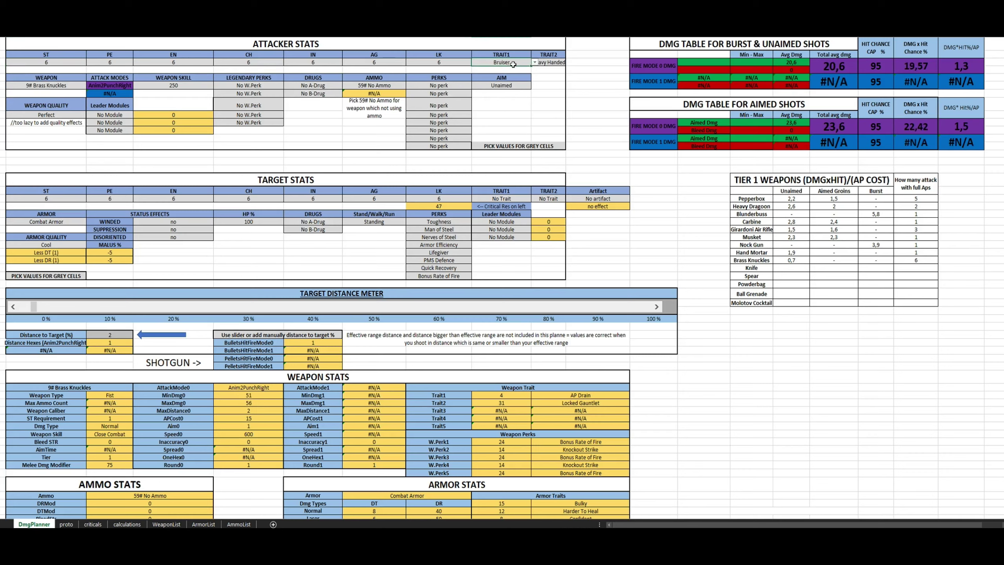
{"action": "left_click", "coordinate": [535, 62]}
{"action": "left_click", "coordinate": [535, 69]}
{"action": "left_click", "coordinate": [495, 69]}
{"action": "left_click", "coordinate": [559, 60]}
{"action": "left_click", "coordinate": [569, 62]}
{"action": "left_click_drag", "start_coordinate": [568, 93], "coordinate": [568, 78]}
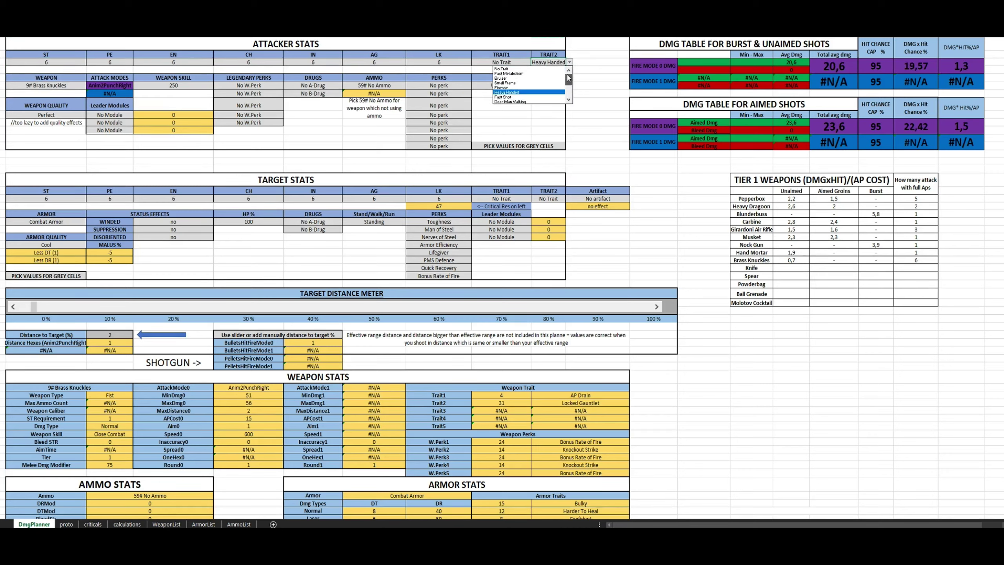
{"action": "left_click", "coordinate": [538, 69]}
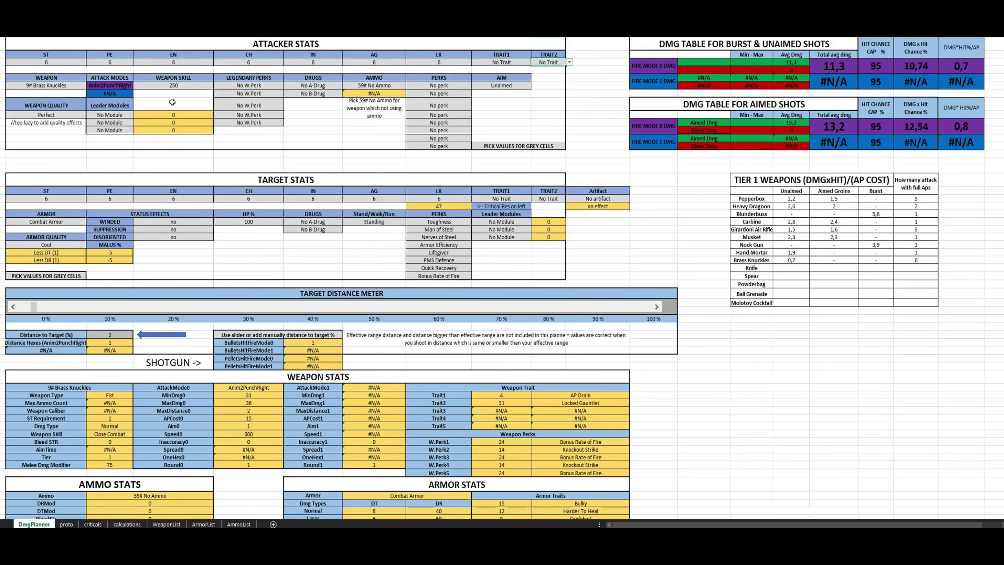
{"action": "left_click", "coordinate": [47, 85]}
{"action": "left_click", "coordinate": [91, 86]}
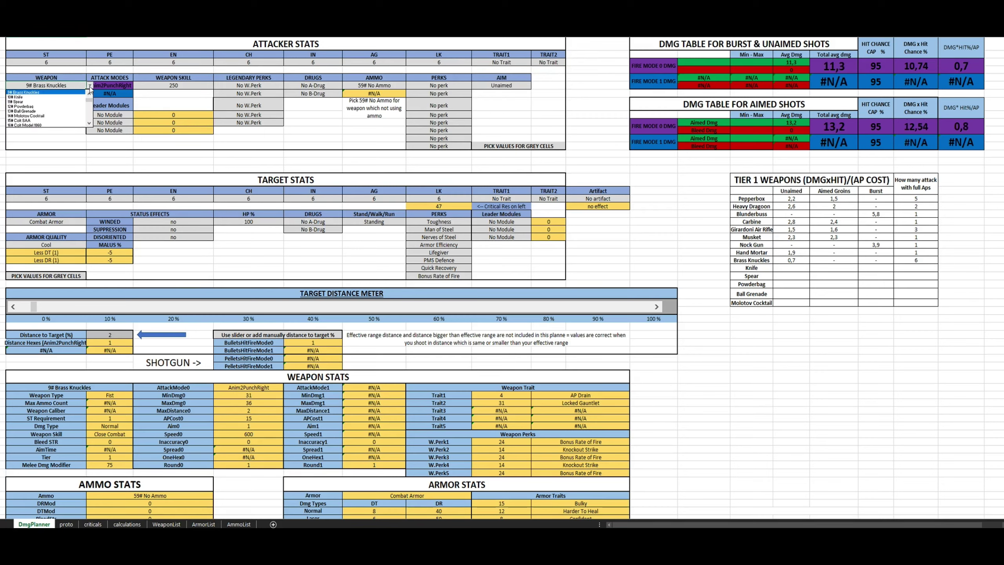
{"action": "left_click", "coordinate": [55, 97]}
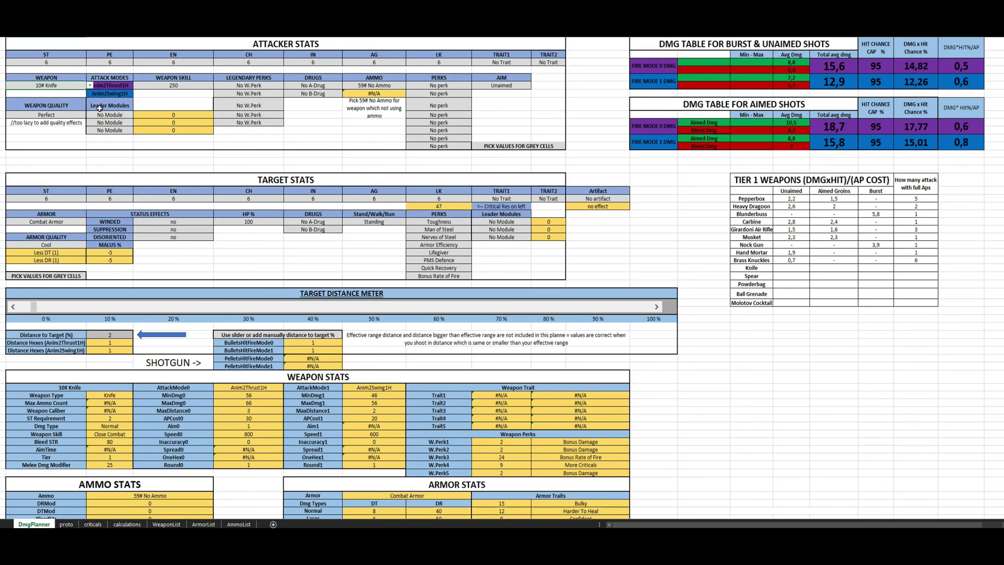
{"action": "left_click", "coordinate": [793, 271]}
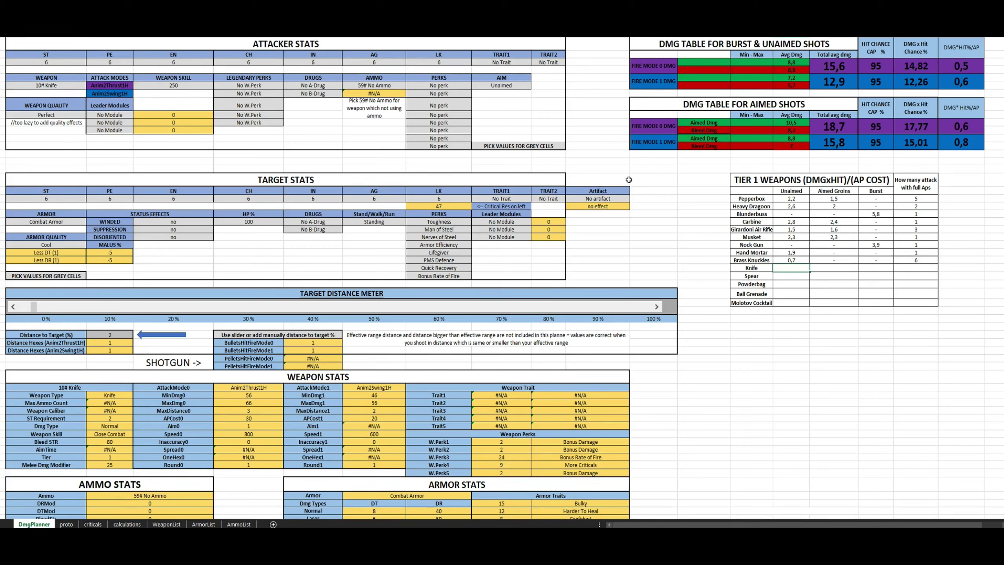
{"action": "left_click", "coordinate": [74, 86]}
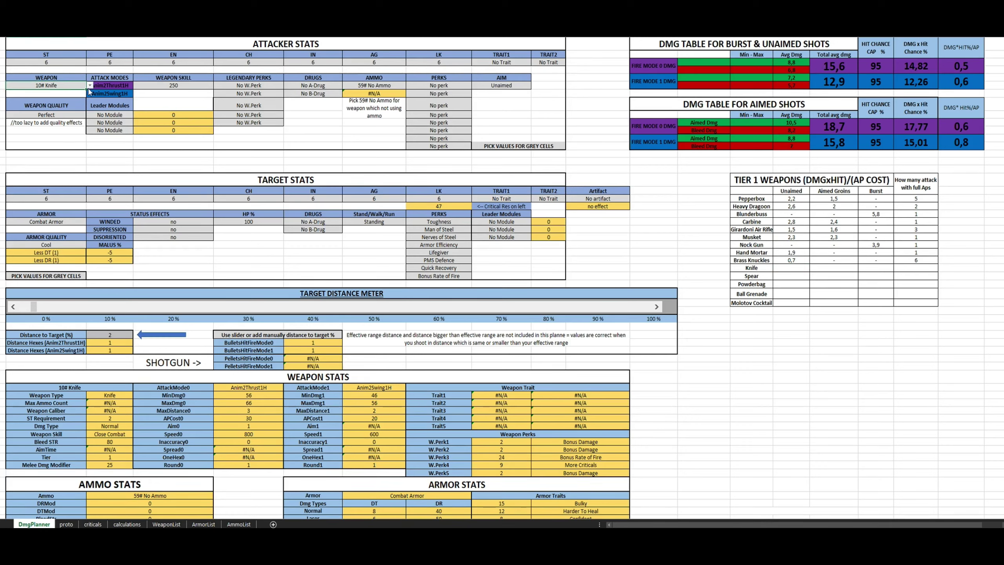
{"action": "left_click", "coordinate": [90, 85]}
{"action": "scroll", "coordinate": [47, 103], "scroll_direction": "up", "scroll_amount": 2}
{"action": "left_click", "coordinate": [44, 97]}
- Set the attacker's aim to Groin and enter 0,5 as the Brass Knuckles' aimed groins value in the Tier 1 weapons table
{"action": "left_click", "coordinate": [524, 85]}
{"action": "left_click", "coordinate": [535, 85]}
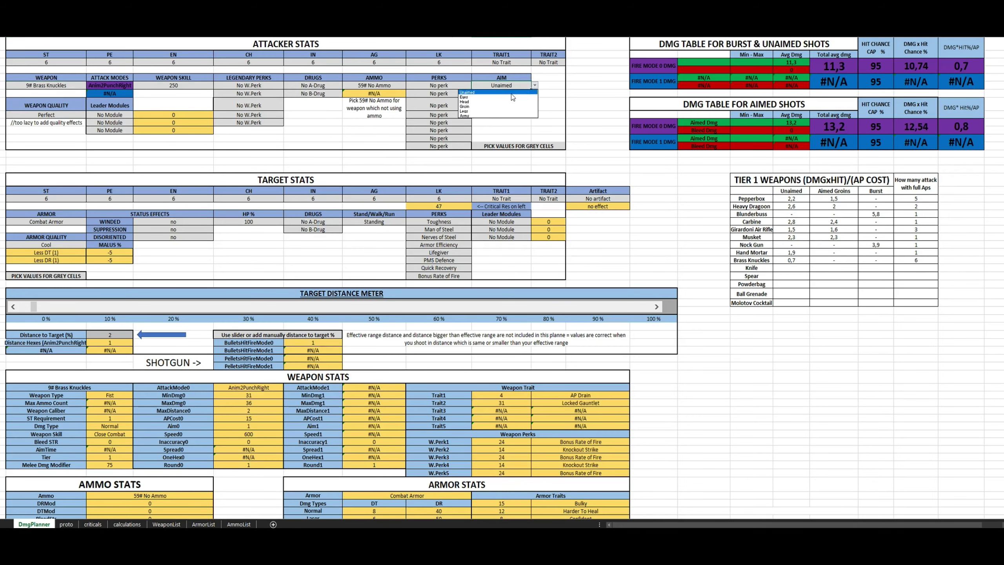
{"action": "left_click", "coordinate": [489, 106]}
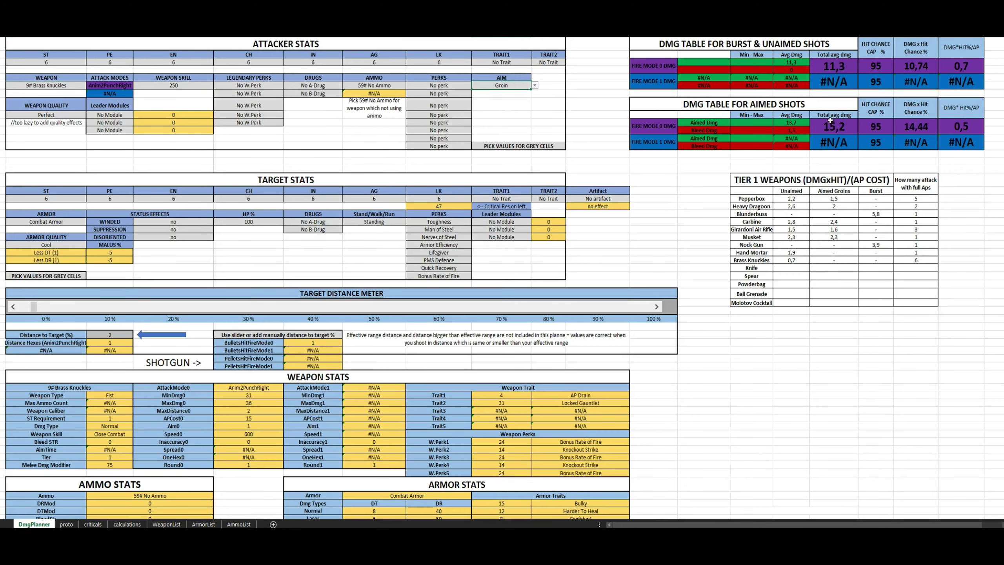
{"action": "left_click", "coordinate": [818, 260]}
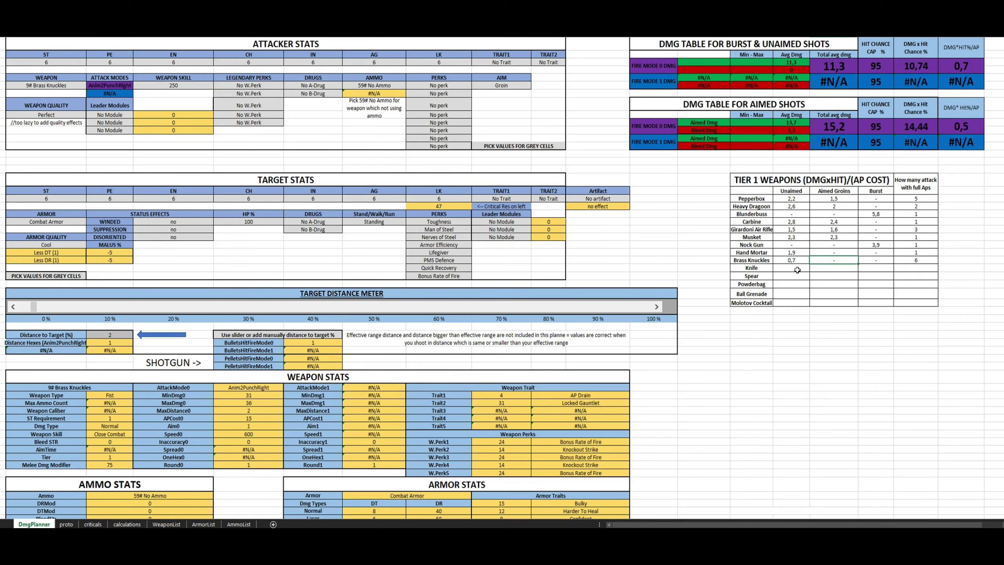
{"action": "key", "text": "Return"}
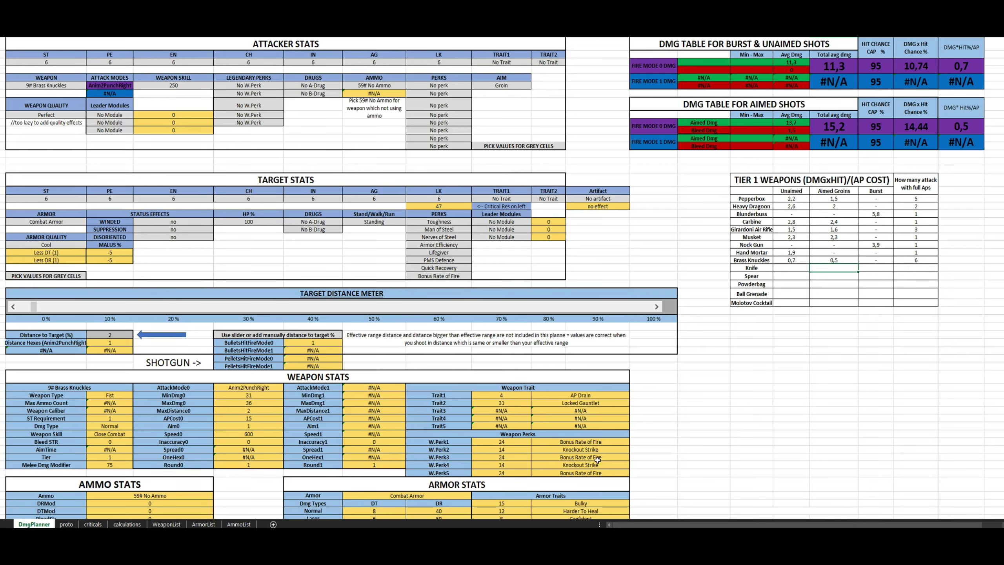
{"action": "left_click", "coordinate": [582, 451]}
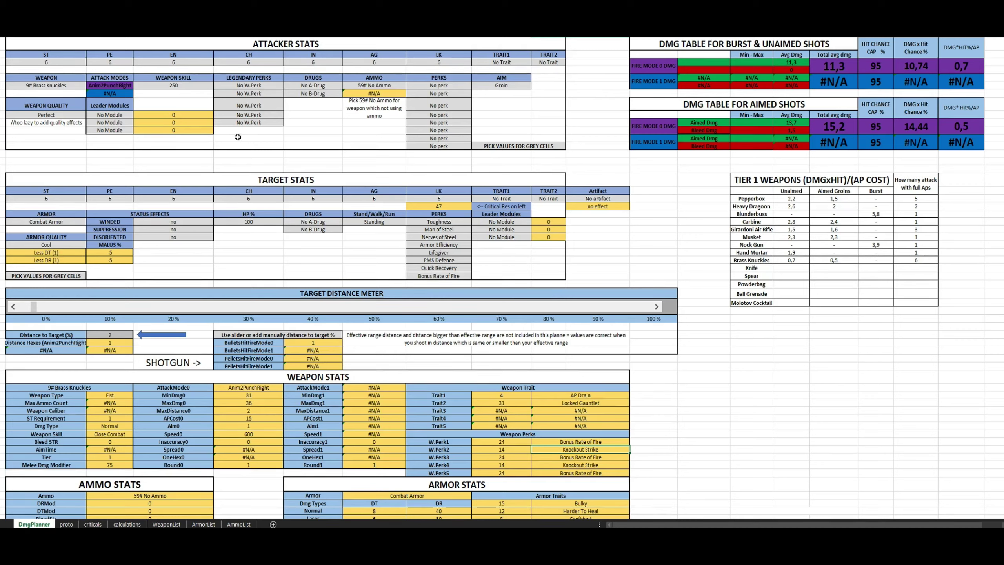
- Set the attacker's weapon to 10# Knife
{"action": "left_click", "coordinate": [58, 85]}
{"action": "left_click", "coordinate": [90, 85]}
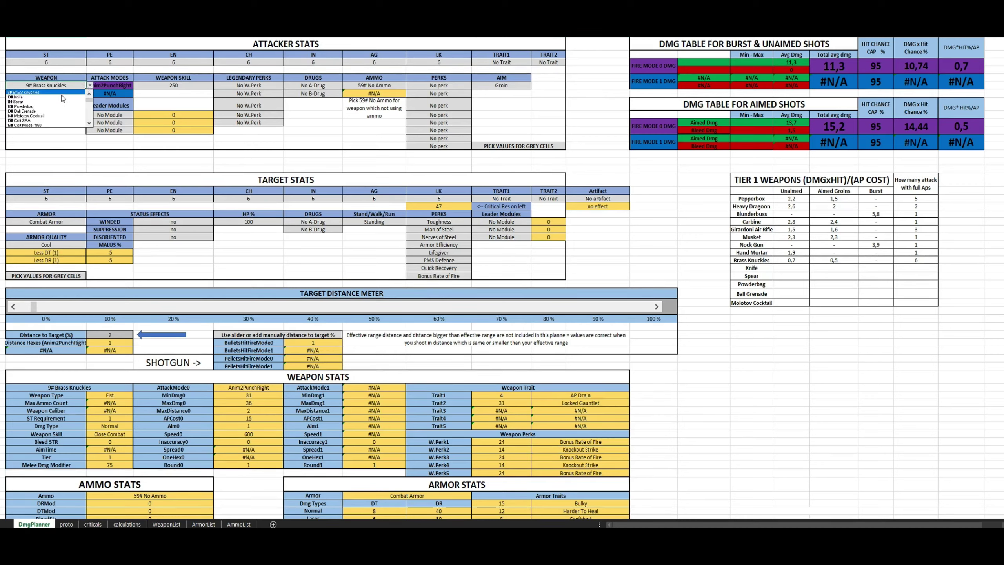
{"action": "left_click", "coordinate": [55, 101]}
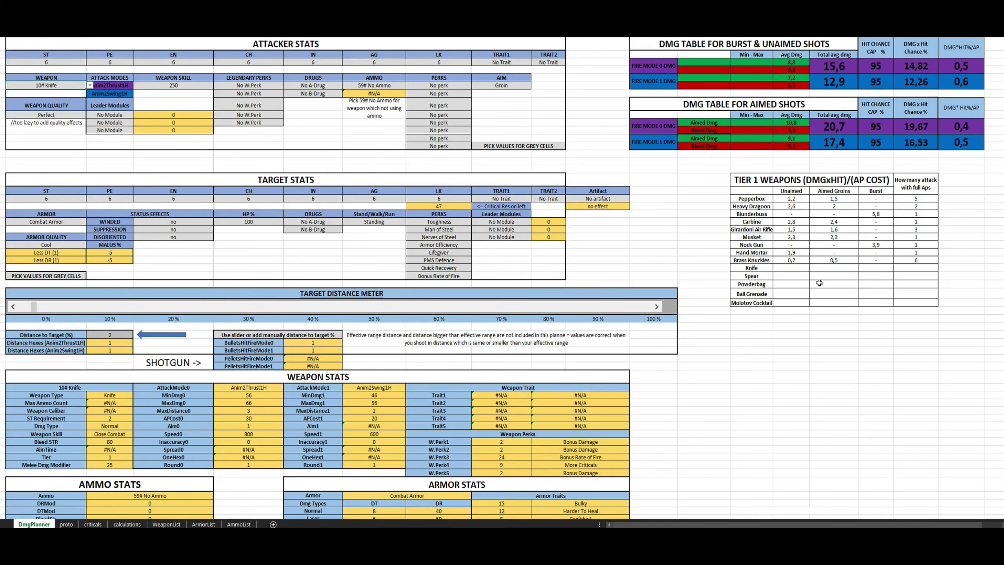
- Compare the Knife's aimed damage per AP in both attack modes and enter 0,5 as its aimed groins value
{"action": "left_click", "coordinate": [815, 266]}
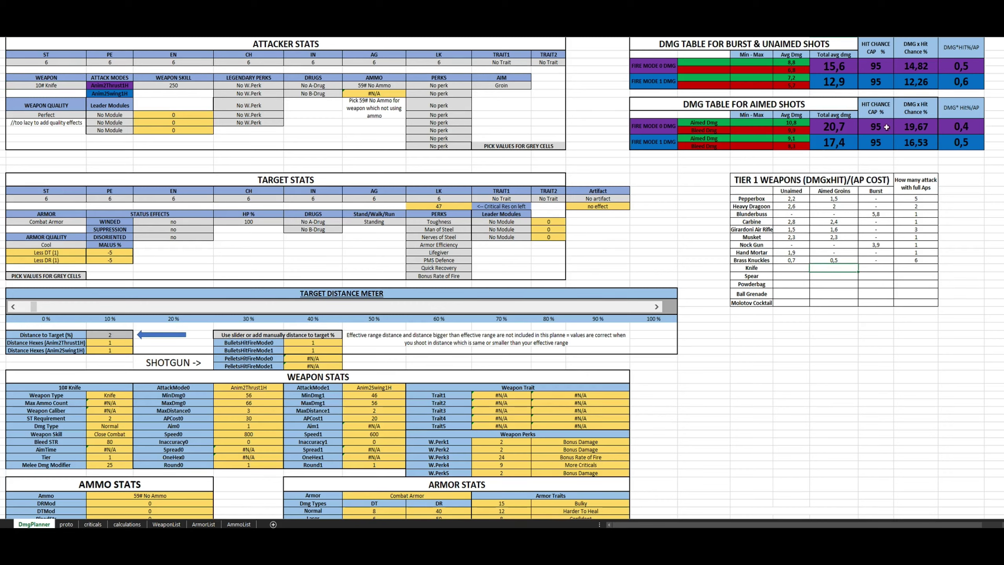
{"action": "left_click", "coordinate": [958, 127]}
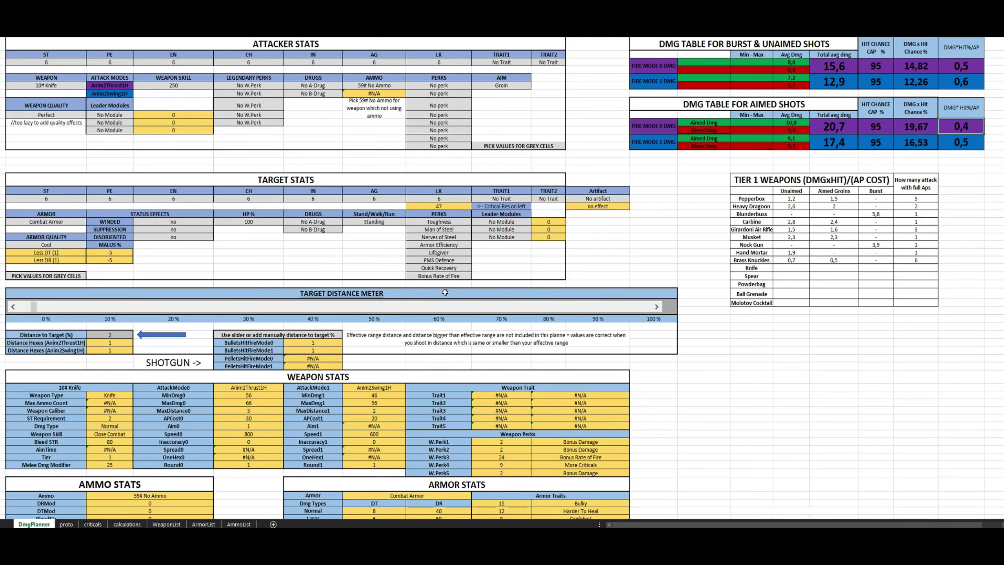
{"action": "left_click", "coordinate": [257, 389]}
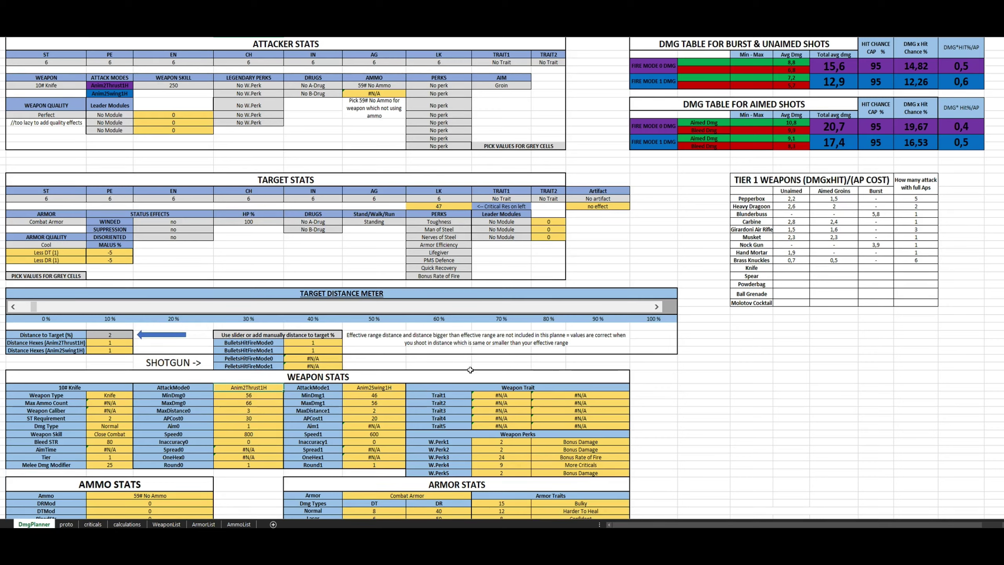
{"action": "left_click", "coordinate": [836, 141]}
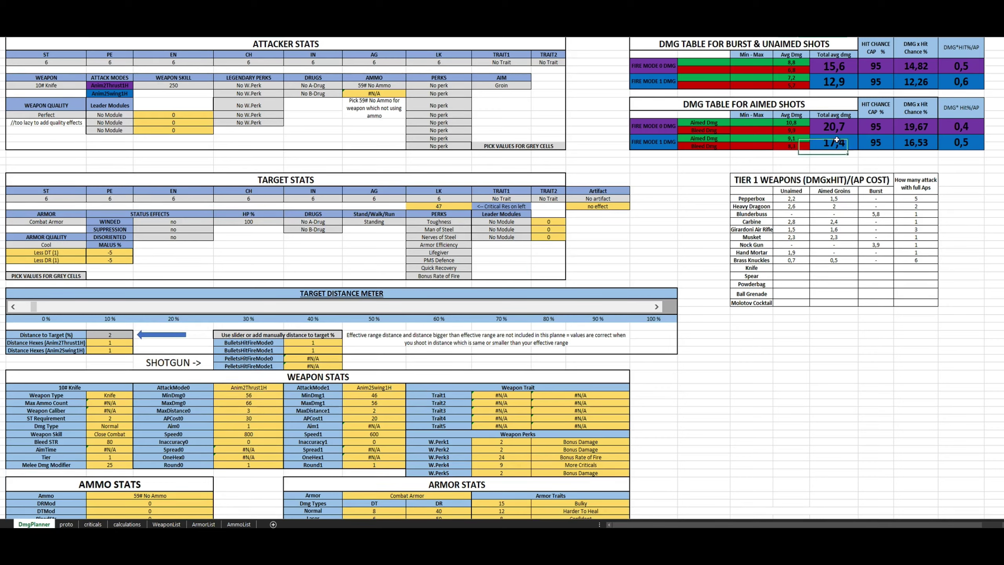
{"action": "left_click", "coordinate": [960, 146]}
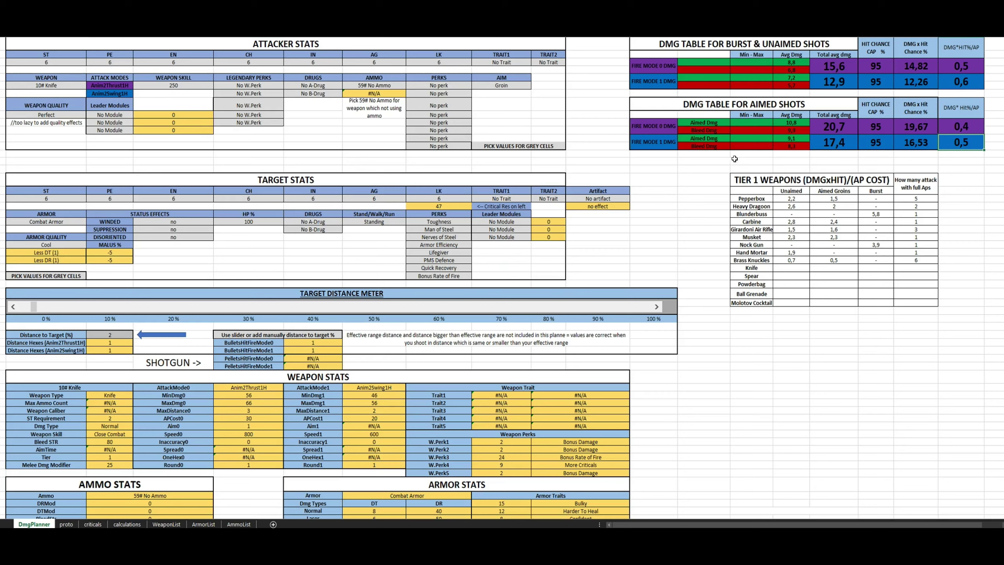
{"action": "left_click", "coordinate": [825, 267]}
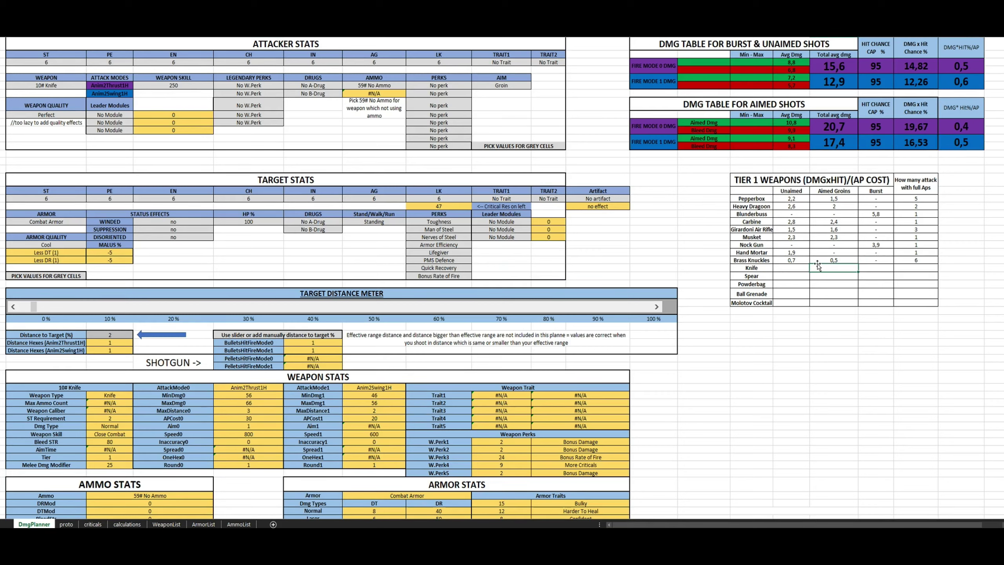
{"action": "key", "text": "Left"}
- Set the attacker's aim to Unaimed and enter the Knife's higher unaimed damage per AP, 0,6, in the Tier 1 weapons table
{"action": "left_click", "coordinate": [511, 85]}
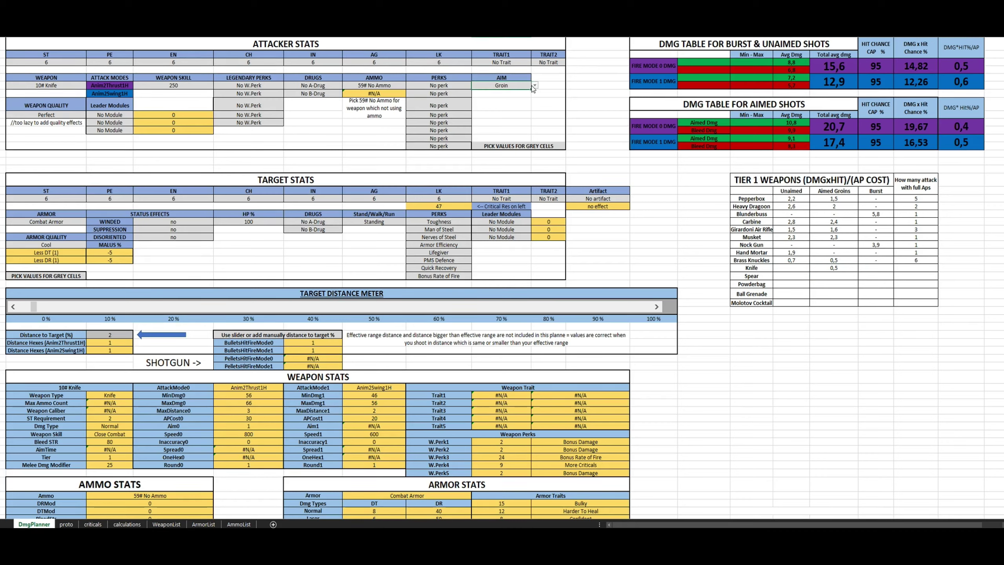
{"action": "left_click", "coordinate": [533, 85]}
{"action": "left_click", "coordinate": [493, 92]}
{"action": "left_click", "coordinate": [942, 67]}
{"action": "left_click", "coordinate": [945, 82]}
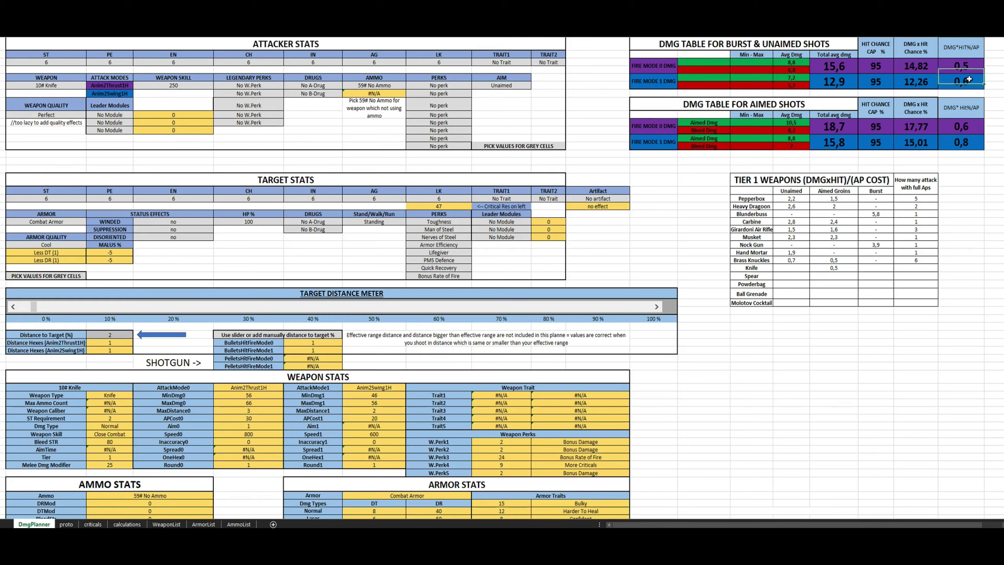
{"action": "left_click", "coordinate": [792, 267]}
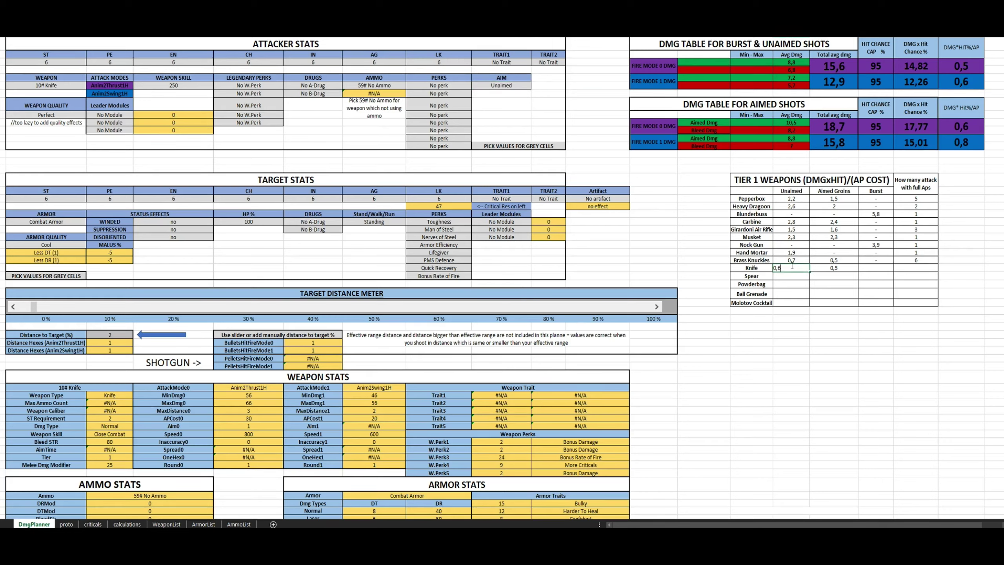
{"action": "type", "text": "0,6"}
{"action": "key", "text": "Tab"}
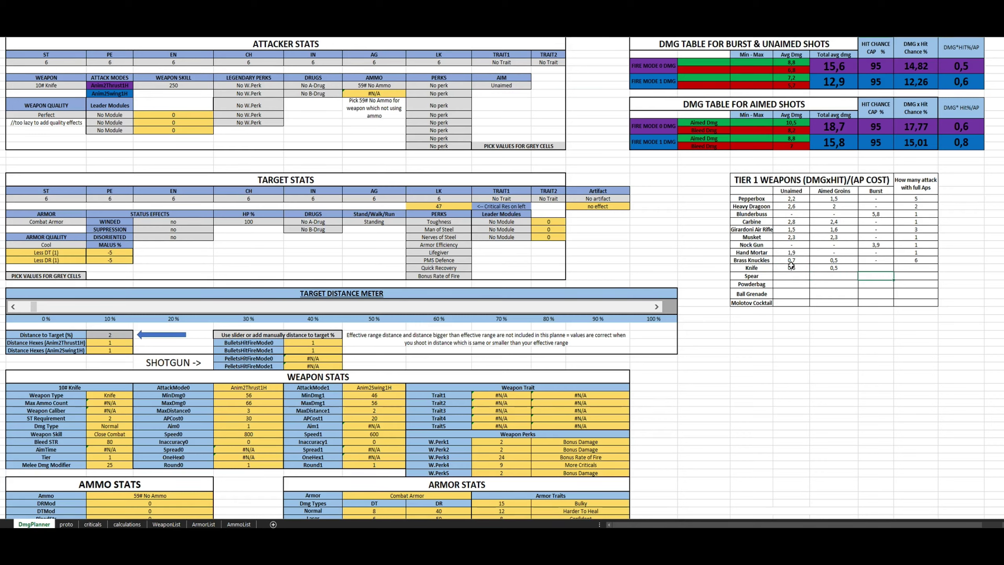
- Complete the Knife row with 0,5 for aimed groins, - for burst and 3 attacks with full APs
{"action": "type", "text": "0"}
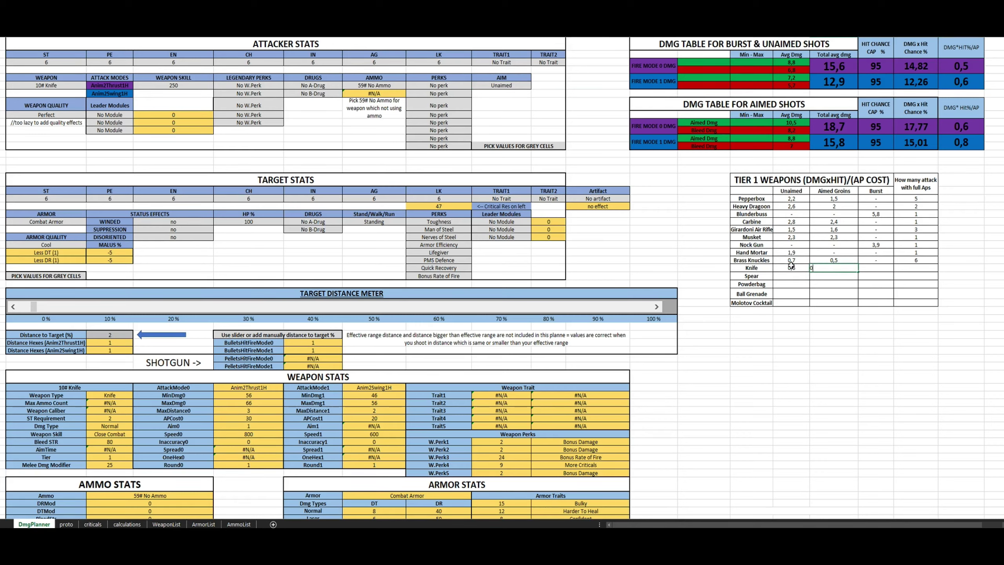
{"action": "key", "text": "Tab"}
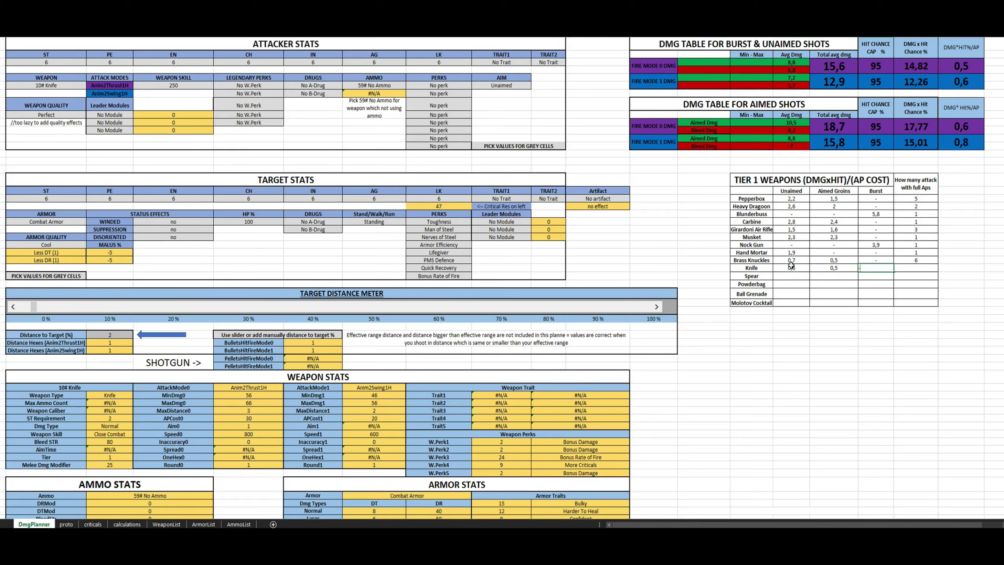
{"action": "type", "text": "-"}
{"action": "key", "text": "Tab"}
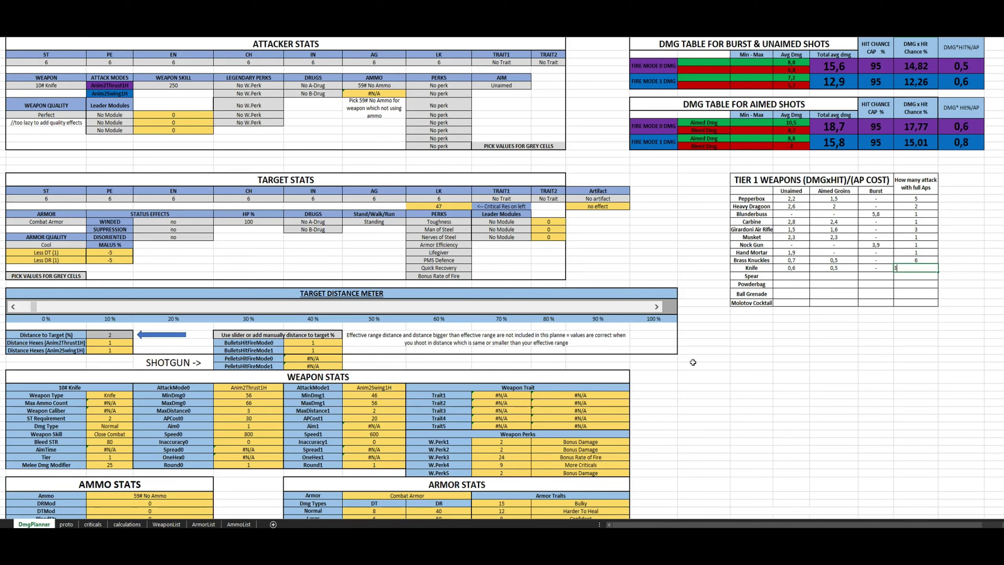
{"action": "key", "text": "Return"}
- Set the weapon to 11# Spear and enter its higher unaimed damage per AP, 1,5, in the Tier 1 weapons table
{"action": "left_click", "coordinate": [42, 85]}
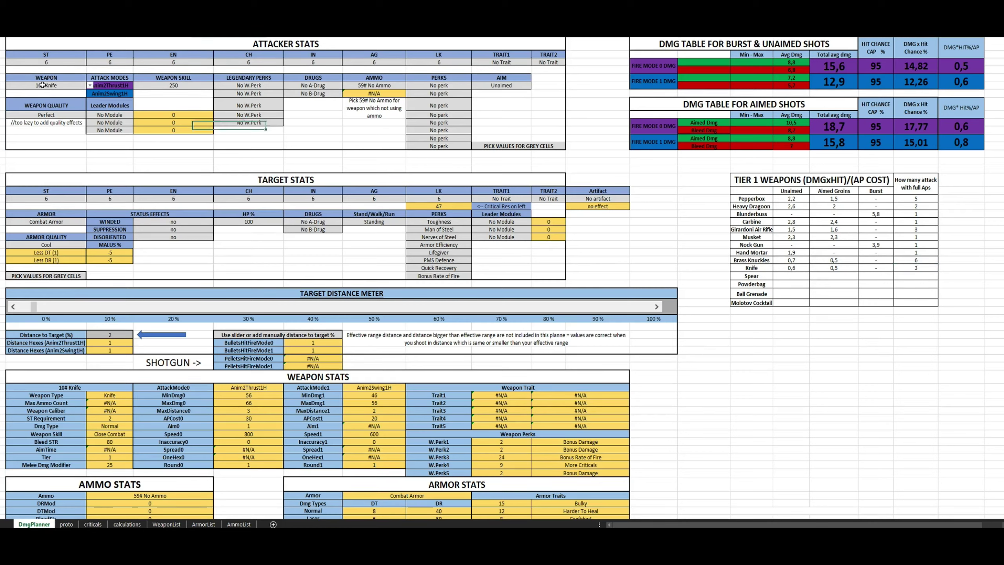
{"action": "left_click", "coordinate": [89, 85]}
{"action": "left_click", "coordinate": [38, 96]}
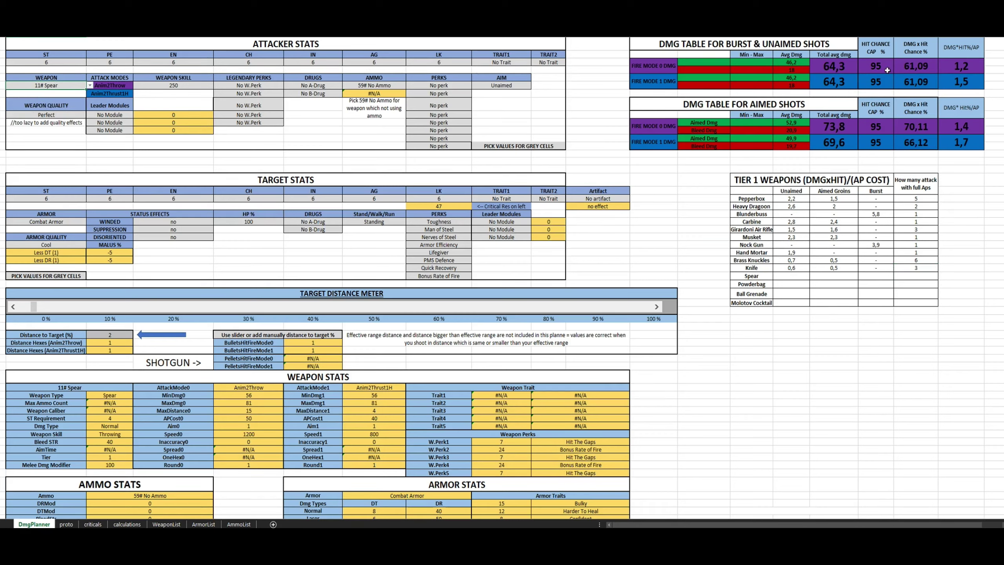
{"action": "left_click", "coordinate": [957, 66]}
{"action": "left_click", "coordinate": [956, 82]}
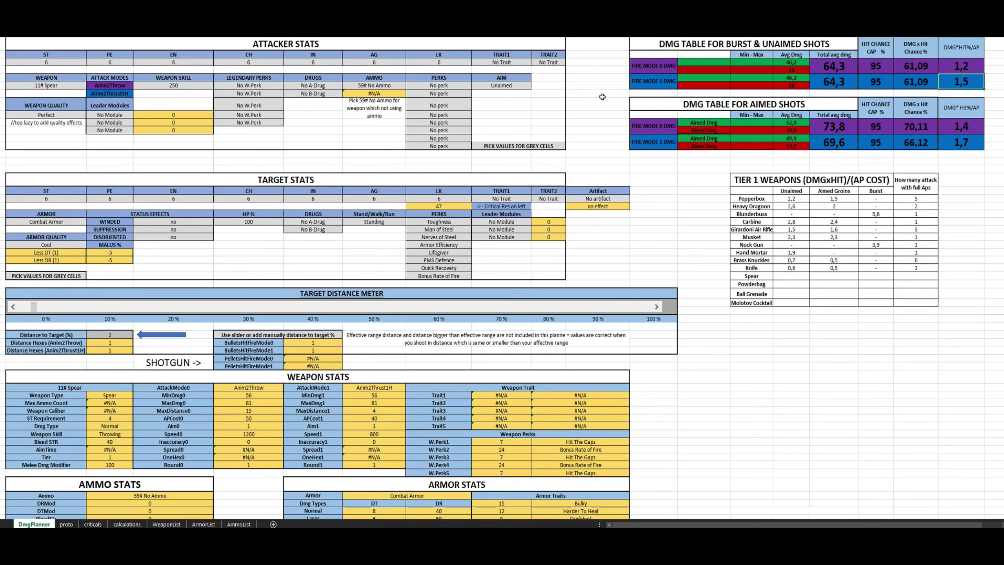
{"action": "left_click", "coordinate": [796, 276]}
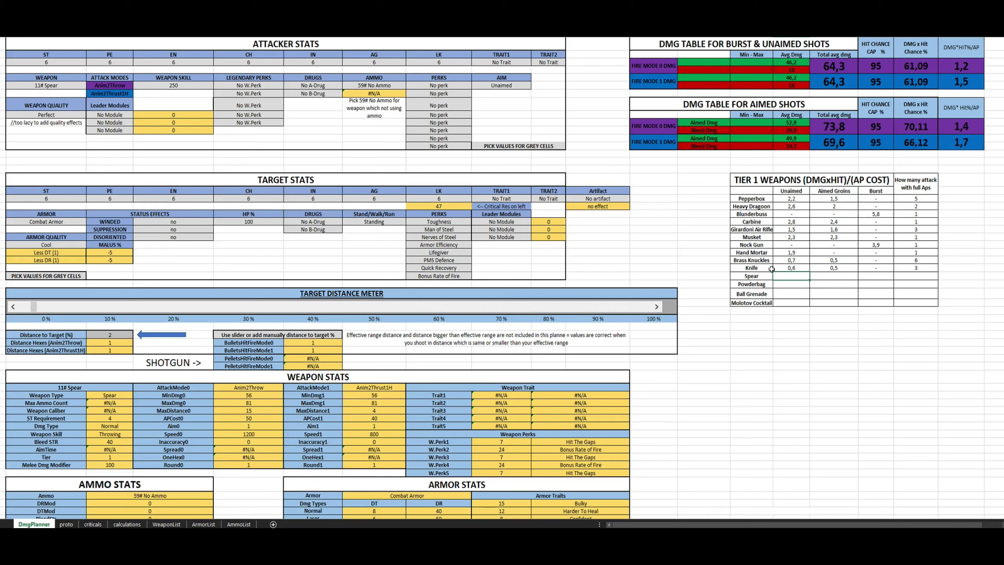
{"action": "key", "text": "Tab"}
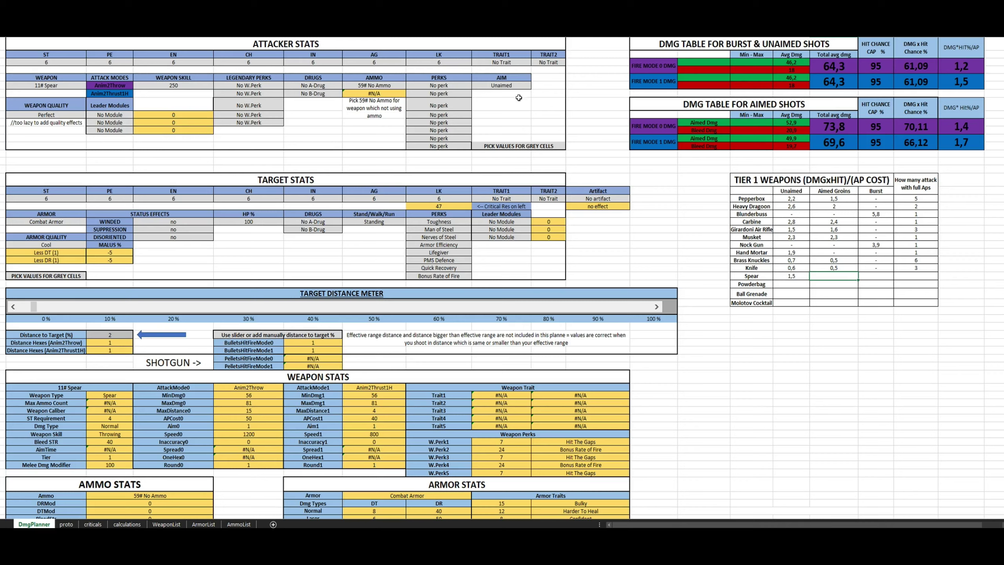
- Set the attacker's aim to Groin and enter the Spear's higher aimed damage per AP, 1,3, in the Tier 1 weapons table
{"action": "left_click", "coordinate": [514, 84]}
{"action": "left_click", "coordinate": [535, 85]}
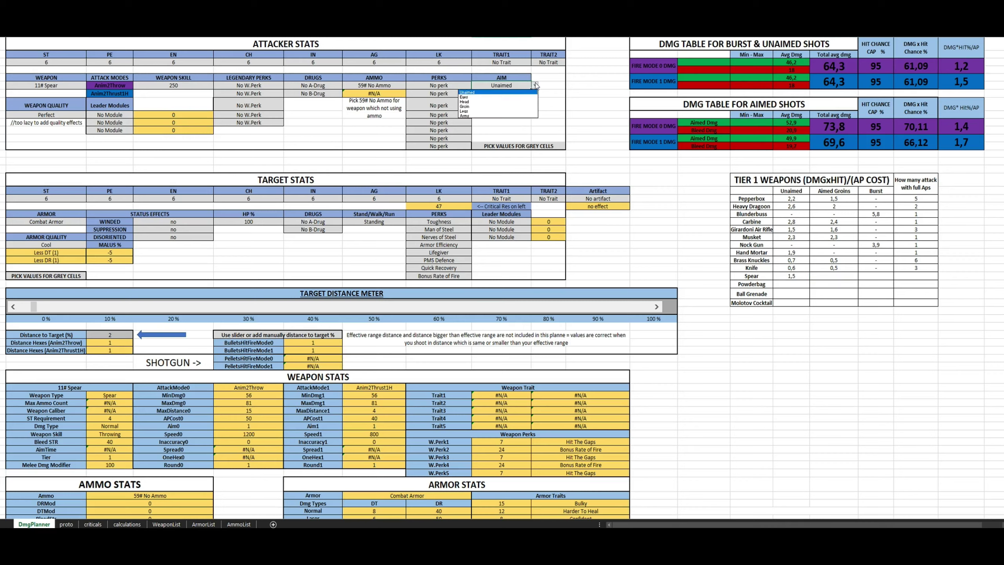
{"action": "left_click", "coordinate": [478, 107]}
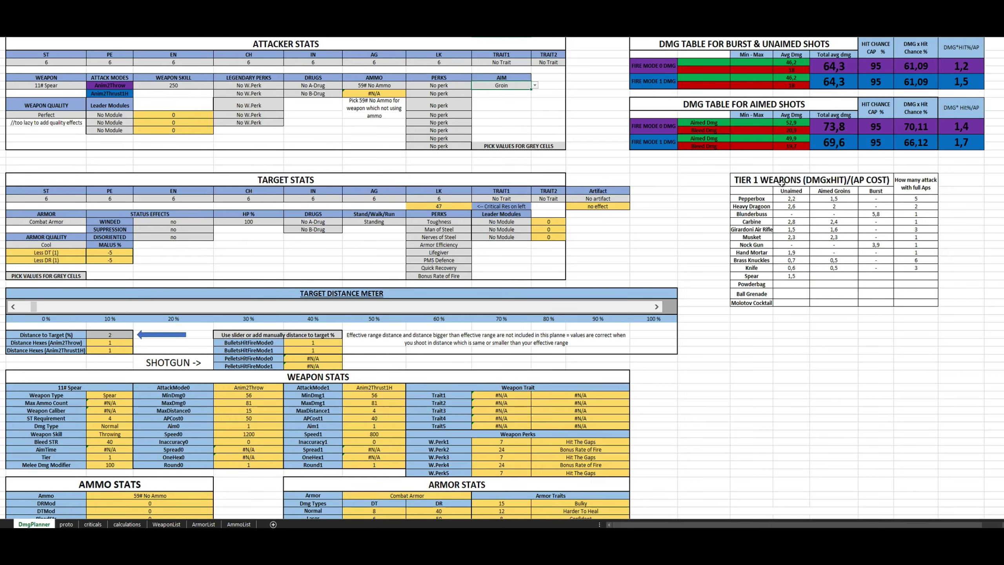
{"action": "left_click", "coordinate": [832, 277]}
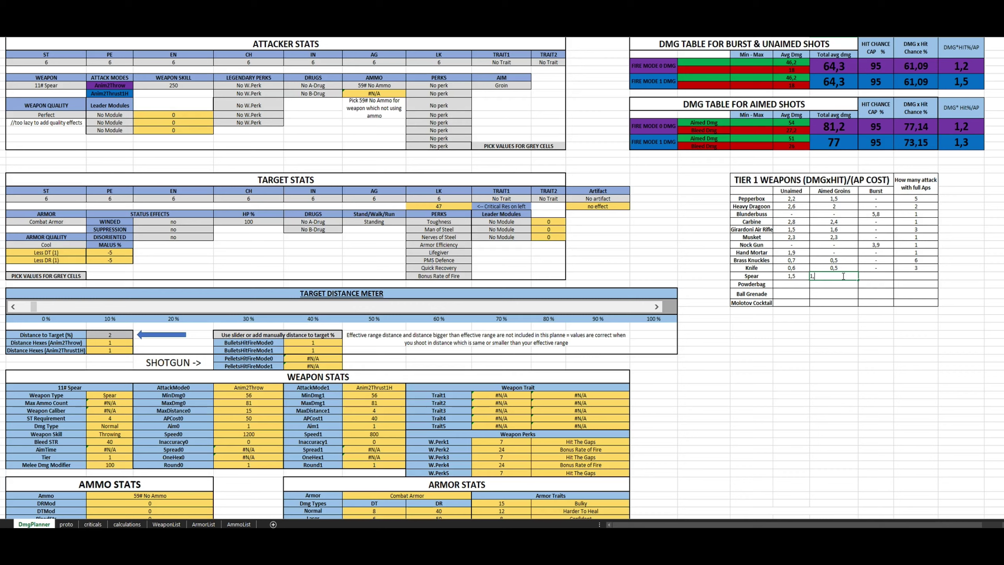
{"action": "key", "text": "Tab"}
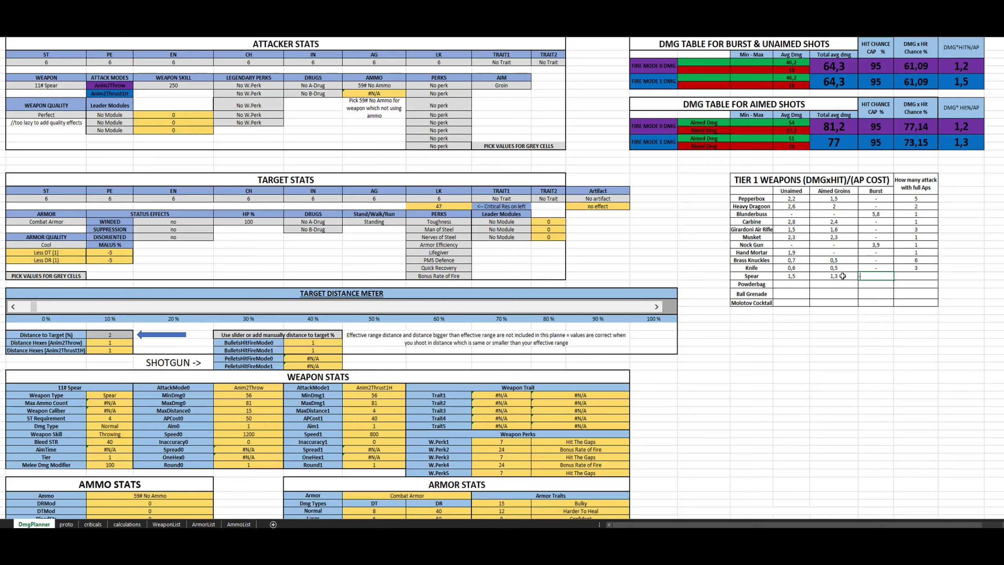
- Complete the Spear row with - for burst and 2 attacks with full APs
{"action": "type", "text": "-"}
{"action": "key", "text": "Tab"}
{"action": "type", "text": "5"}
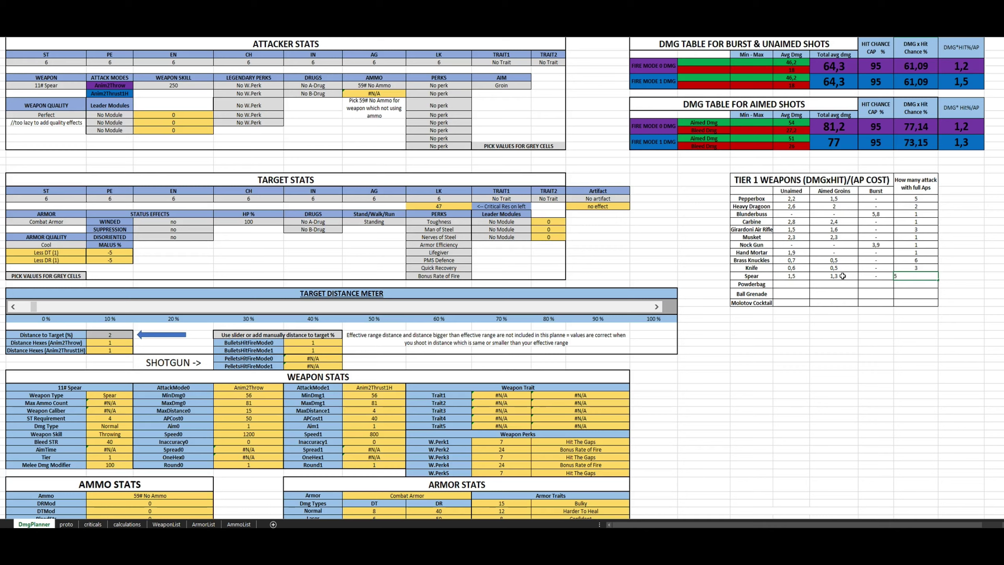
{"action": "key", "text": "BackSpace"}
{"action": "type", "text": "2"}
{"action": "key", "text": "Return"}
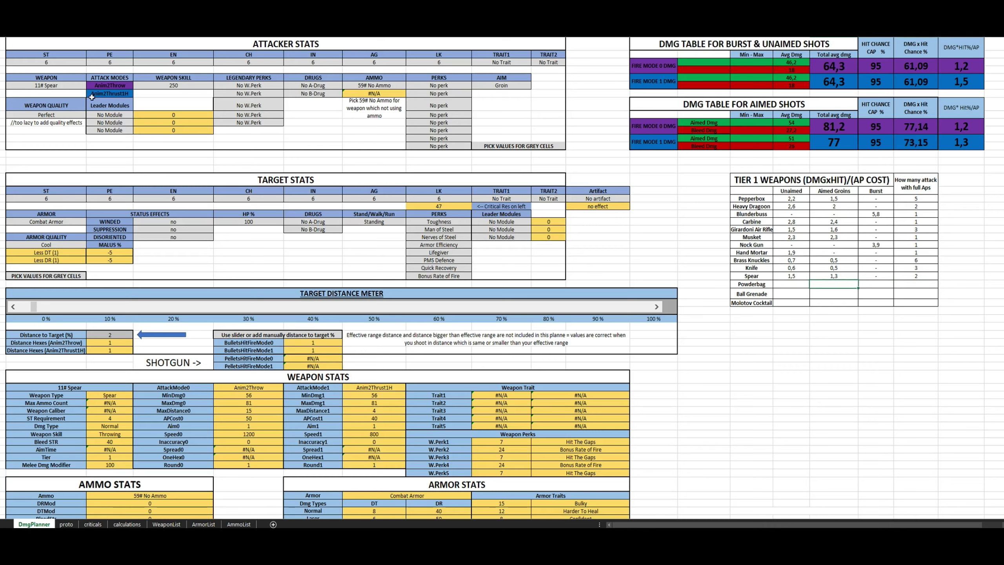
- Set the weapon to 12# Powderbag and check in the weapon stats whether it supports aimed attacks
{"action": "left_click", "coordinate": [74, 88]}
{"action": "left_click", "coordinate": [90, 85]}
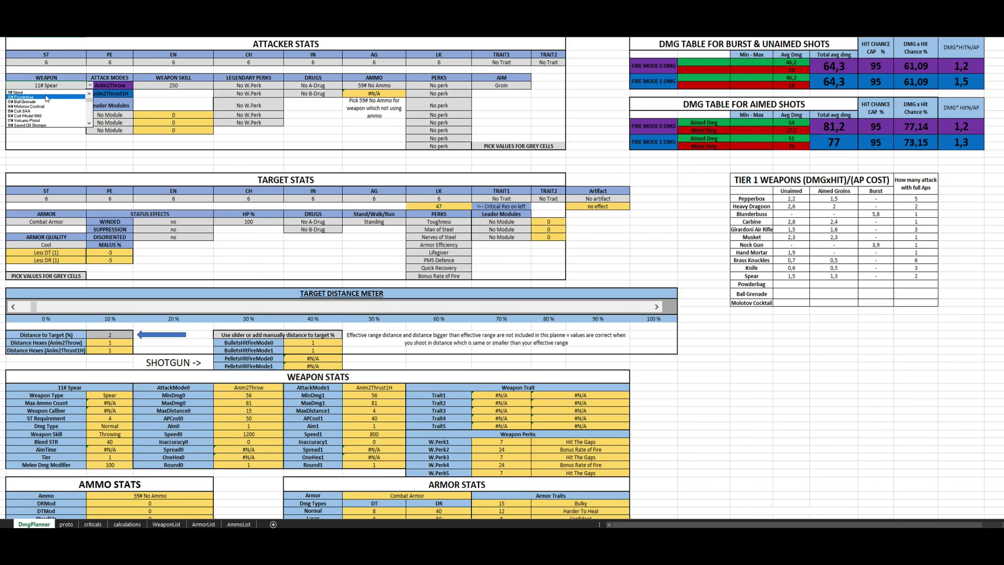
{"action": "left_click", "coordinate": [47, 96]}
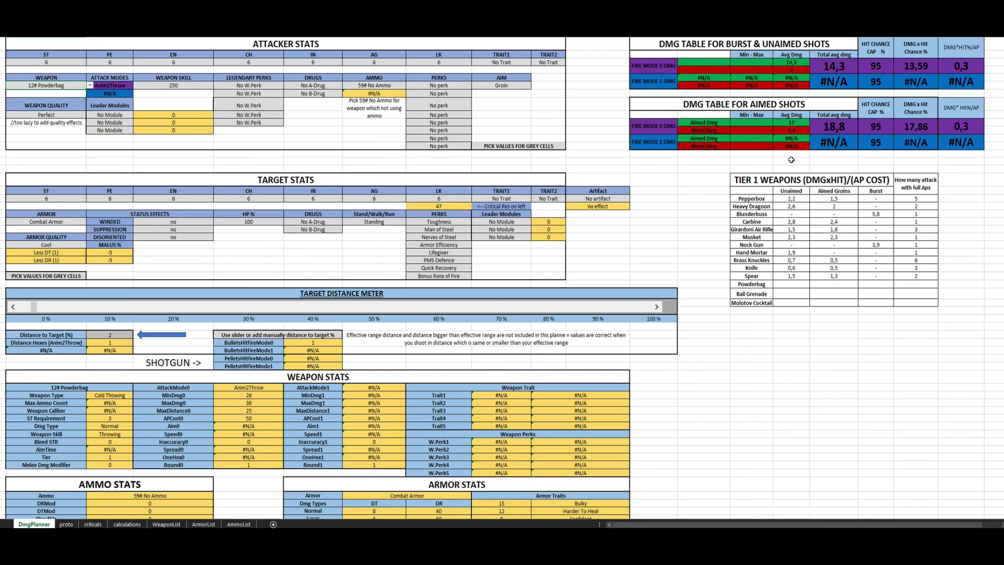
{"action": "left_click", "coordinate": [787, 283]}
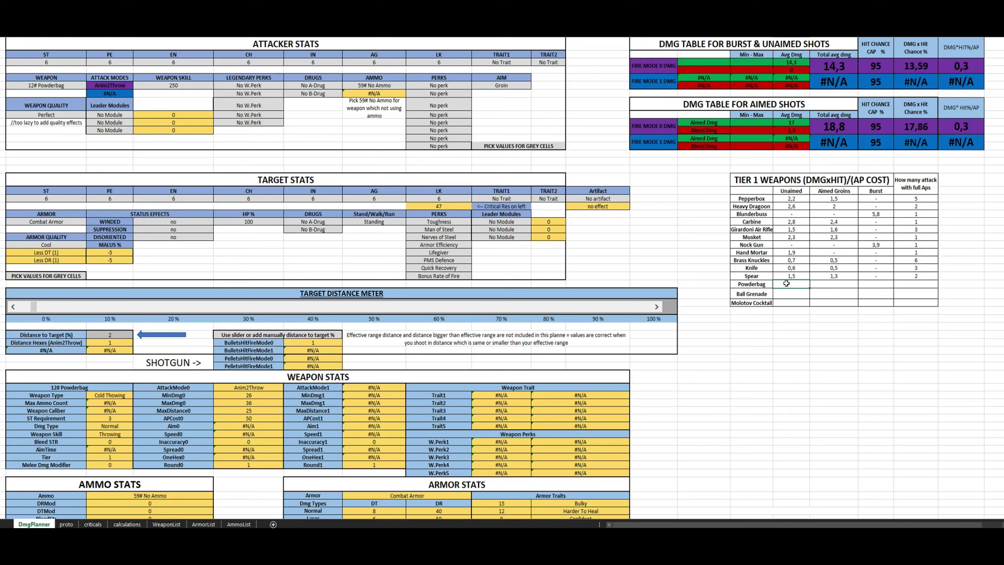
{"action": "scroll", "coordinate": [438, 314], "scroll_direction": "down", "scroll_amount": 4}
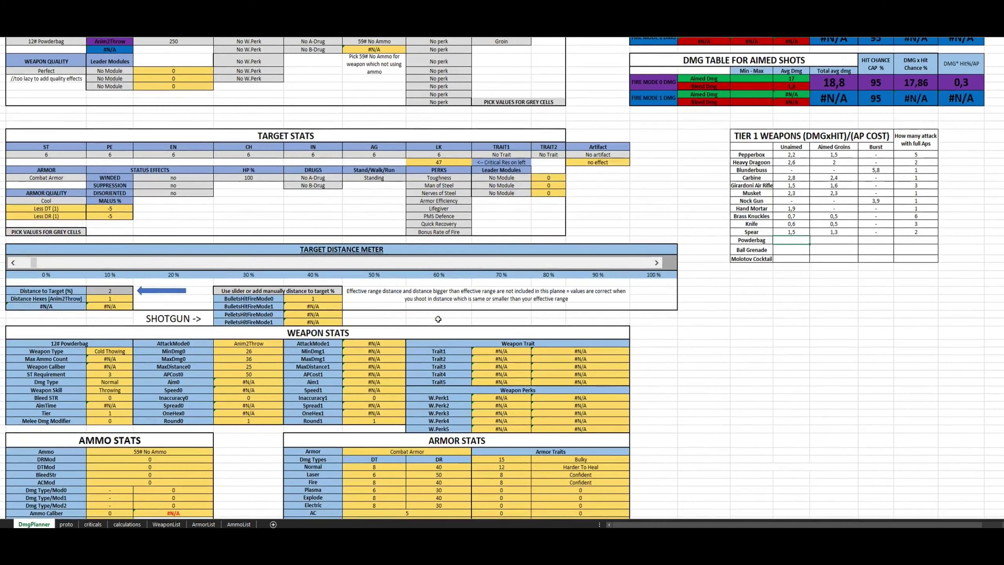
{"action": "scroll", "coordinate": [438, 314], "scroll_direction": "up", "scroll_amount": 4}
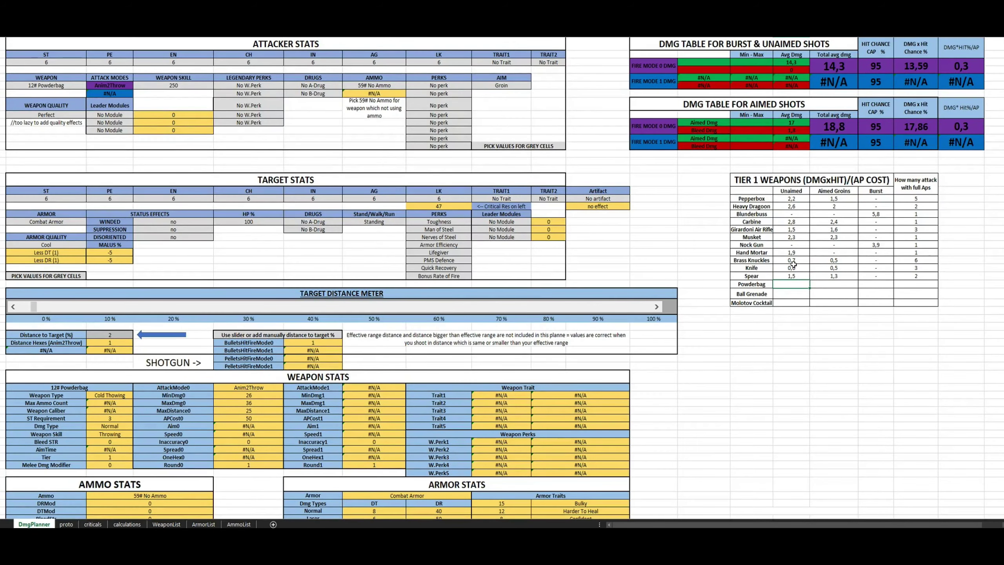
{"action": "left_click", "coordinate": [480, 85]}
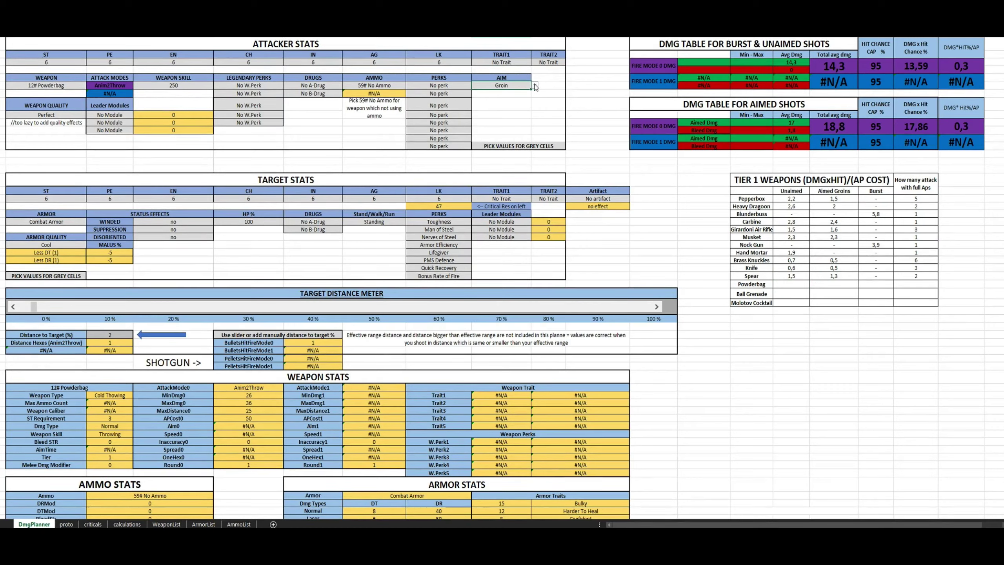
{"action": "left_click", "coordinate": [260, 424]}
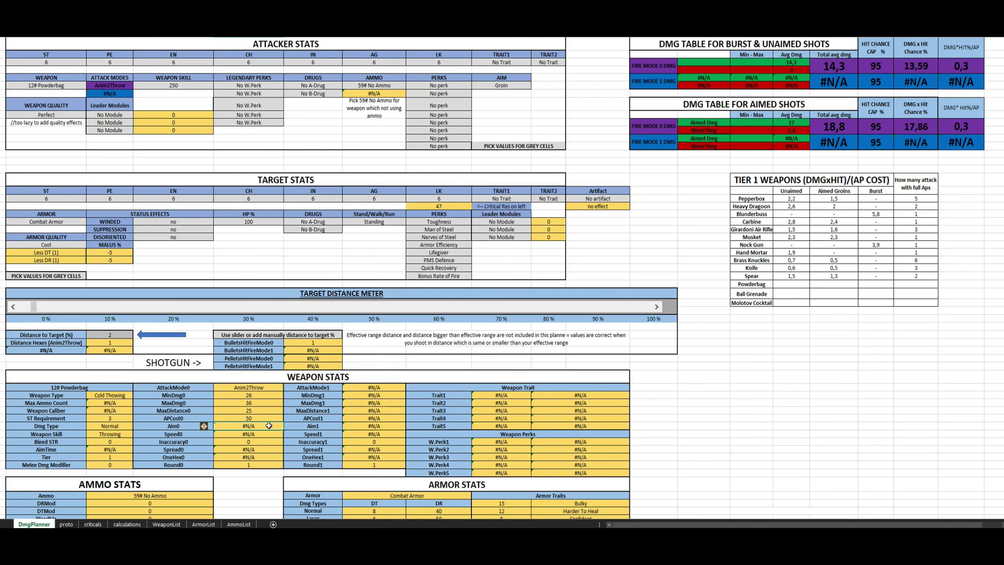
- Set the attacker's aim to Unaimed and enter the Powderbag's unaimed damage per AP, 0,3, in the Tier 1 weapons table
{"action": "left_click", "coordinate": [529, 86]}
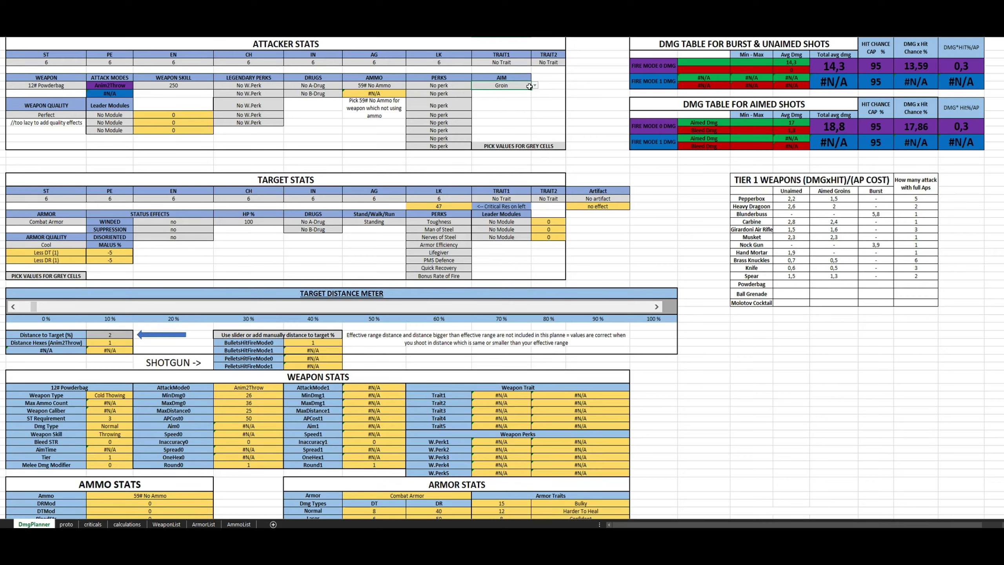
{"action": "left_click", "coordinate": [534, 85]}
{"action": "left_click", "coordinate": [515, 98]}
{"action": "left_click", "coordinate": [964, 65]}
{"action": "left_click", "coordinate": [792, 284]}
{"action": "type", "text": "0,"}
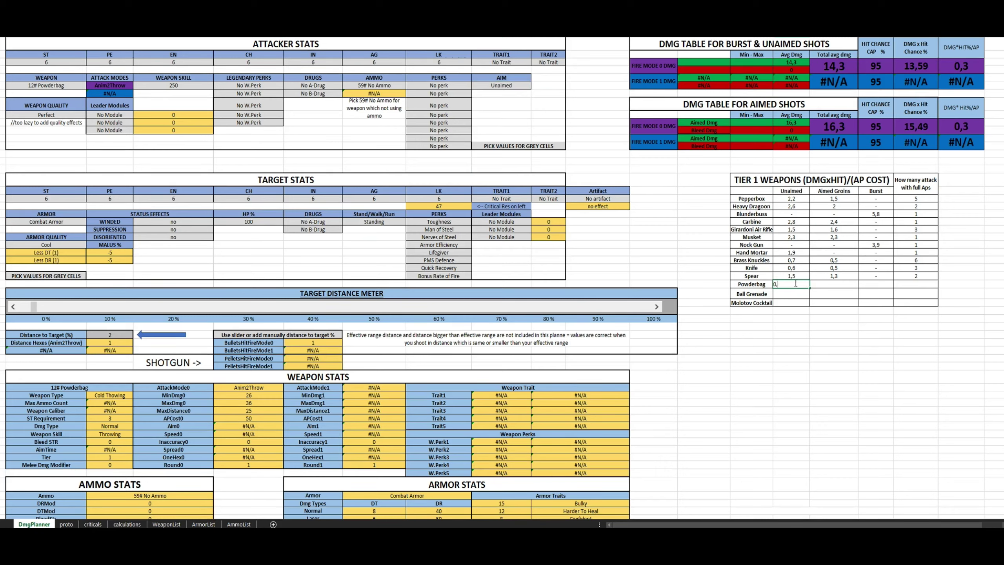
{"action": "type", "text": "3"}
{"action": "key", "text": "Tab"}
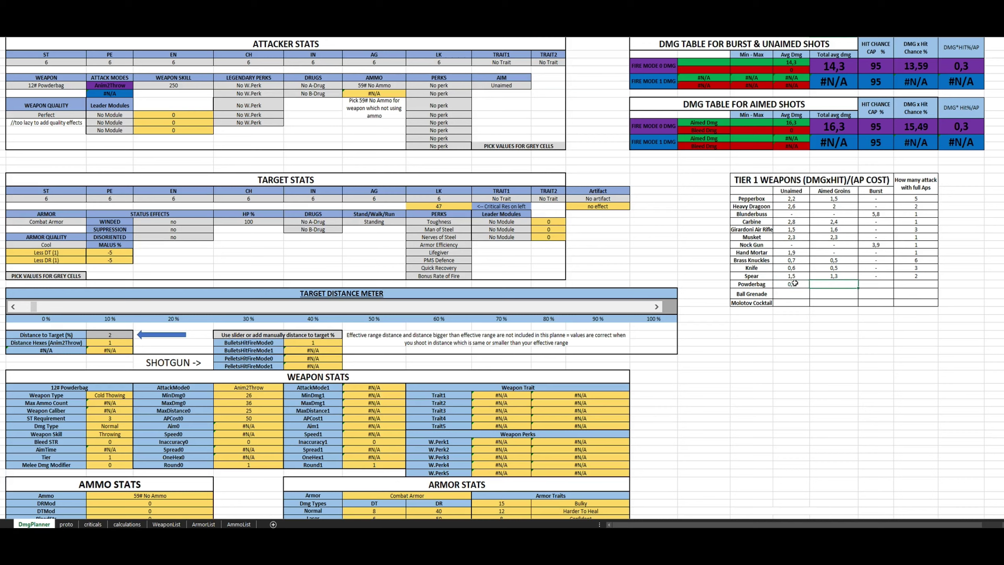
- Complete the Powderbag row with - for aimed groins, - for burst and 1 attack with full APs
{"action": "type", "text": "-"}
{"action": "key", "text": "Tab"}
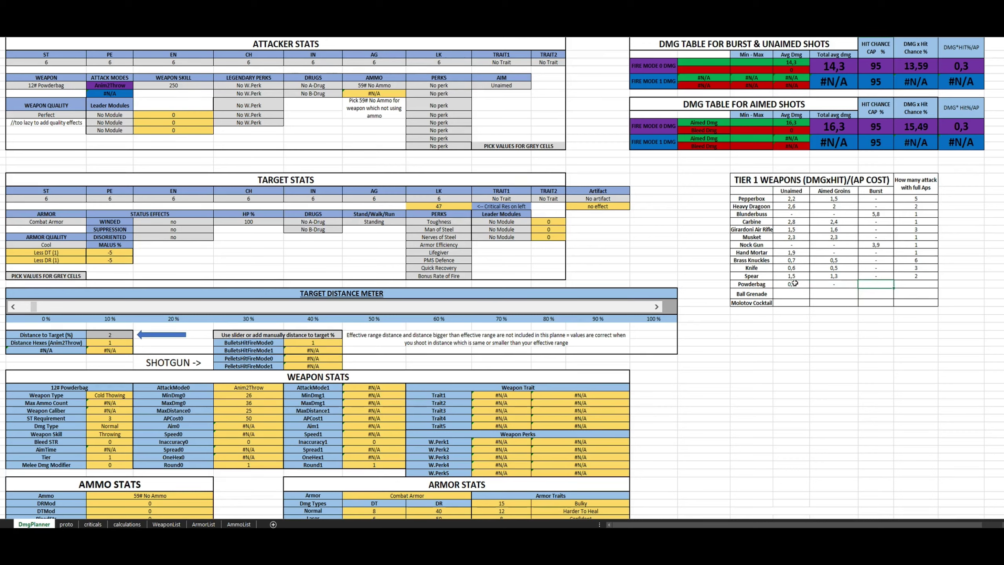
{"action": "type", "text": "-"}
{"action": "type", "text": "-"}
{"action": "key", "text": "Tab"}
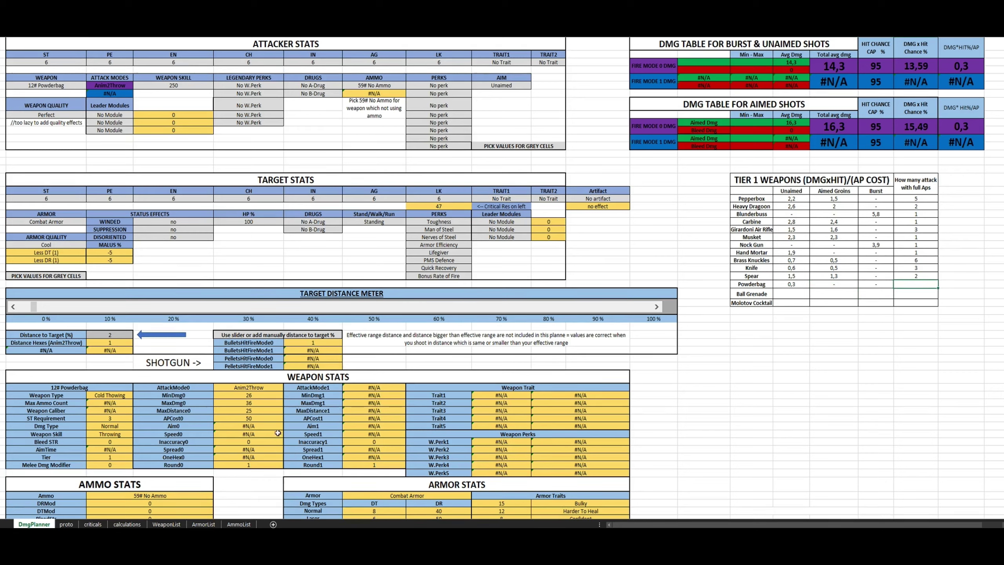
{"action": "left_click", "coordinate": [272, 416]}
{"action": "left_click", "coordinate": [916, 283]}
{"action": "type", "text": "1"}
{"action": "key", "text": "Return"}
- Set the weapon to 13# Ball Grenade and check its weapon perks, traits and AP cost
{"action": "left_click", "coordinate": [782, 296]}
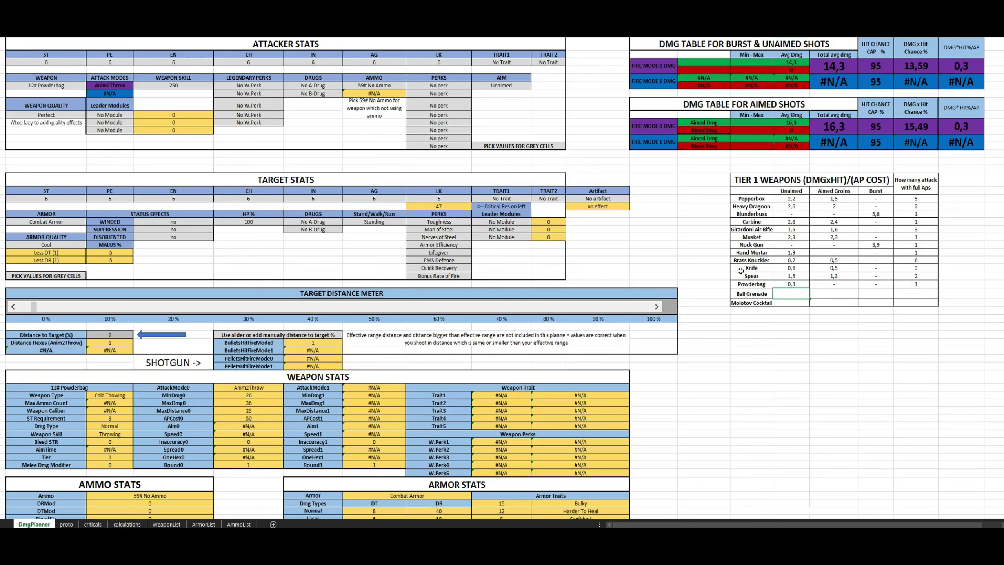
{"action": "left_click", "coordinate": [79, 88]}
{"action": "left_click", "coordinate": [90, 85]}
{"action": "left_click", "coordinate": [37, 101]}
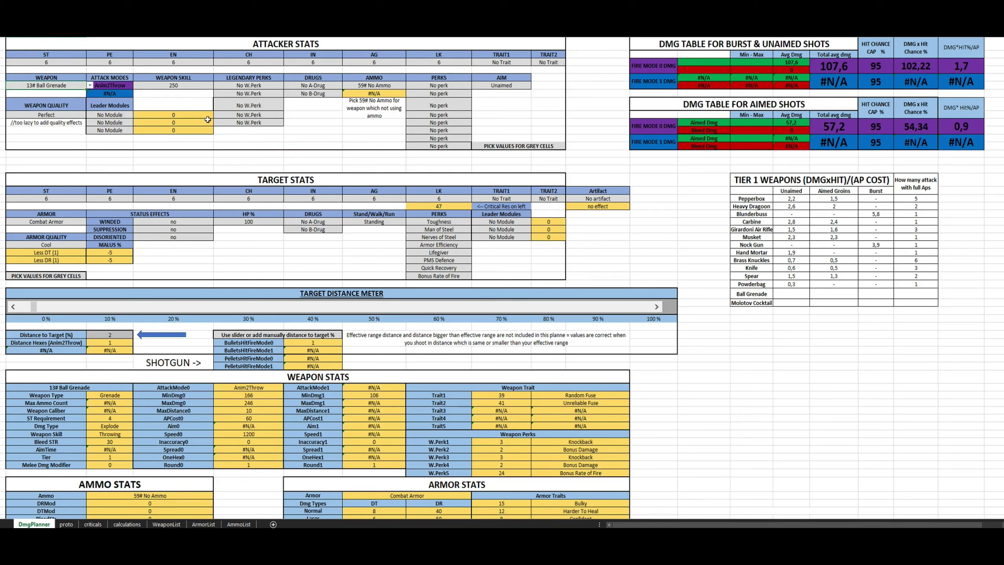
{"action": "left_click", "coordinate": [354, 119]}
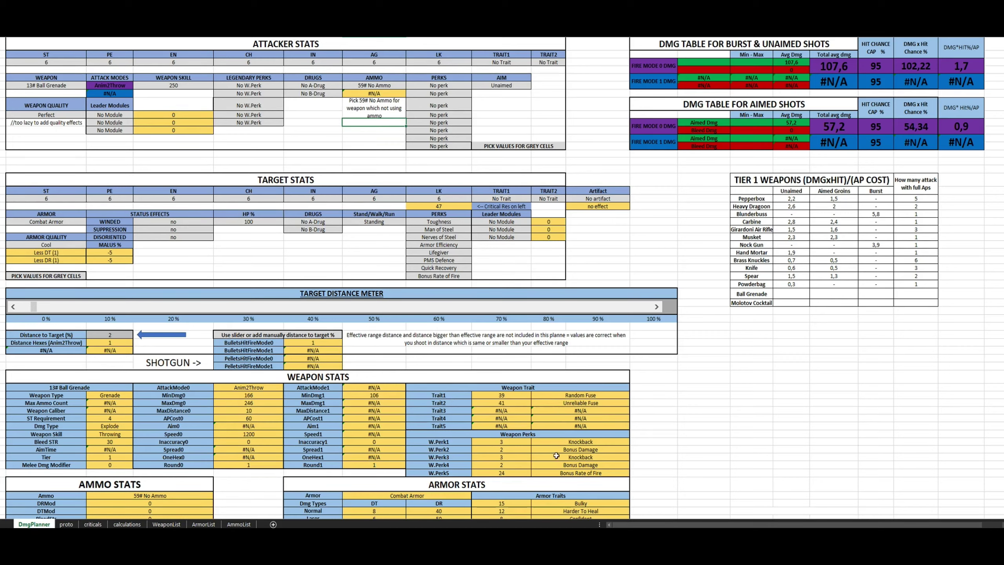
{"action": "left_click", "coordinate": [578, 443]}
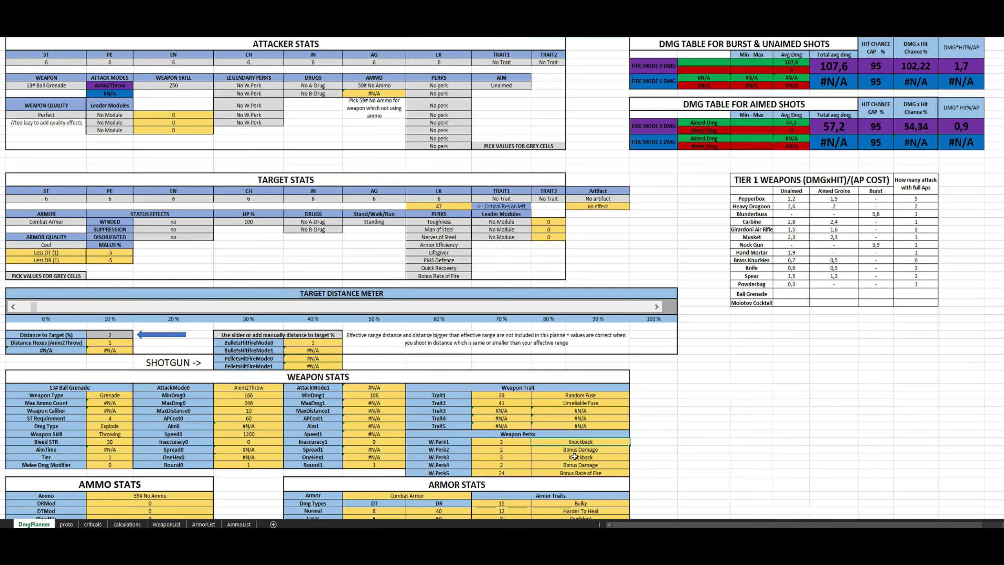
{"action": "left_click", "coordinate": [574, 456]}
{"action": "left_click", "coordinate": [563, 401]}
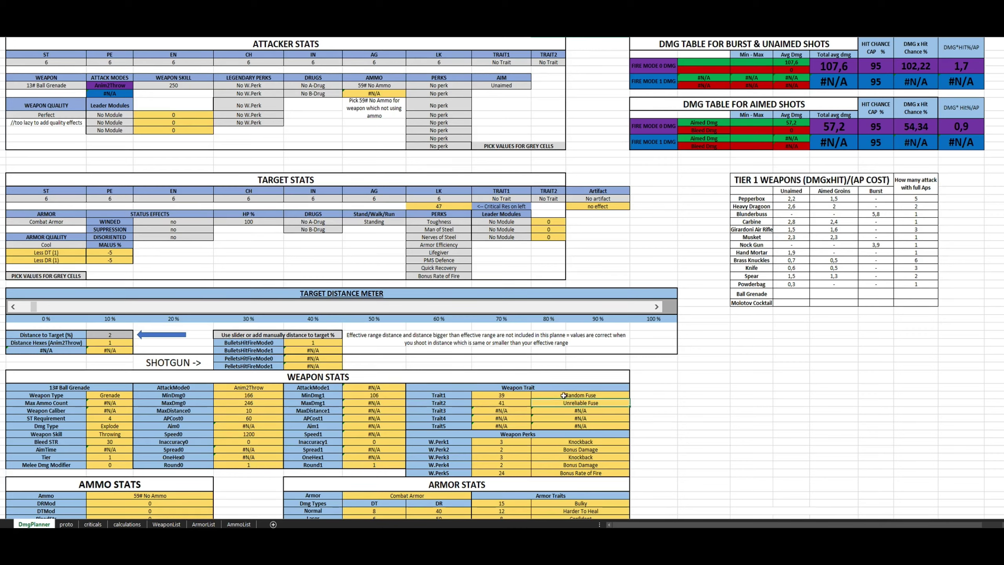
{"action": "left_click", "coordinate": [563, 395]}
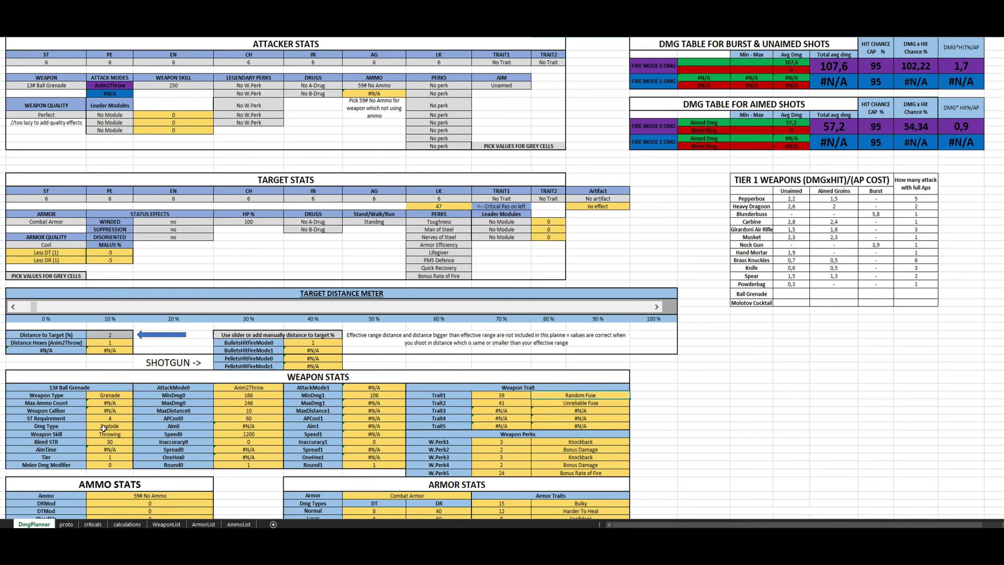
{"action": "left_click", "coordinate": [254, 419]}
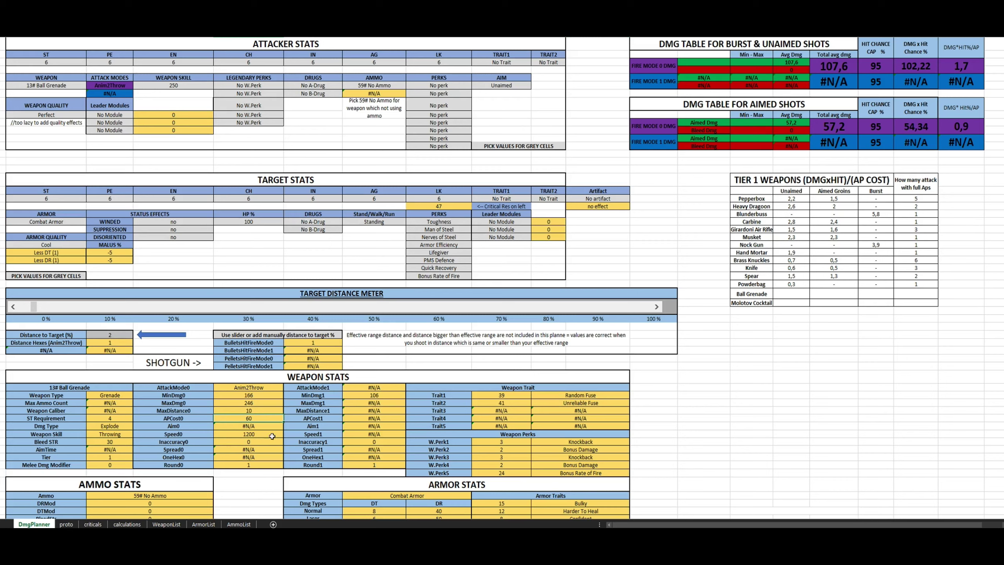
- Enter the Ball Grenade's unaimed damage per AP, 1,7, in the Tier 1 weapons table
{"action": "left_click", "coordinate": [801, 293]}
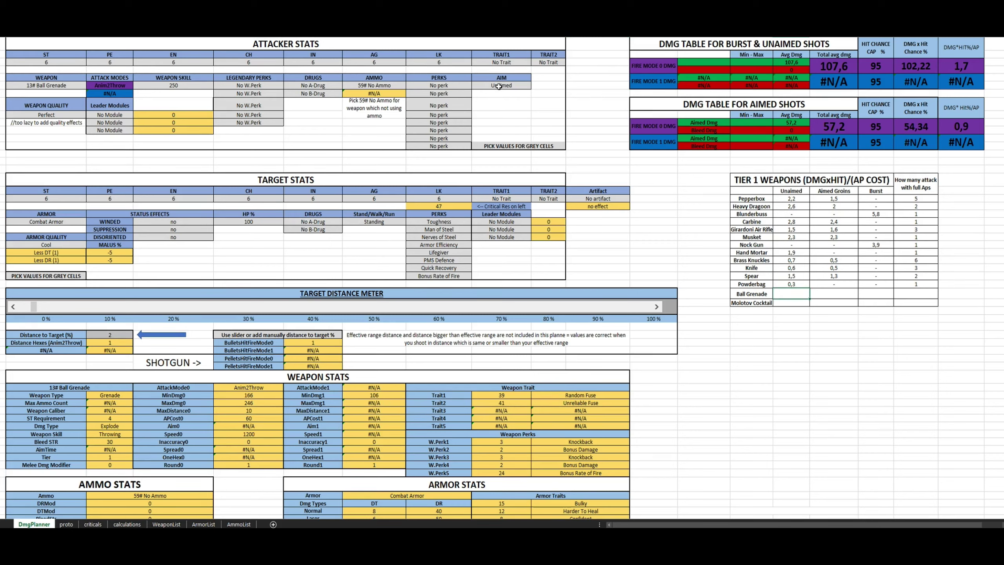
{"action": "left_click", "coordinate": [834, 66]}
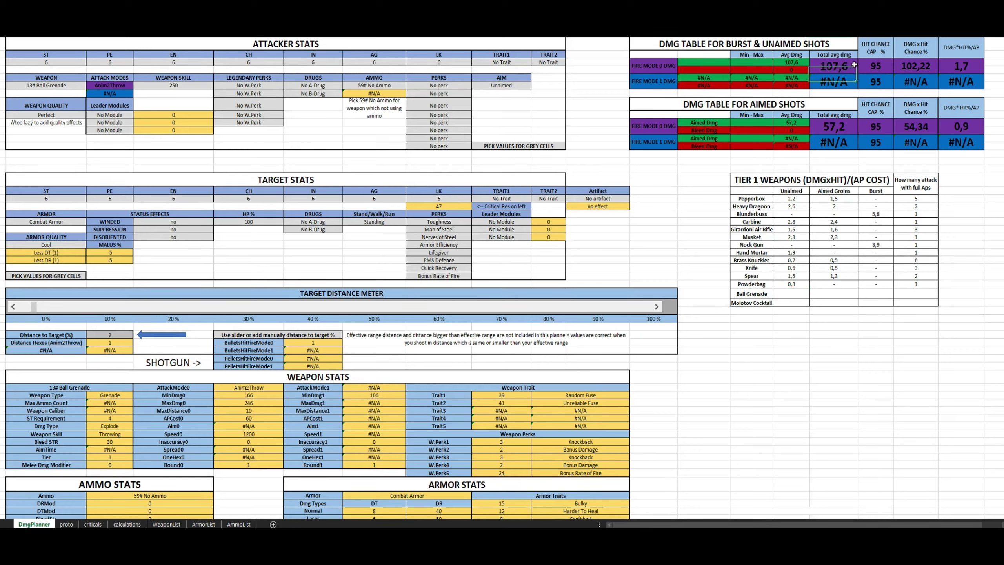
{"action": "left_click", "coordinate": [961, 66]}
{"action": "left_click", "coordinate": [800, 295]}
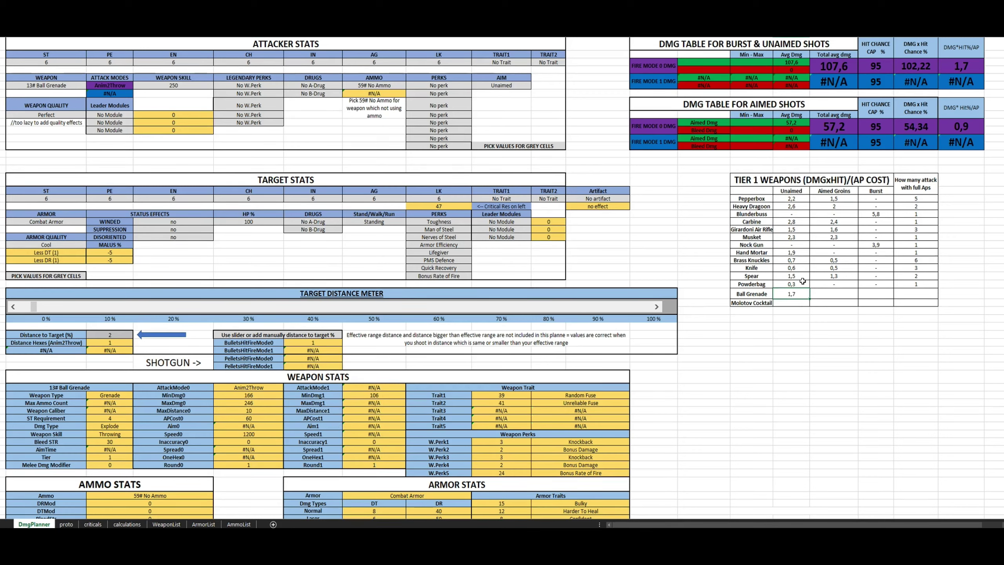
- Complete the Ball Grenade row with - for aimed groins, - for burst and 1 attack with full APs
{"action": "key", "text": "Tab"}
{"action": "type", "text": "-"}
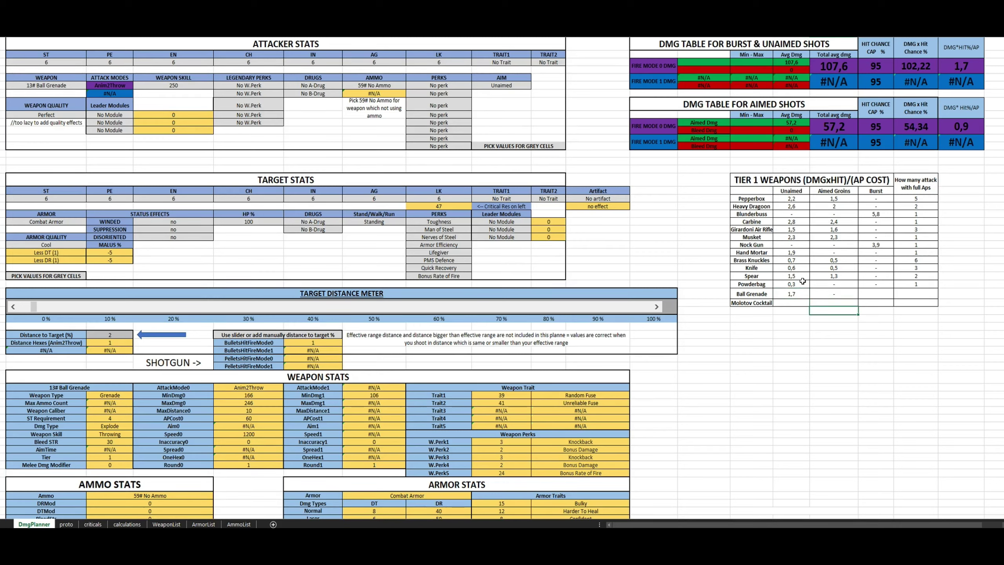
{"action": "key", "text": "Tab"}
{"action": "type", "text": "-"}
{"action": "key", "text": "Tab"}
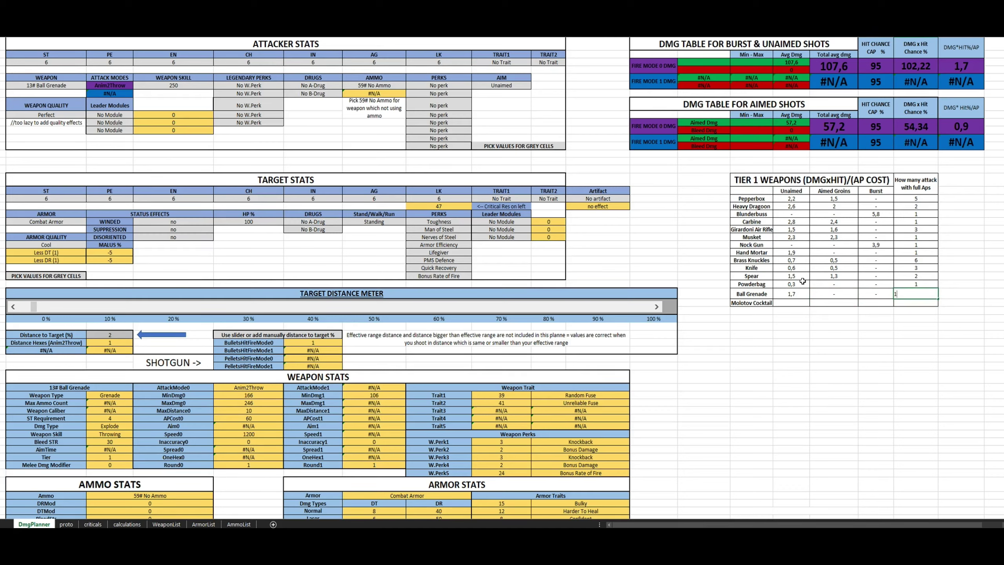
{"action": "type", "text": "1"}
{"action": "key", "text": "Return"}
- Set the weapon to 14# Molotov Cocktail and enter its unaimed damage per AP, 0,4, in the Tier 1 weapons table
{"action": "left_click", "coordinate": [79, 87]}
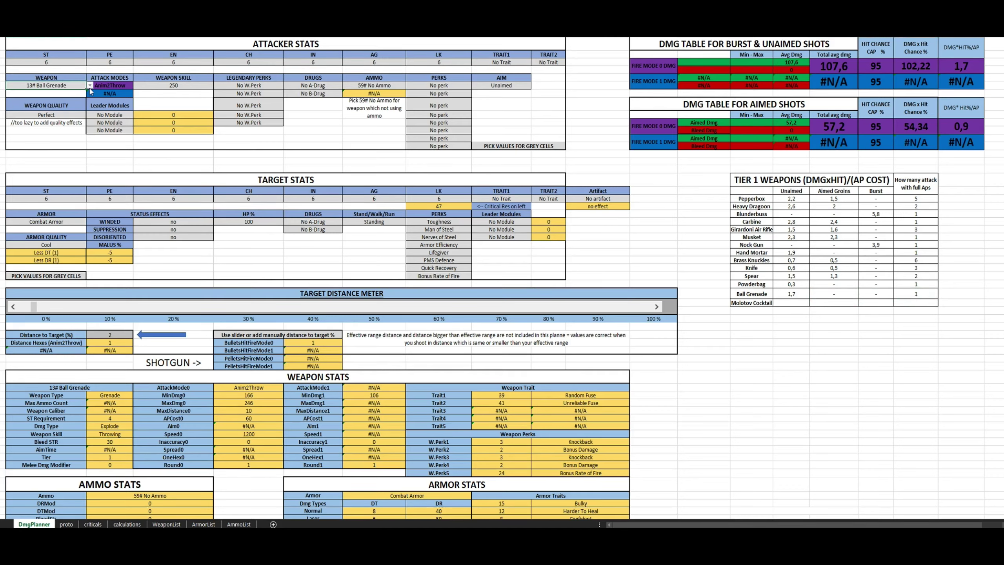
{"action": "left_click", "coordinate": [90, 85]}
{"action": "left_click", "coordinate": [49, 96]}
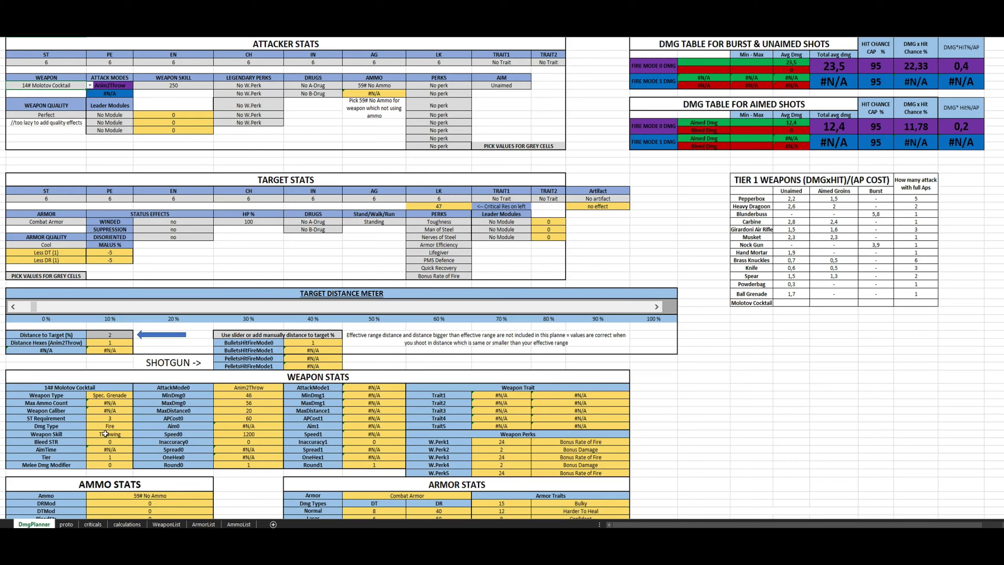
{"action": "left_click", "coordinate": [854, 67]}
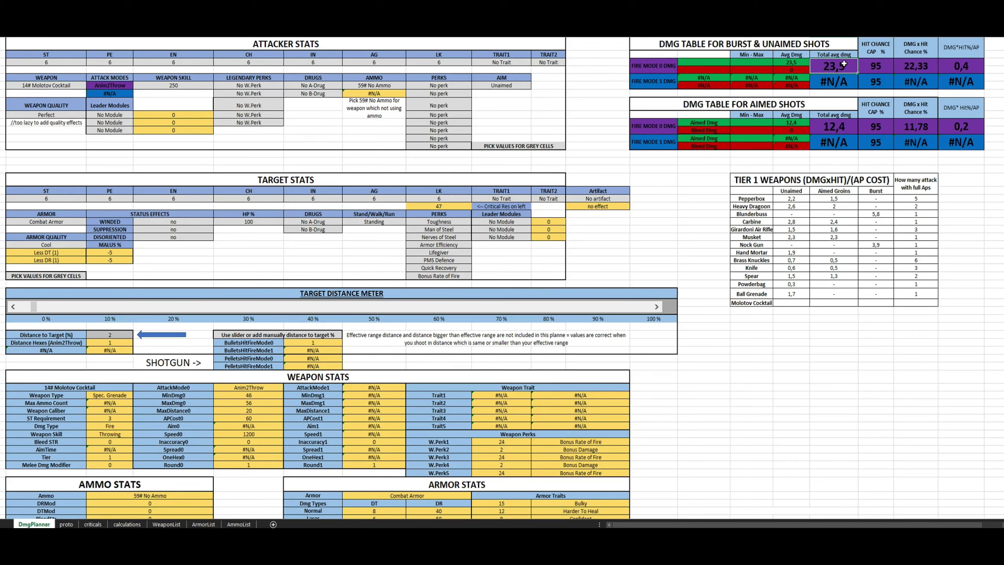
{"action": "left_click", "coordinate": [790, 302]}
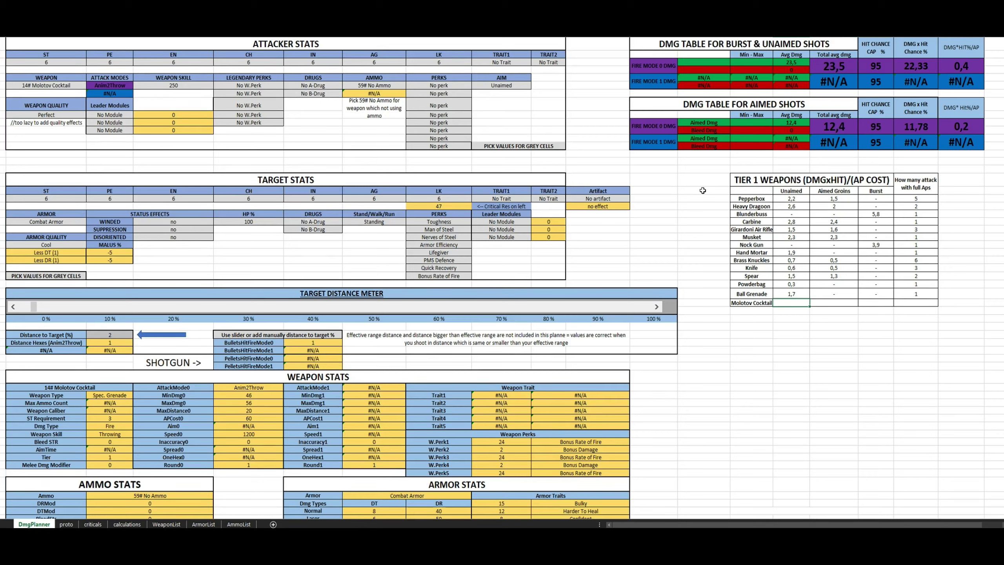
{"action": "type", "text": "0,4"}
{"action": "key", "text": "ctrl+Return"}
- Complete the Molotov Cocktail row with - for aimed groins, - for burst and 1 attack with full APs
{"action": "scroll", "coordinate": [823, 241], "scroll_direction": "down", "scroll_amount": 3}
{"action": "scroll", "coordinate": [823, 241], "scroll_direction": "up", "scroll_amount": 3}
{"action": "left_click", "coordinate": [845, 305]}
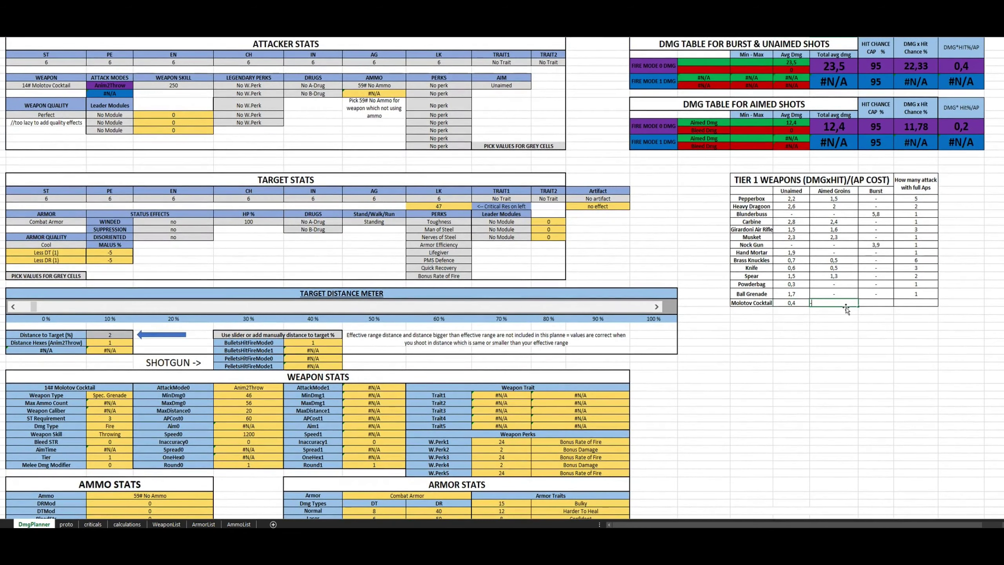
{"action": "key", "text": "Right"}
{"action": "type", "text": "-"}
{"action": "key", "text": "Right"}
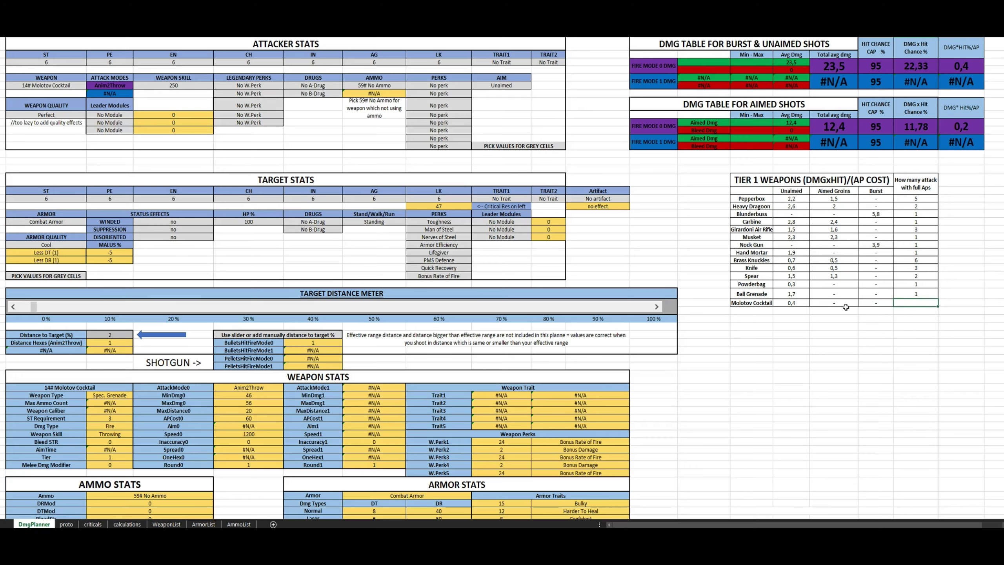
{"action": "key", "text": "Return"}
{"action": "key", "text": "Up"}
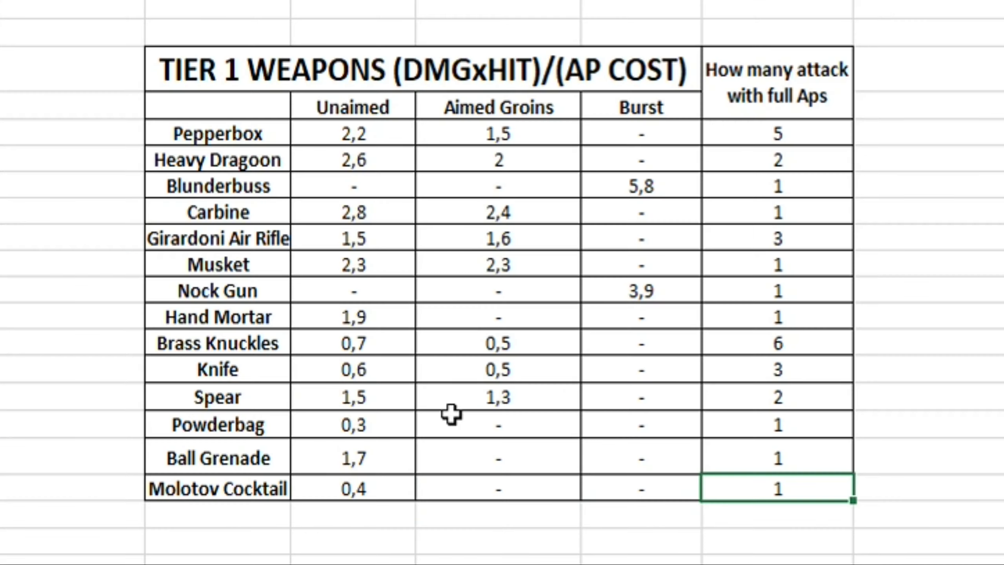
- Review the Pepperbox, Heavy Dragoon and Blunderbuss rows of the Tier 1 weapons table
{"action": "left_click", "coordinate": [116, 134]}
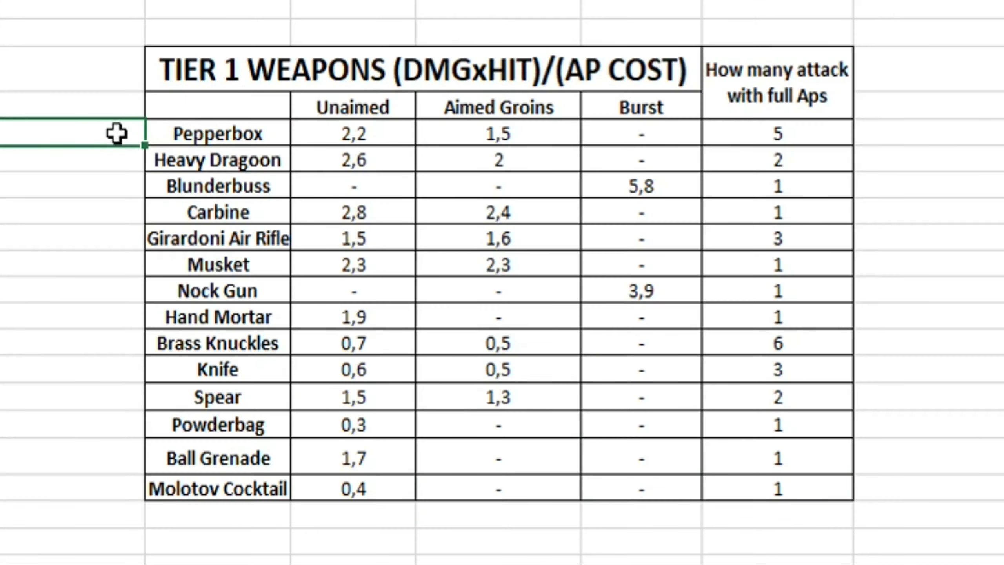
{"action": "left_click_drag", "start_coordinate": [116, 135], "coordinate": [834, 158]}
{"action": "left_click", "coordinate": [228, 131]}
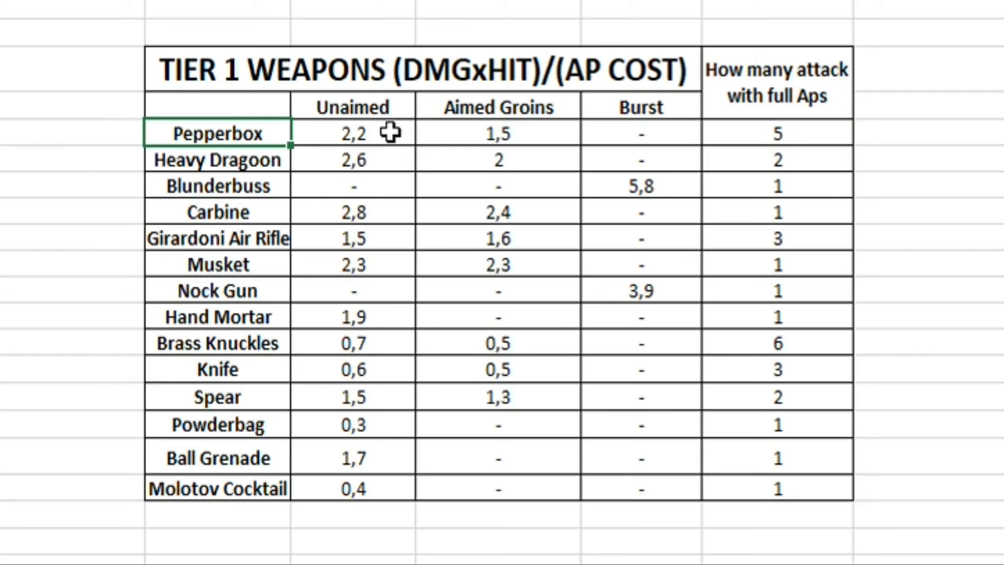
{"action": "left_click_drag", "start_coordinate": [787, 133], "coordinate": [139, 139]}
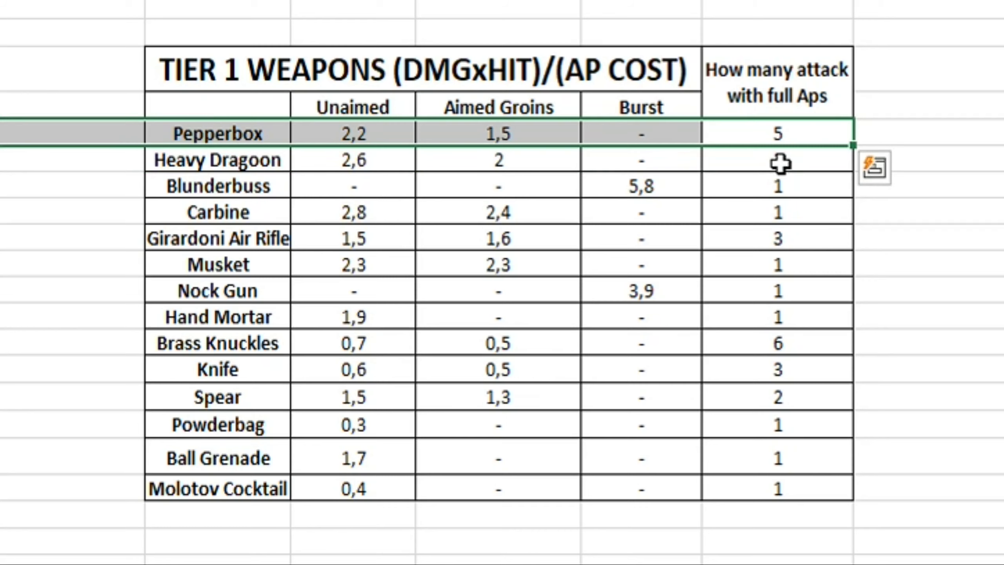
{"action": "left_click_drag", "start_coordinate": [780, 164], "coordinate": [151, 159]}
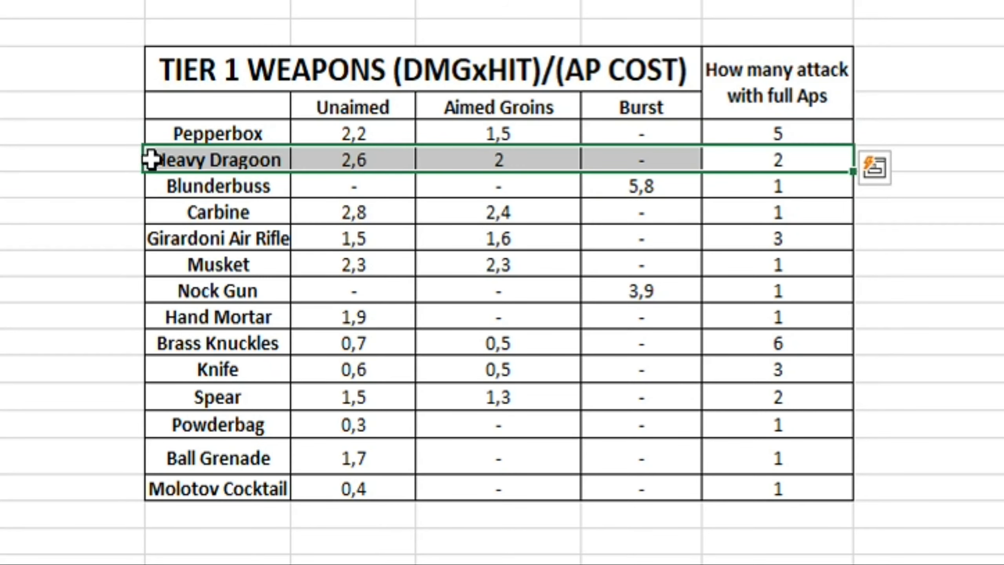
{"action": "left_click", "coordinate": [318, 160]}
{"action": "left_click_drag", "start_coordinate": [721, 157], "coordinate": [240, 167]}
{"action": "left_click", "coordinate": [243, 186]}
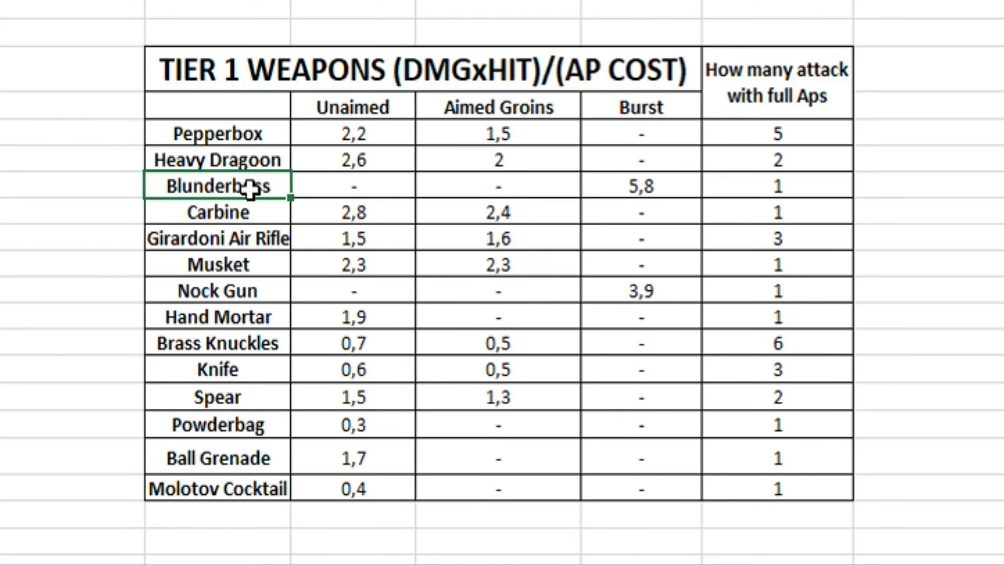
{"action": "left_click", "coordinate": [646, 192]}
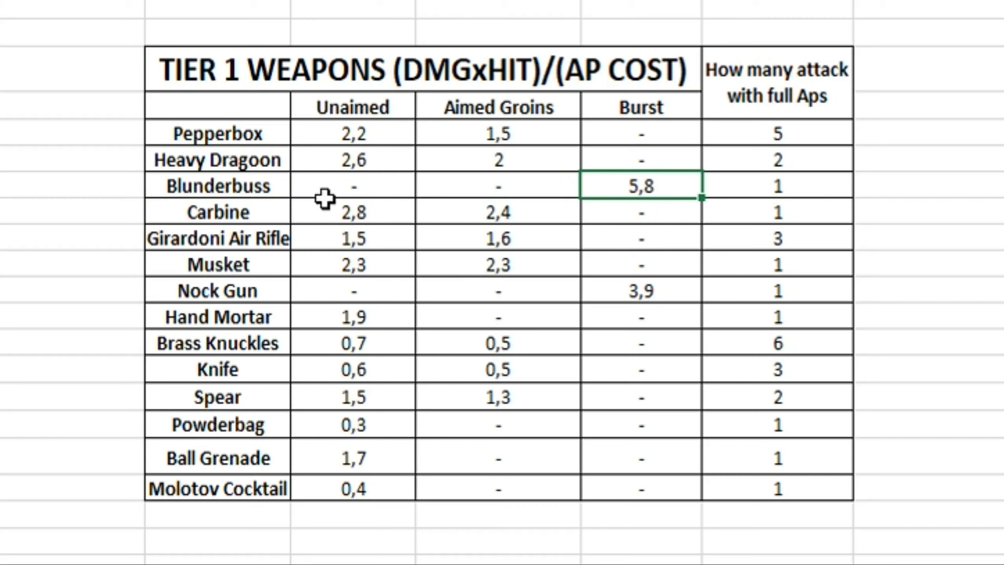
{"action": "left_click_drag", "start_coordinate": [228, 193], "coordinate": [820, 190]}
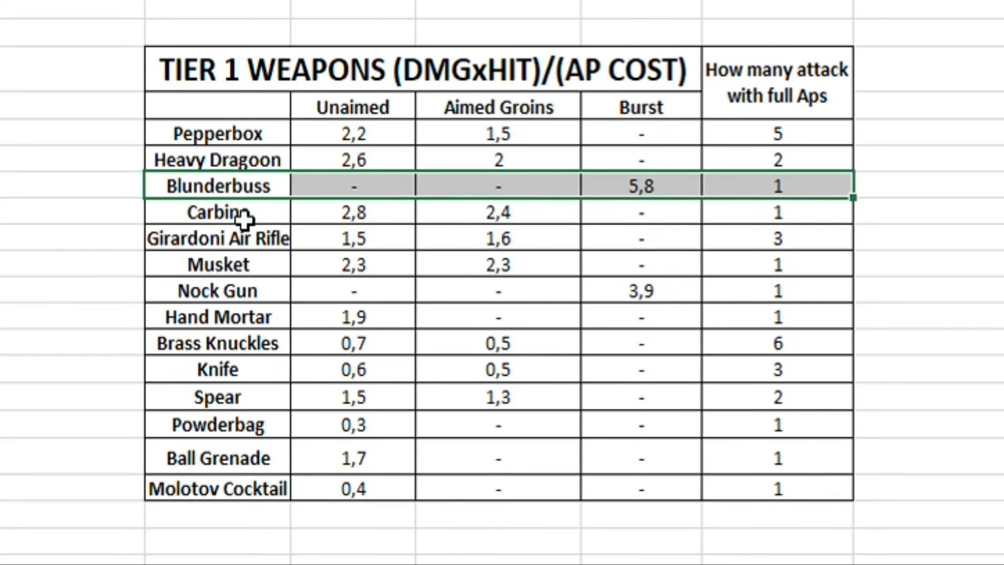
- Review the Carbine through Ball Grenade rows, then compare the Brass Knuckles' attack count with the Blunderbuss's burst value
{"action": "left_click_drag", "start_coordinate": [240, 214], "coordinate": [777, 261]}
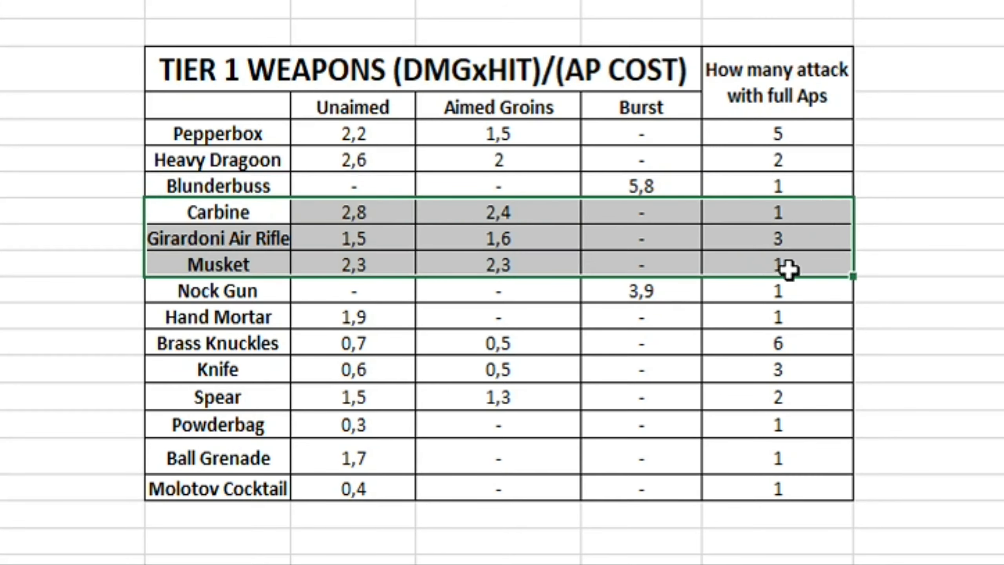
{"action": "left_click_drag", "start_coordinate": [253, 291], "coordinate": [850, 296]}
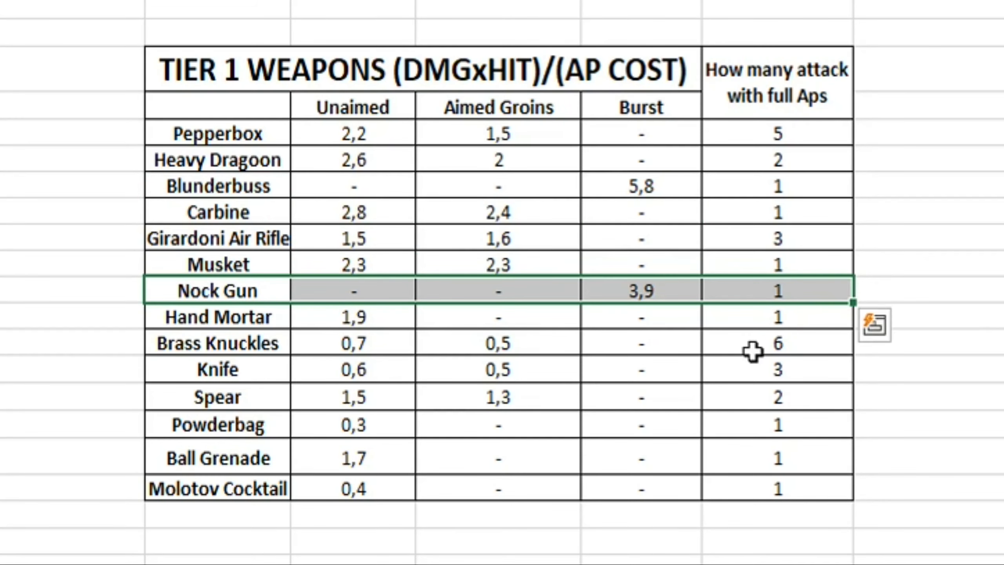
{"action": "left_click", "coordinate": [753, 343]}
{"action": "left_click_drag", "start_coordinate": [277, 319], "coordinate": [791, 316]}
{"action": "left_click_drag", "start_coordinate": [272, 369], "coordinate": [728, 467]}
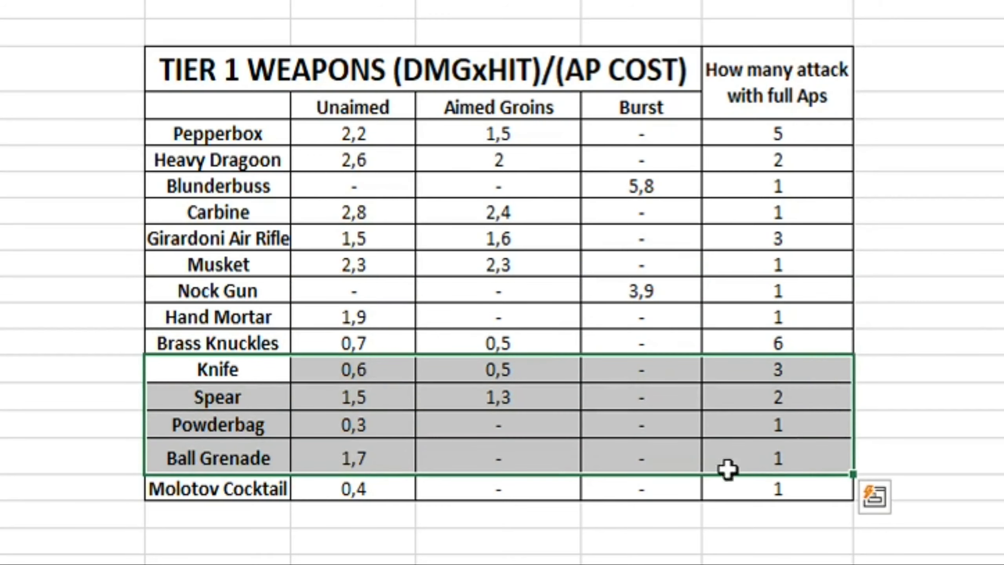
{"action": "left_click", "coordinate": [498, 513]}
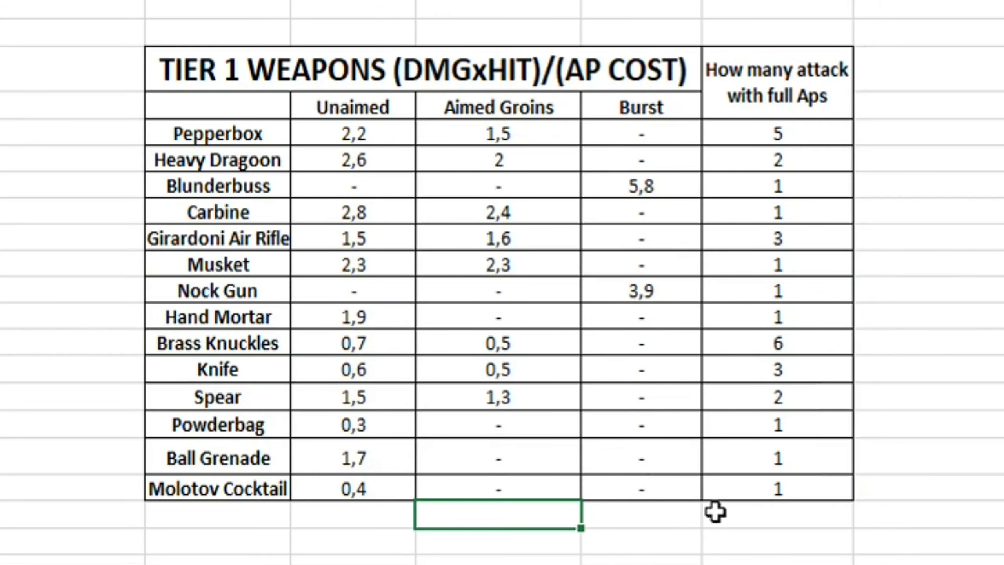
{"action": "left_click", "coordinate": [718, 350]}
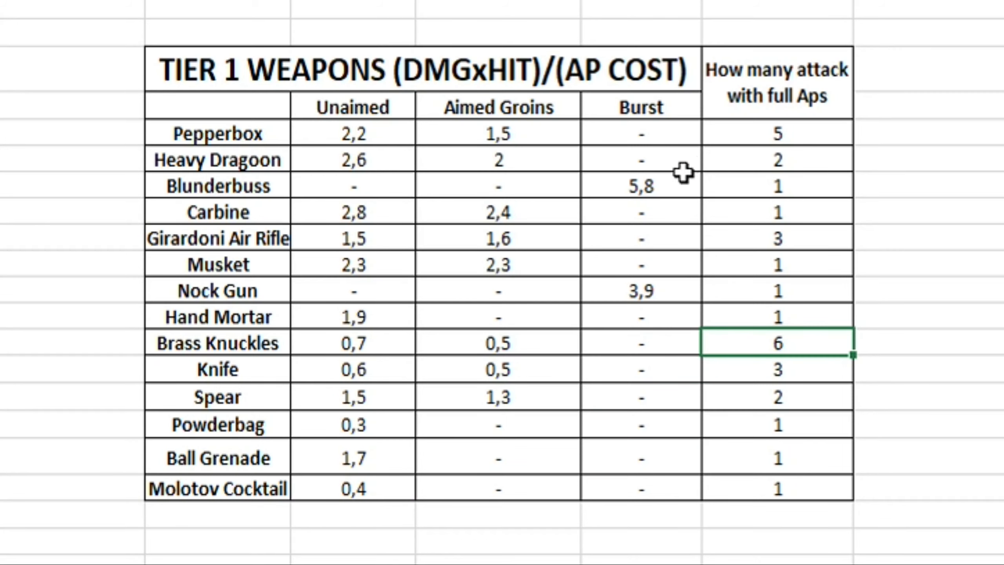
{"action": "left_click", "coordinate": [250, 182]}
{"action": "left_click", "coordinate": [669, 187]}
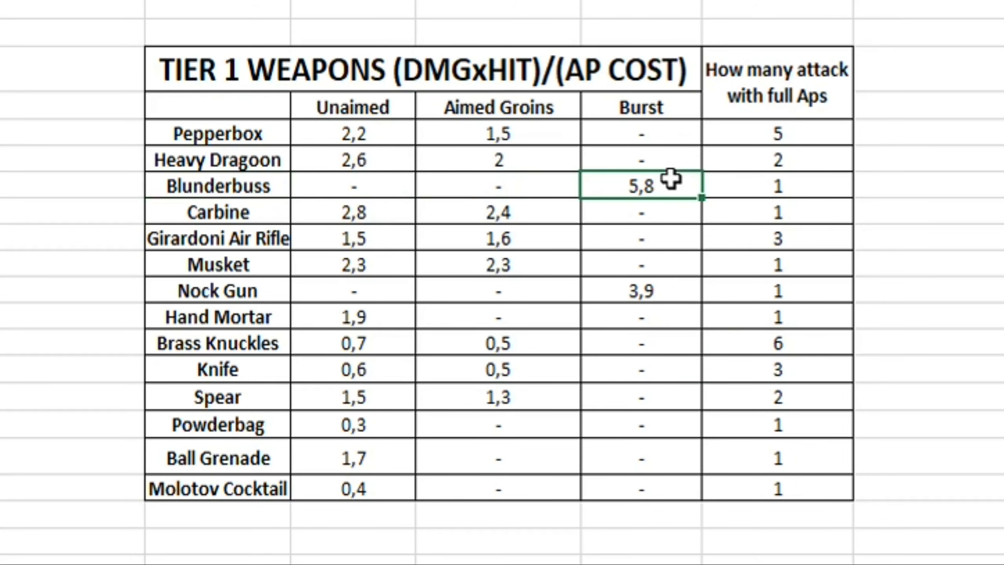
{"action": "left_click_drag", "start_coordinate": [722, 187], "coordinate": [670, 188]}
{"action": "left_click", "coordinate": [671, 180]}
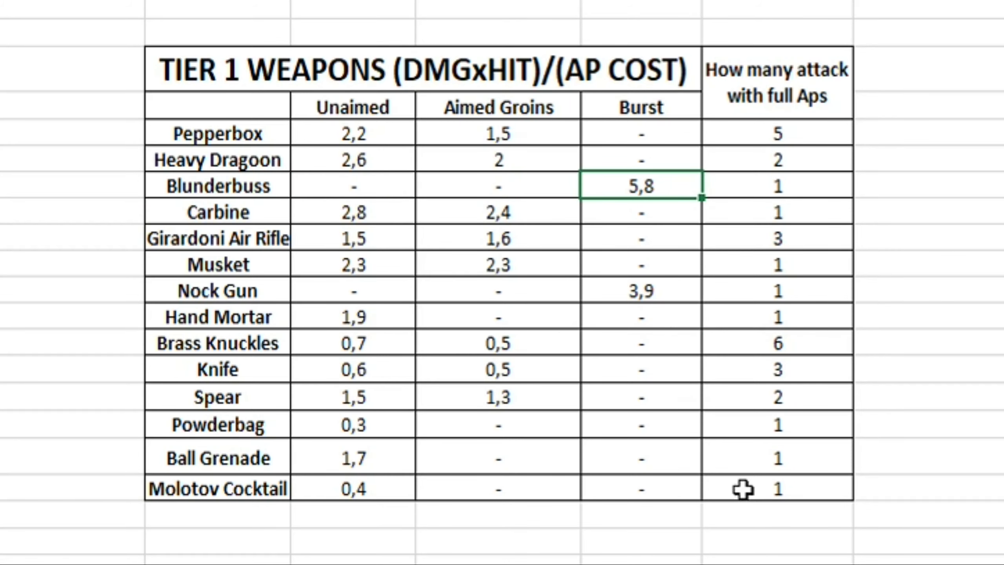
- Look over the whole Tier 1 table, comparing the Pepperbox, Blunderbuss, Carbine-to-Musket and Nock Gun rows
{"action": "left_click_drag", "start_coordinate": [742, 488], "coordinate": [187, 119]}
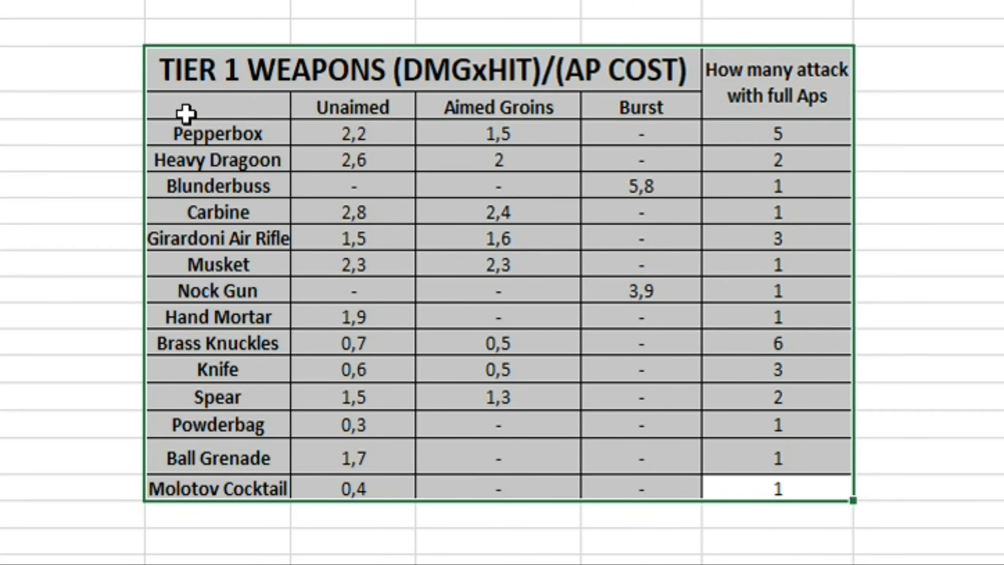
{"action": "left_click", "coordinate": [498, 213]}
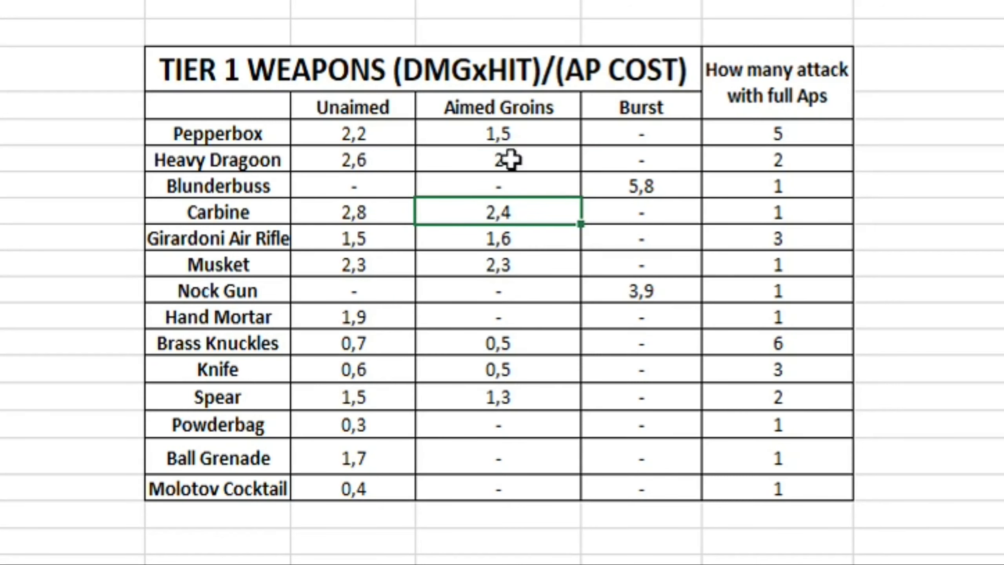
{"action": "left_click", "coordinate": [769, 134]}
{"action": "left_click_drag", "start_coordinate": [694, 123], "coordinate": [246, 134]}
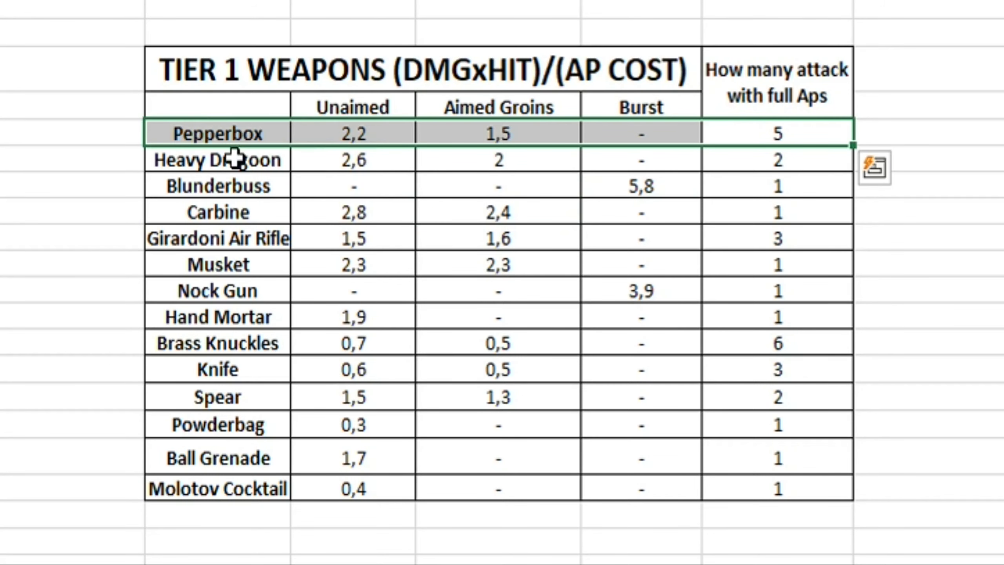
{"action": "left_click_drag", "start_coordinate": [245, 186], "coordinate": [728, 186]}
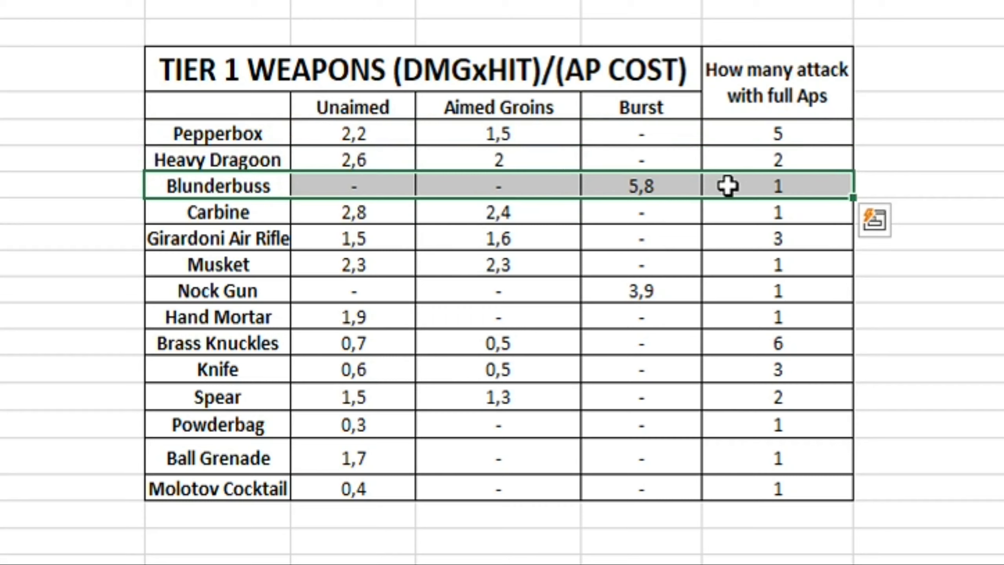
{"action": "left_click", "coordinate": [264, 288]}
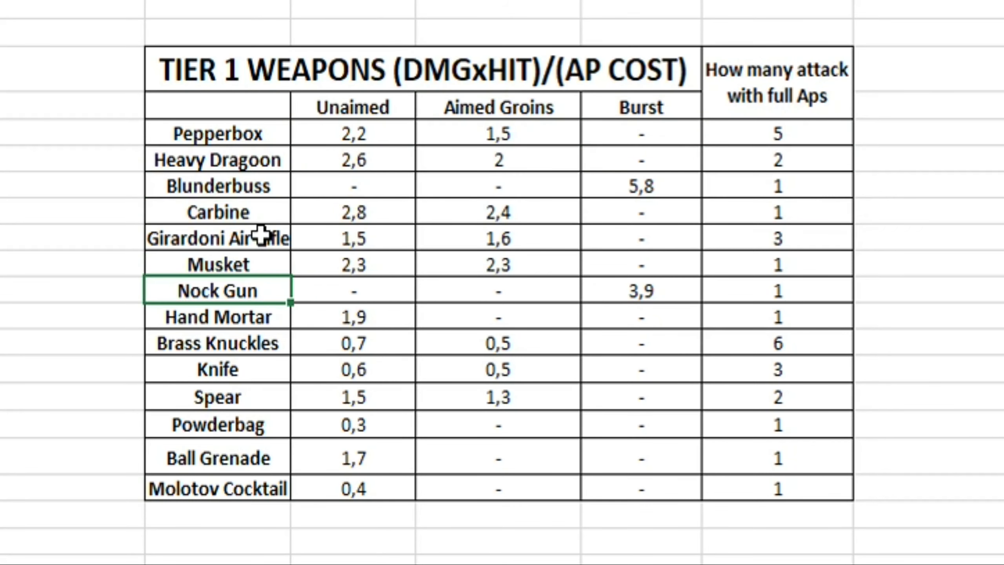
{"action": "left_click_drag", "start_coordinate": [272, 216], "coordinate": [771, 262]}
{"action": "left_click", "coordinate": [369, 295]}
{"action": "left_click", "coordinate": [234, 293]}
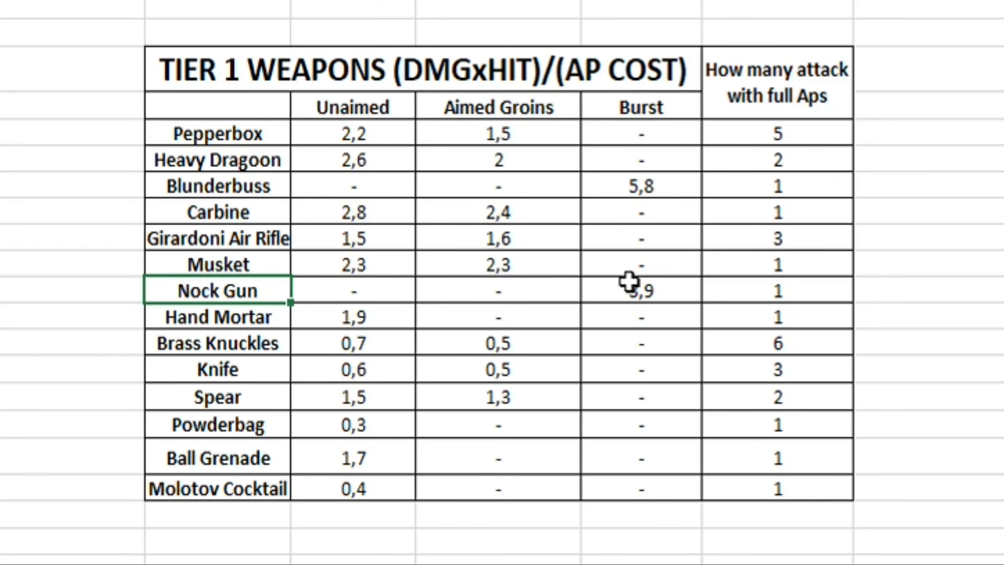
{"action": "left_click_drag", "start_coordinate": [729, 286], "coordinate": [292, 294]}
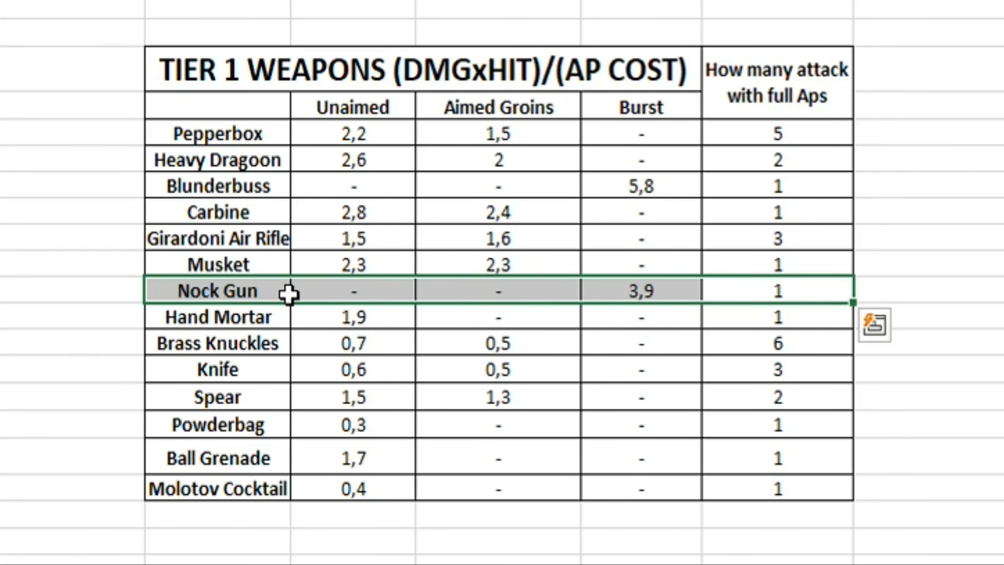
- Examine the Hand Mortar row, the melee weapons and the unaimed values of the throwable weapons
{"action": "left_click", "coordinate": [315, 328]}
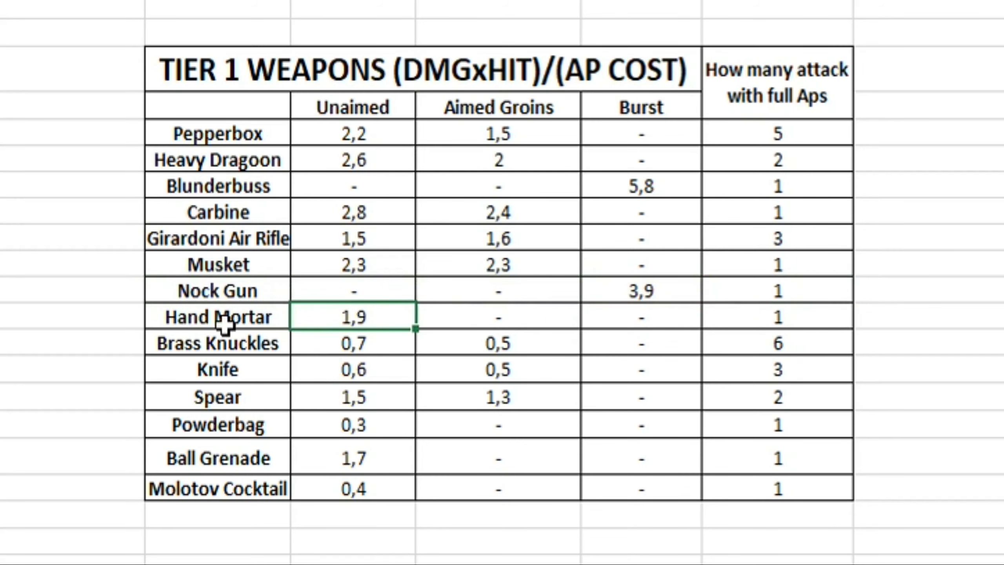
{"action": "left_click_drag", "start_coordinate": [238, 318], "coordinate": [708, 316]}
{"action": "left_click", "coordinate": [433, 422]}
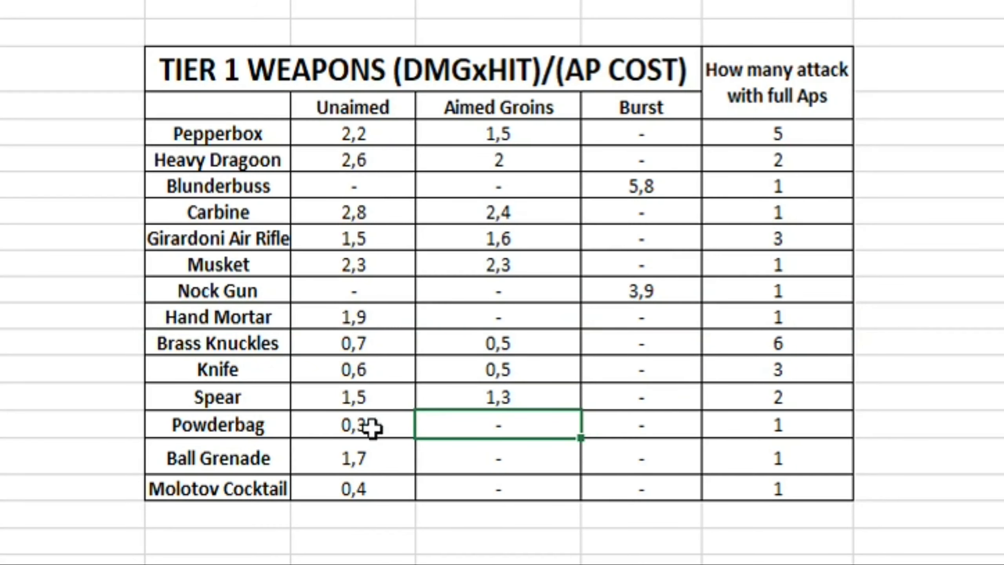
{"action": "left_click", "coordinate": [384, 497]}
{"action": "left_click_drag", "start_coordinate": [385, 498], "coordinate": [320, 464]}
{"action": "left_click", "coordinate": [493, 443]}
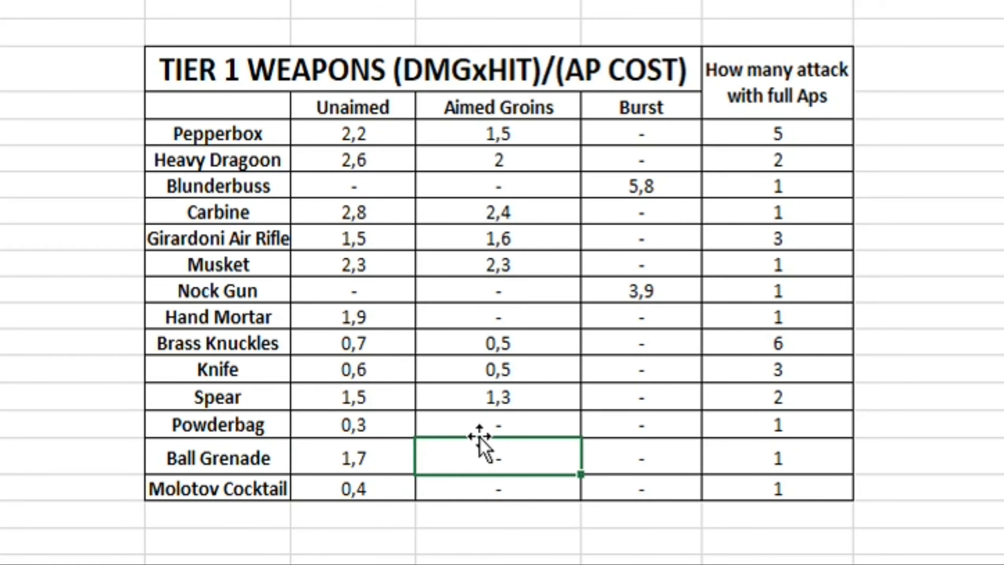
{"action": "left_click_drag", "start_coordinate": [243, 338], "coordinate": [811, 400]}
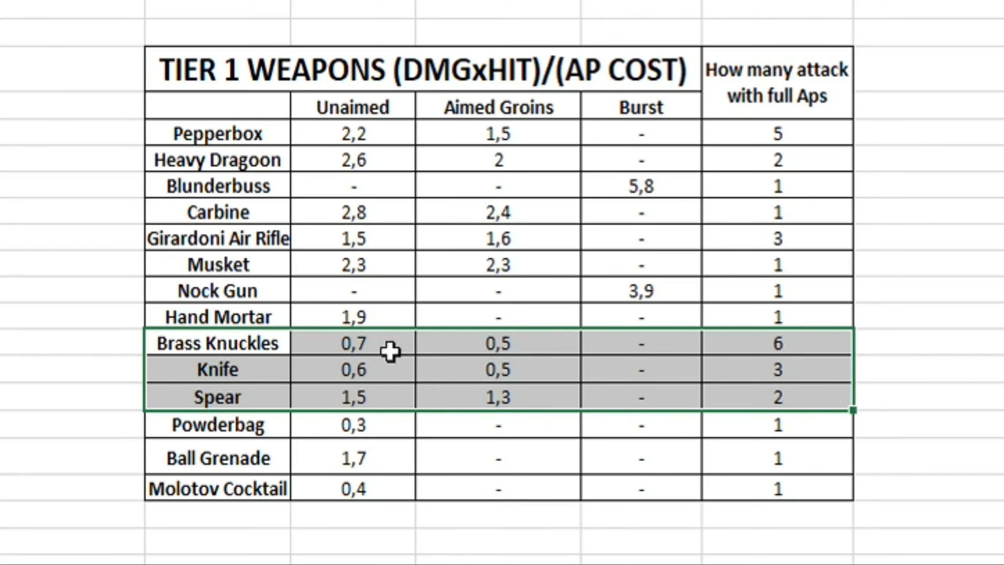
{"action": "left_click", "coordinate": [288, 461]}
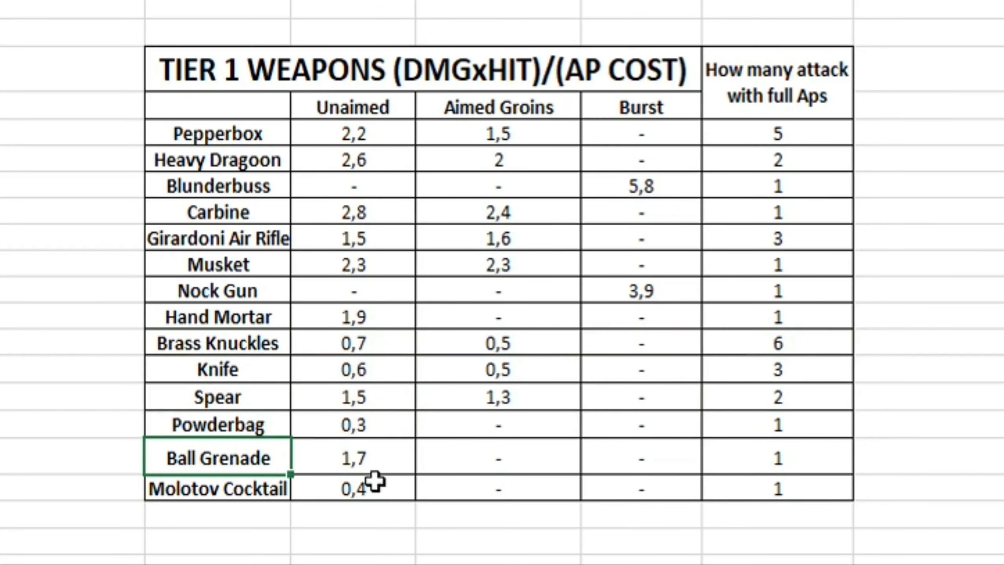
{"action": "left_click", "coordinate": [389, 484]}
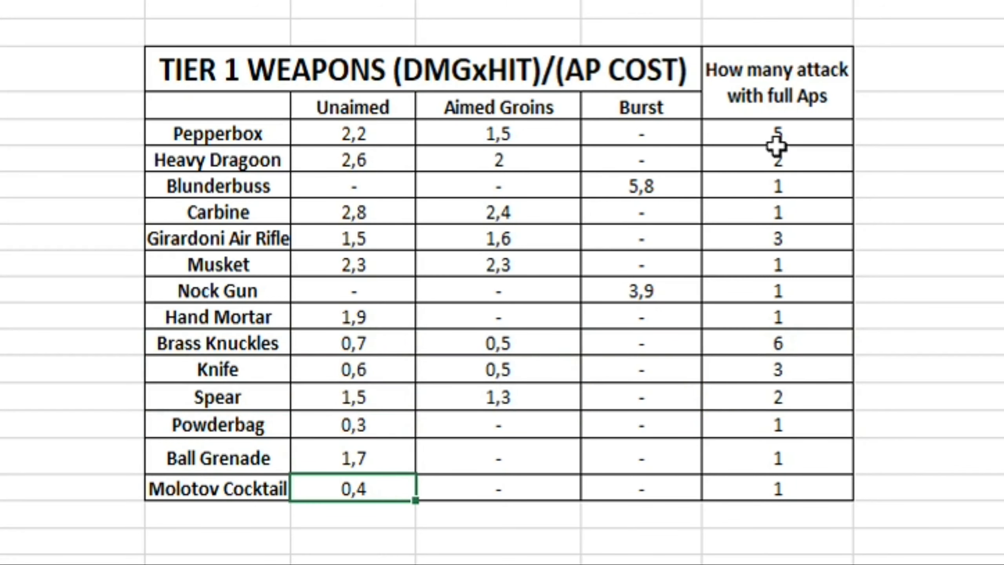
- Compare the Pepperbox's unaimed damage per AP and attack count with the Blunderbuss's burst value
{"action": "left_click", "coordinate": [288, 134]}
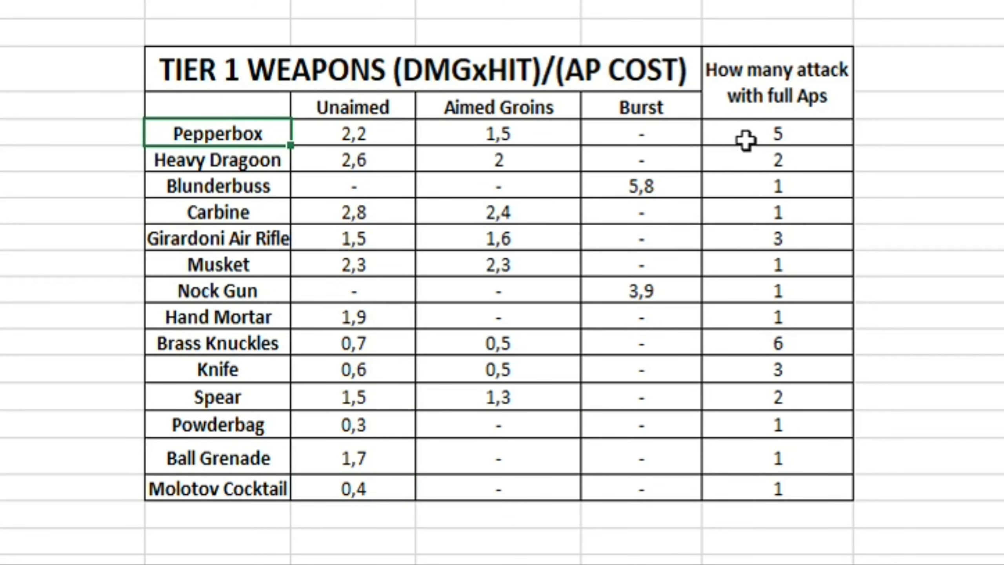
{"action": "left_click_drag", "start_coordinate": [823, 127], "coordinate": [179, 137]}
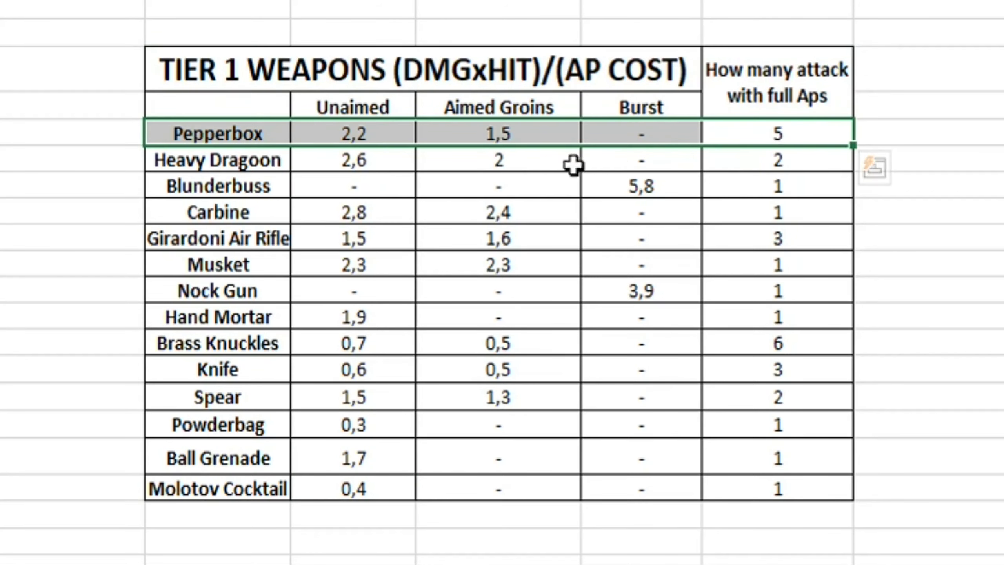
{"action": "left_click", "coordinate": [337, 142]}
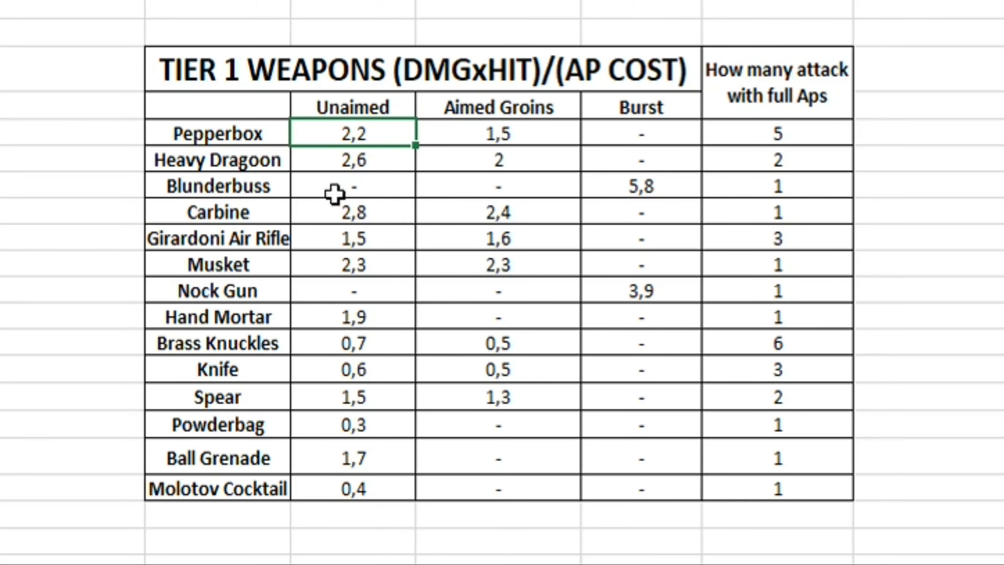
{"action": "left_click_drag", "start_coordinate": [251, 188], "coordinate": [668, 195]}
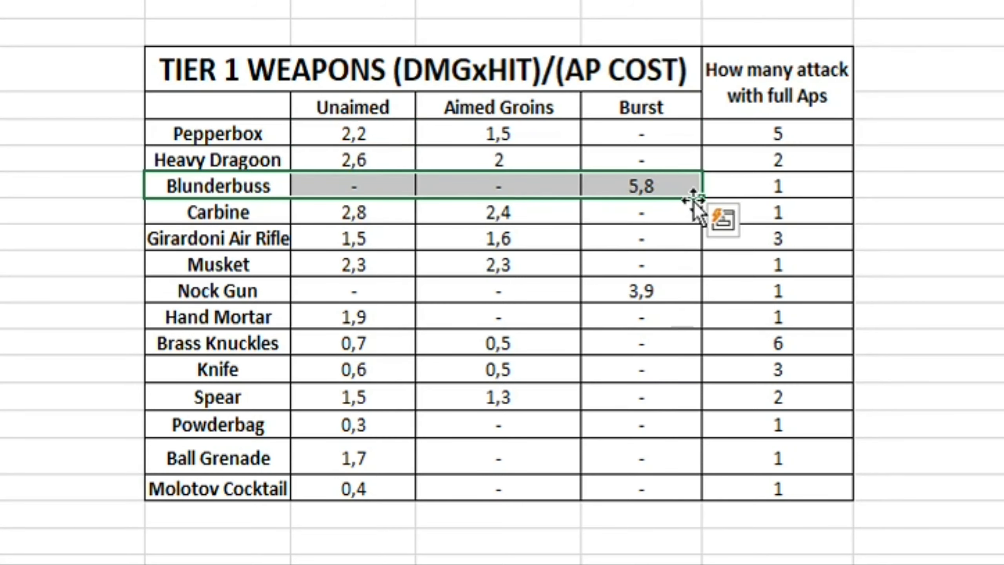
{"action": "left_click", "coordinate": [663, 185]}
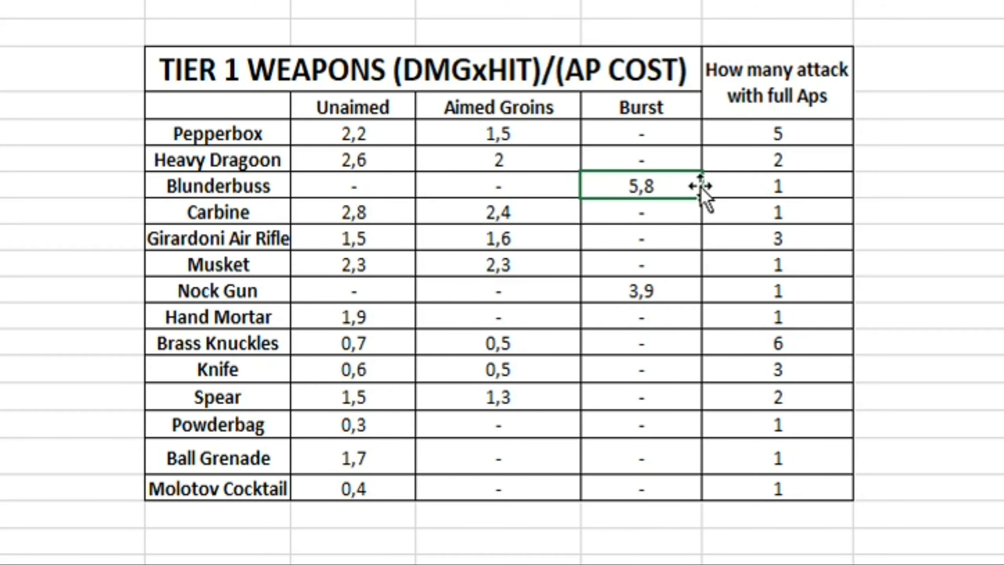
- Examine the Blunderbuss row, the Musket's unaimed value, and the block of rows from Nock Gun through Molotov Cocktail
{"action": "left_click_drag", "start_coordinate": [784, 186], "coordinate": [221, 178]}
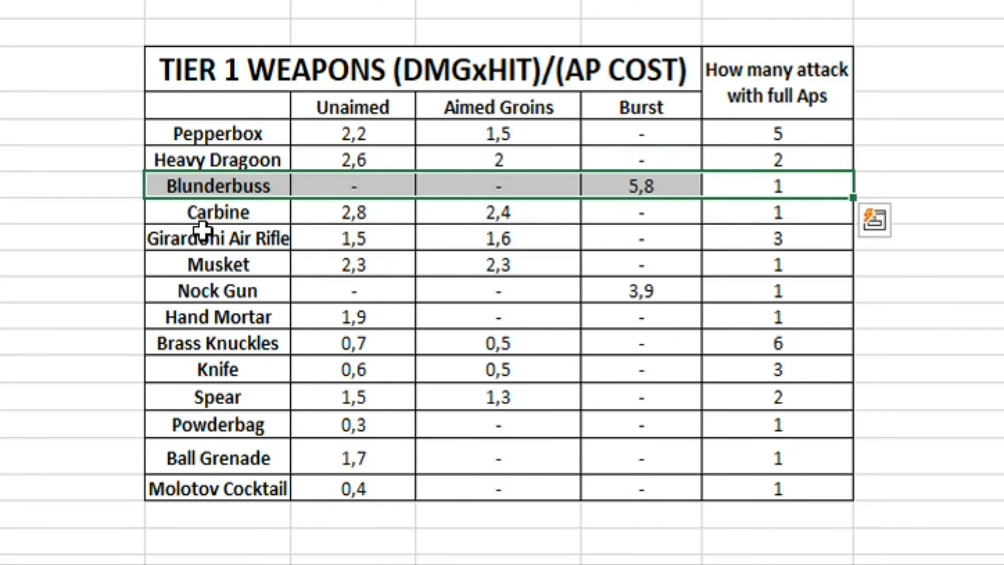
{"action": "left_click", "coordinate": [221, 263]}
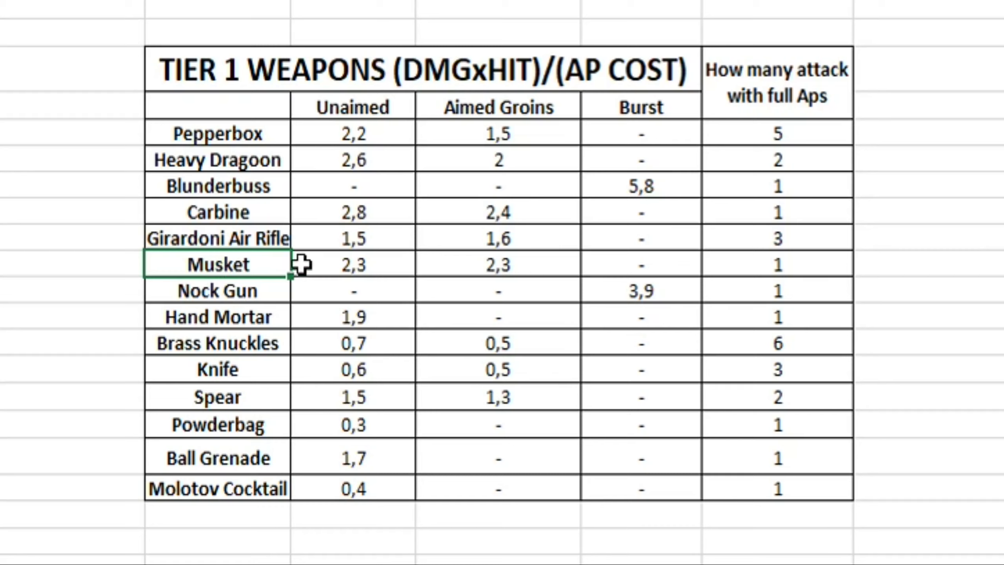
{"action": "left_click", "coordinate": [348, 263]}
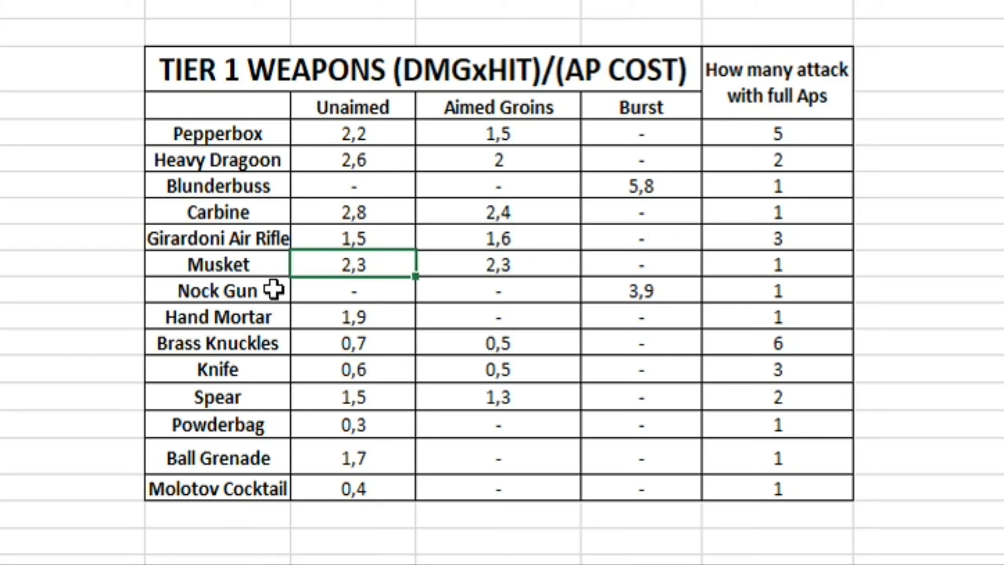
{"action": "left_click", "coordinate": [200, 266]}
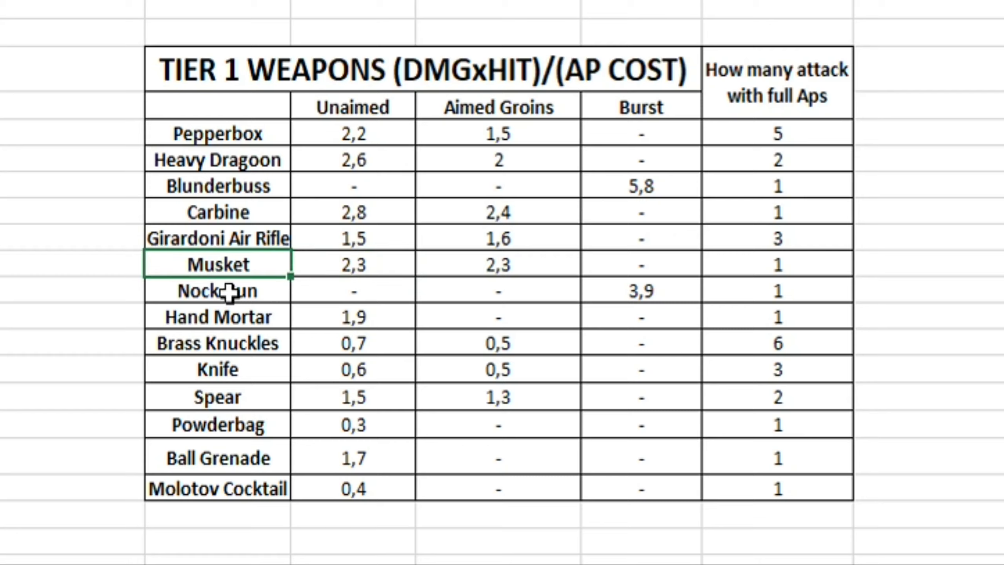
{"action": "left_click", "coordinate": [223, 289]}
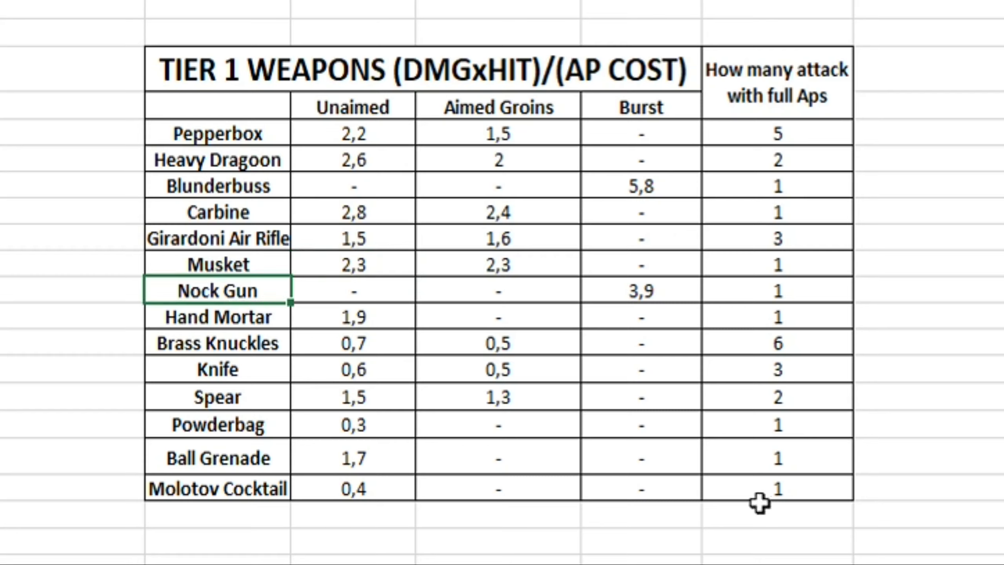
{"action": "left_click_drag", "start_coordinate": [770, 487], "coordinate": [218, 291]}
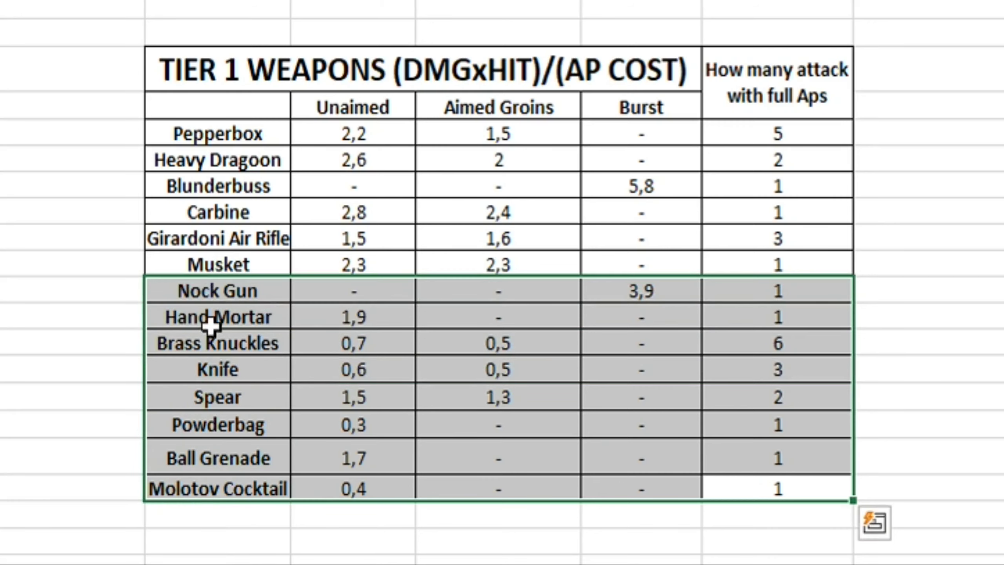
{"action": "left_click", "coordinate": [52, 281]}
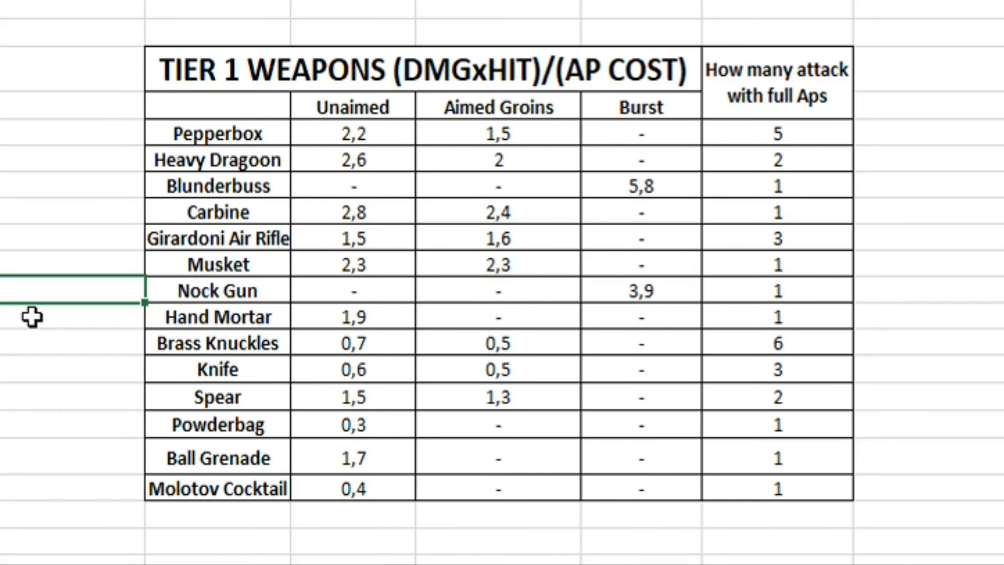